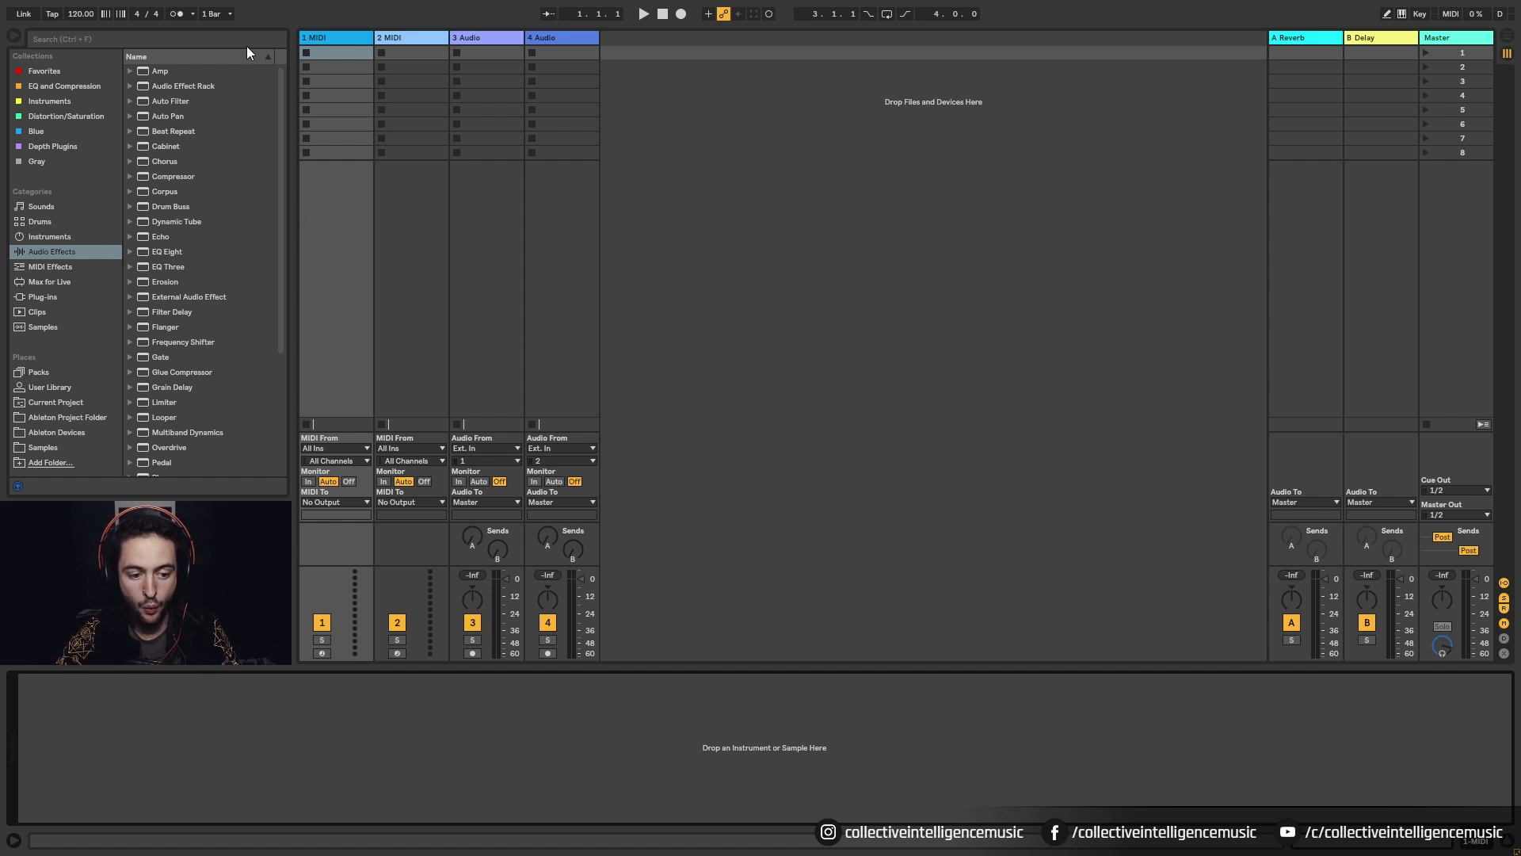
Load an empty Drum Rack from the Drums category onto the second MIDI track
click(51, 222)
click(168, 88)
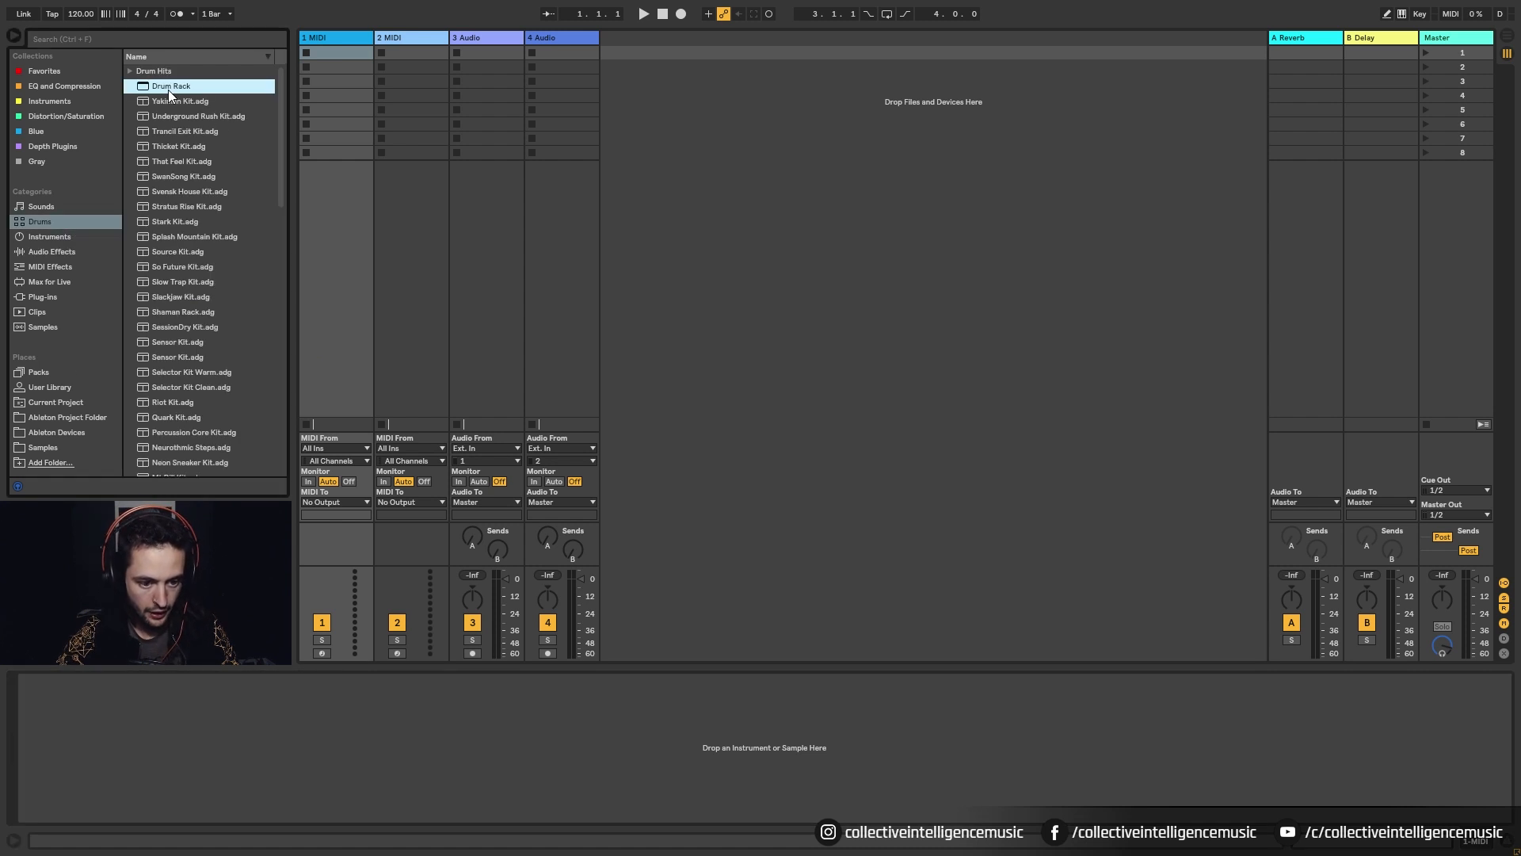
drag(160, 89, 405, 52)
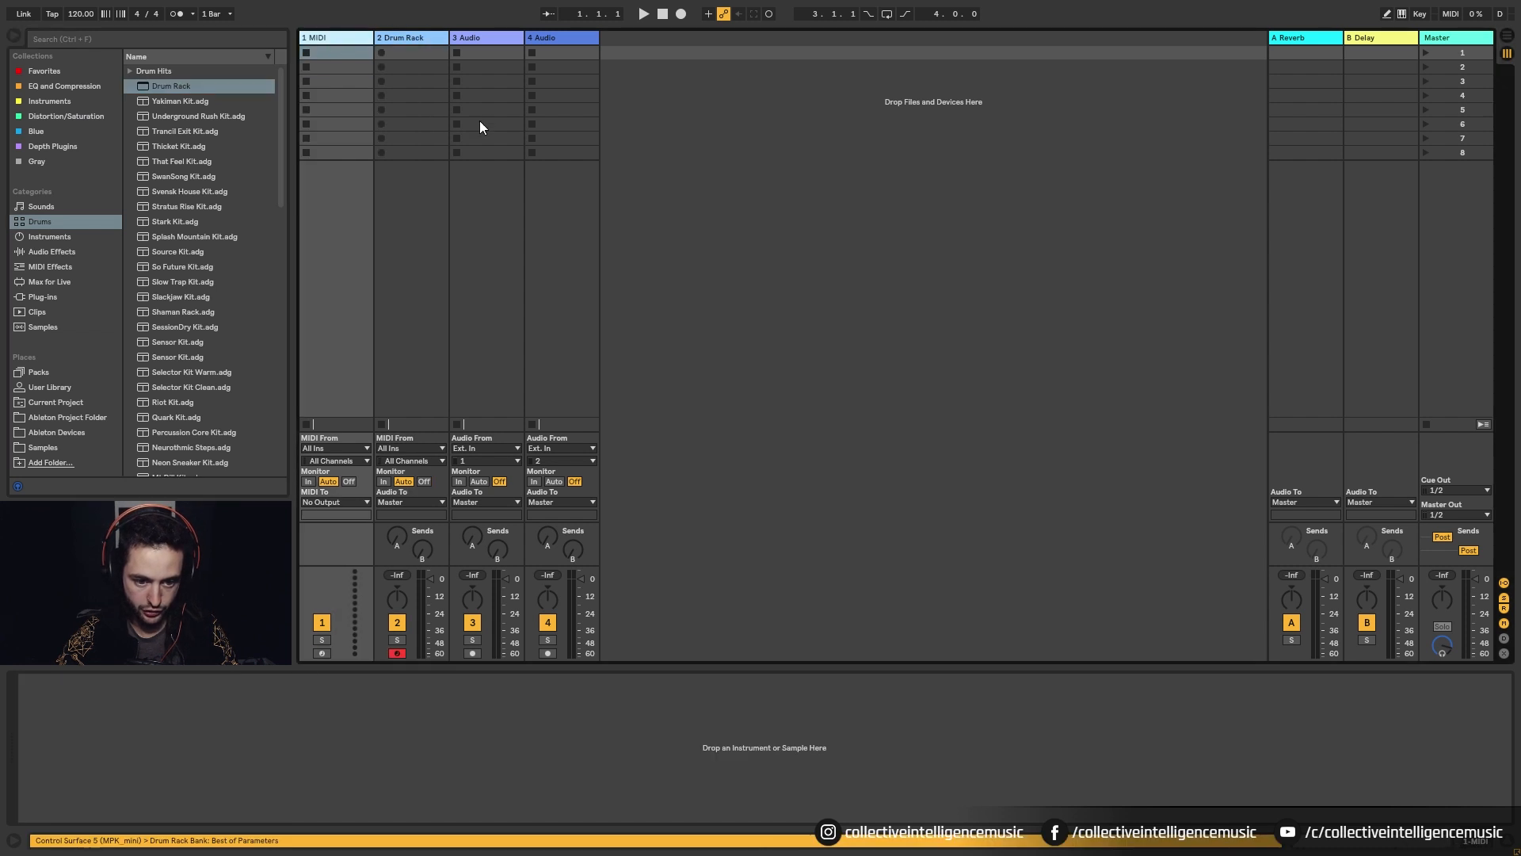
Delete the empty MIDI track and both audio tracks, keeping only the Drum Rack track
key(Delete)
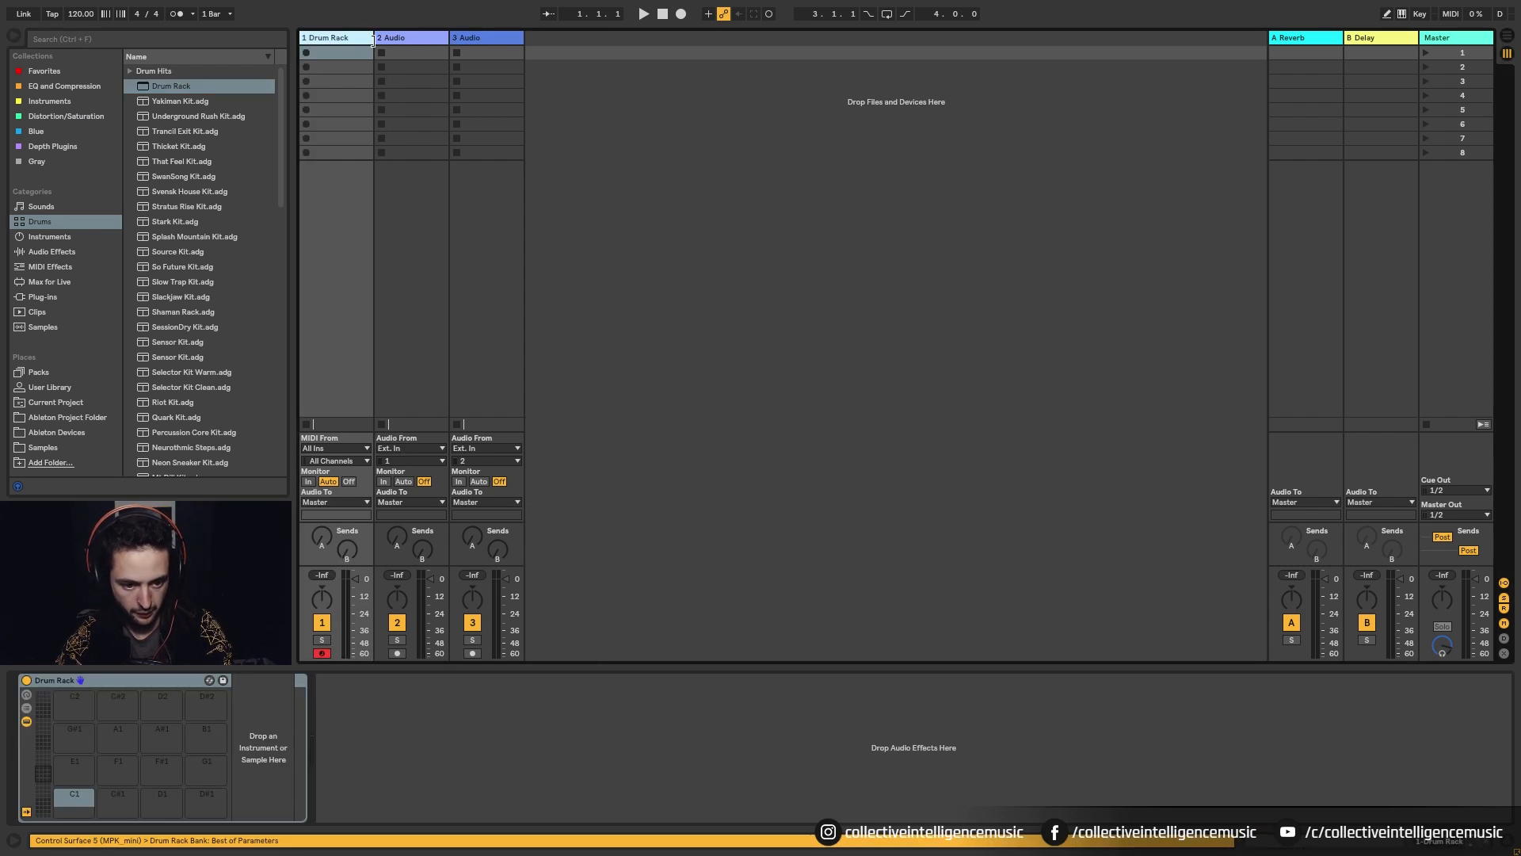
click(412, 35)
key(Delete)
key(Delete)
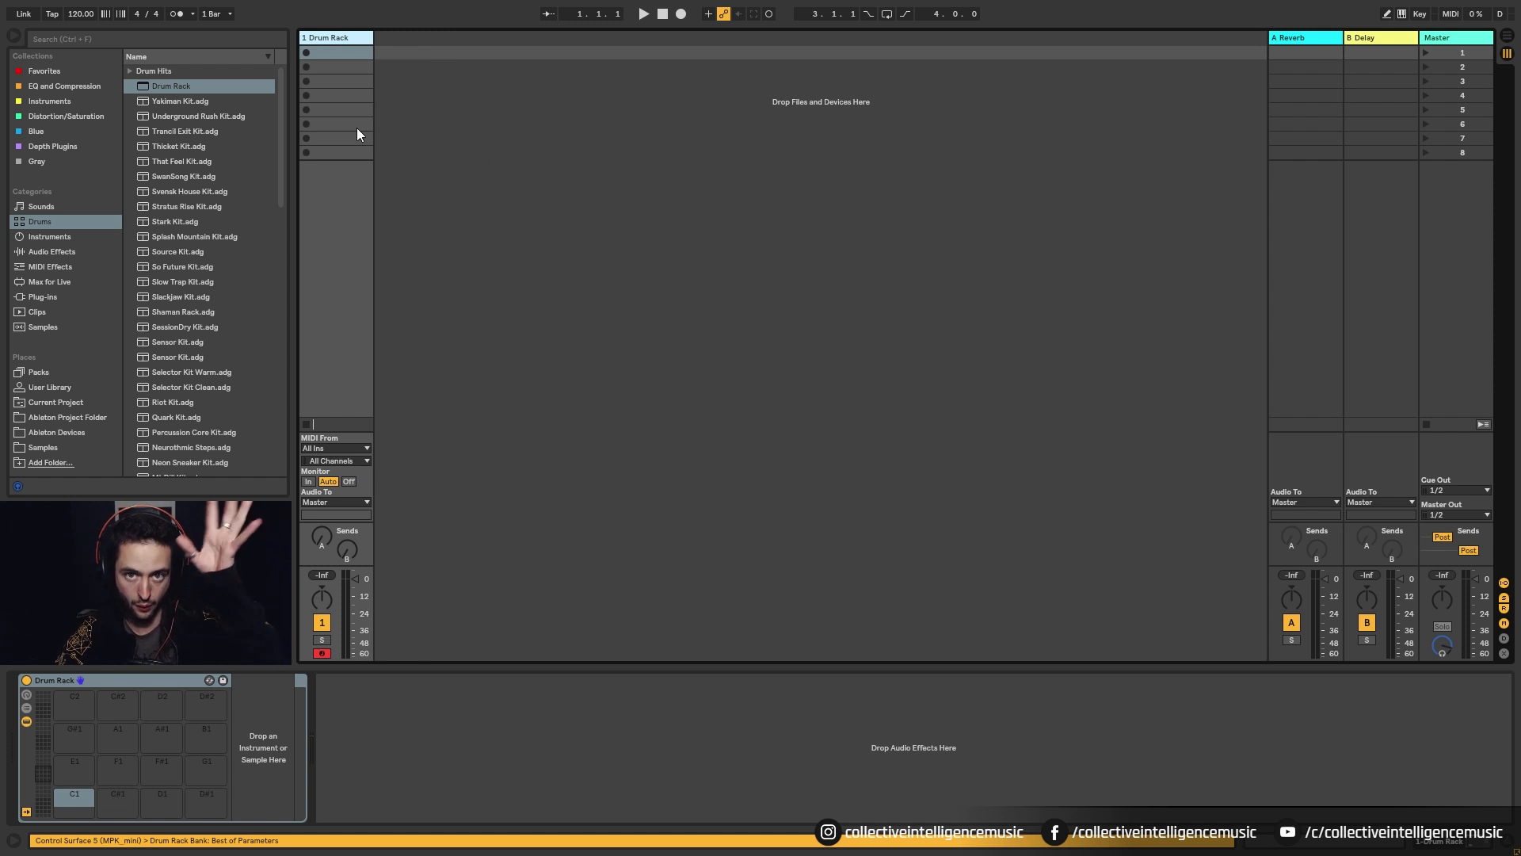
In the Samples place, open the Cymatics Mothership pack's Drums - One Shots folder and expand Kicks
click(43, 446)
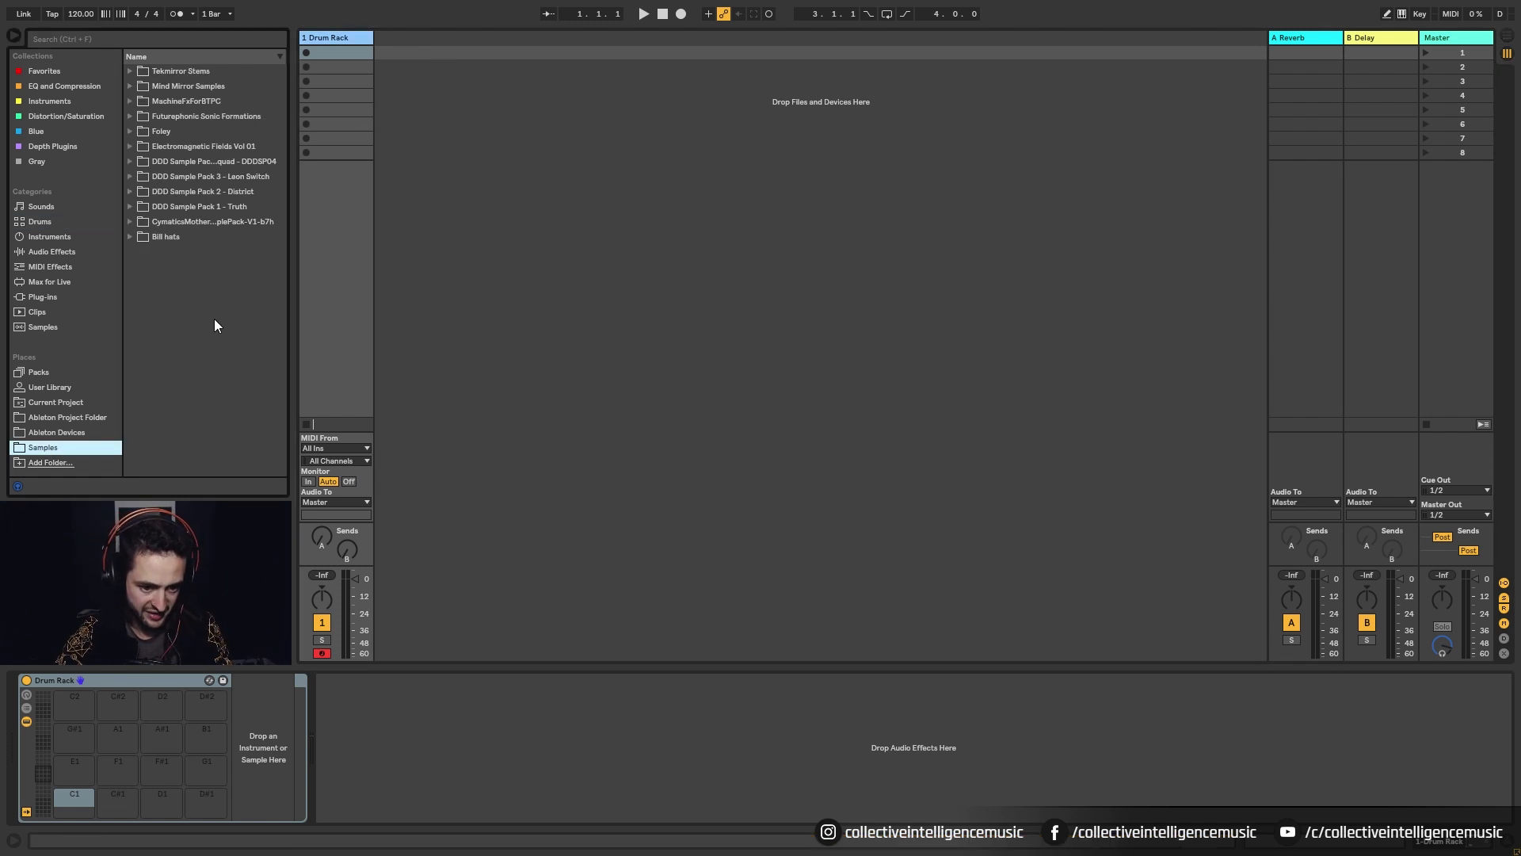
click(130, 222)
click(140, 237)
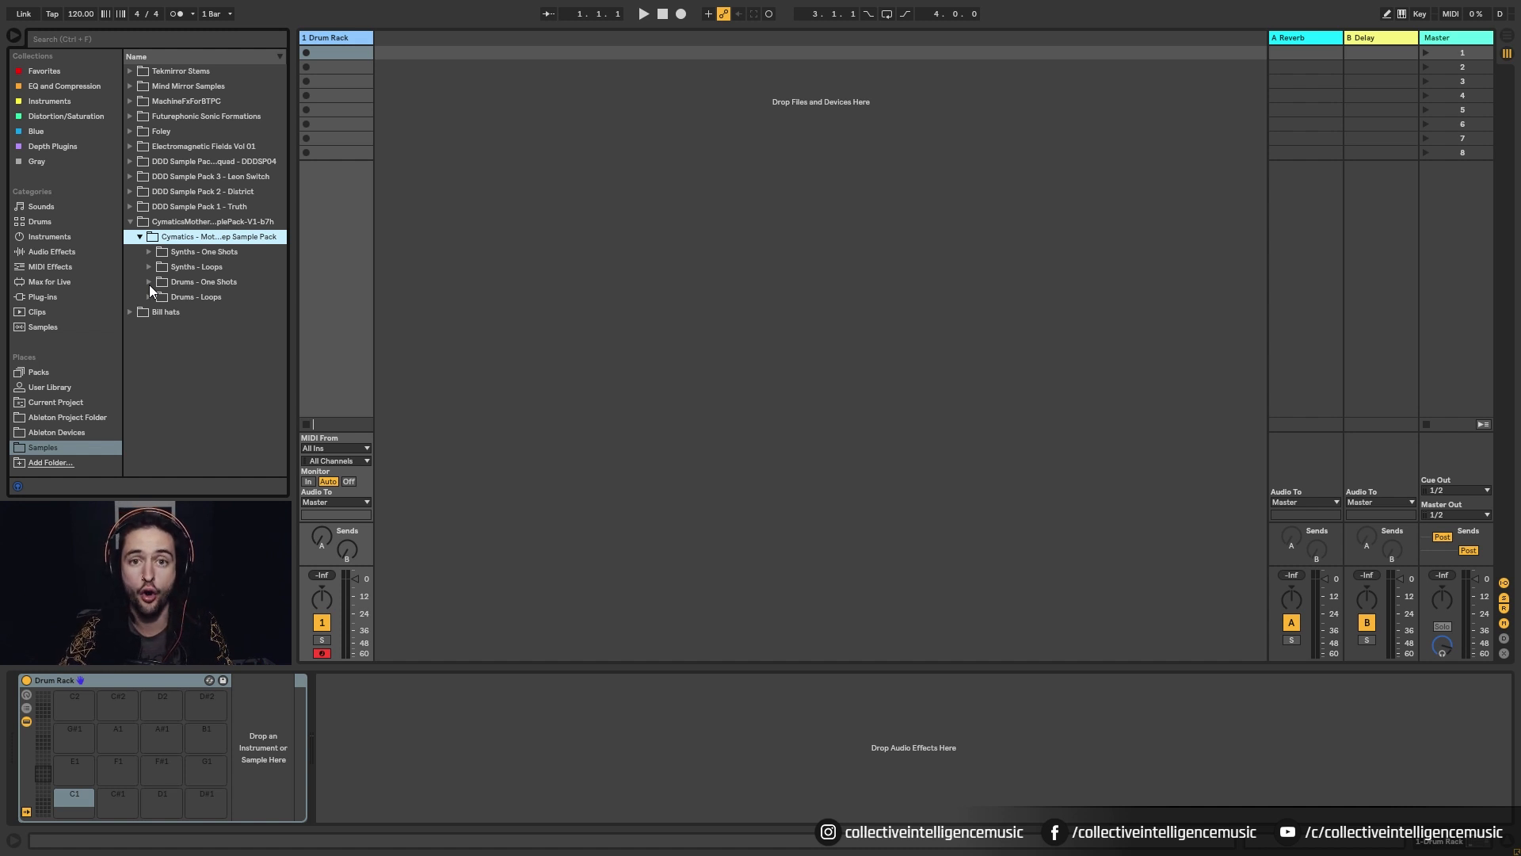
click(149, 282)
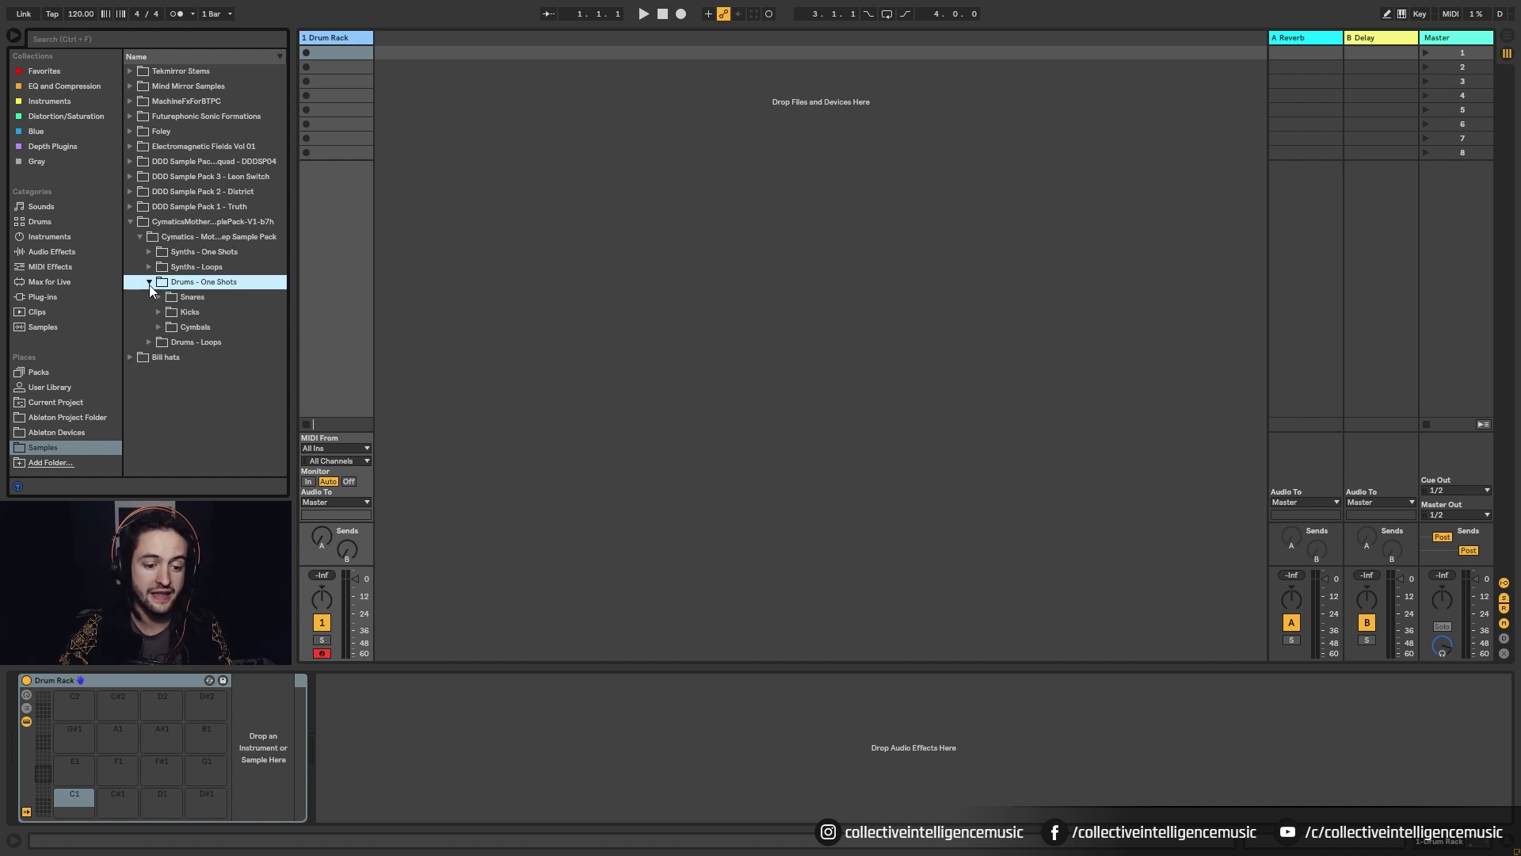
click(158, 313)
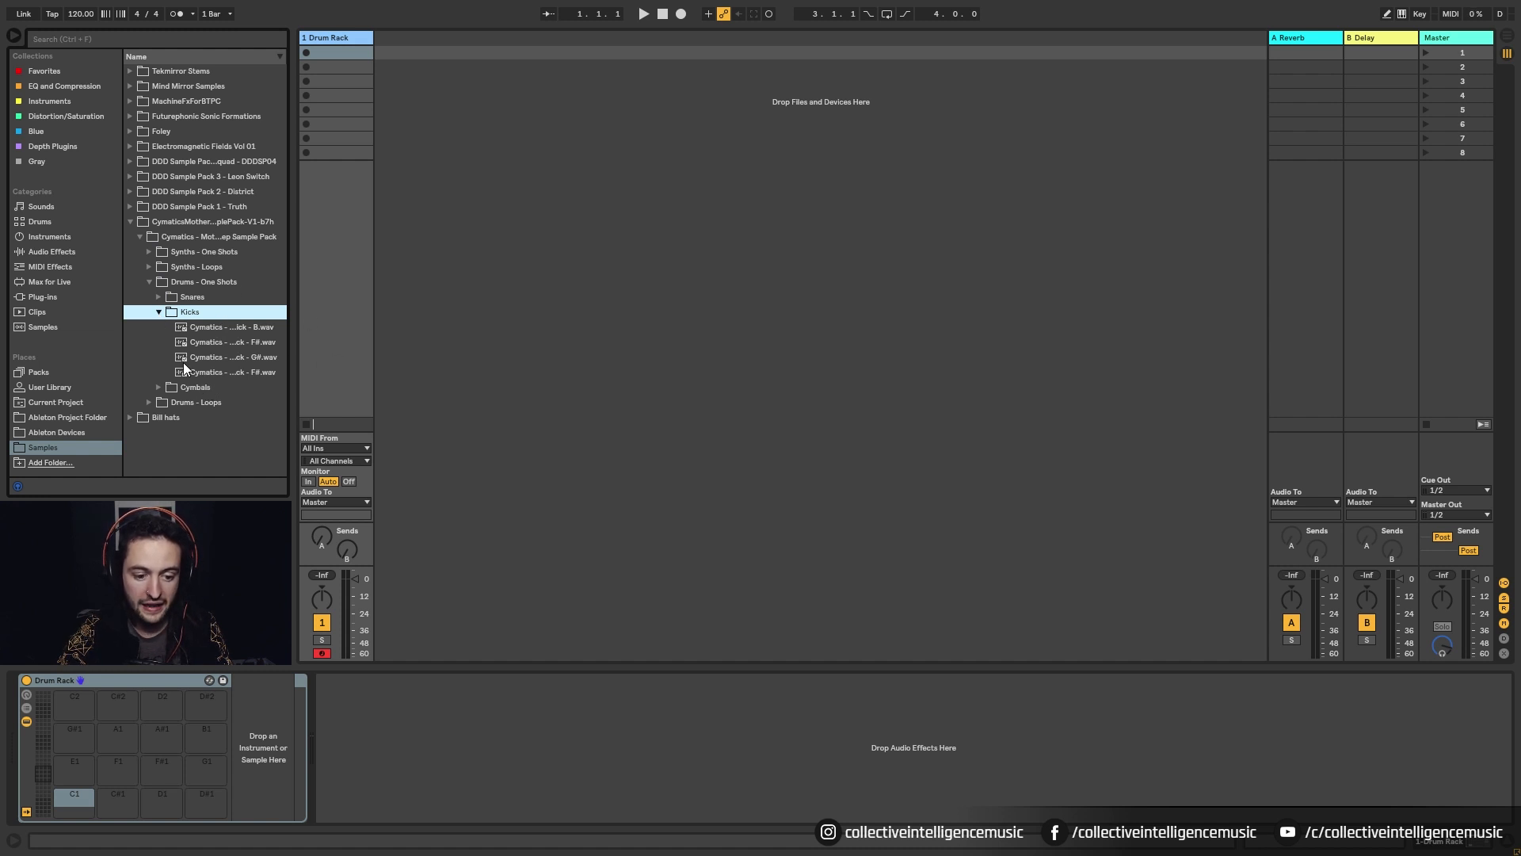
Audition the four kick samples, load the Lipstick Kick - G# onto the Drum Rack's C1 pad, and preview the pad
click(226, 328)
click(222, 345)
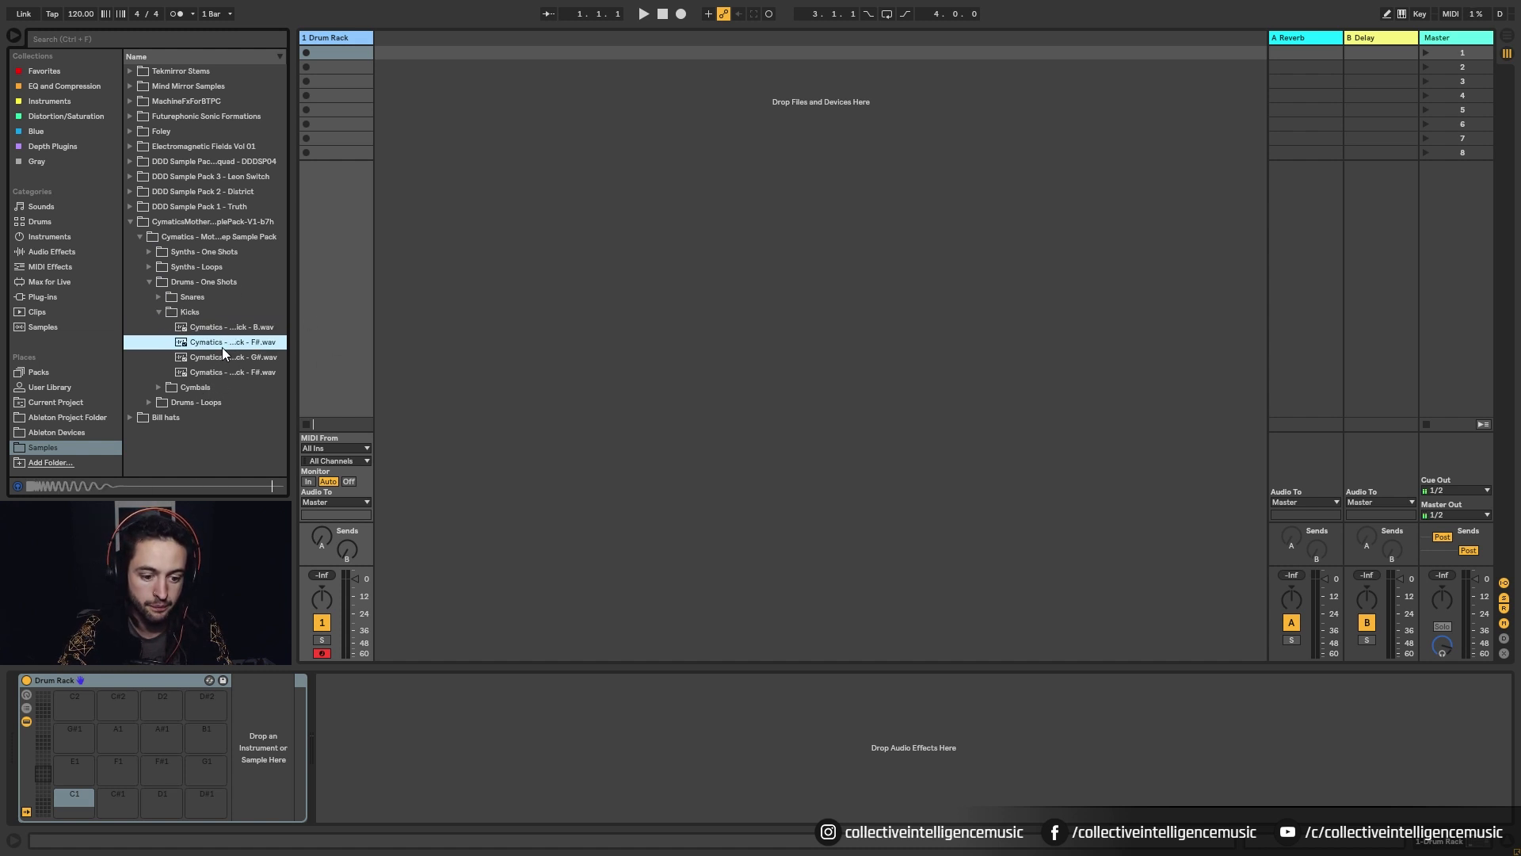
click(220, 358)
click(230, 374)
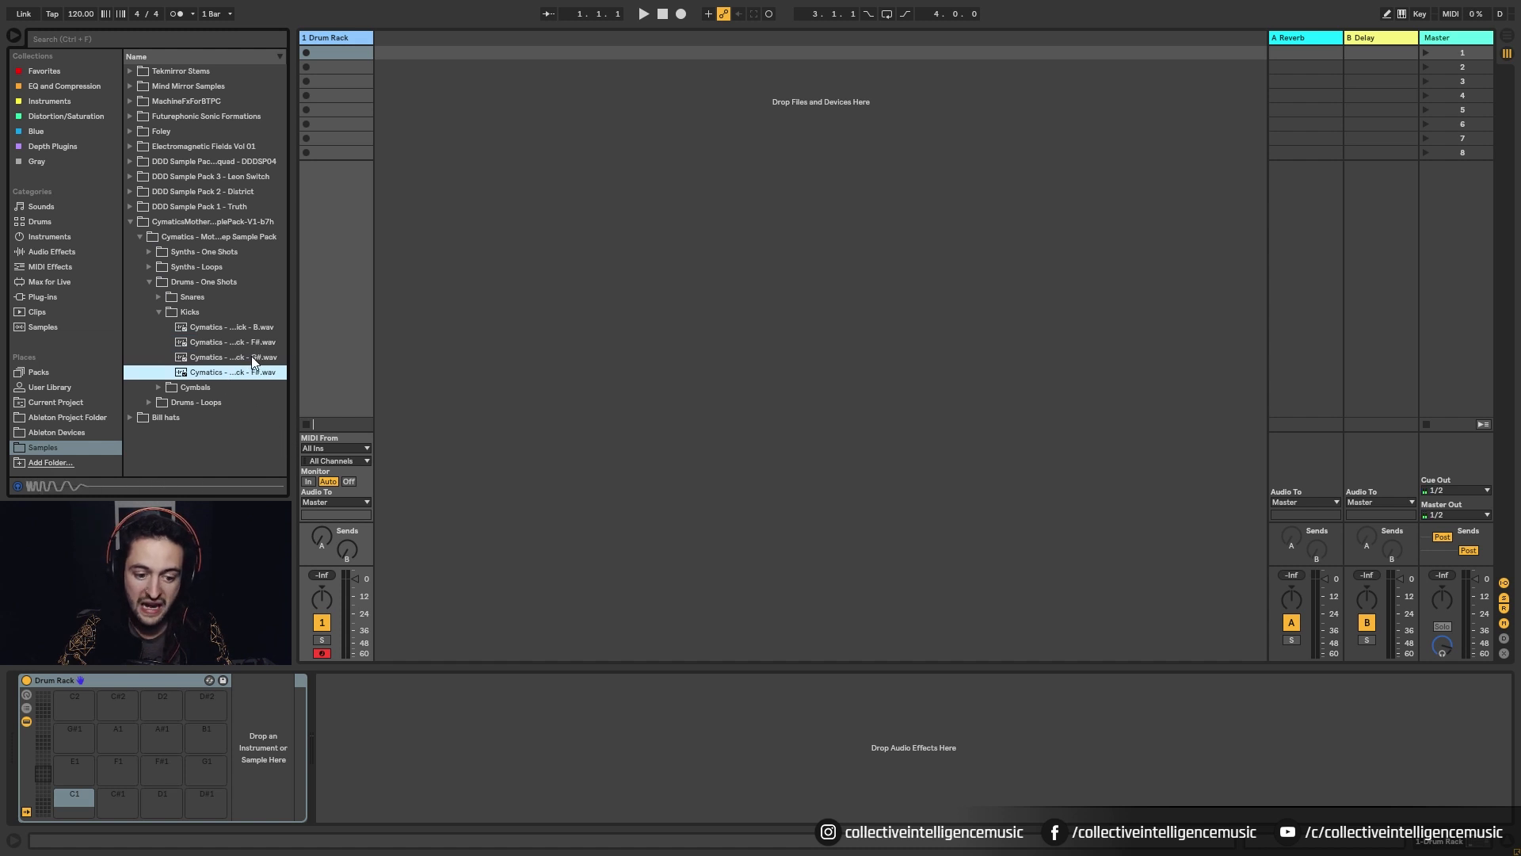
drag(238, 357, 88, 802)
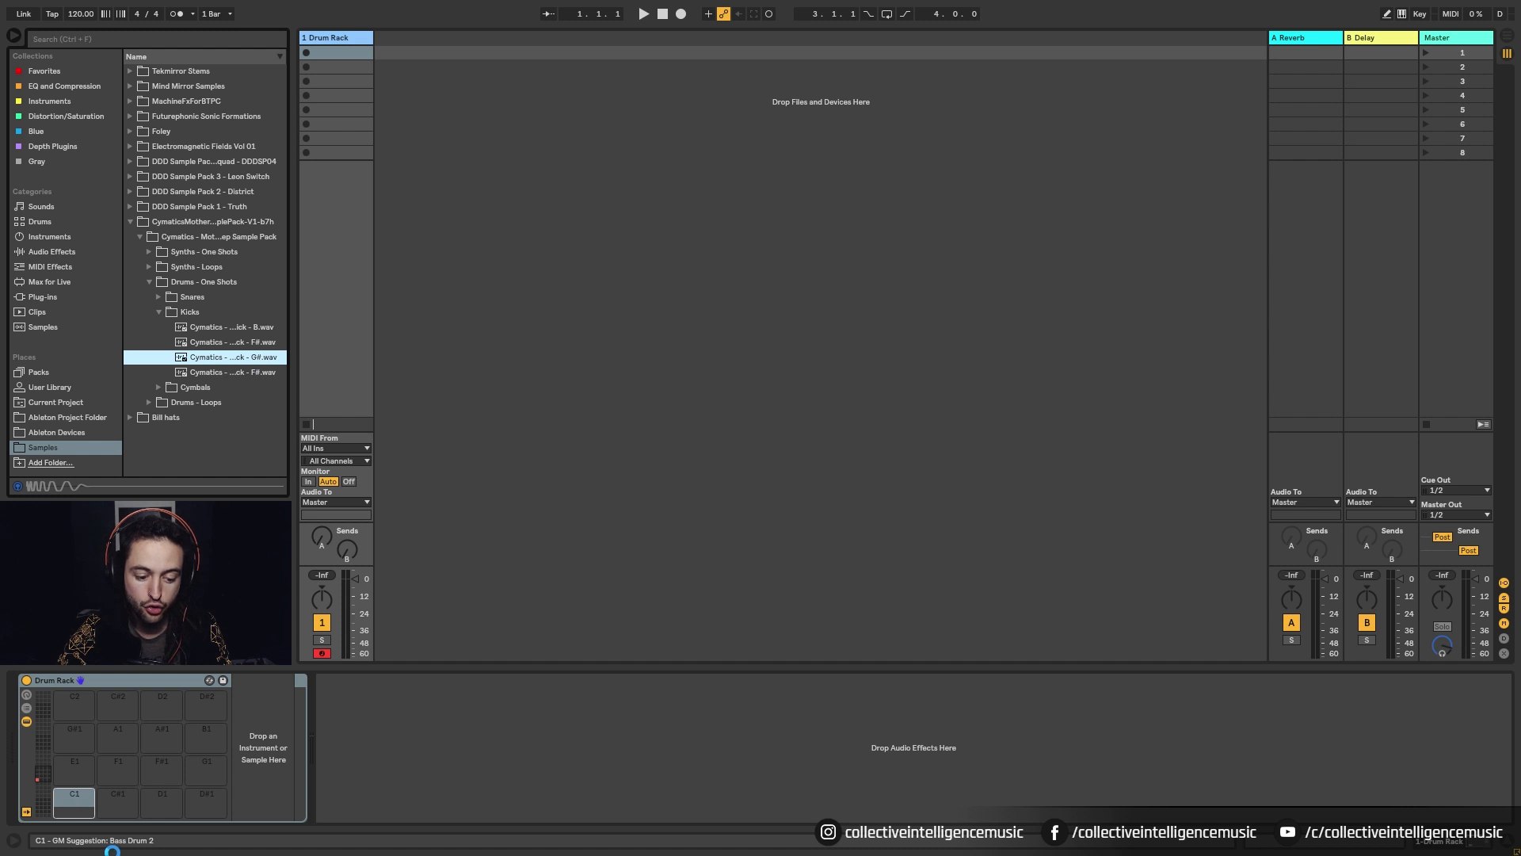
click(71, 809)
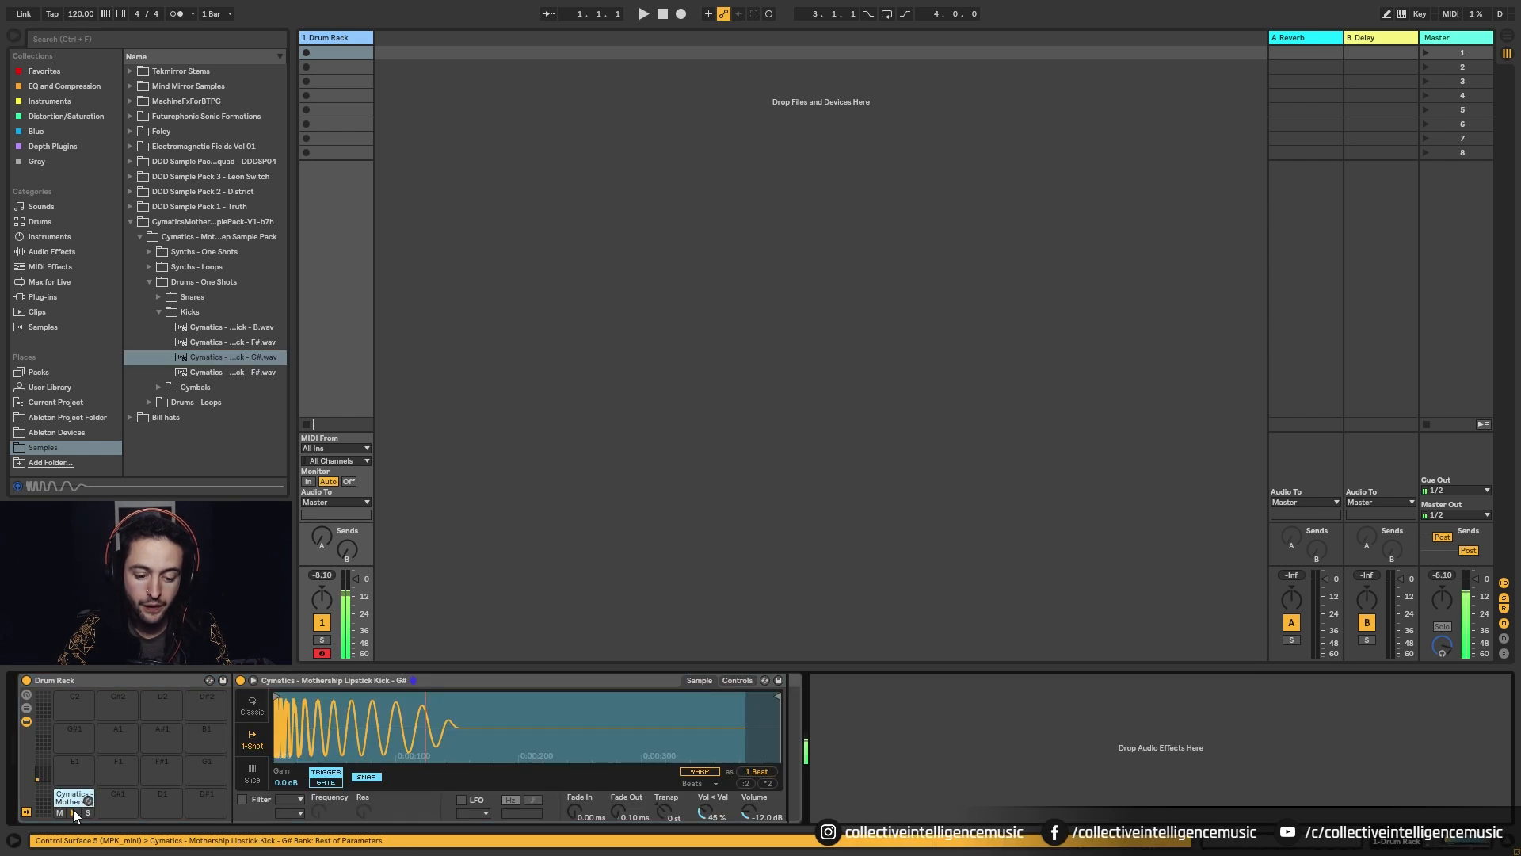
Open the Snares folder, audition the Modesty Snare - A# sample, and load it onto the C#1 pad
click(159, 311)
click(160, 296)
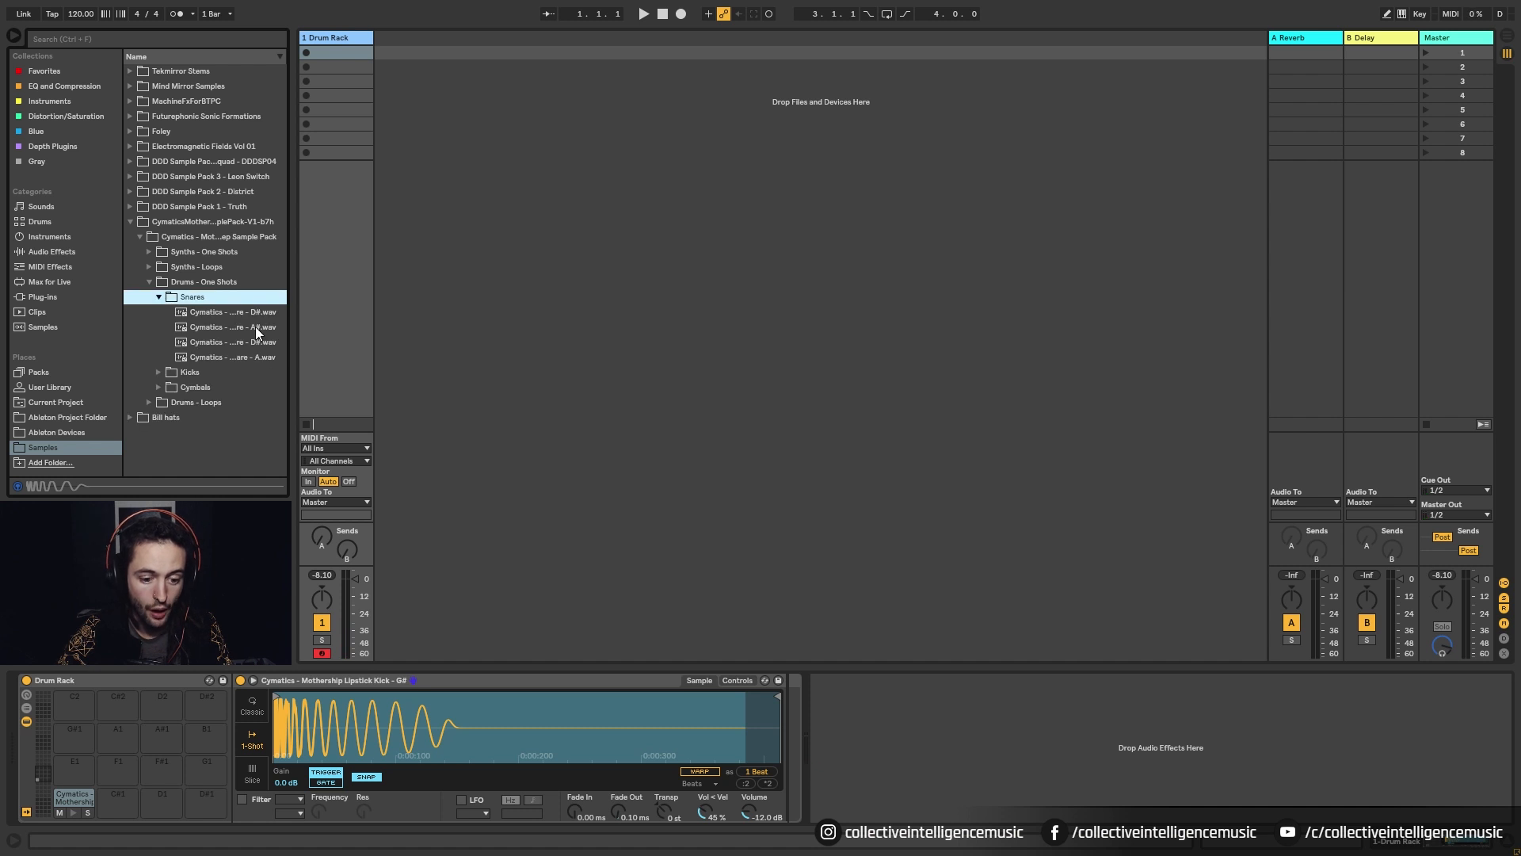
click(211, 326)
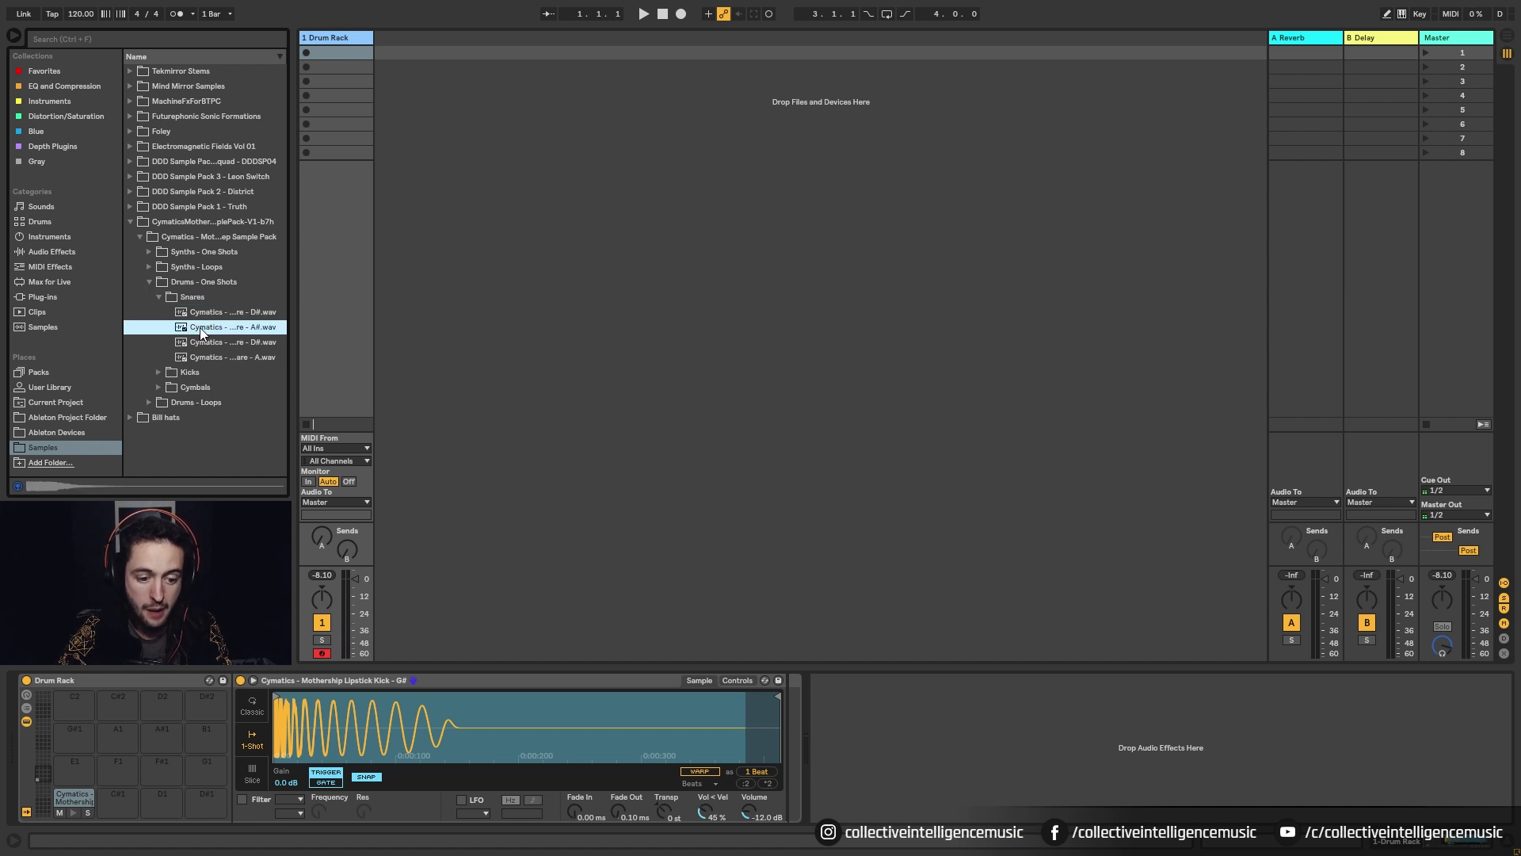
drag(241, 460, 118, 804)
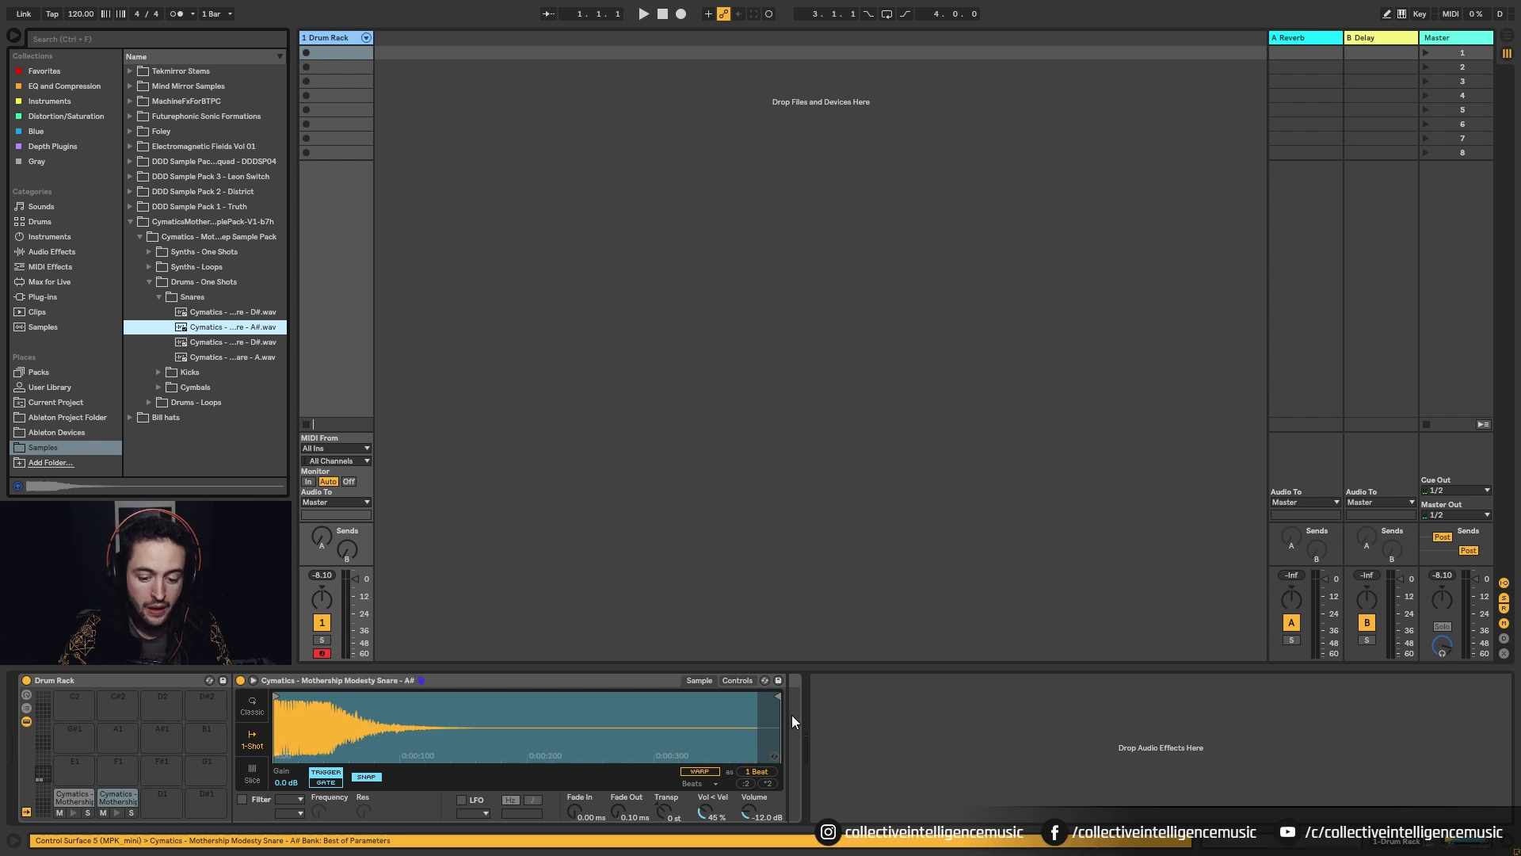
Alternate between the kick and snare pads to examine the separate Simpler device chain behind each one
click(83, 798)
click(119, 797)
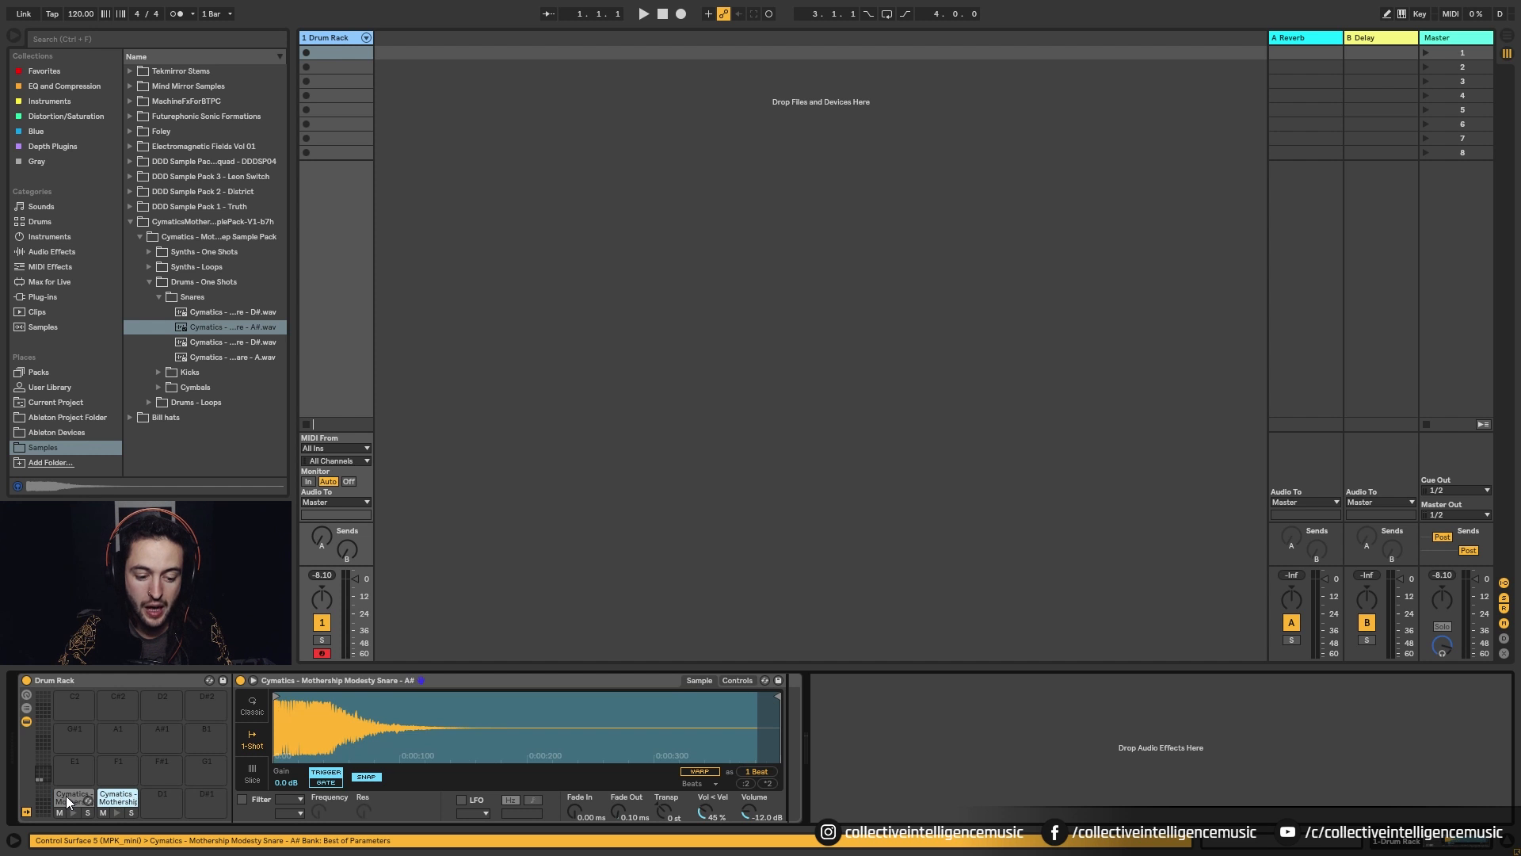
click(65, 795)
click(115, 797)
click(75, 797)
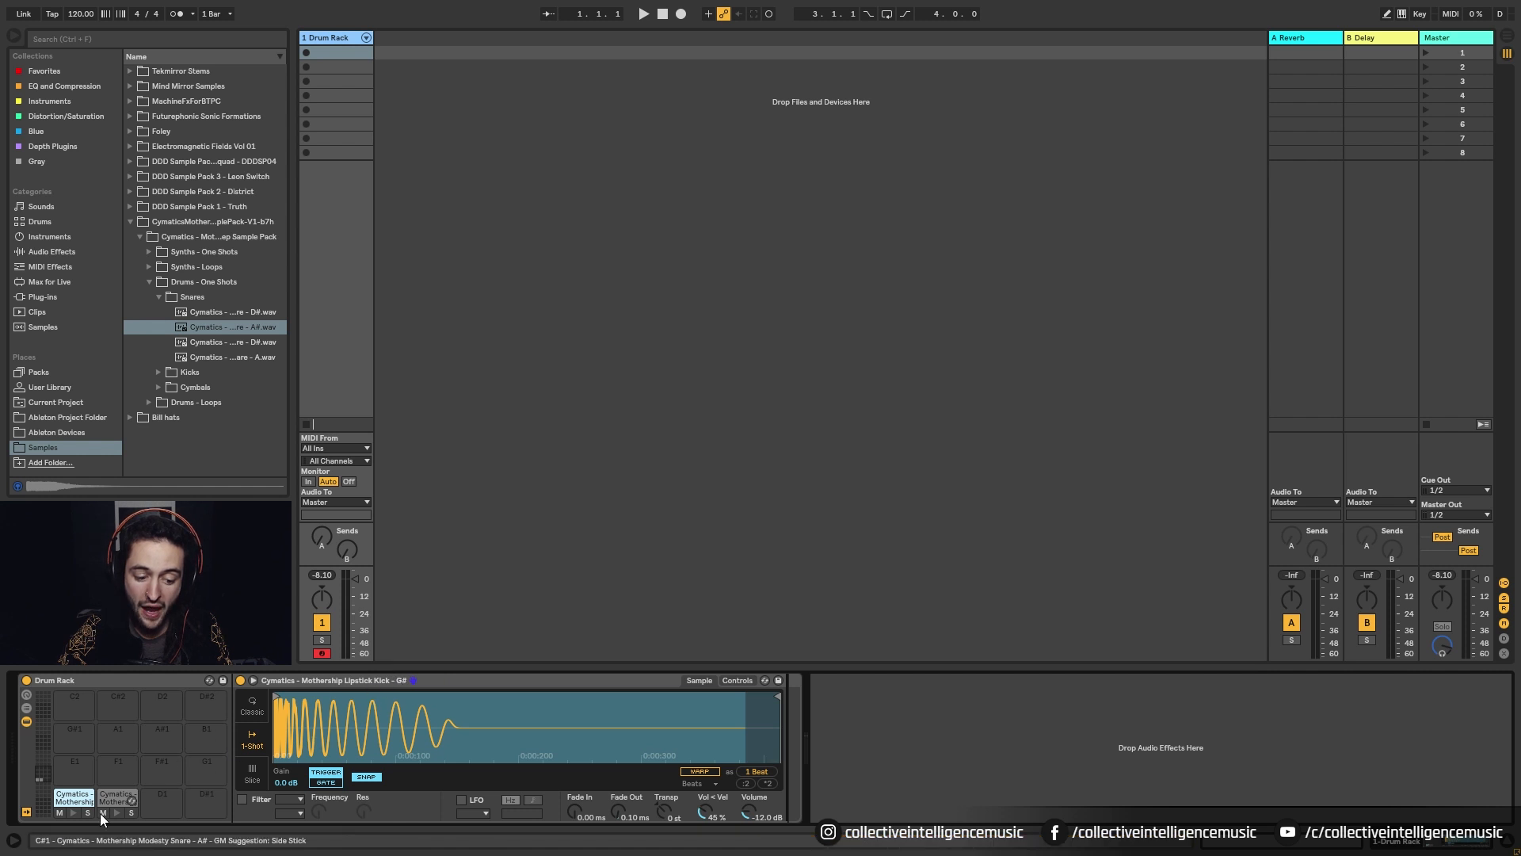
click(116, 798)
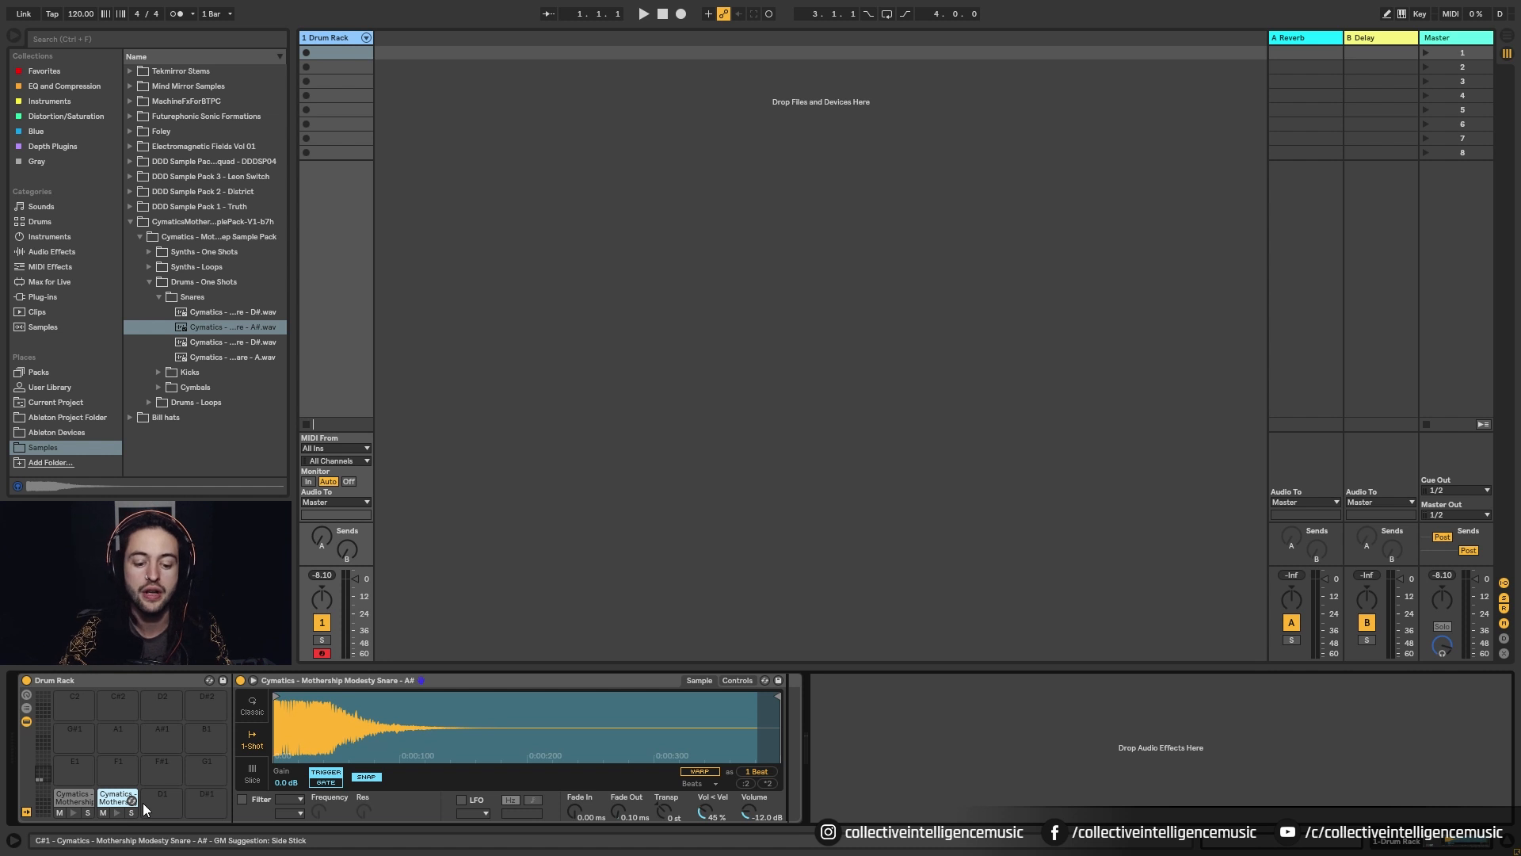
click(79, 796)
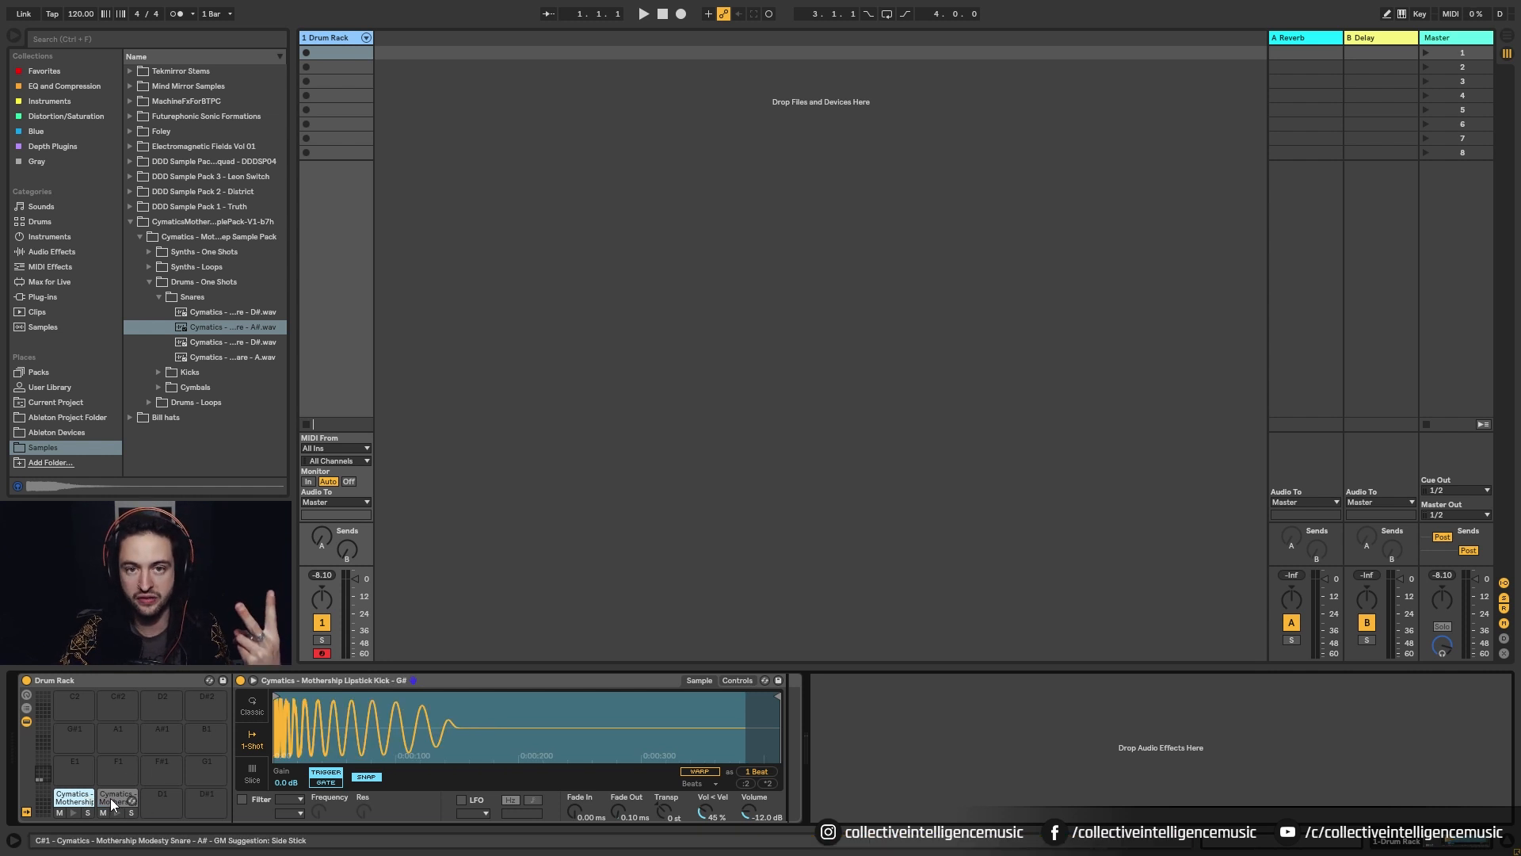
click(111, 797)
click(77, 800)
click(122, 796)
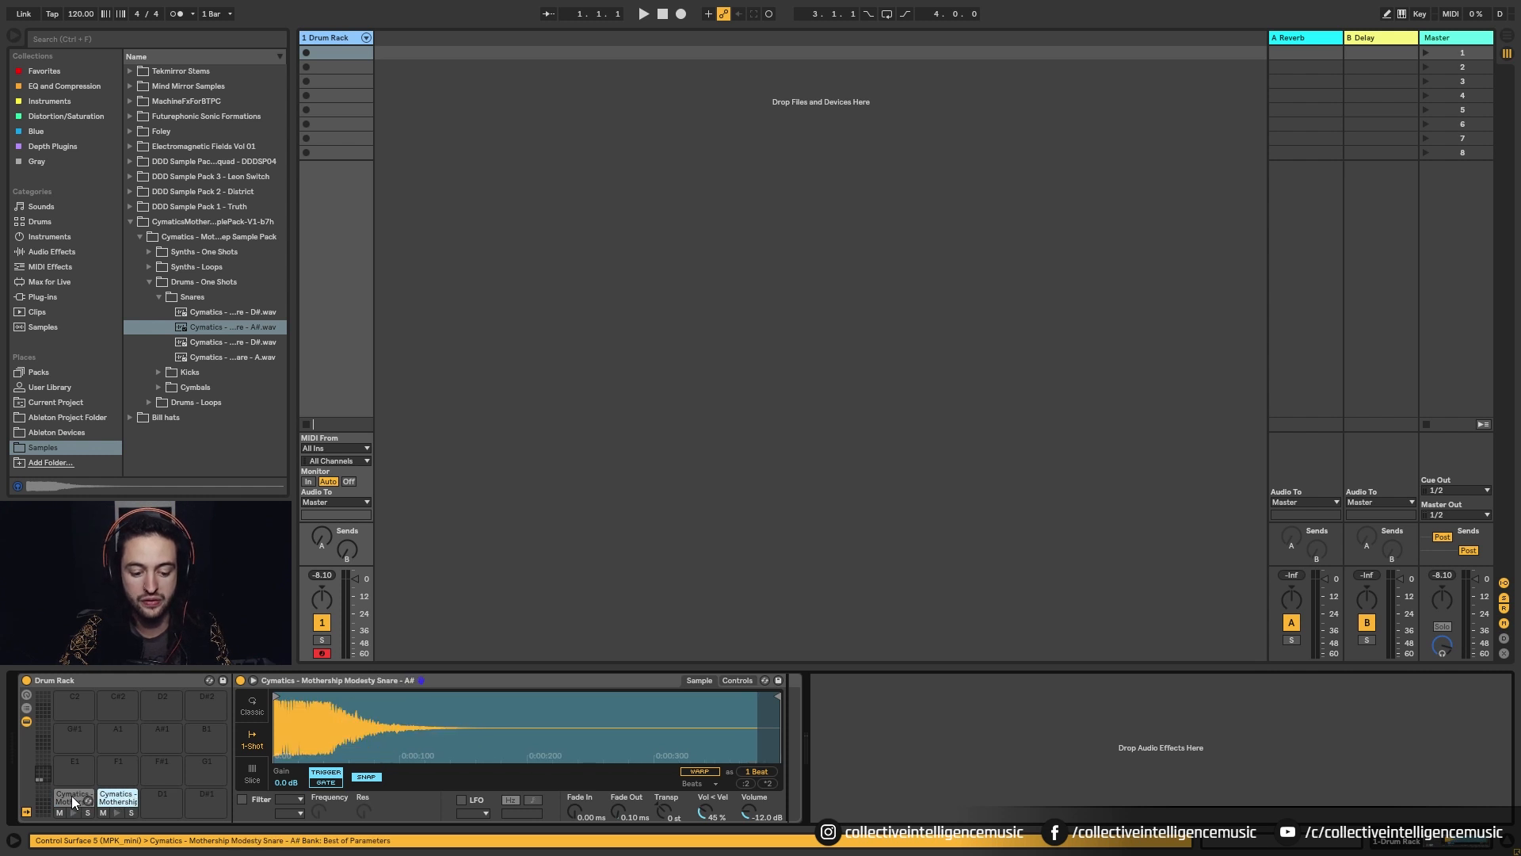
click(72, 795)
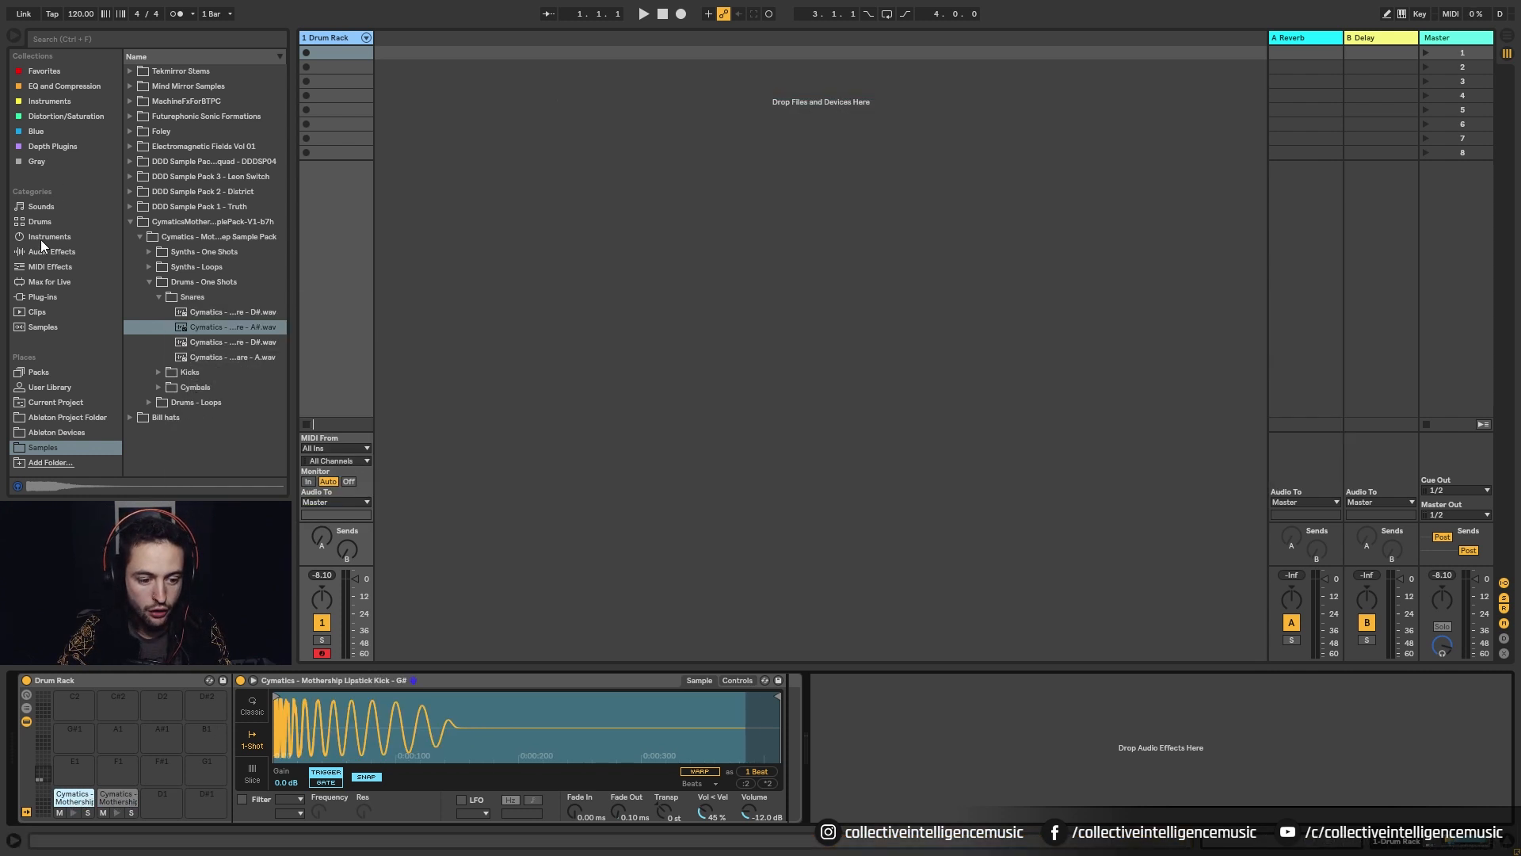
Add an EQ Eight to the snare pad's chain on C#1, after its Simpler
click(46, 251)
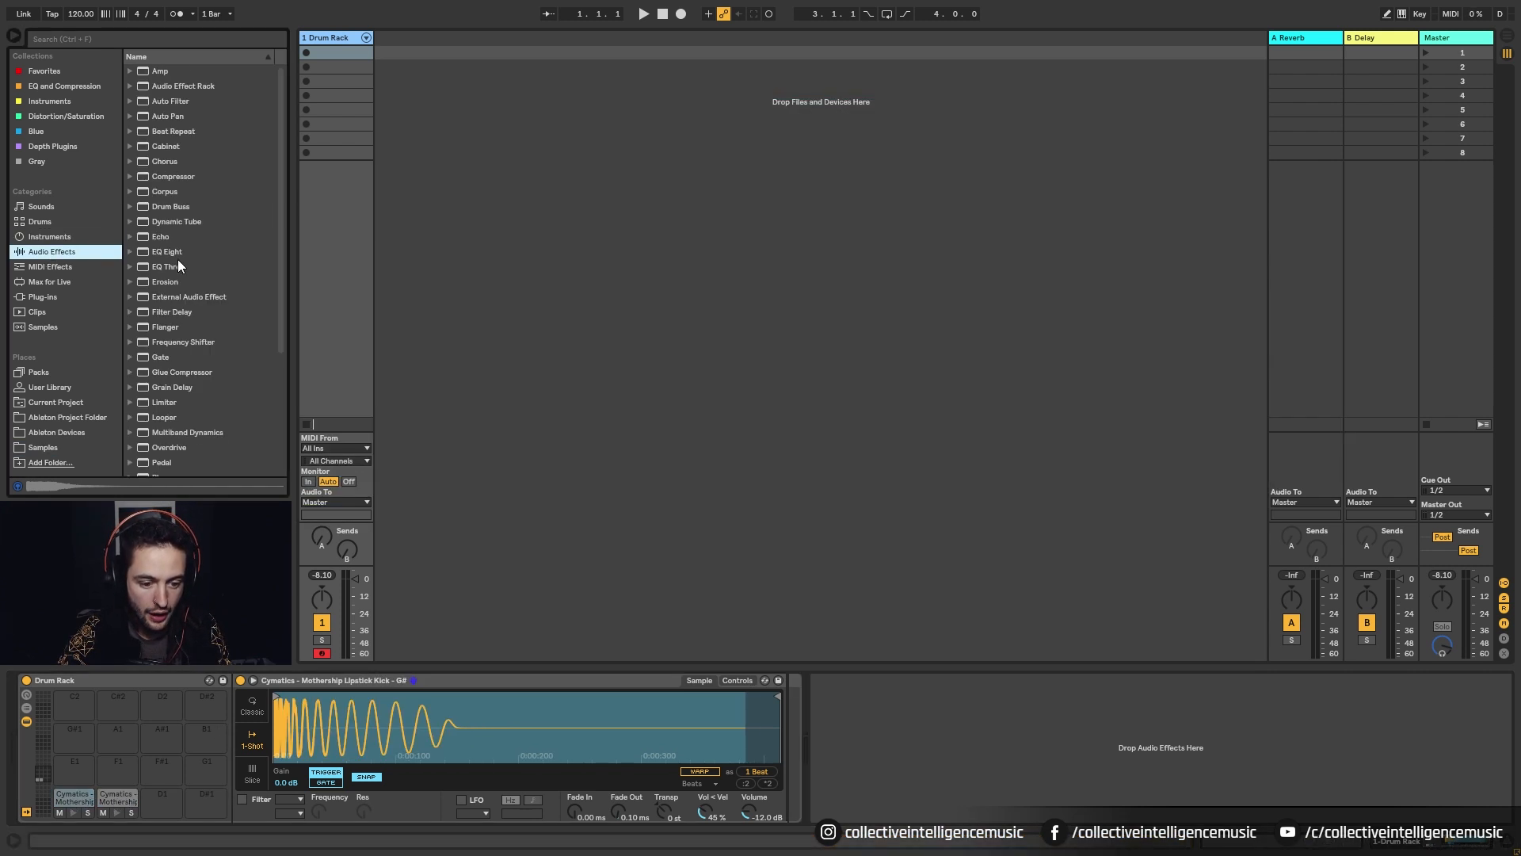
click(176, 252)
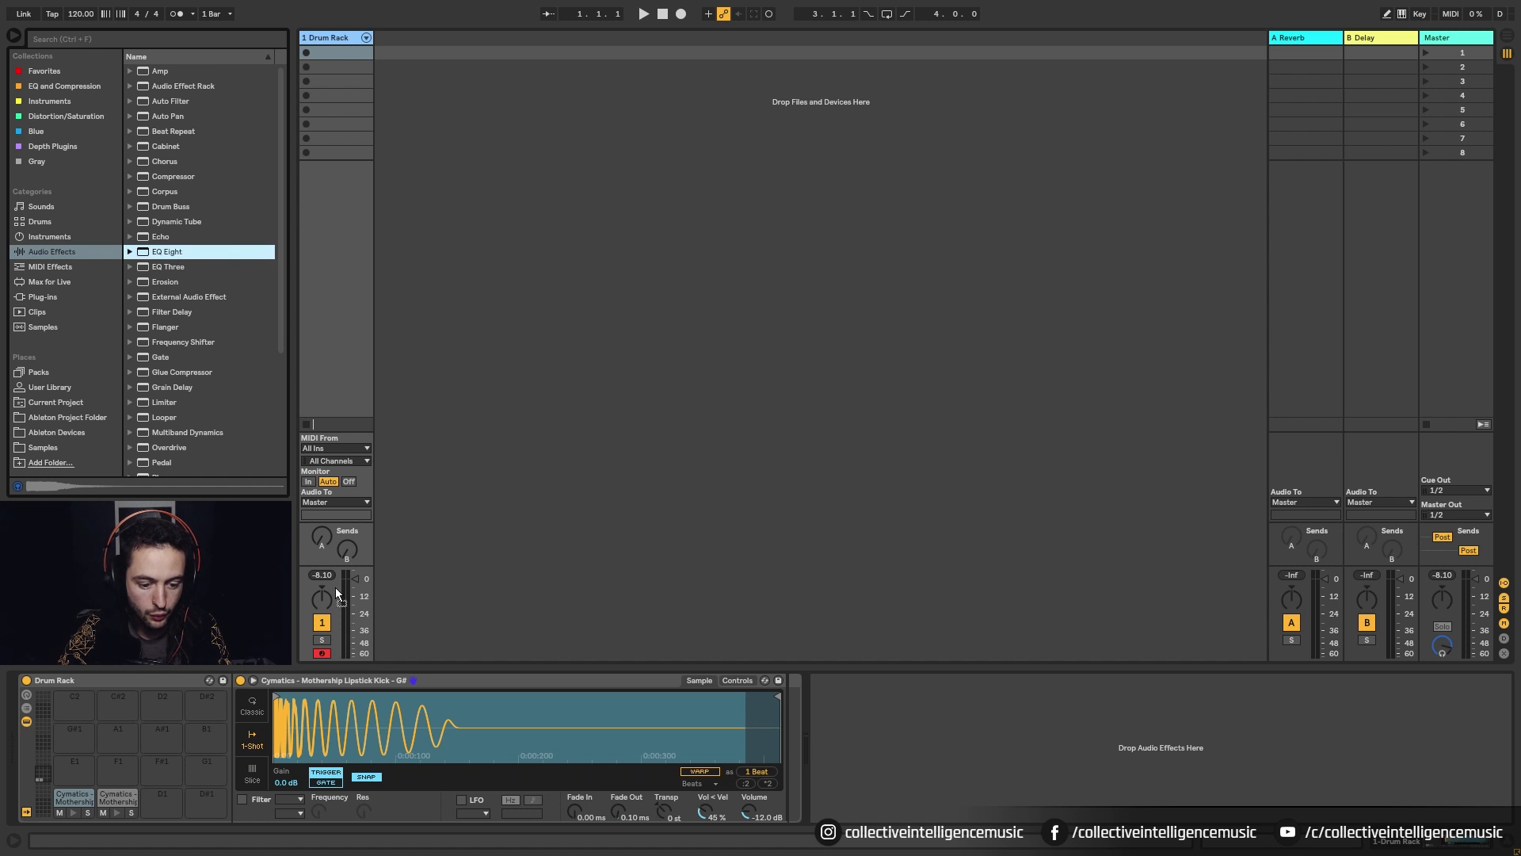
click(116, 800)
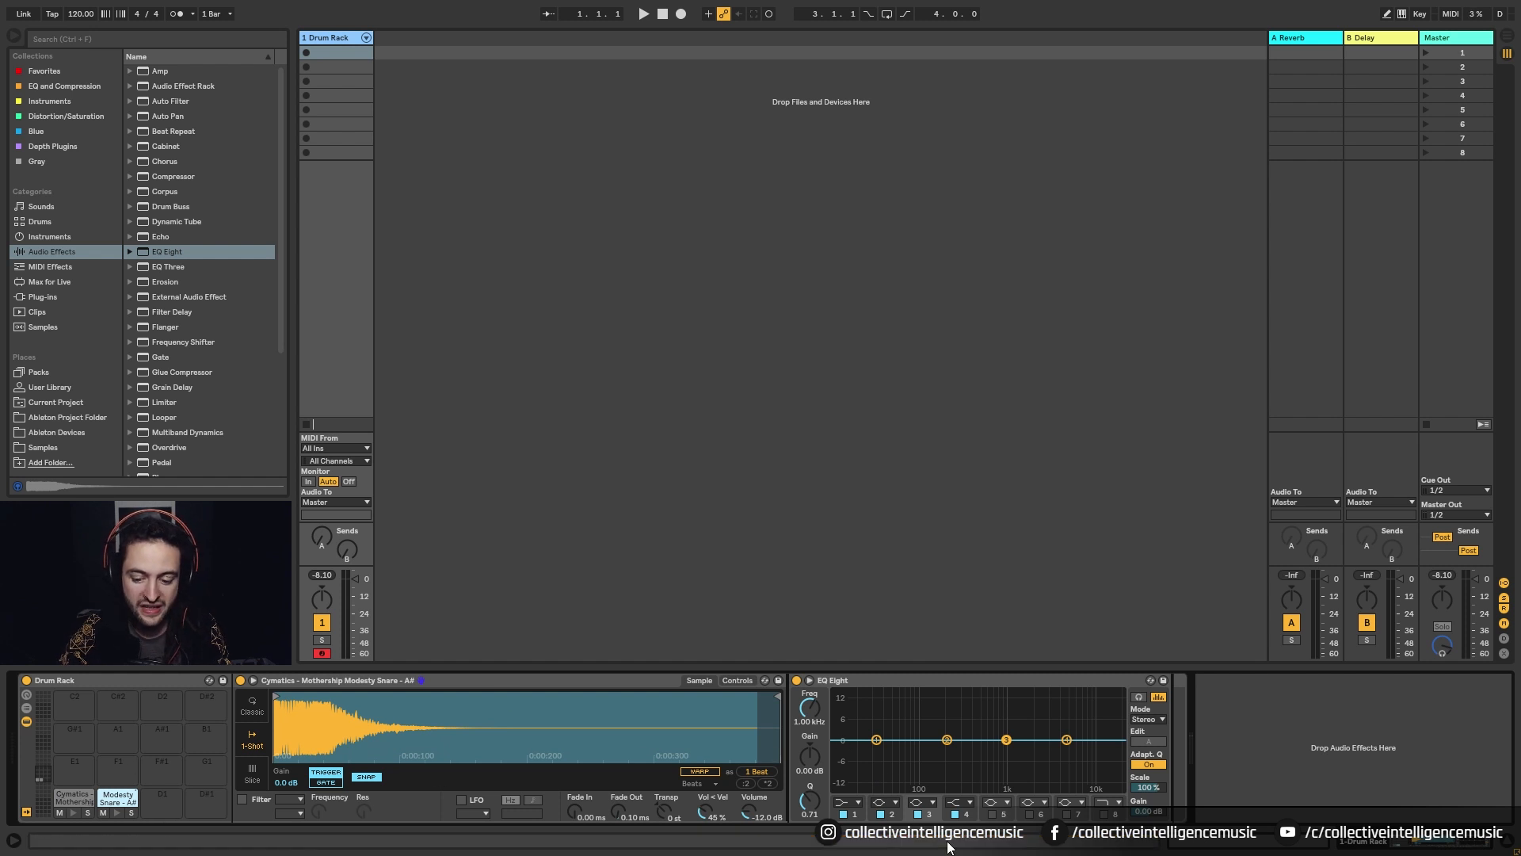
Compare the device chains of the kick and snare pads, and expand the display of the snare's EQ Eight
click(74, 799)
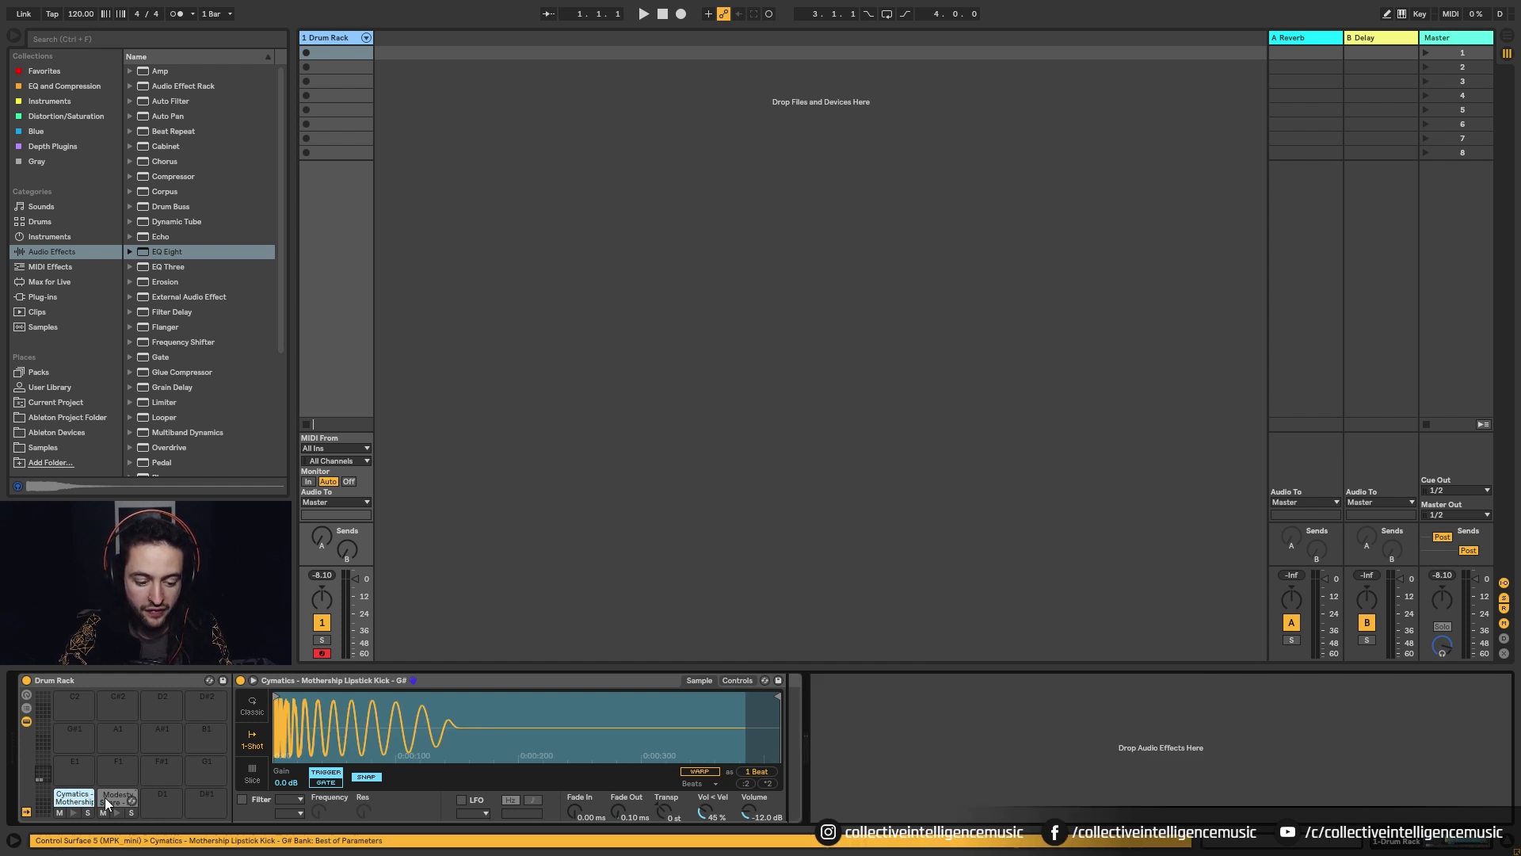
click(104, 797)
click(54, 793)
click(112, 796)
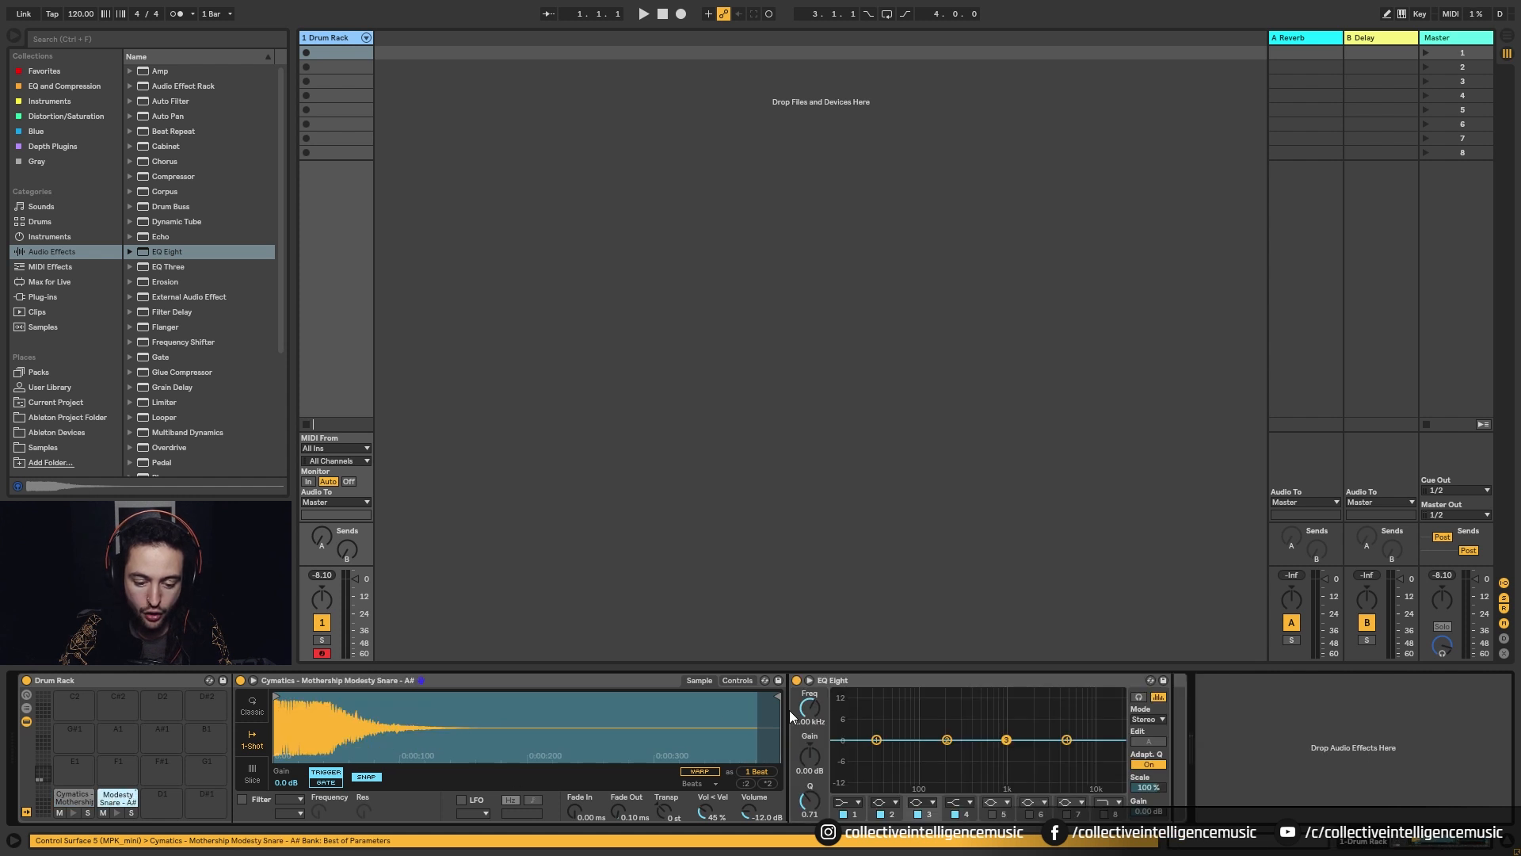
click(75, 797)
click(111, 799)
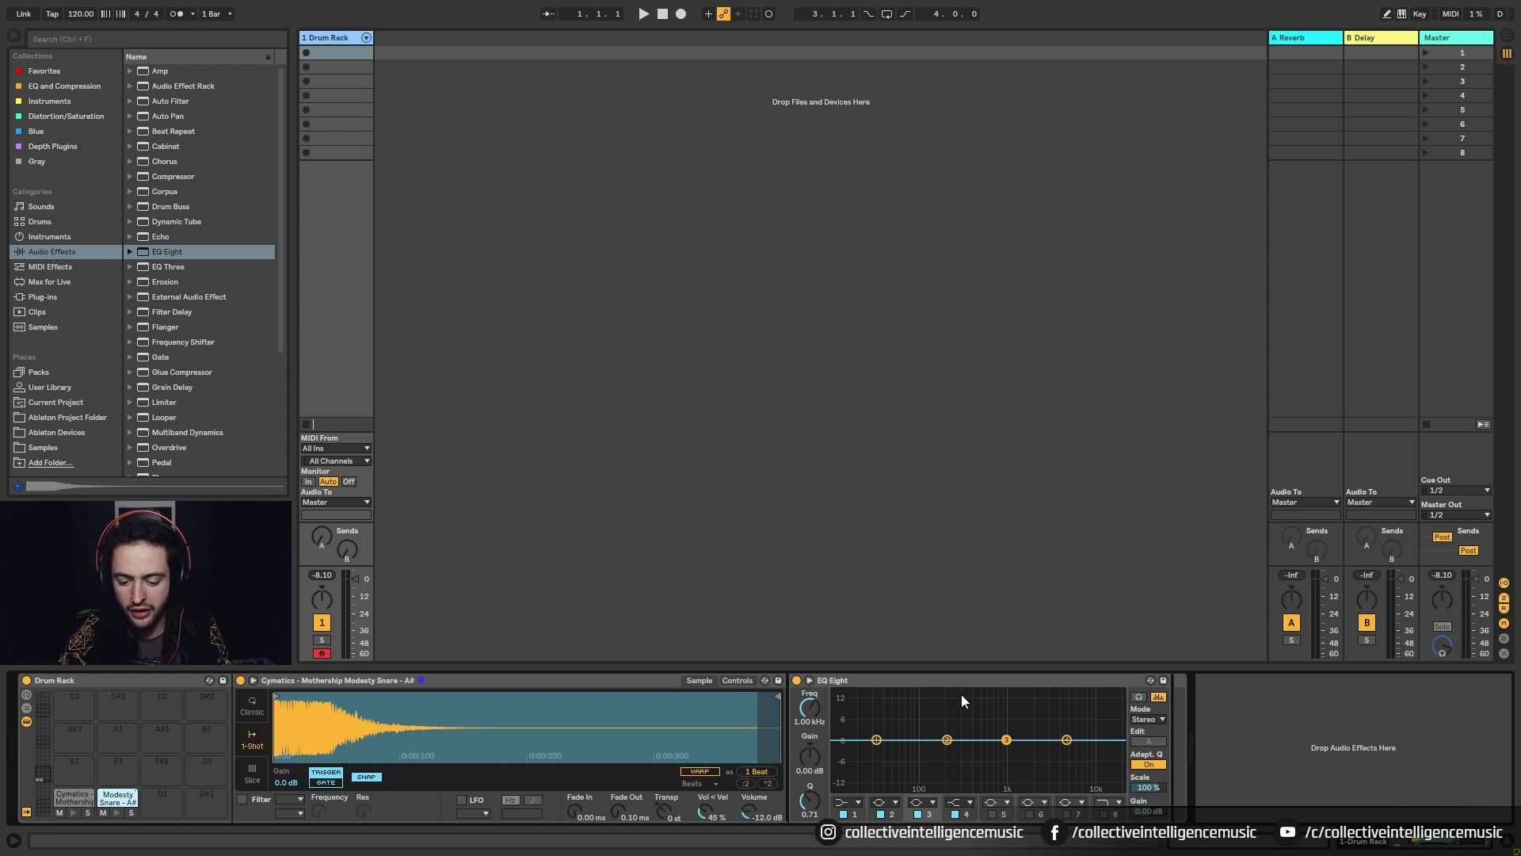
double_click(997, 717)
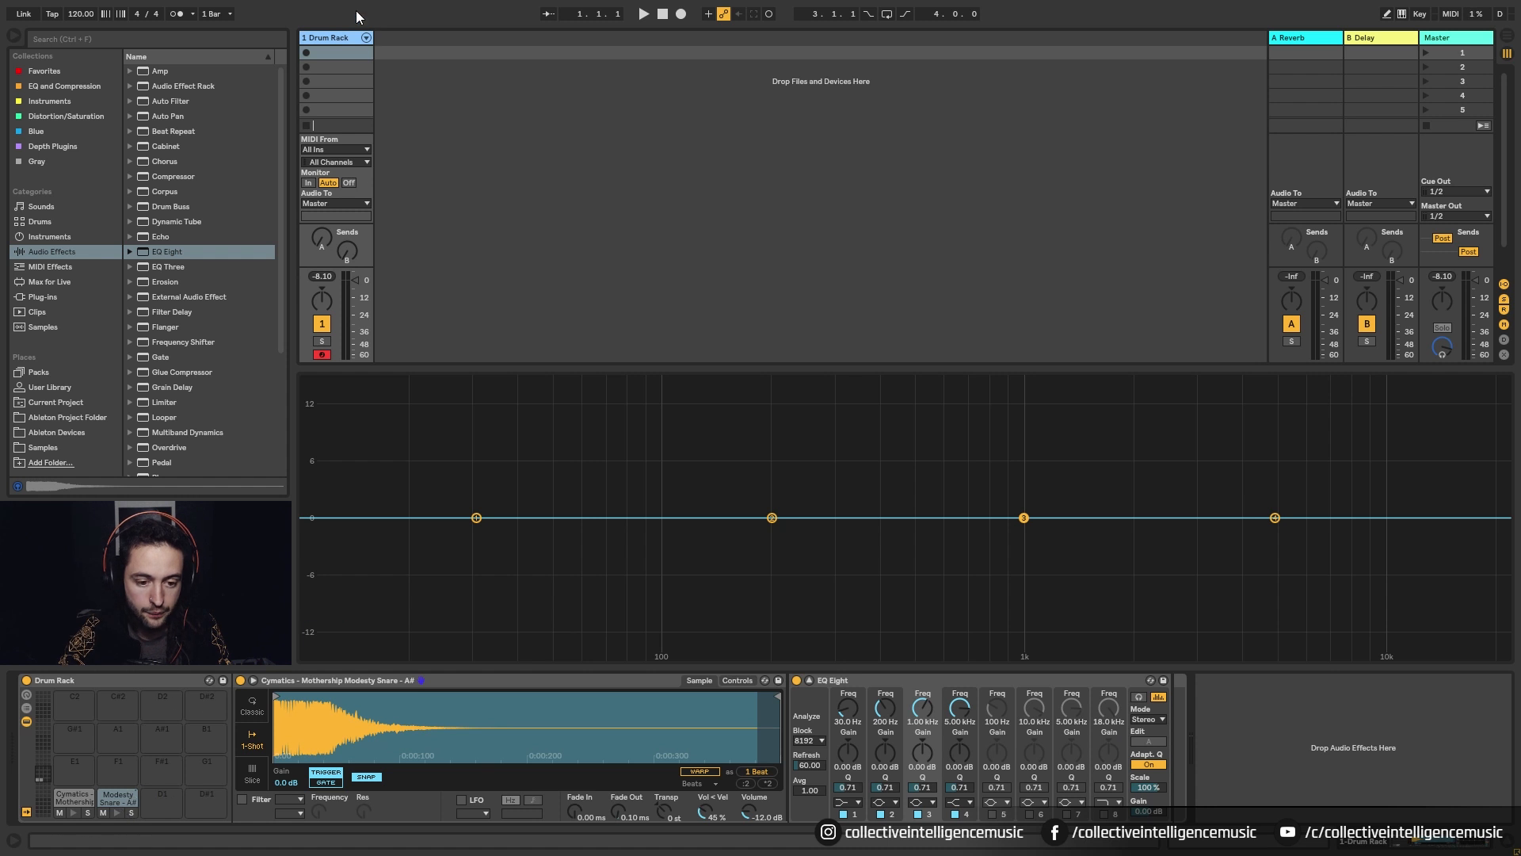
Create a one-bar MIDI clip in the Drum Rack track's first slot with snare hits at 1.2 and 1.4
double_click(340, 50)
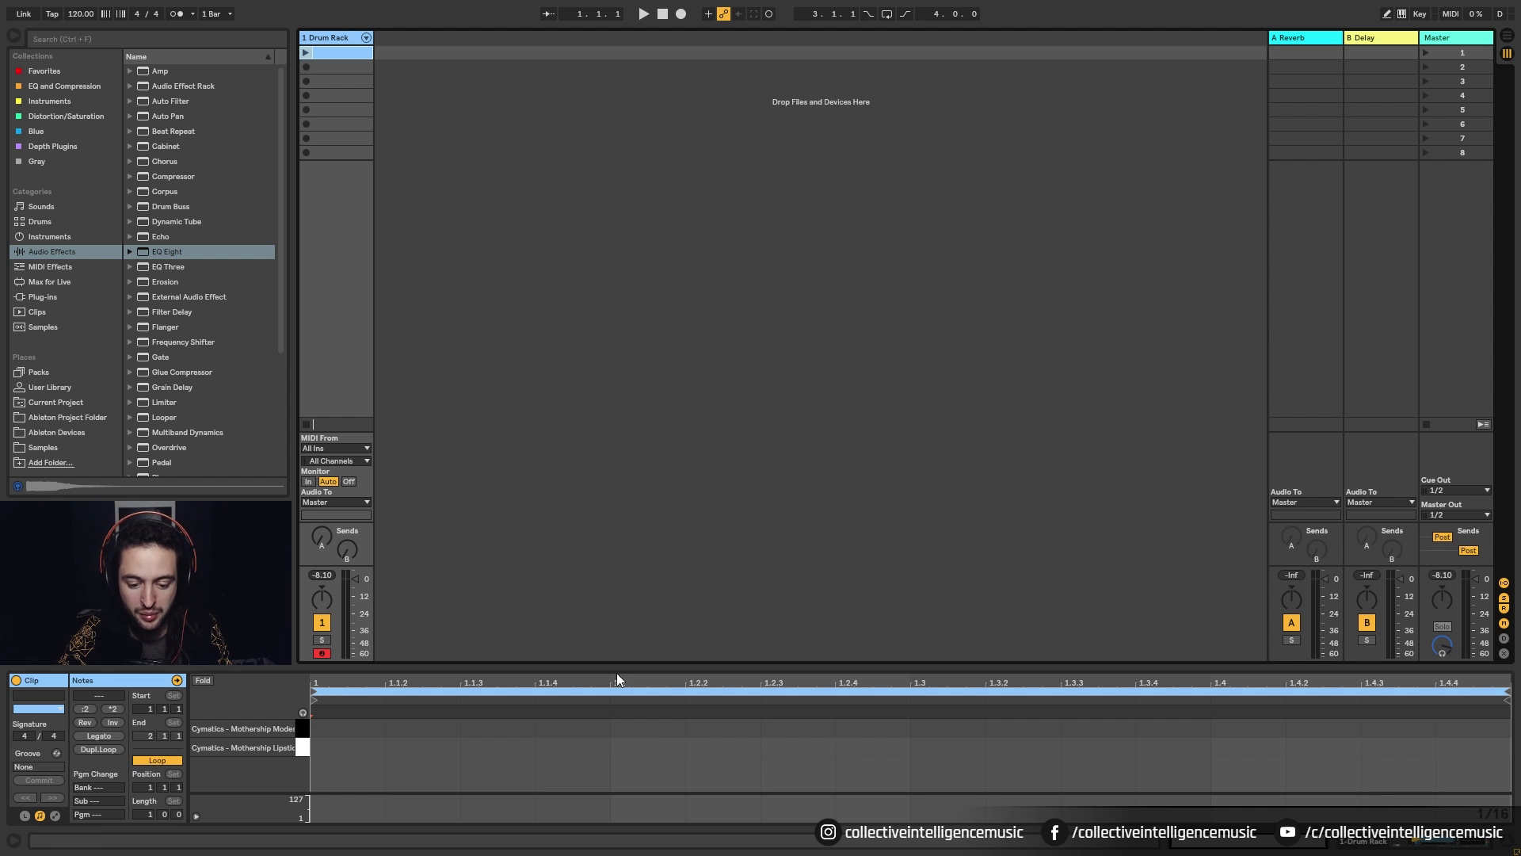
double_click(626, 727)
double_click(1248, 728)
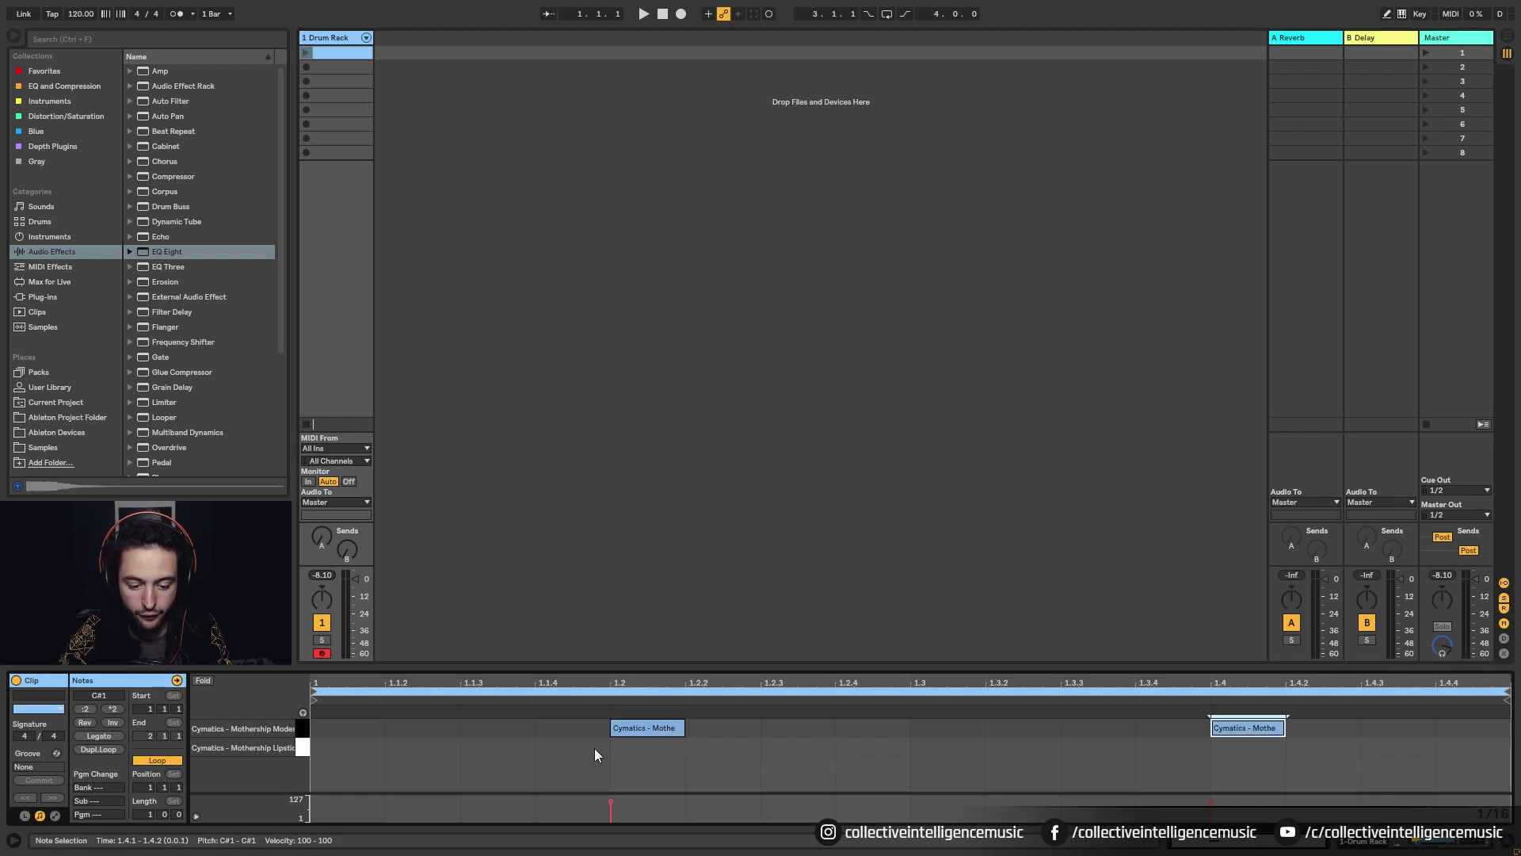
Launch the snare clip, bring the track's device chain back into view, and set the tempo to 175 BPM
click(306, 53)
click(1349, 843)
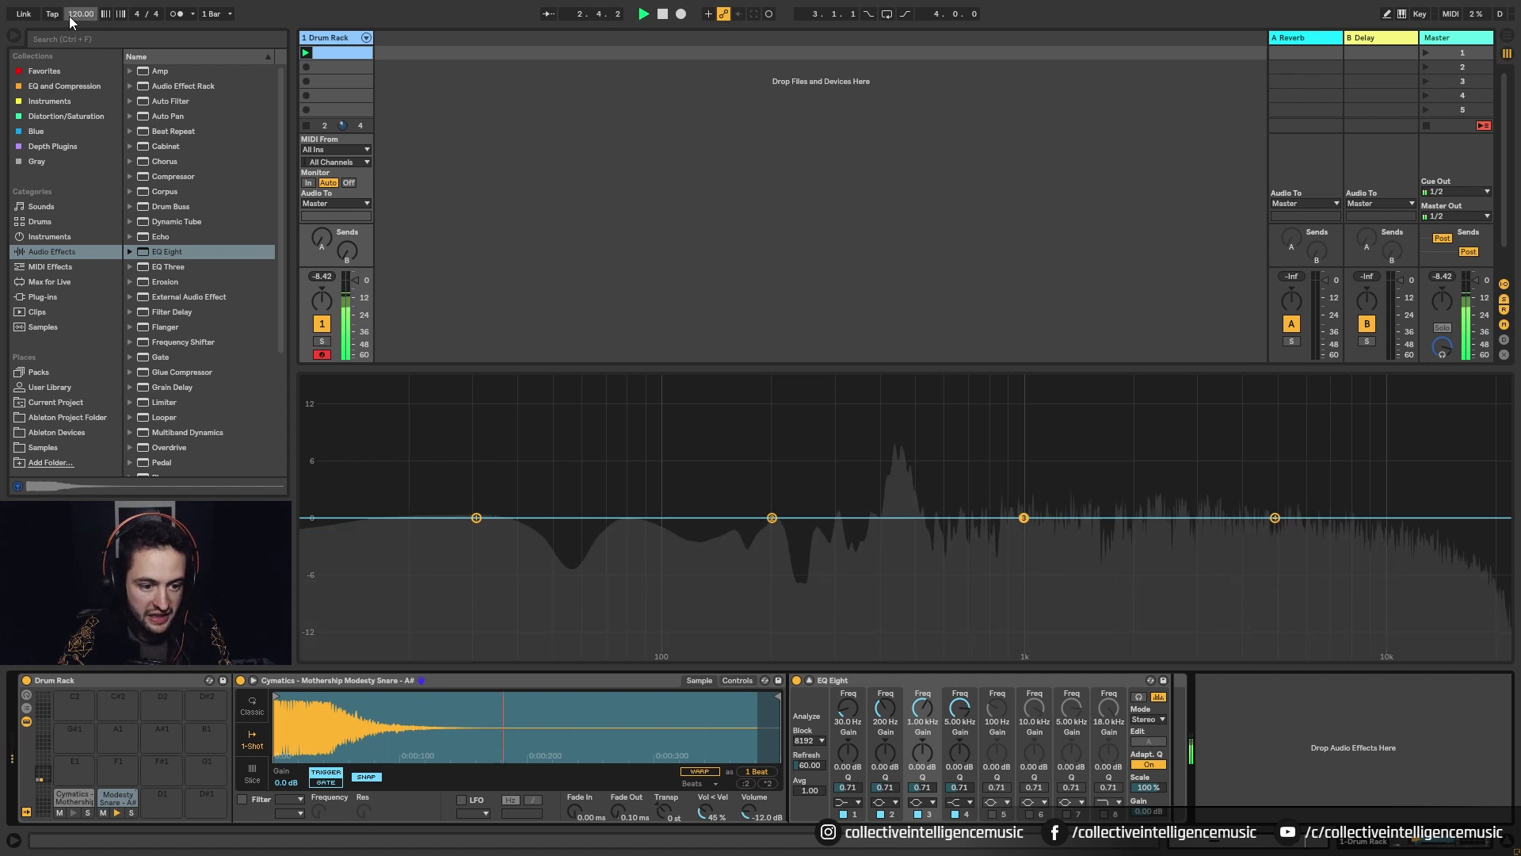
click(69, 16)
text(175)
key(Return)
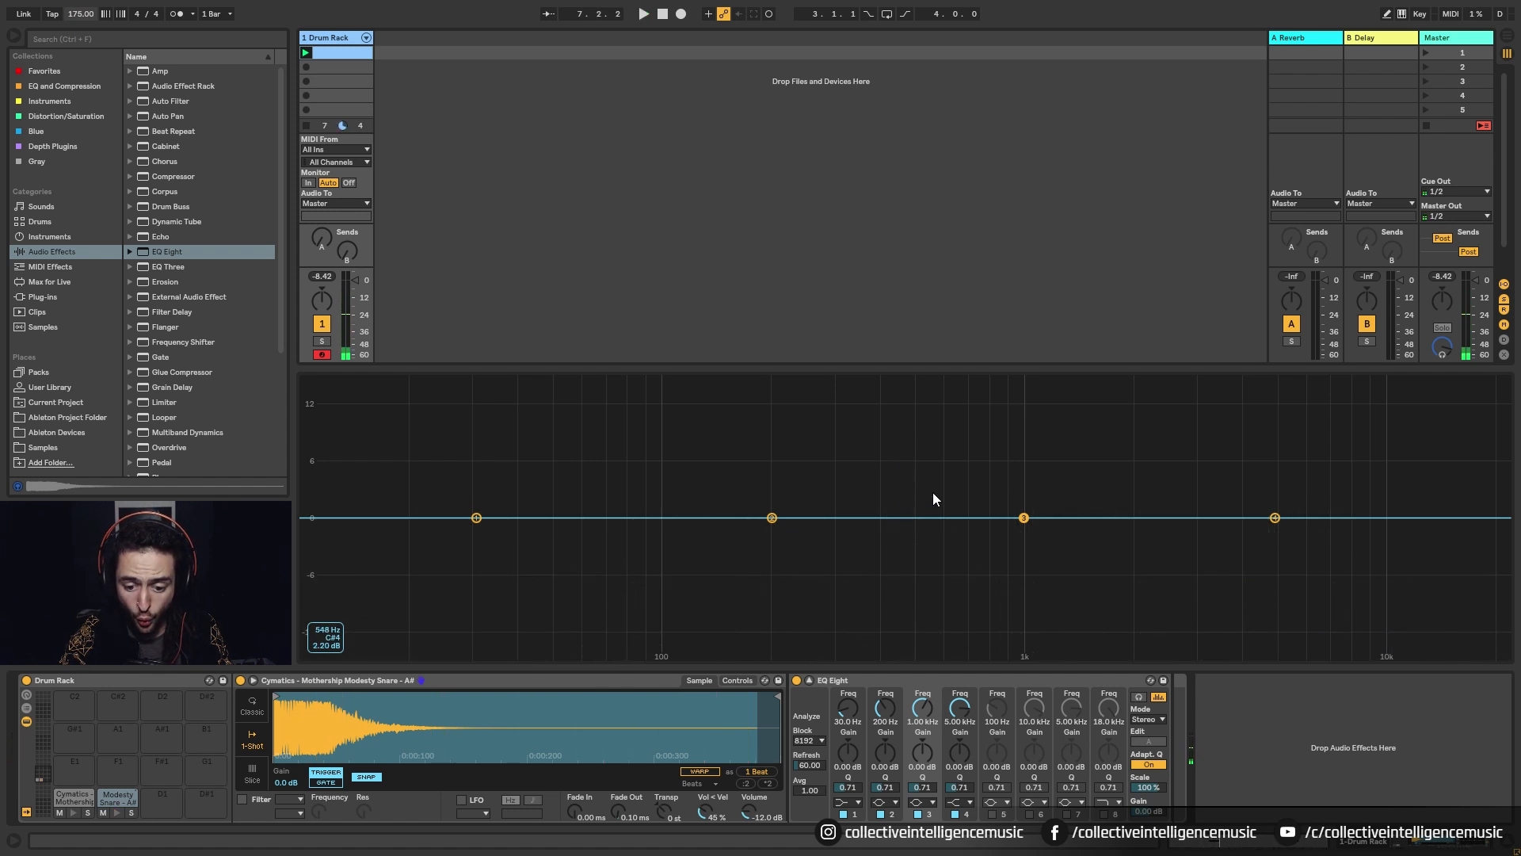
Play the snare loop and examine the main peak of its spectrum in EQ Eight, ending with playback stopped
key(space)
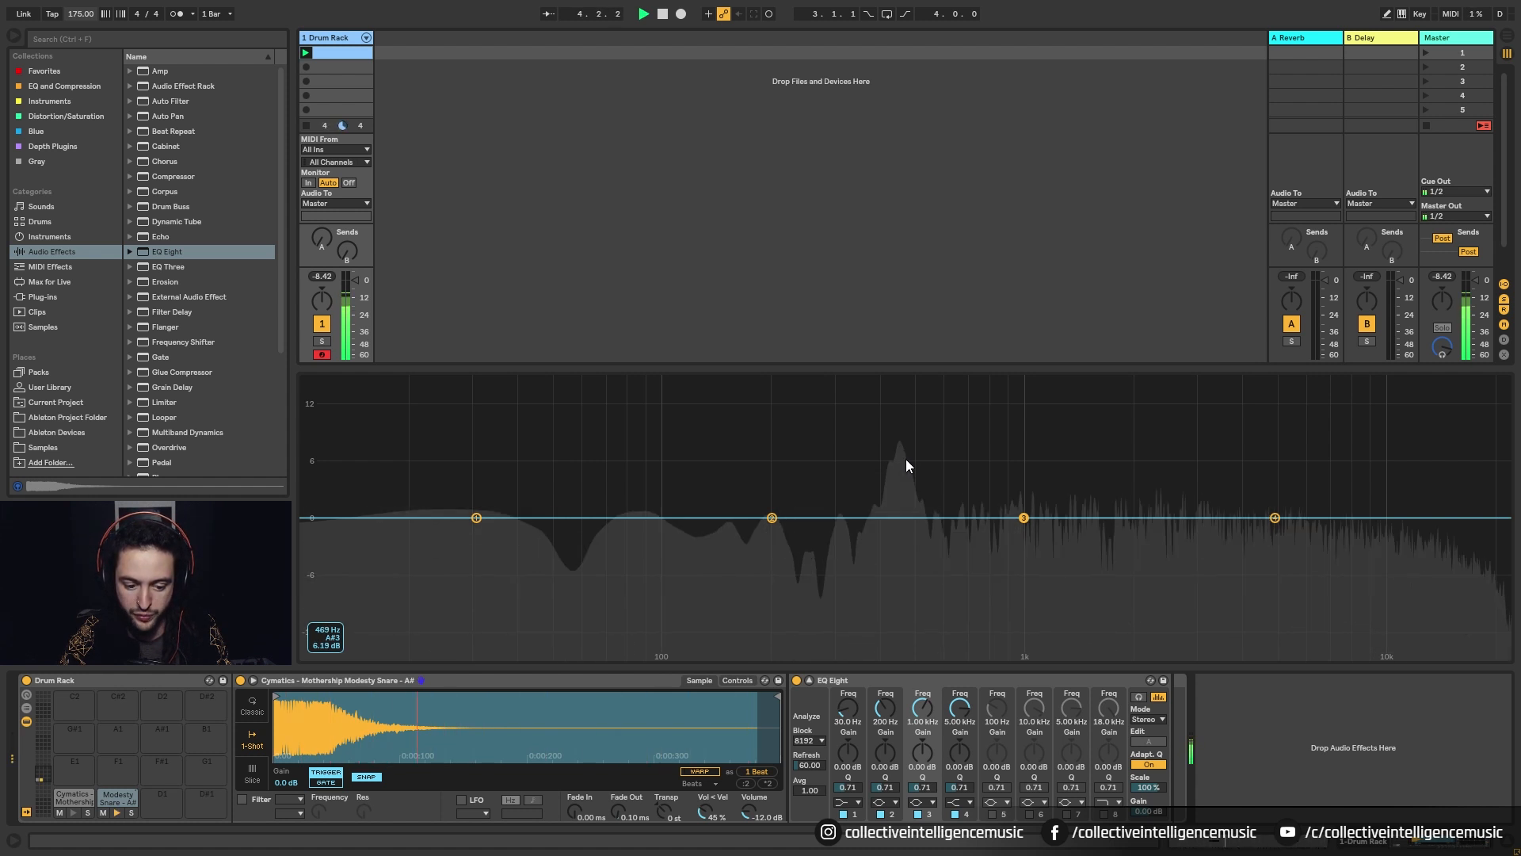
key(space)
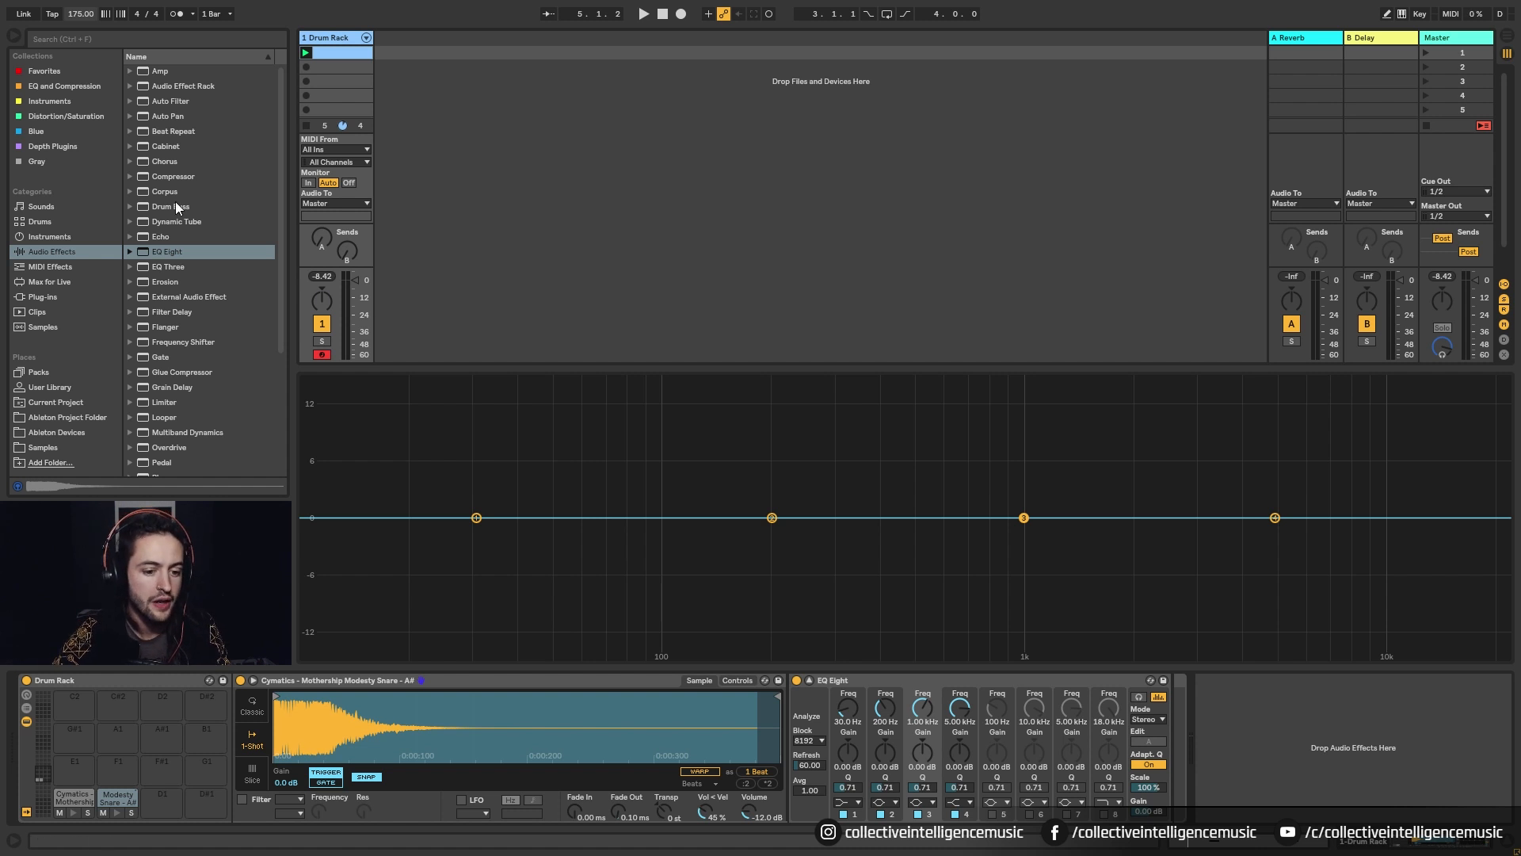
Add a Frequency Shifter after the snare's EQ Eight, set its frequency to -50 Hz, and play the loop
scroll(200, 195, down, 3)
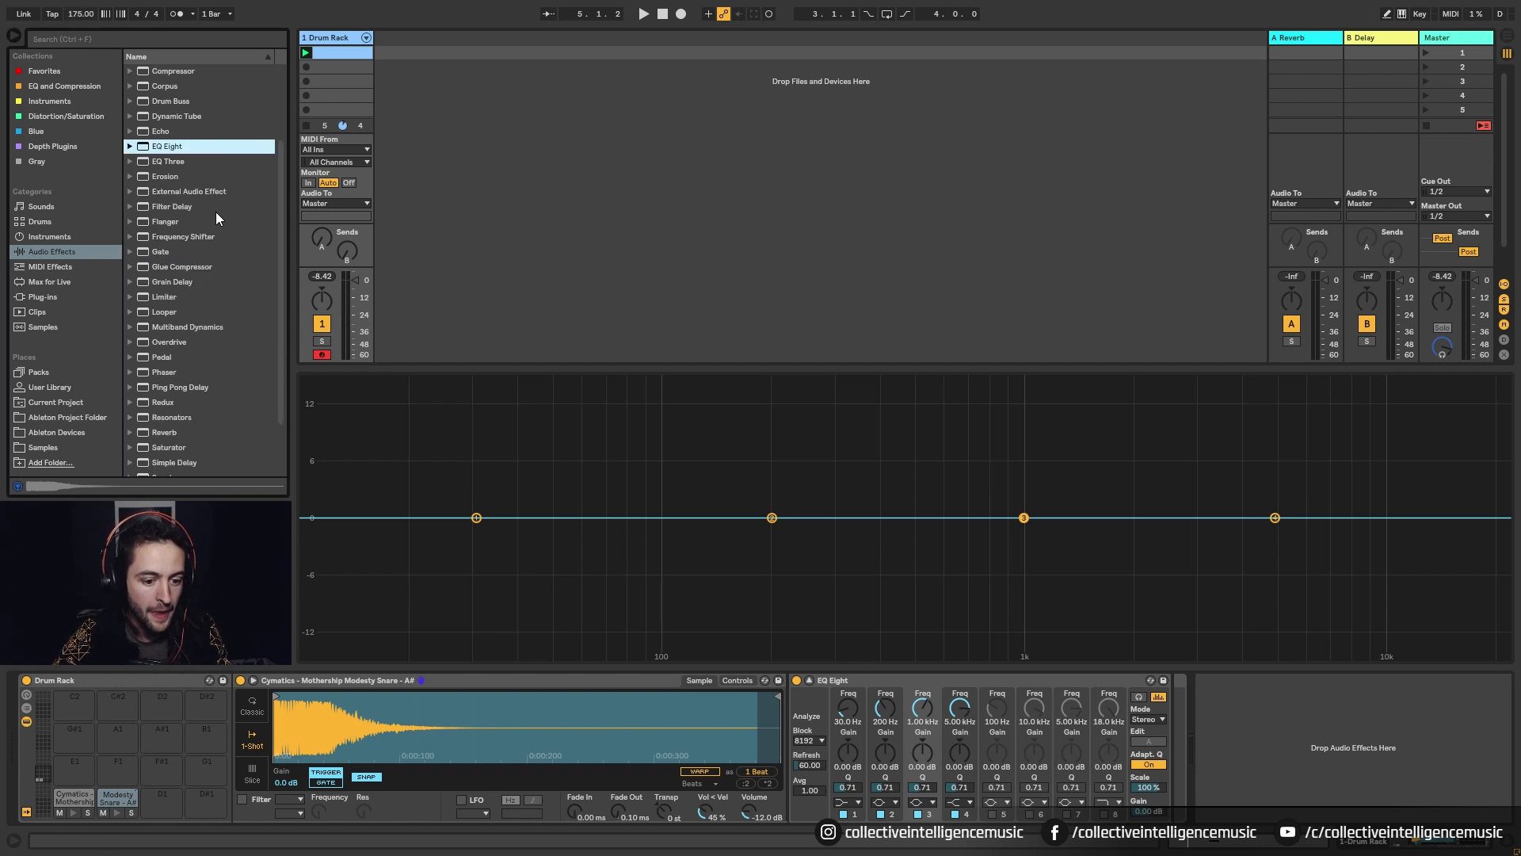
click(190, 235)
drag(1172, 782, 1170, 782)
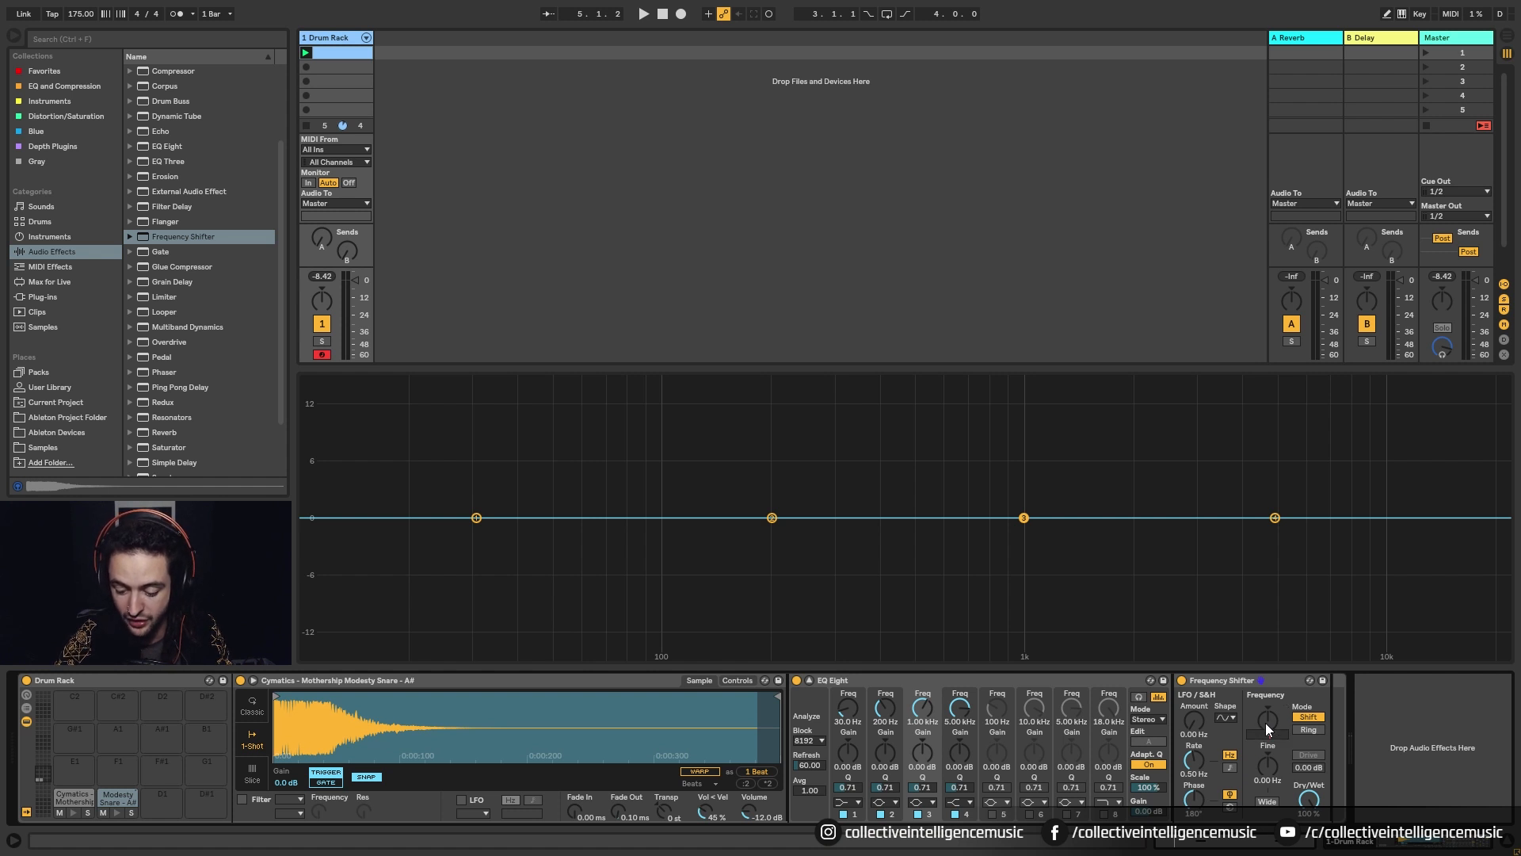
text(-50)
key(Return)
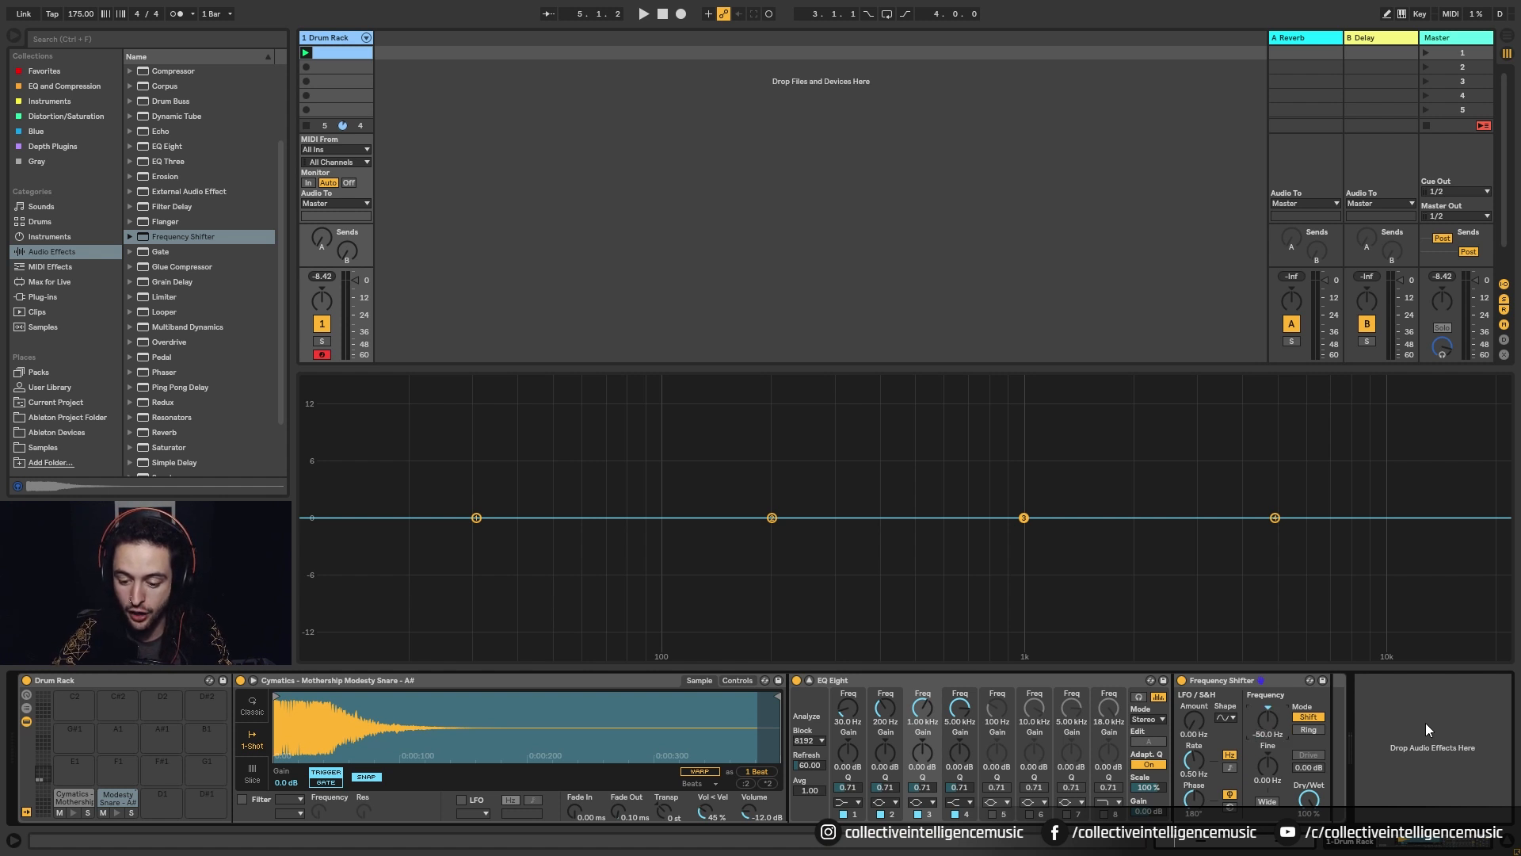
key(space)
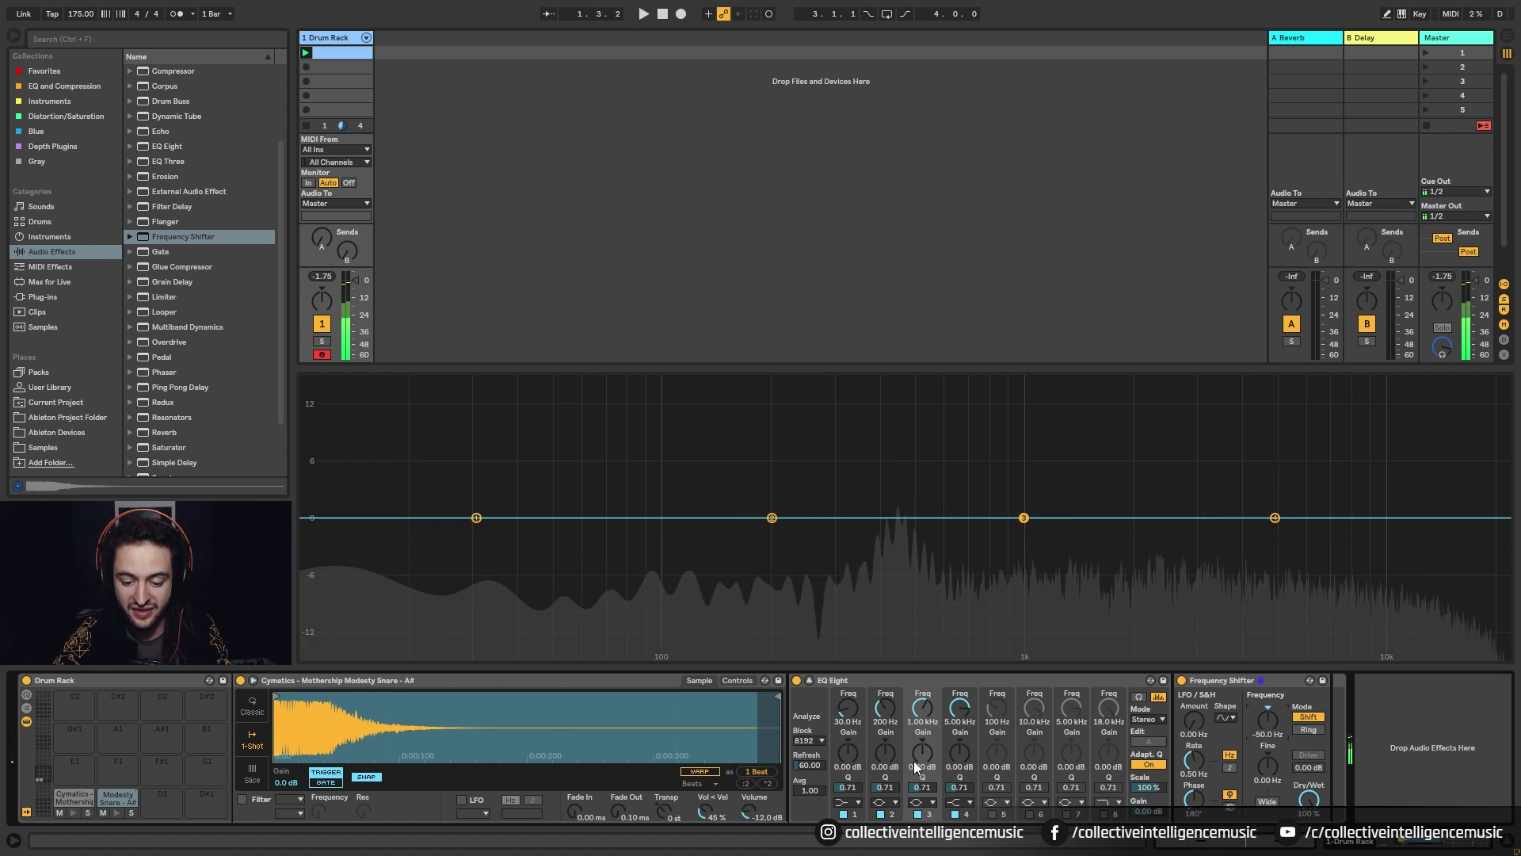
Make band 2 of the snare's EQ Eight a steep low-cut filter at about 124 Hz and check it during playback
click(894, 804)
click(888, 784)
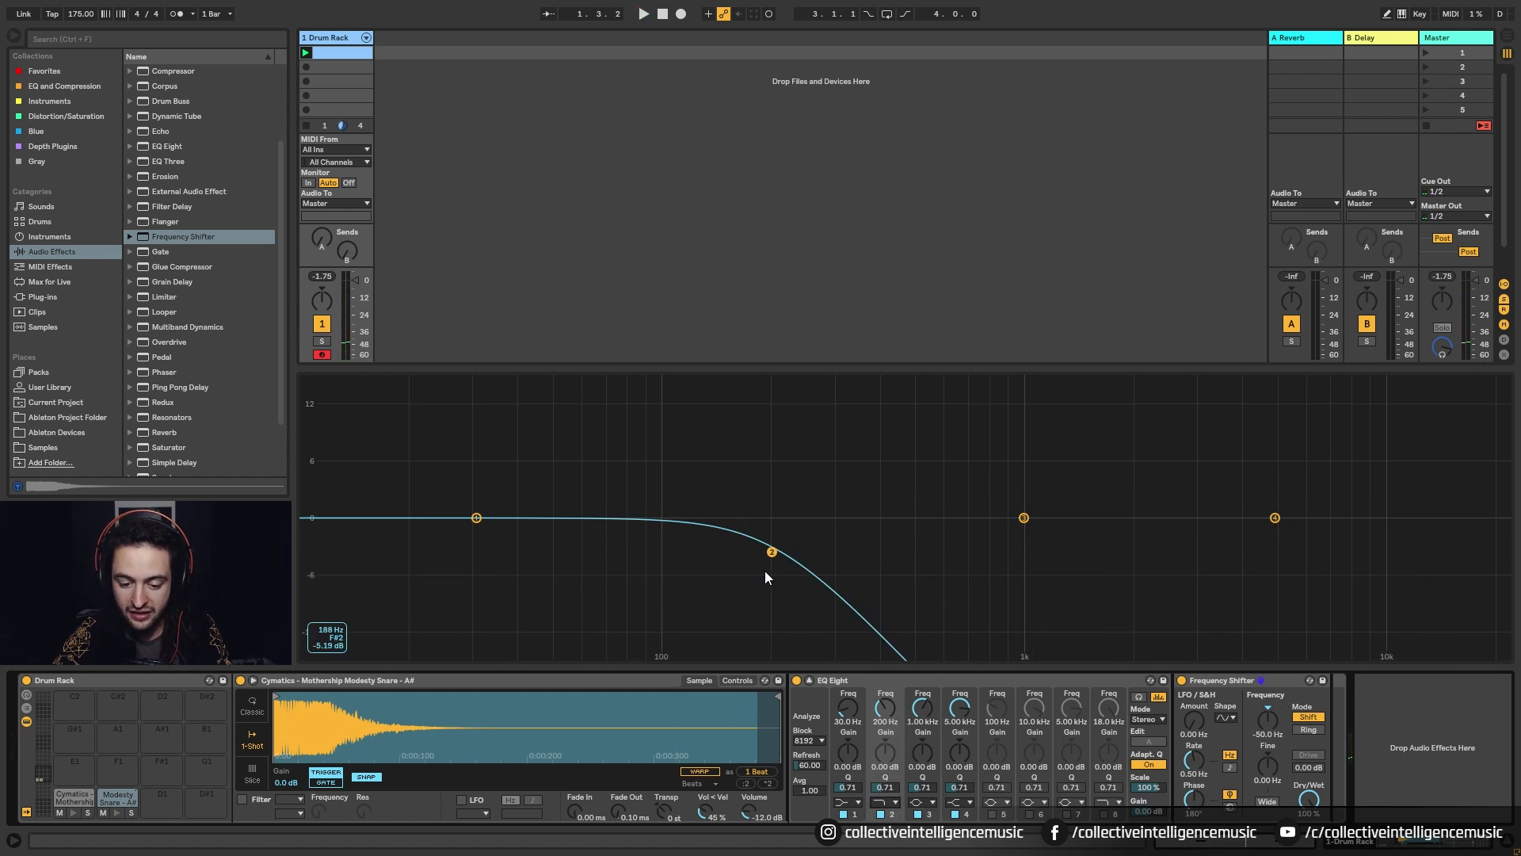
drag(765, 573, 692, 547)
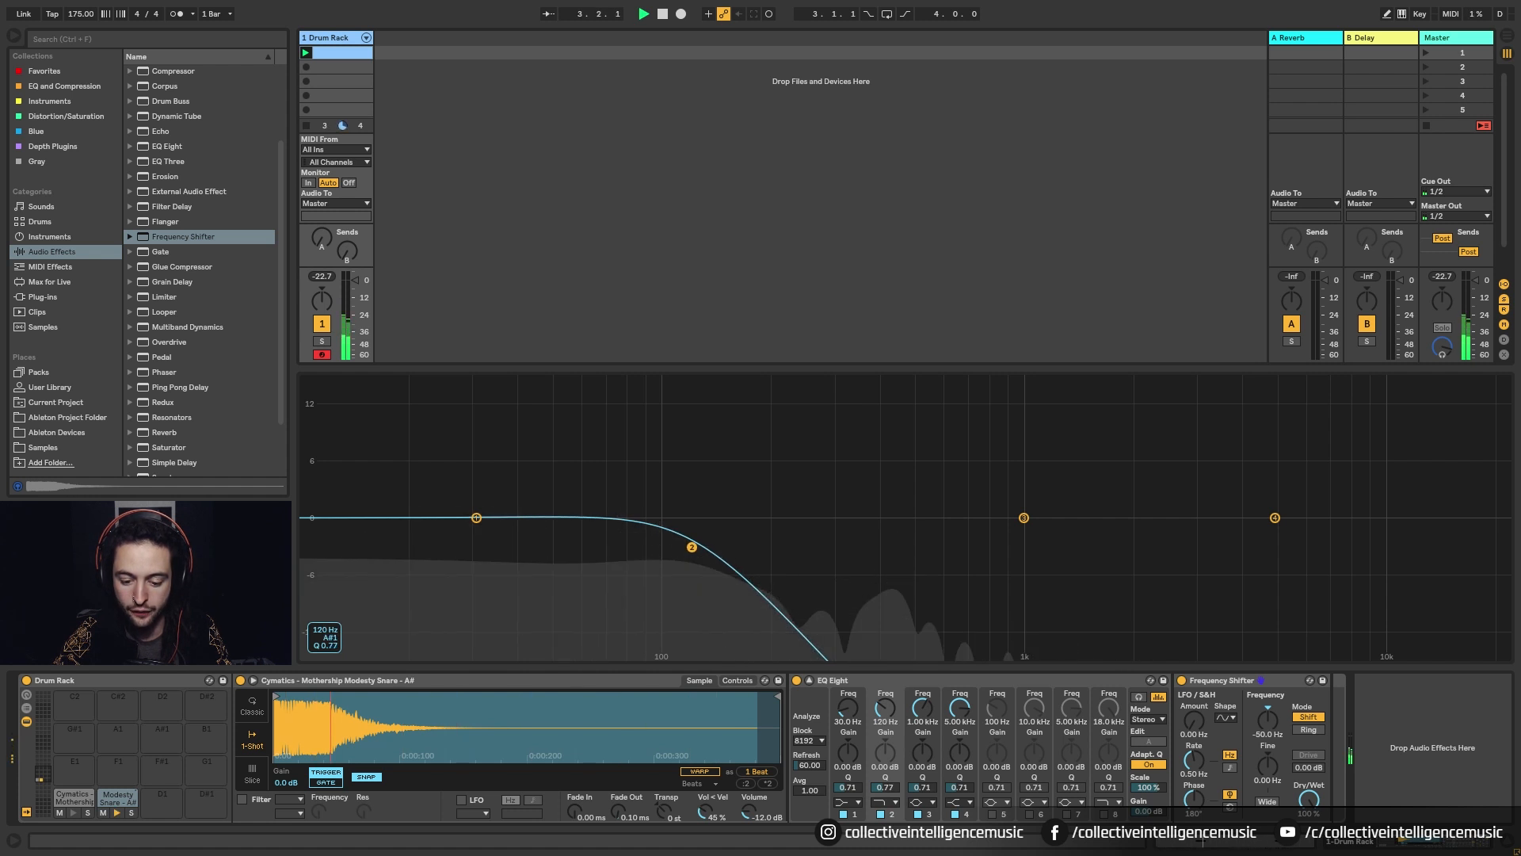
click(886, 803)
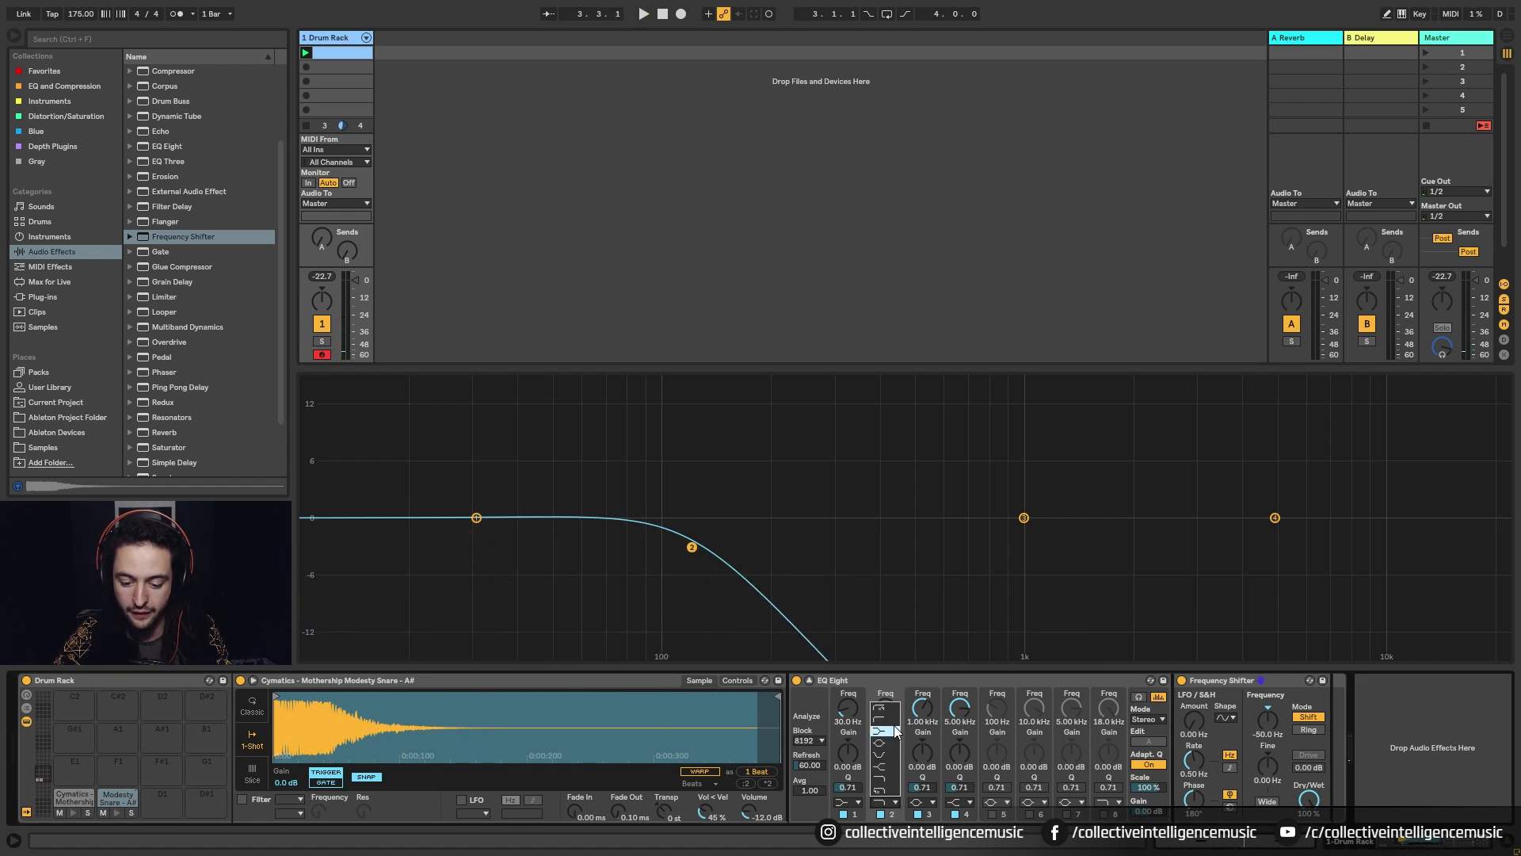
click(879, 708)
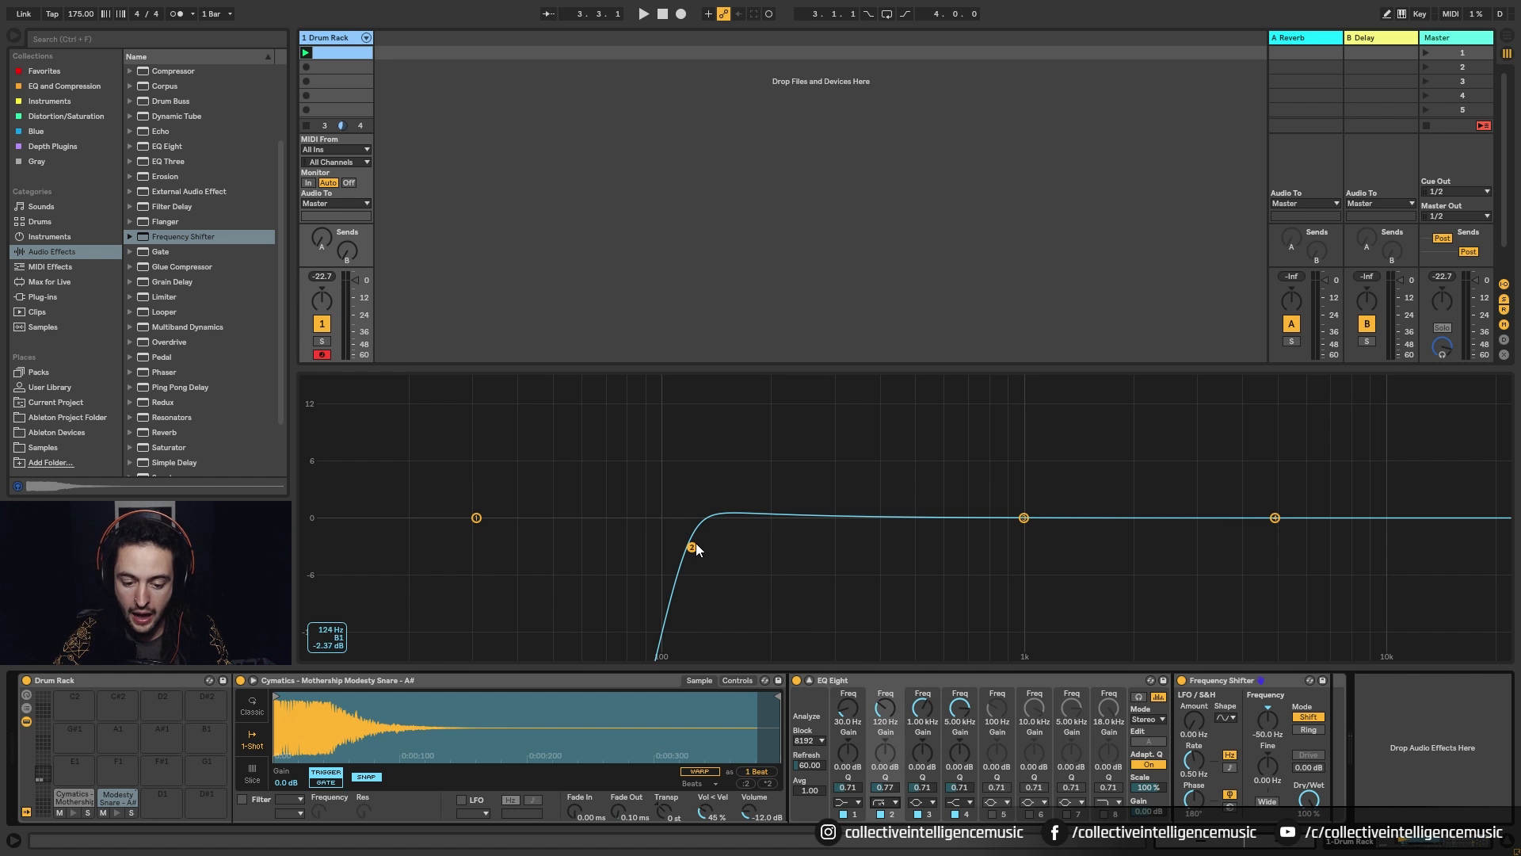
mouse_move(697, 549)
mouse_down()
mouse_move(656, 555)
mouse_move(832, 556)
mouse_move(681, 556)
mouse_move(698, 553)
mouse_up()
key(space)
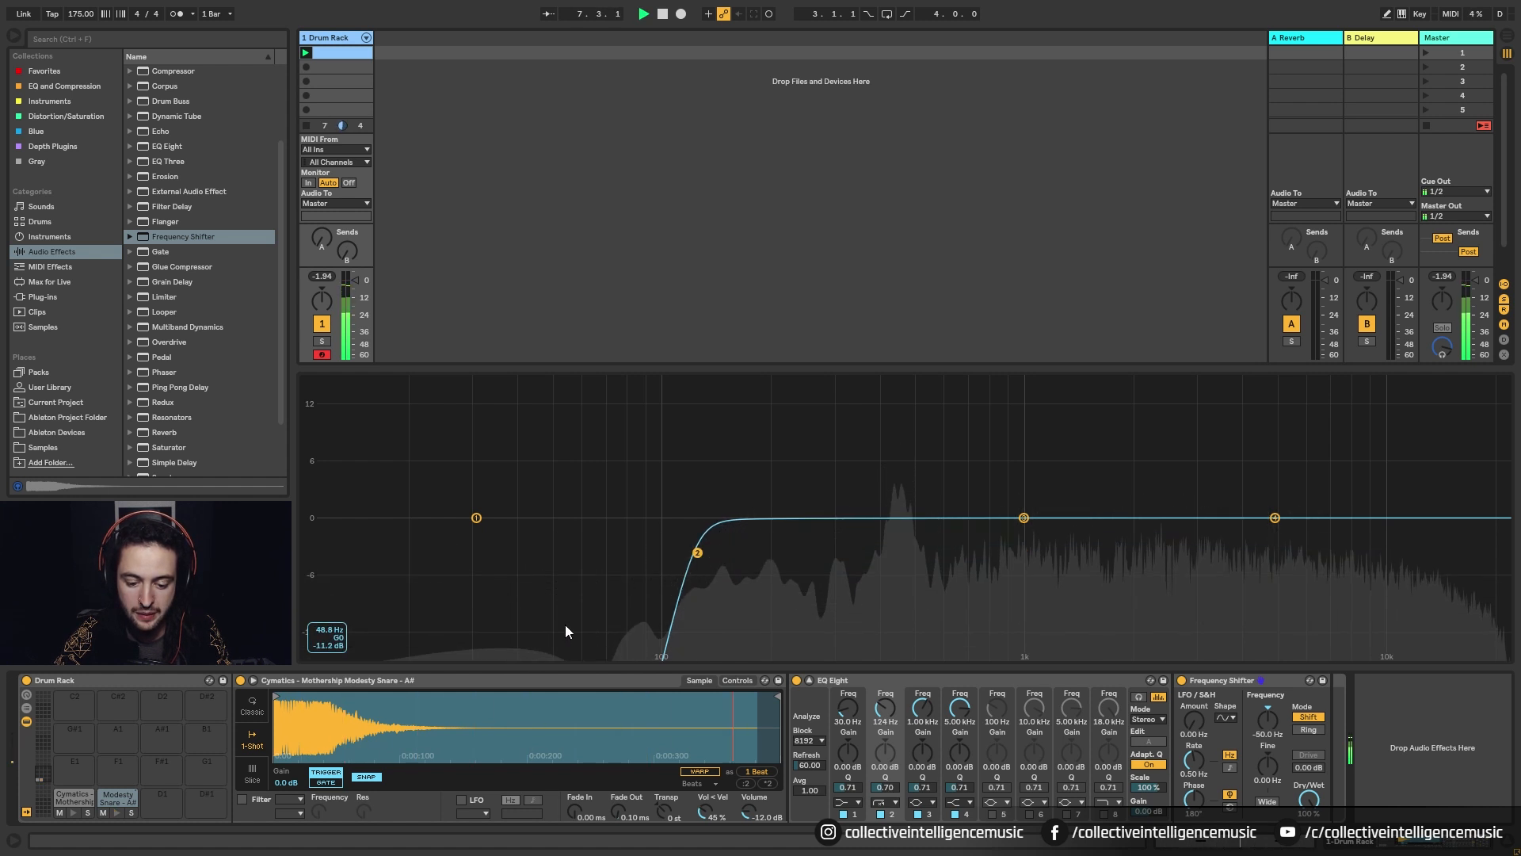
key(space)
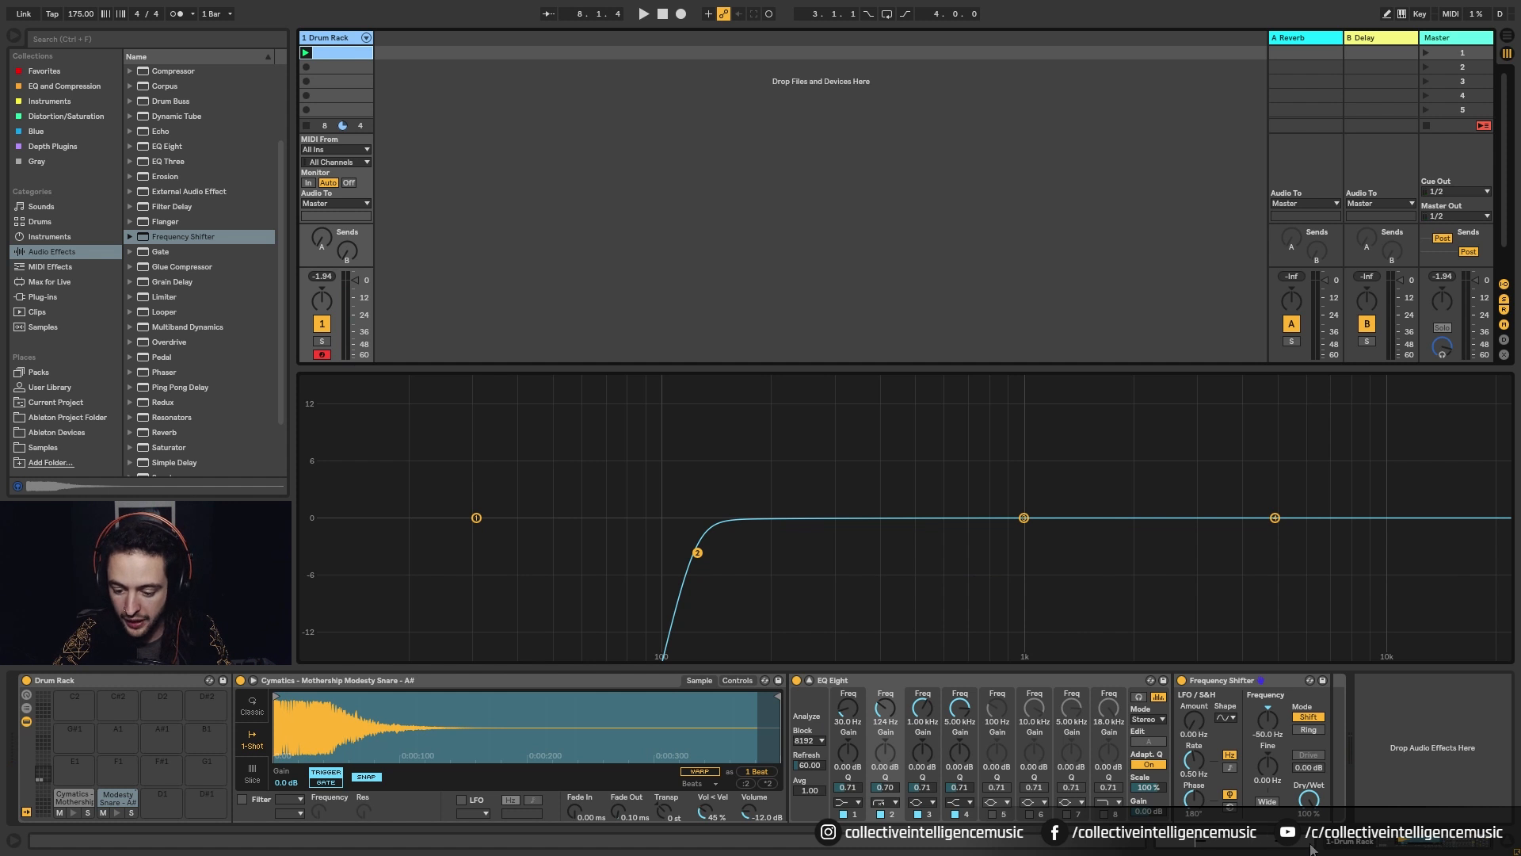
Add kick hits at 1.1 and 1.3.3 to the snare clip and play the resulting beat
click(1220, 845)
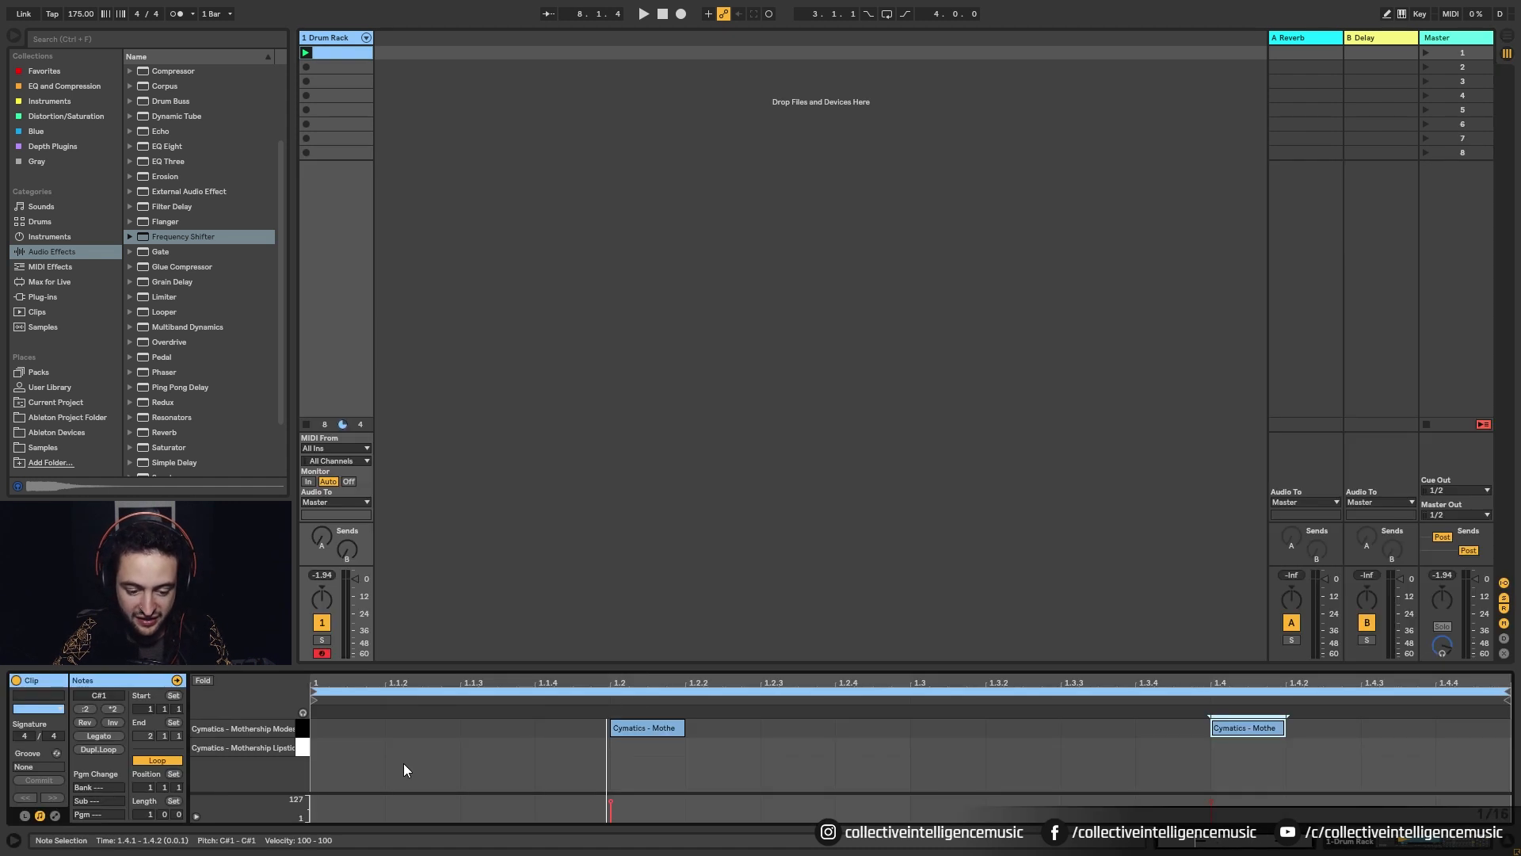
double_click(324, 750)
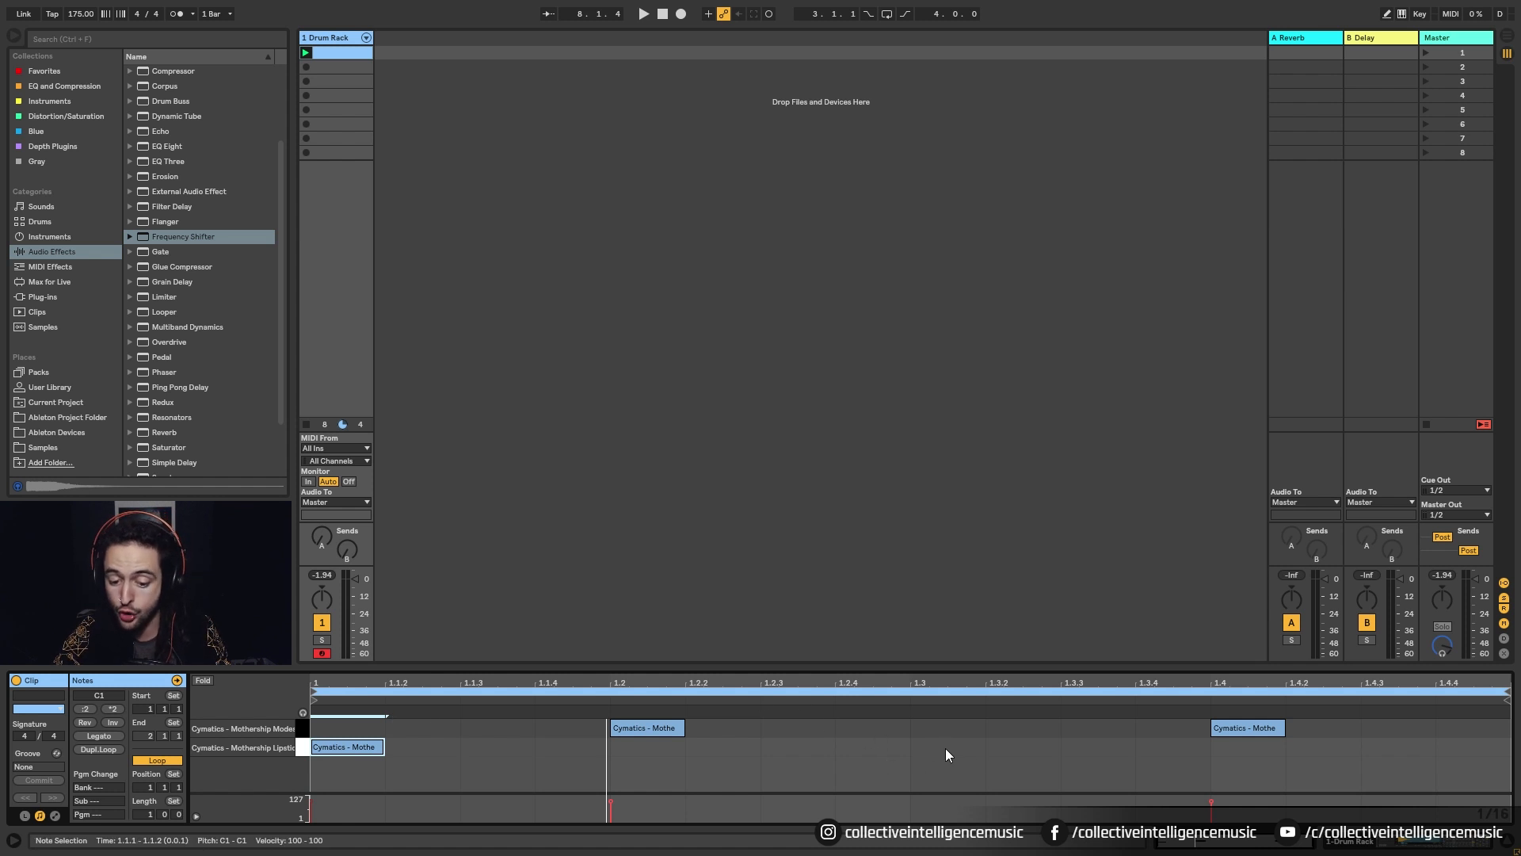
double_click(1082, 749)
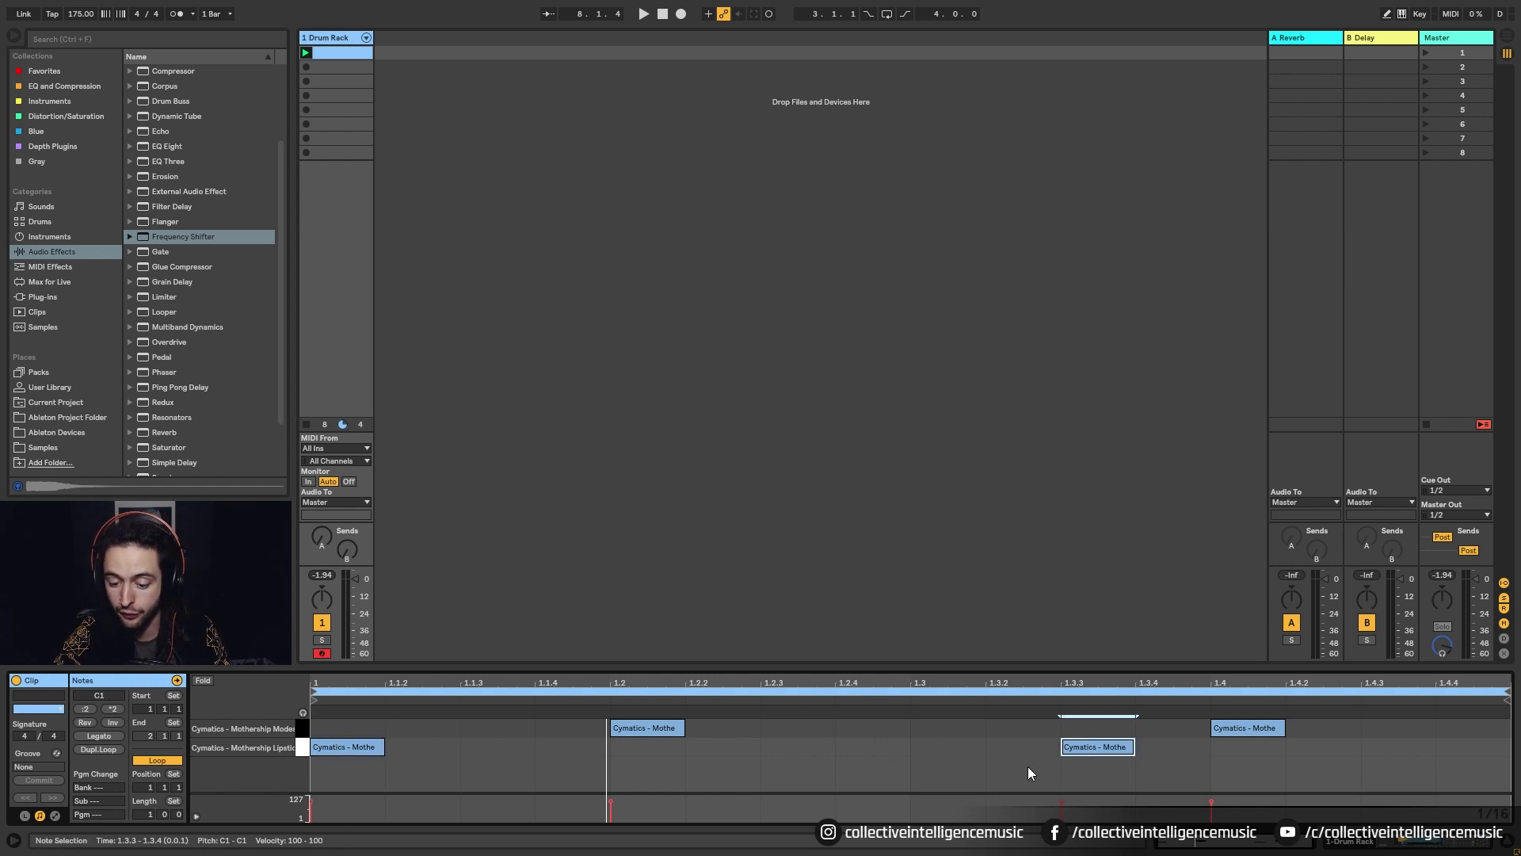
key(space)
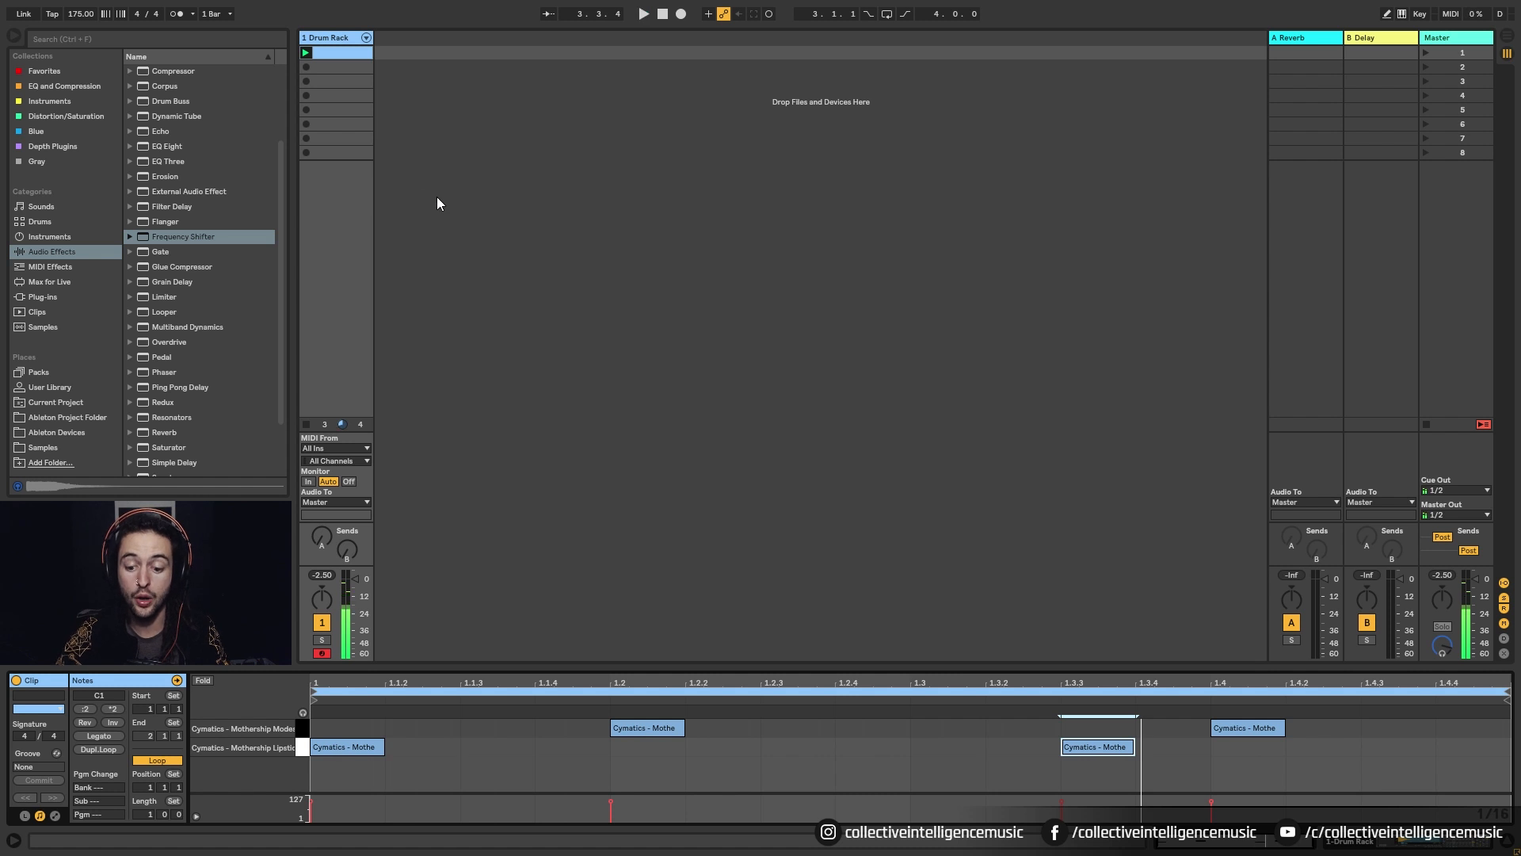
Insert a new MIDI track beside the Drum Rack track and name it "Hi Hats"
right_click(429, 111)
click(464, 123)
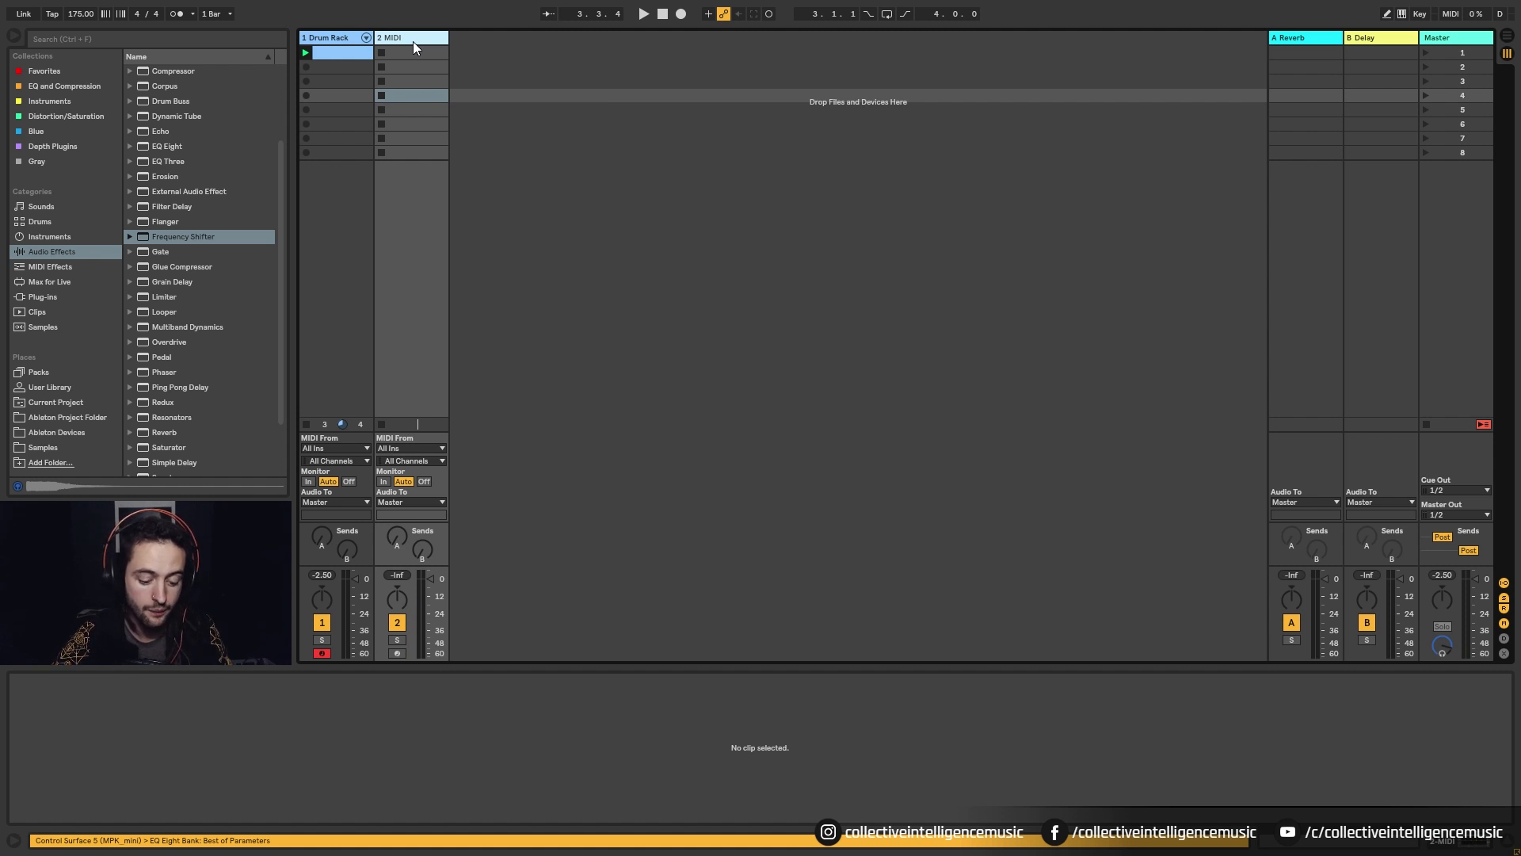
key(ctrl+r)
text(Hi)
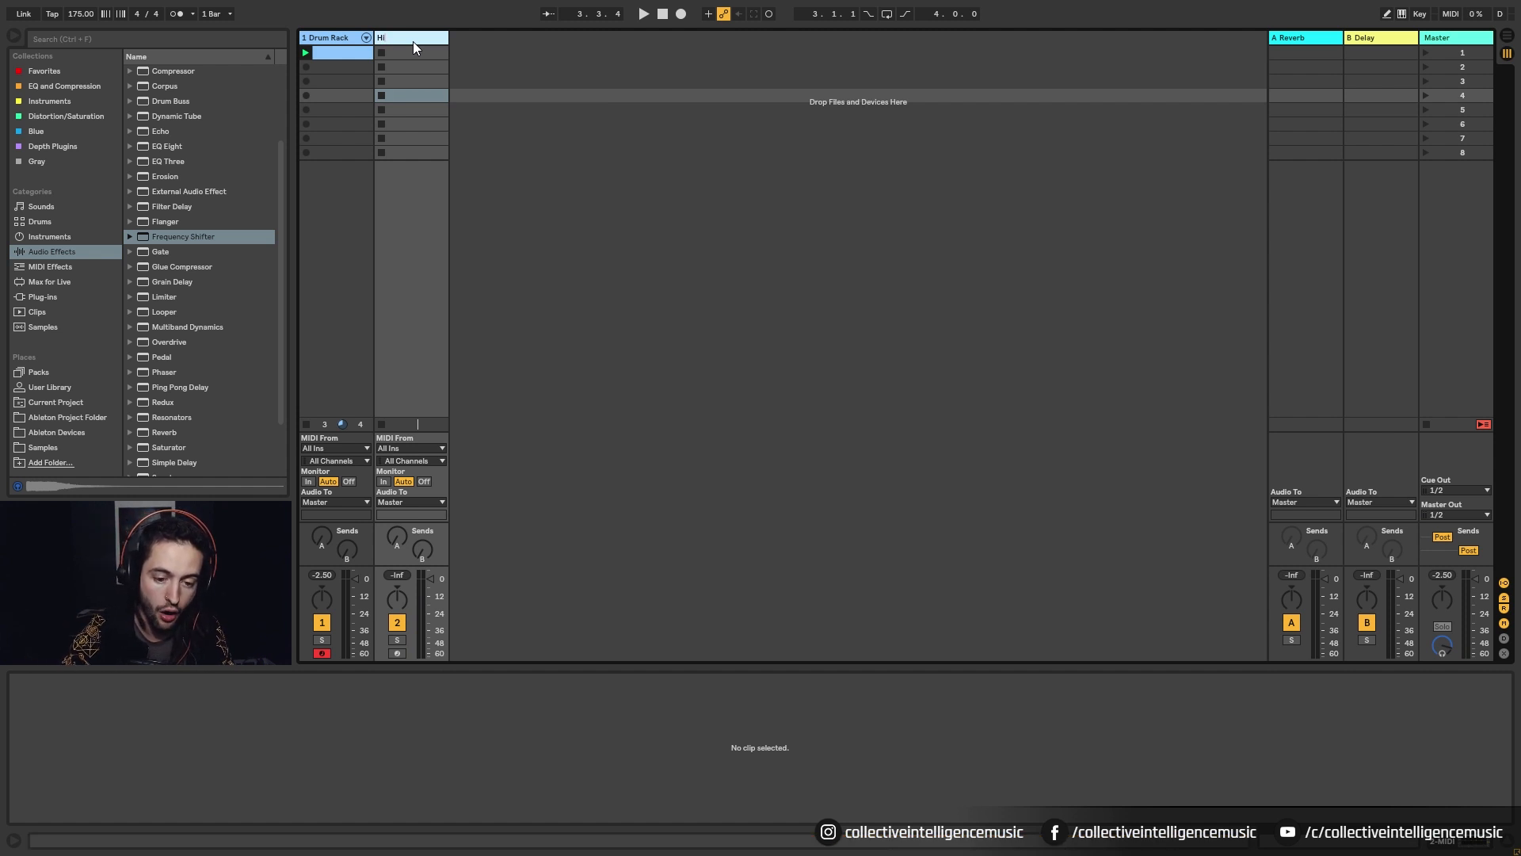
text( Hats)
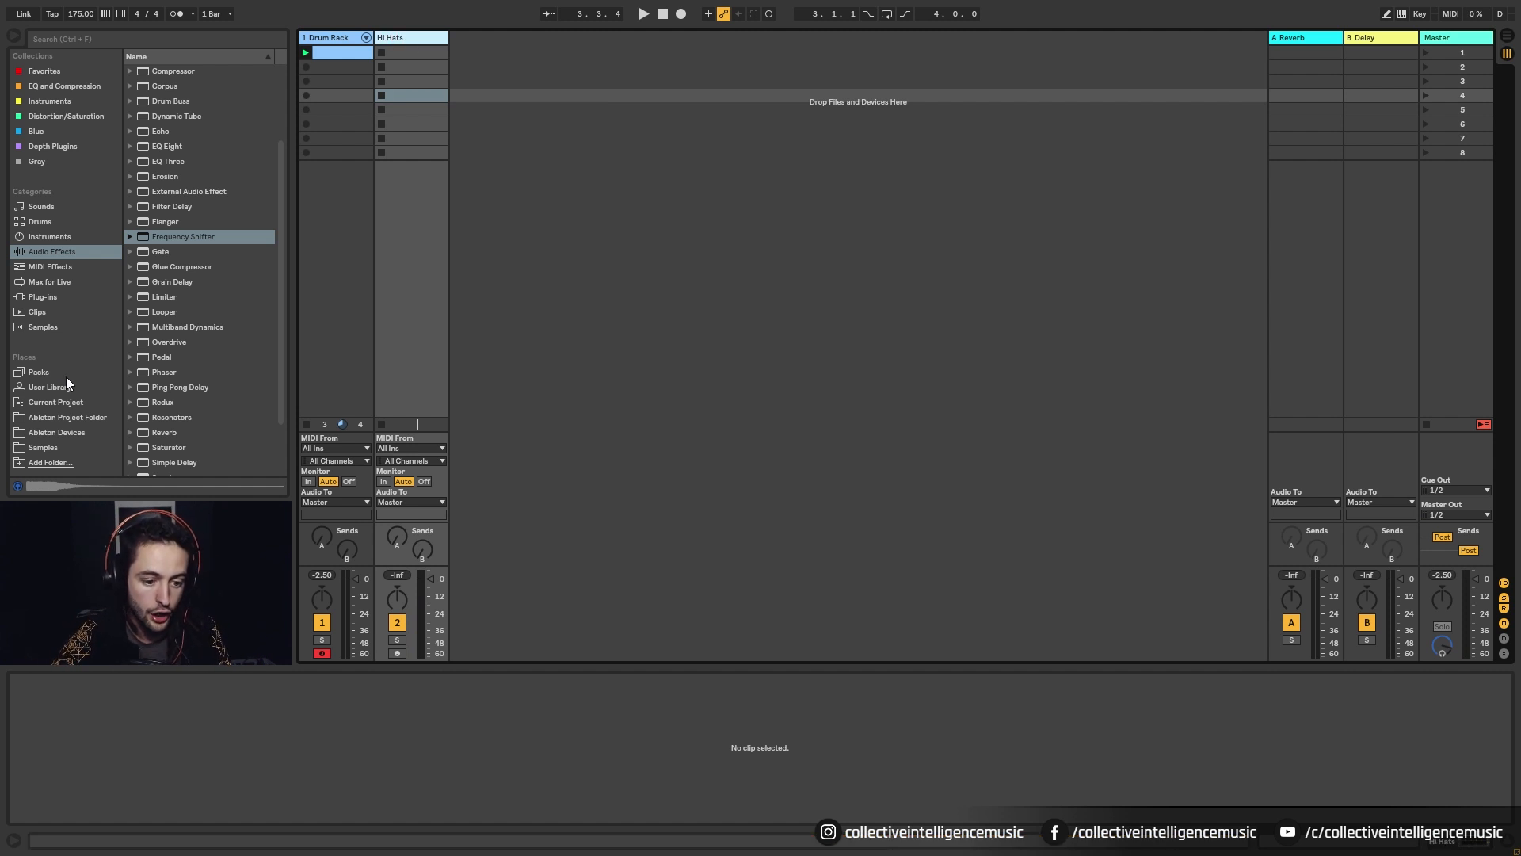
Load an empty Drum Rack onto the Hi Hats track
click(56, 448)
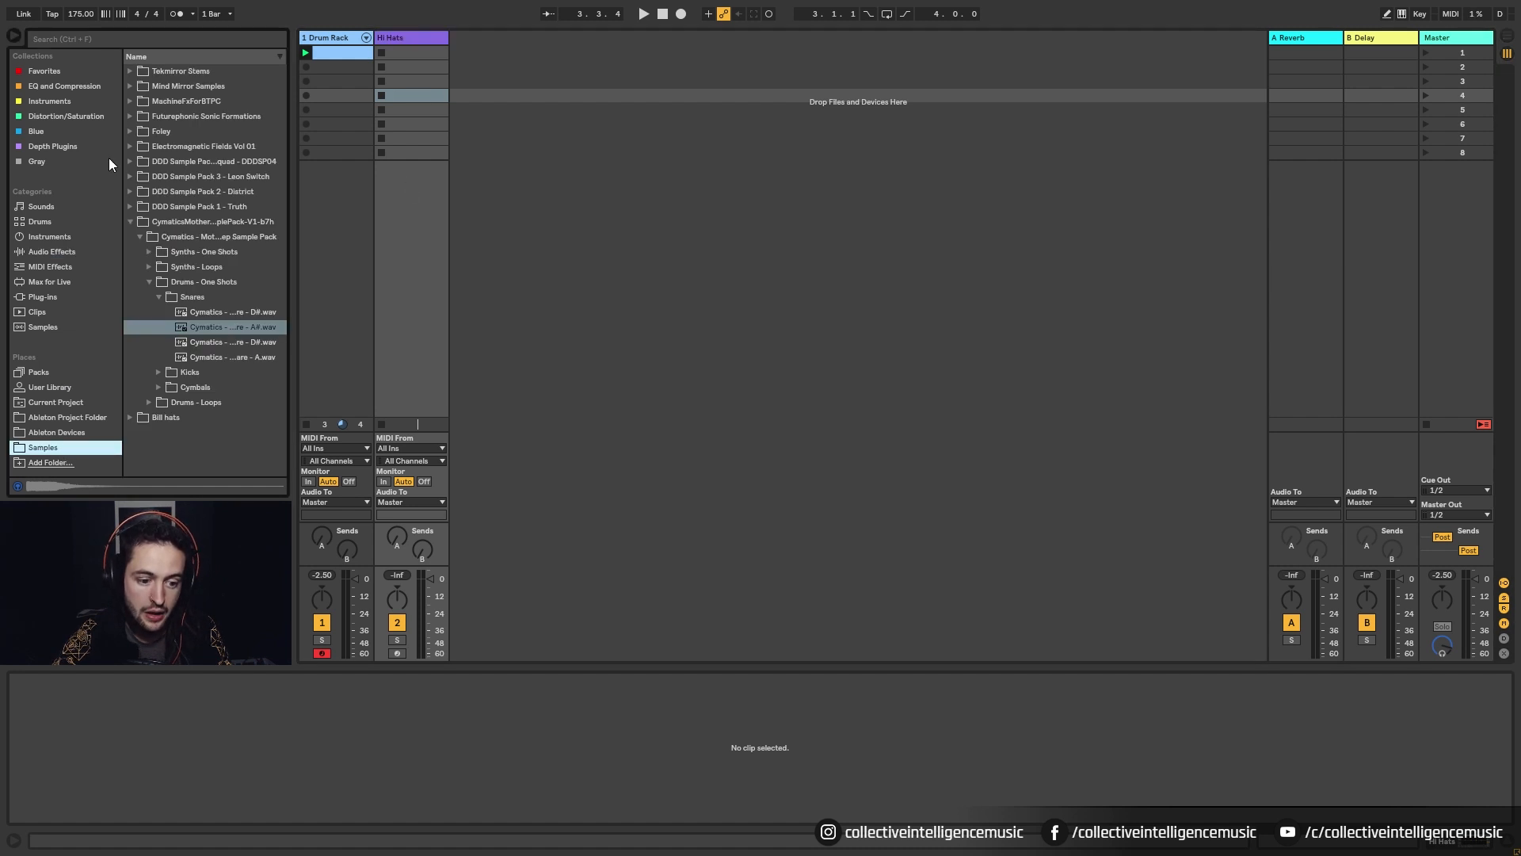
click(46, 222)
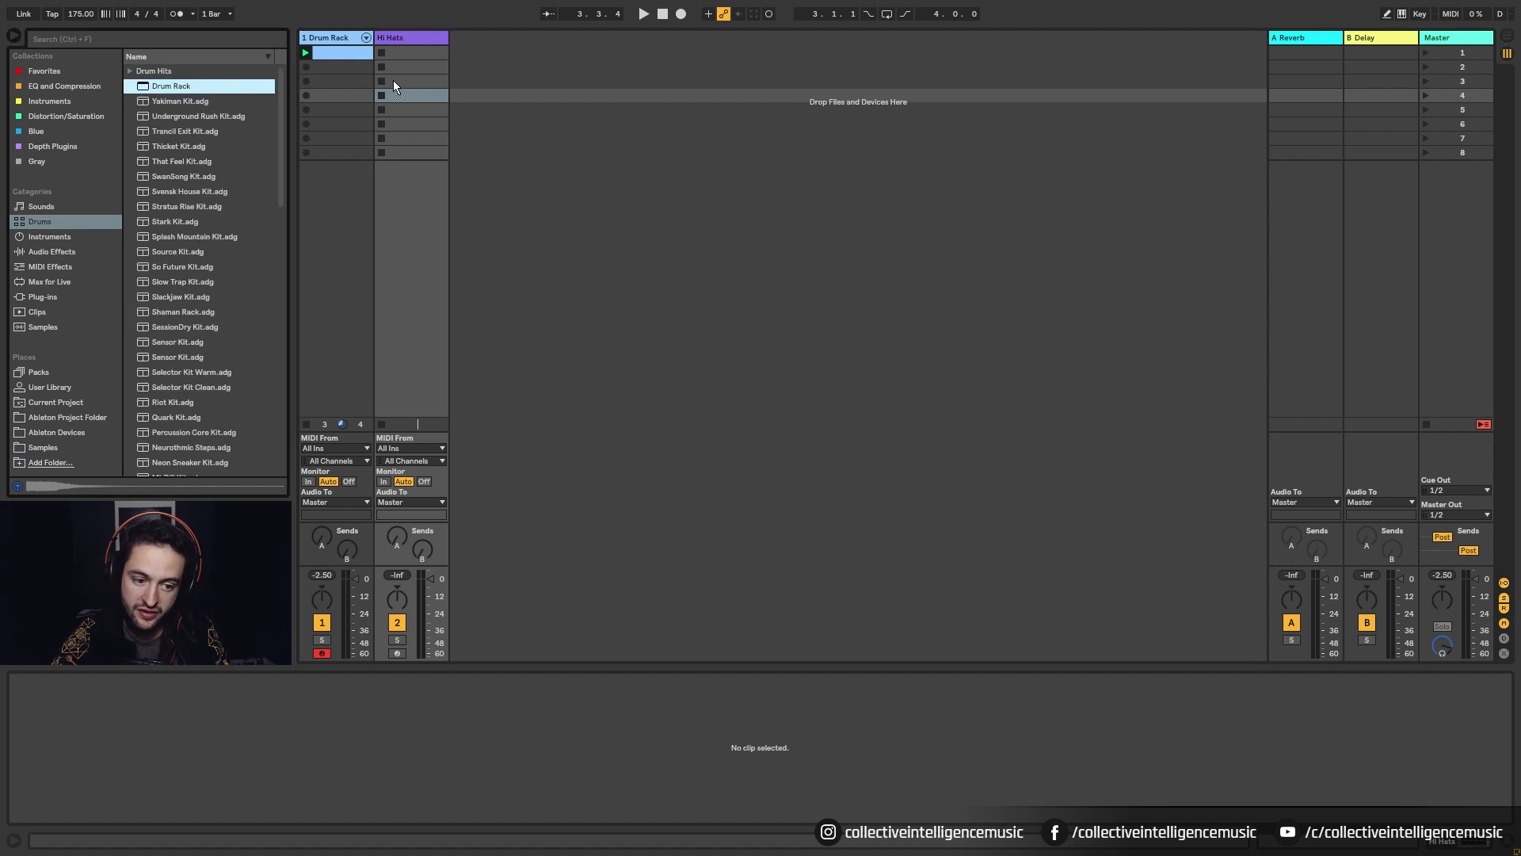
drag(393, 80, 393, 107)
Load the Cymatics Mothership Rasta Hihat sample from the Hihats sample folder onto both pads C1 and C#1
click(70, 449)
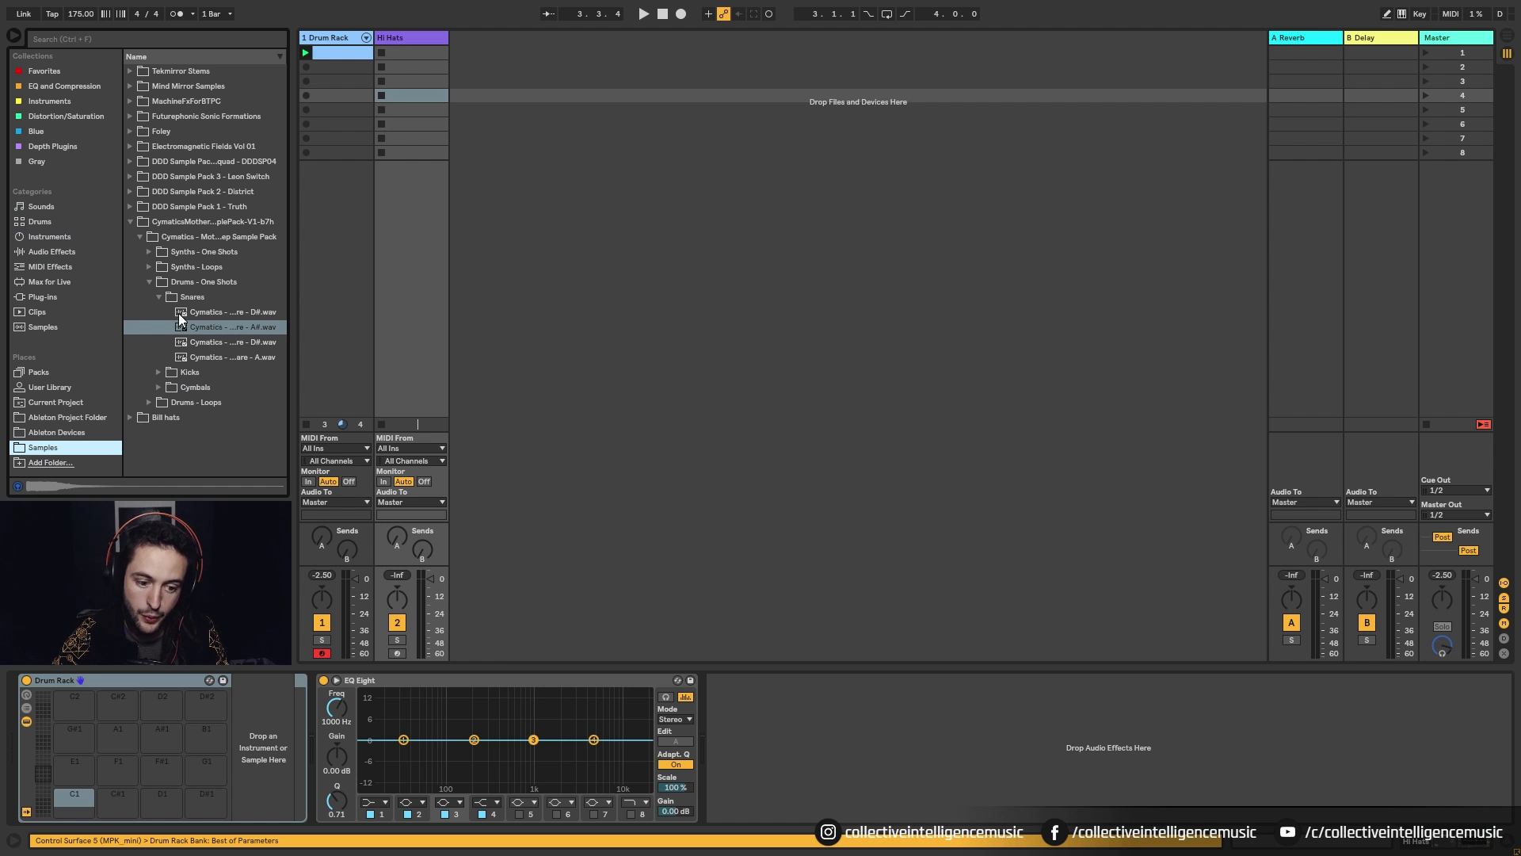
click(159, 296)
click(159, 328)
click(166, 341)
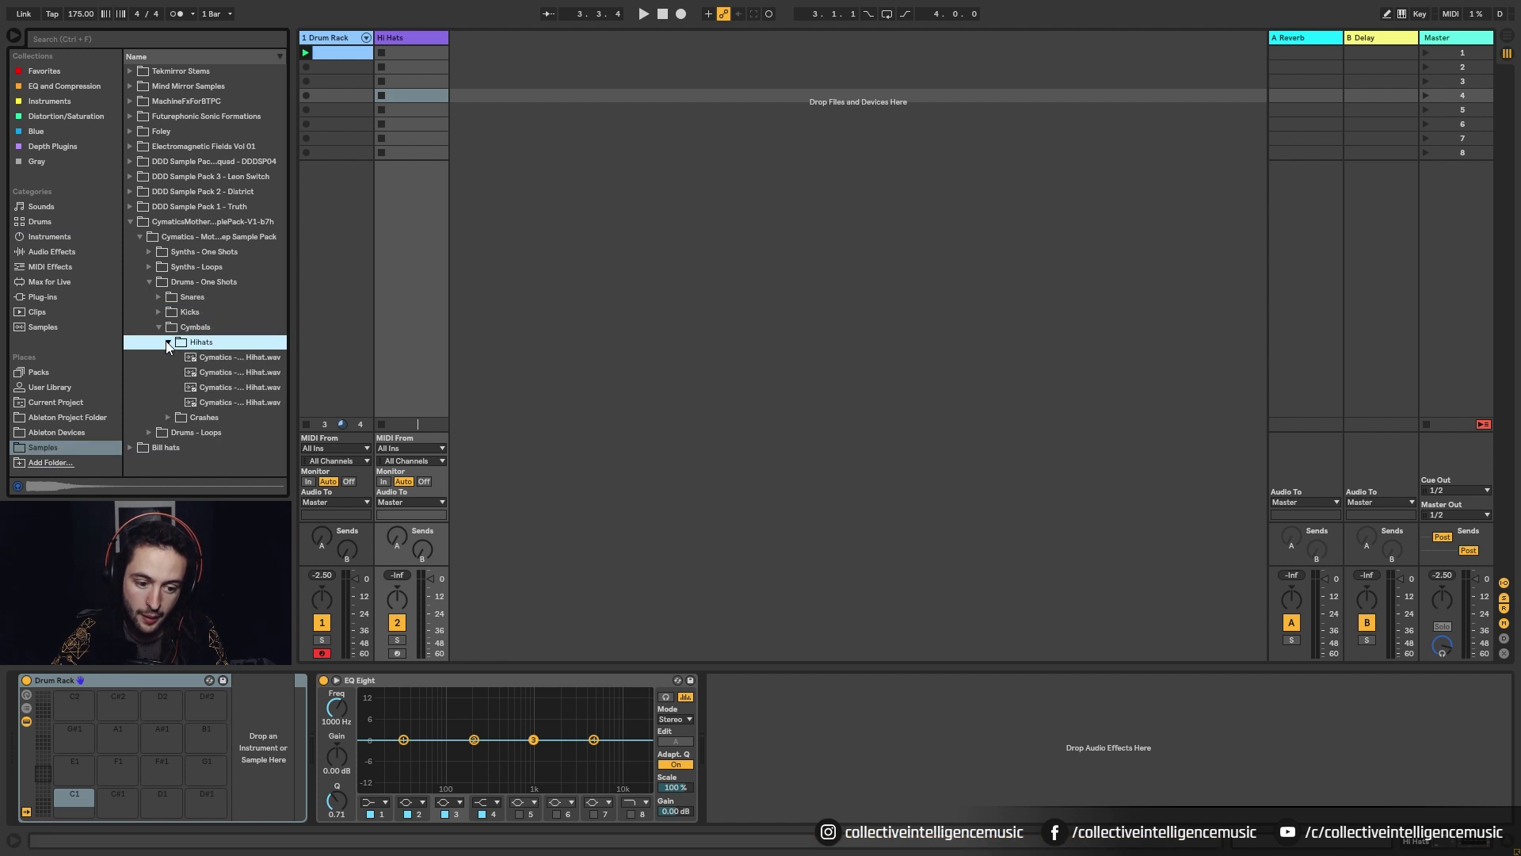
click(238, 358)
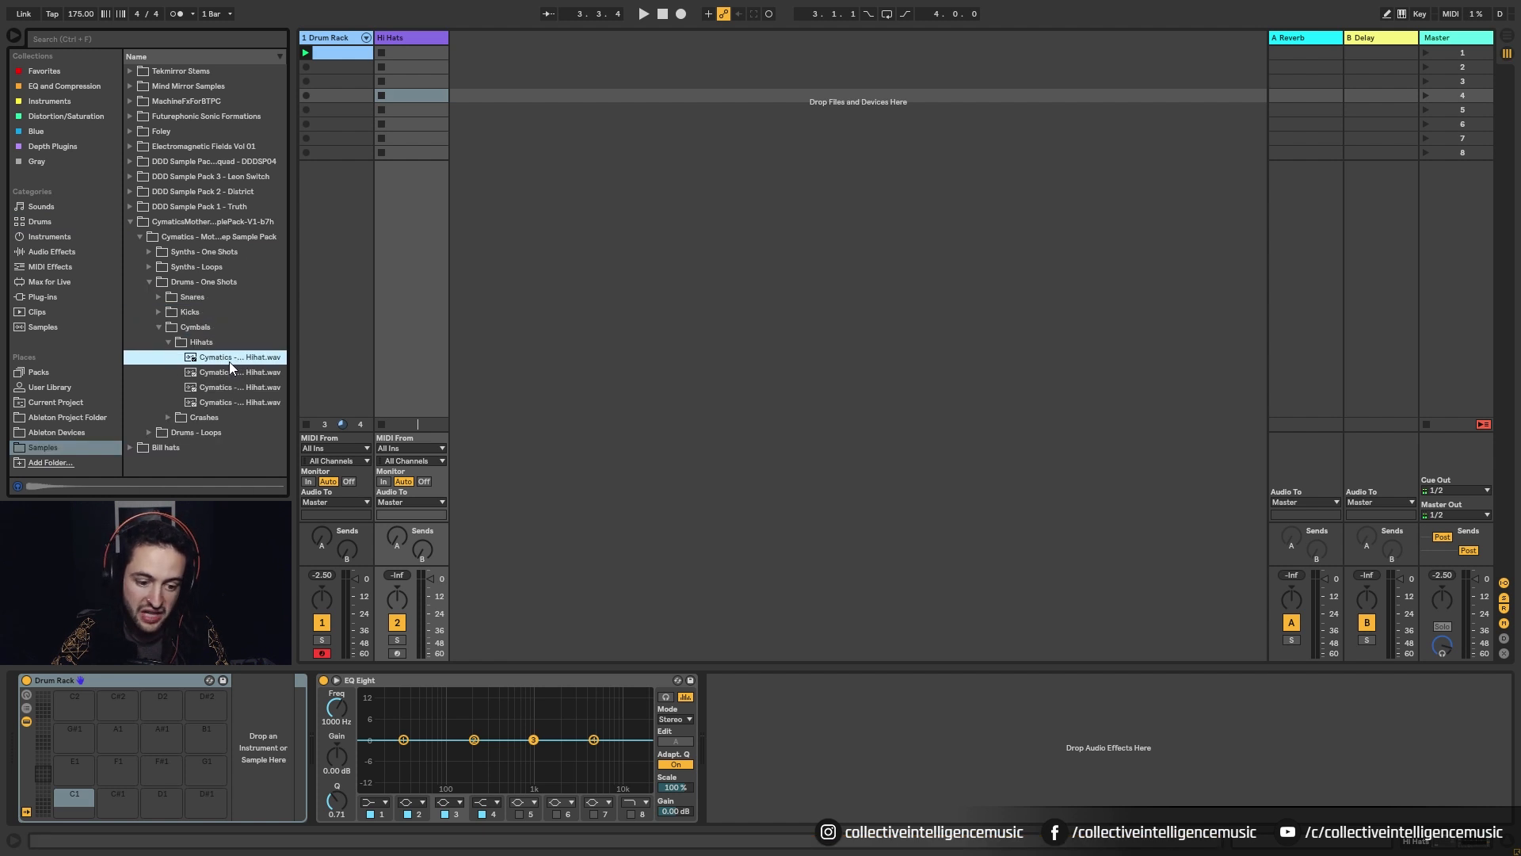
drag(230, 361, 74, 794)
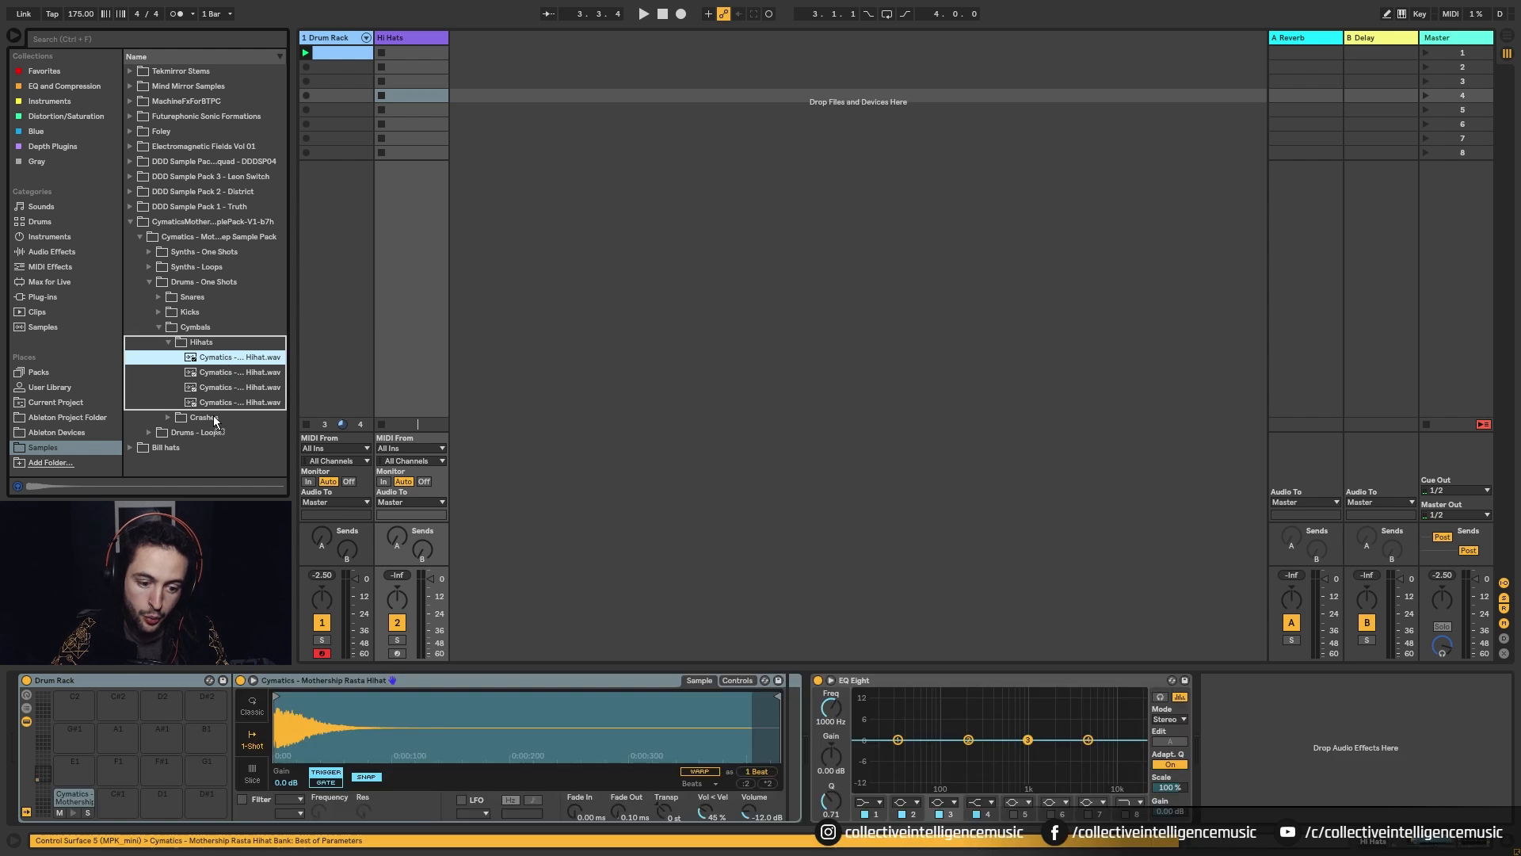
drag(214, 420, 107, 802)
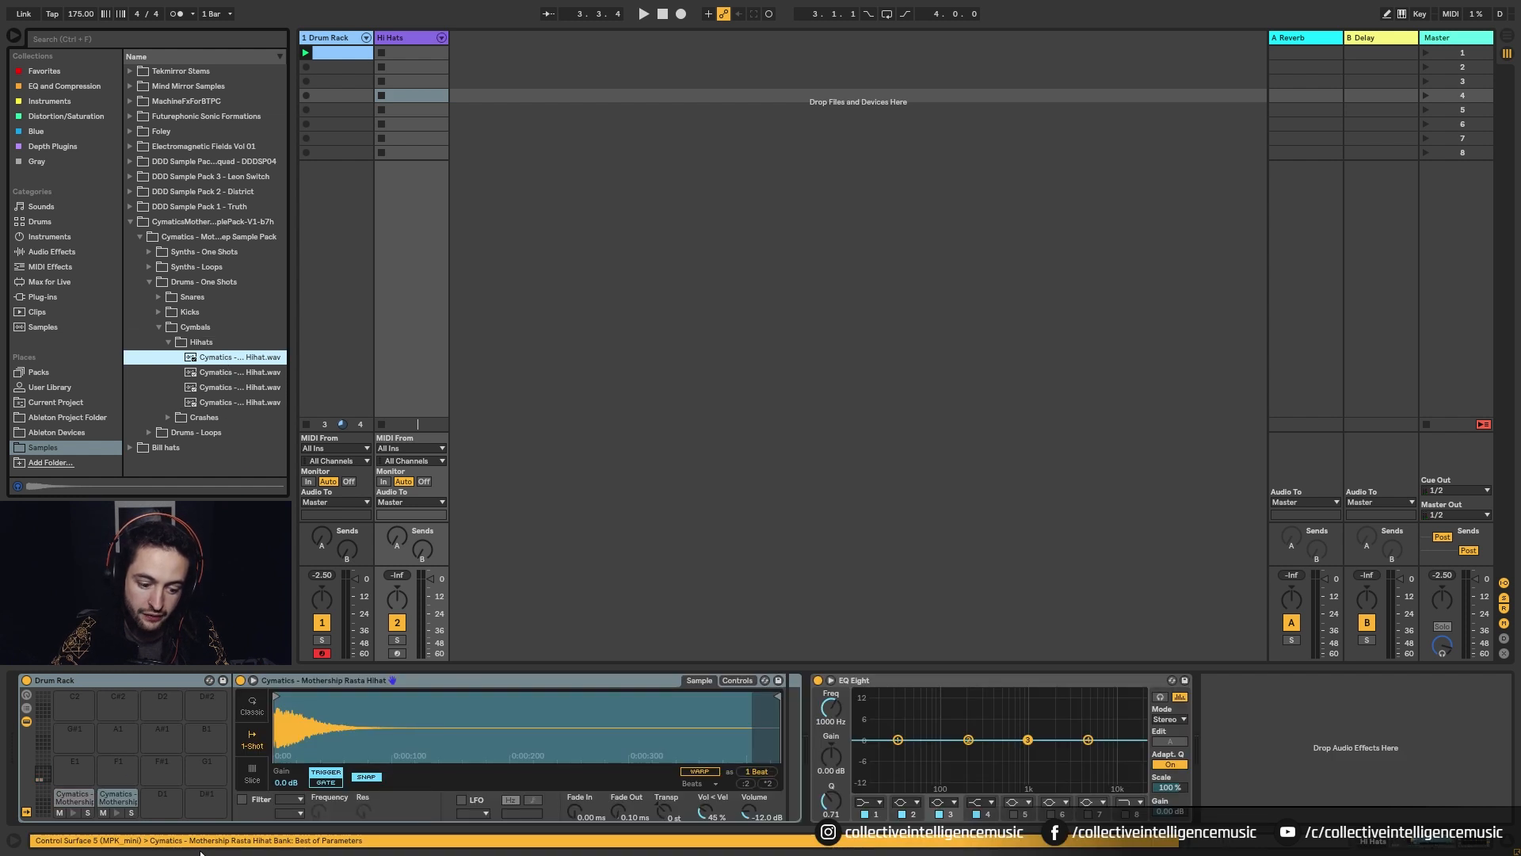
Audition the two hi-hat pads in the new Drum Rack
click(65, 802)
click(73, 813)
click(115, 814)
click(73, 813)
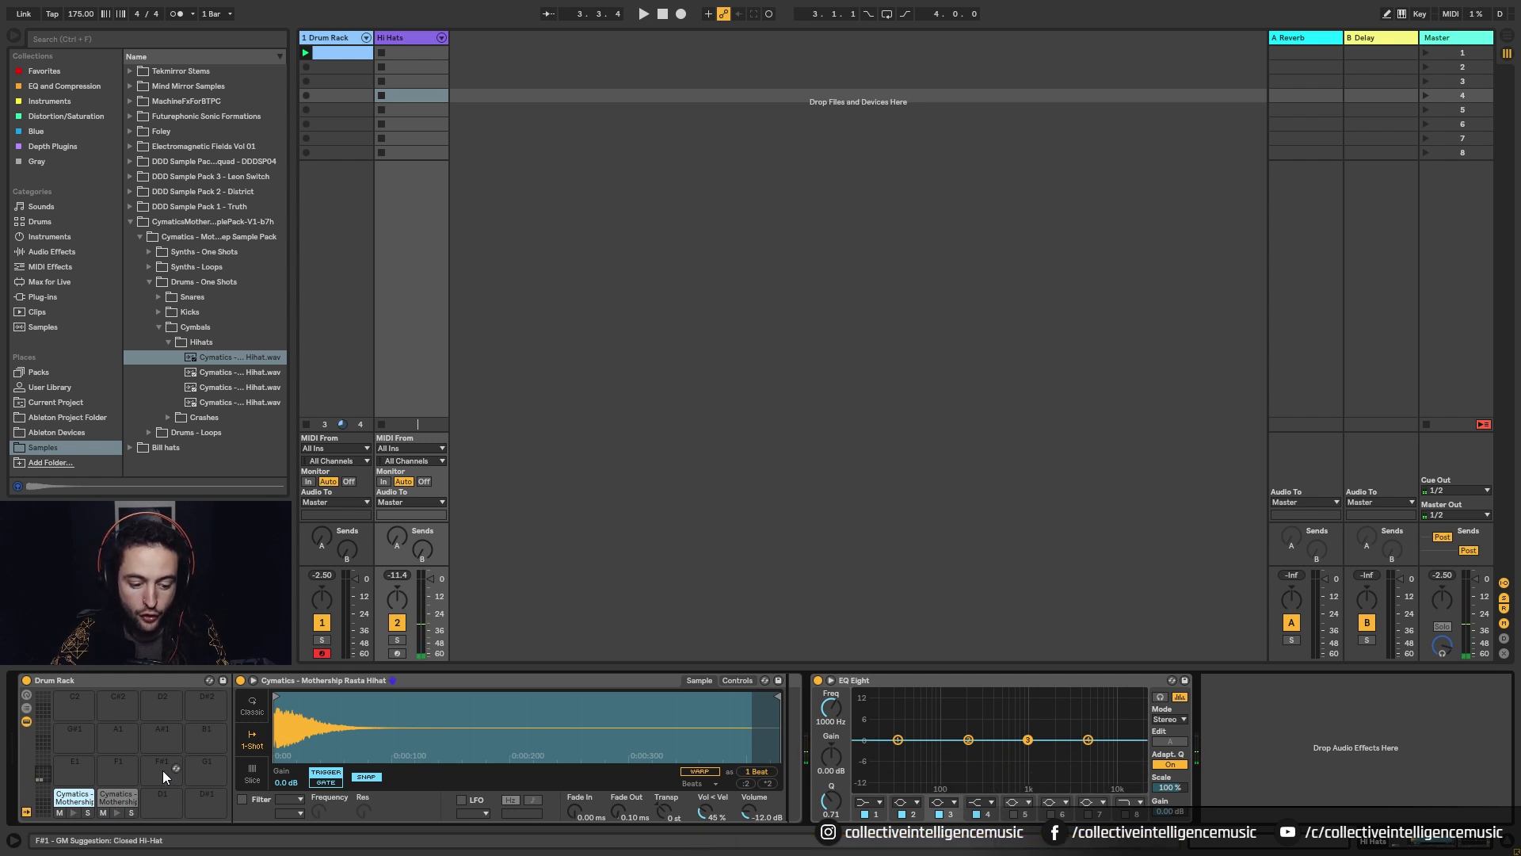
Create an empty one-bar MIDI clip in the Hi Hats track's first slot
double_click(398, 51)
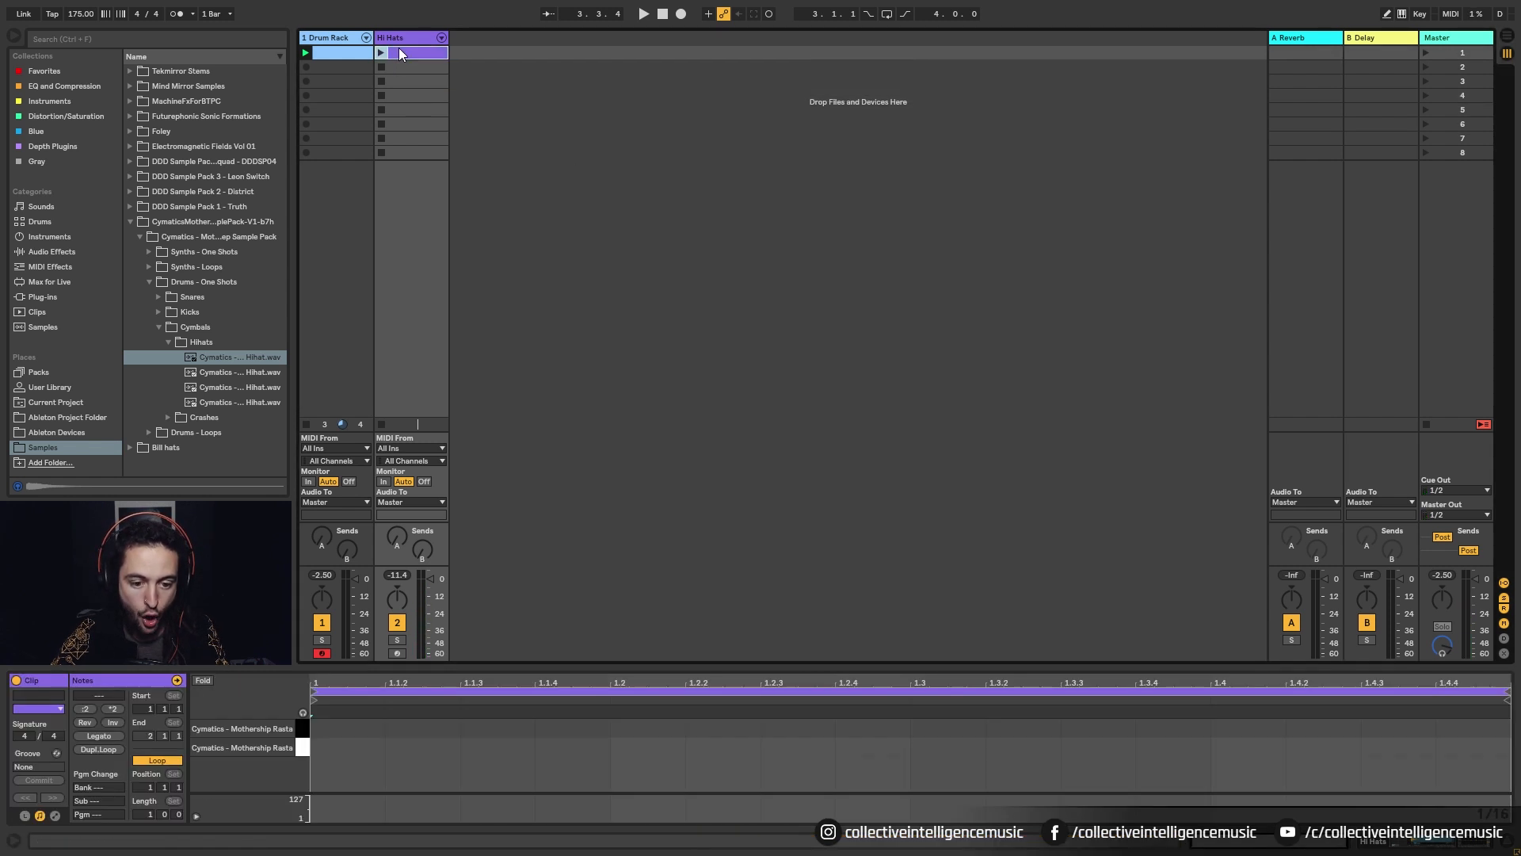
right_click(397, 740)
click(498, 691)
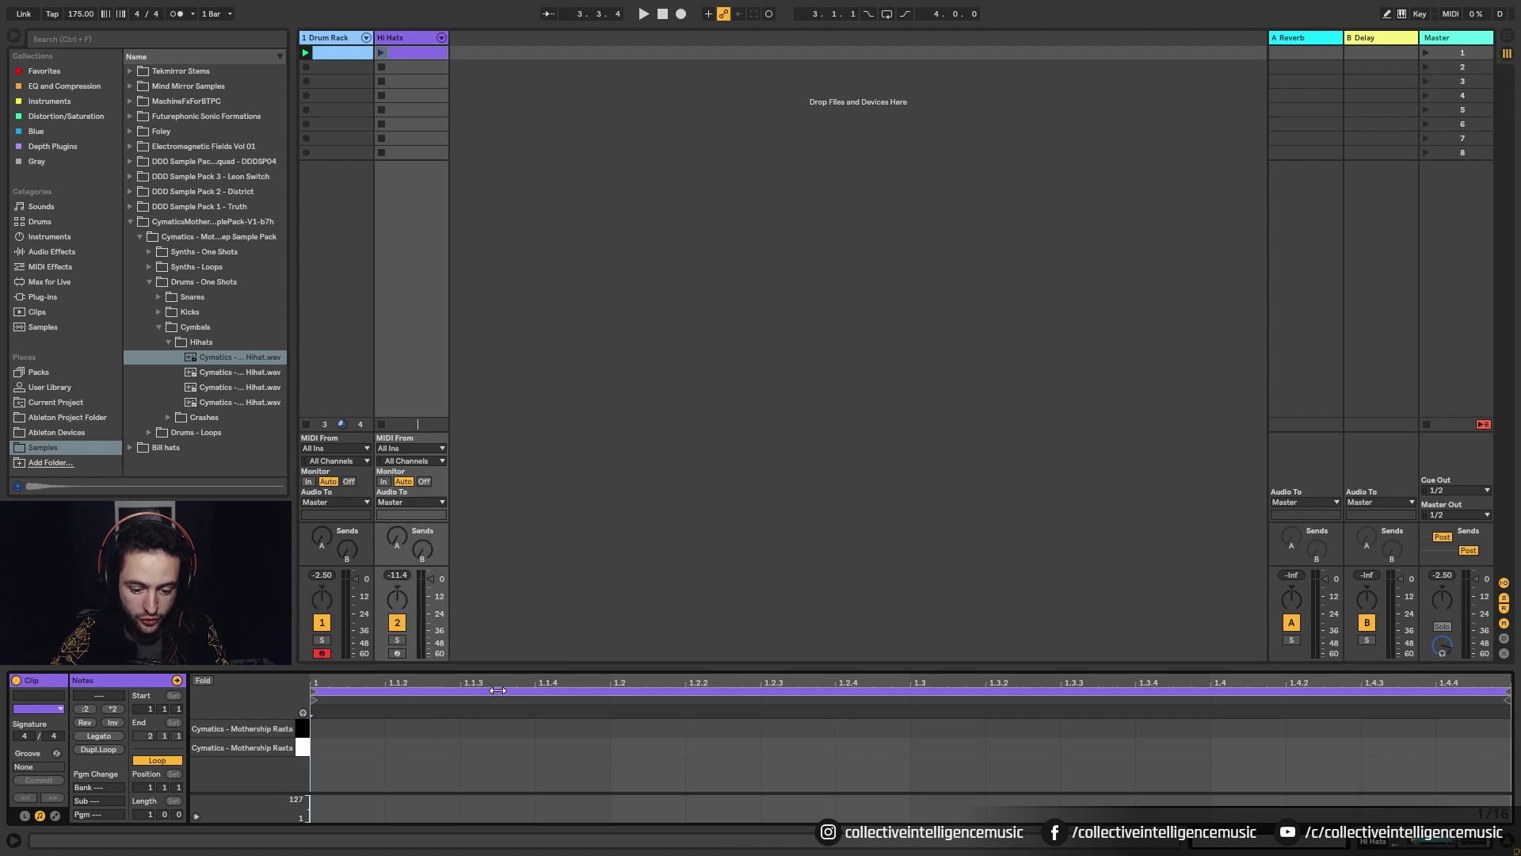
Fill the hi-hat clip with sixteenth notes alternating between C1 and C#1, starting on C1, through 1.4.4
double_click(342, 747)
double_click(420, 729)
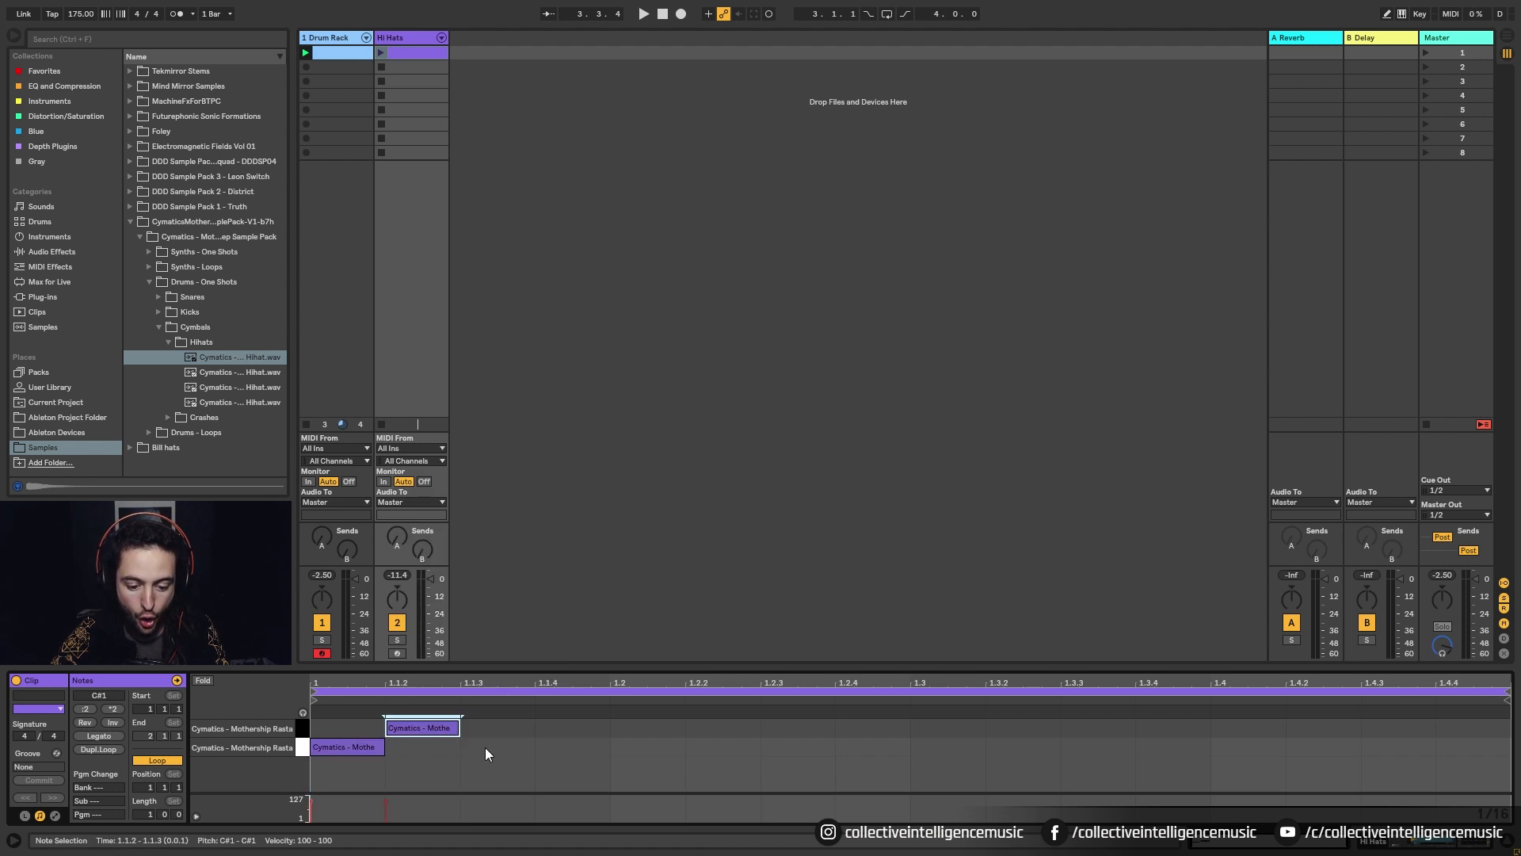
double_click(498, 747)
double_click(557, 729)
double_click(645, 747)
double_click(721, 728)
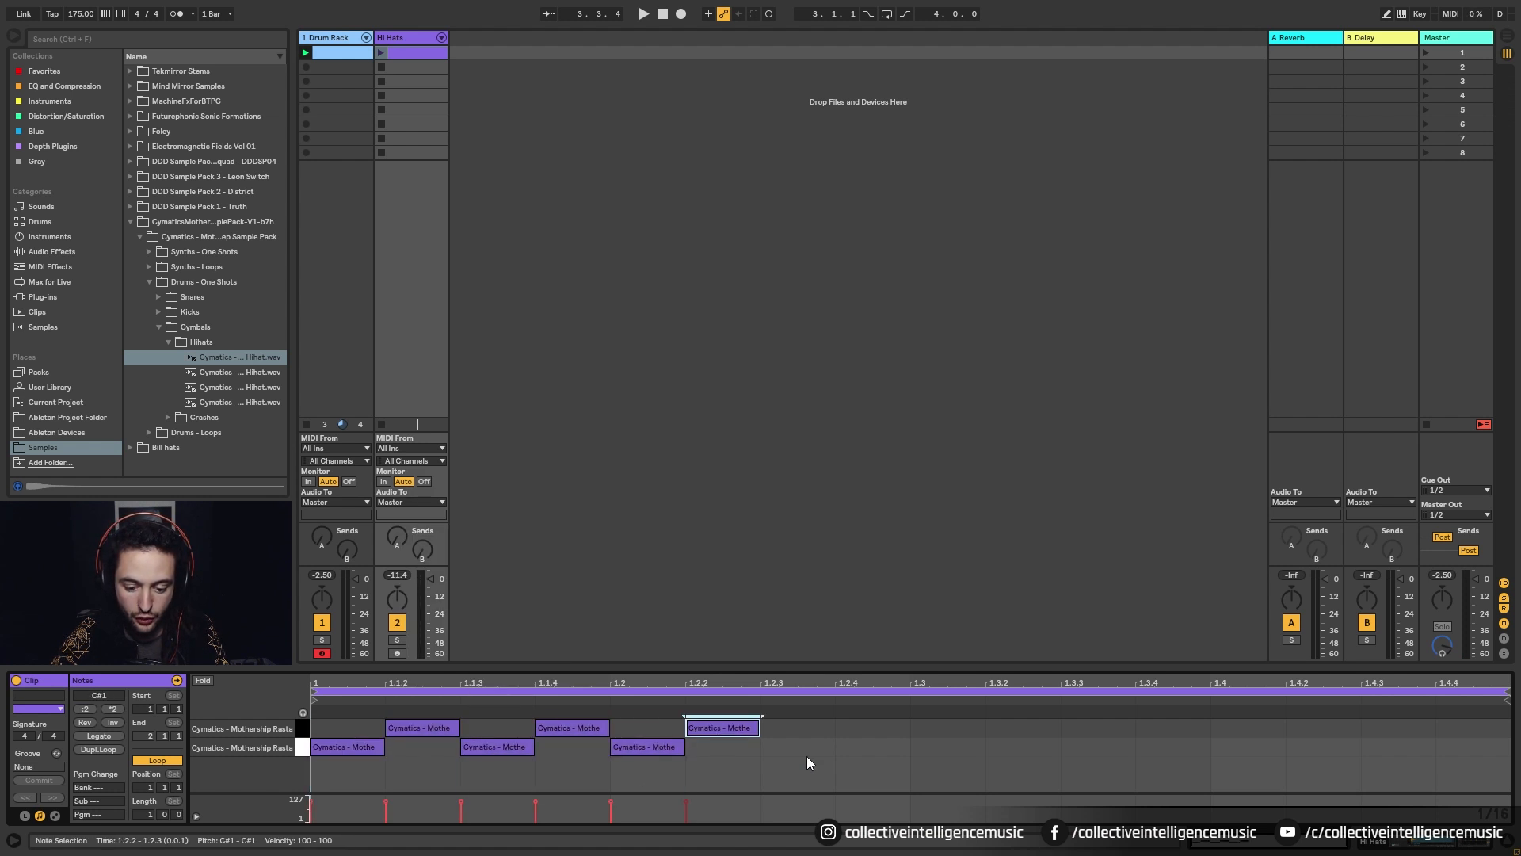
double_click(797, 748)
double_click(870, 728)
double_click(943, 747)
double_click(1023, 728)
click(1096, 762)
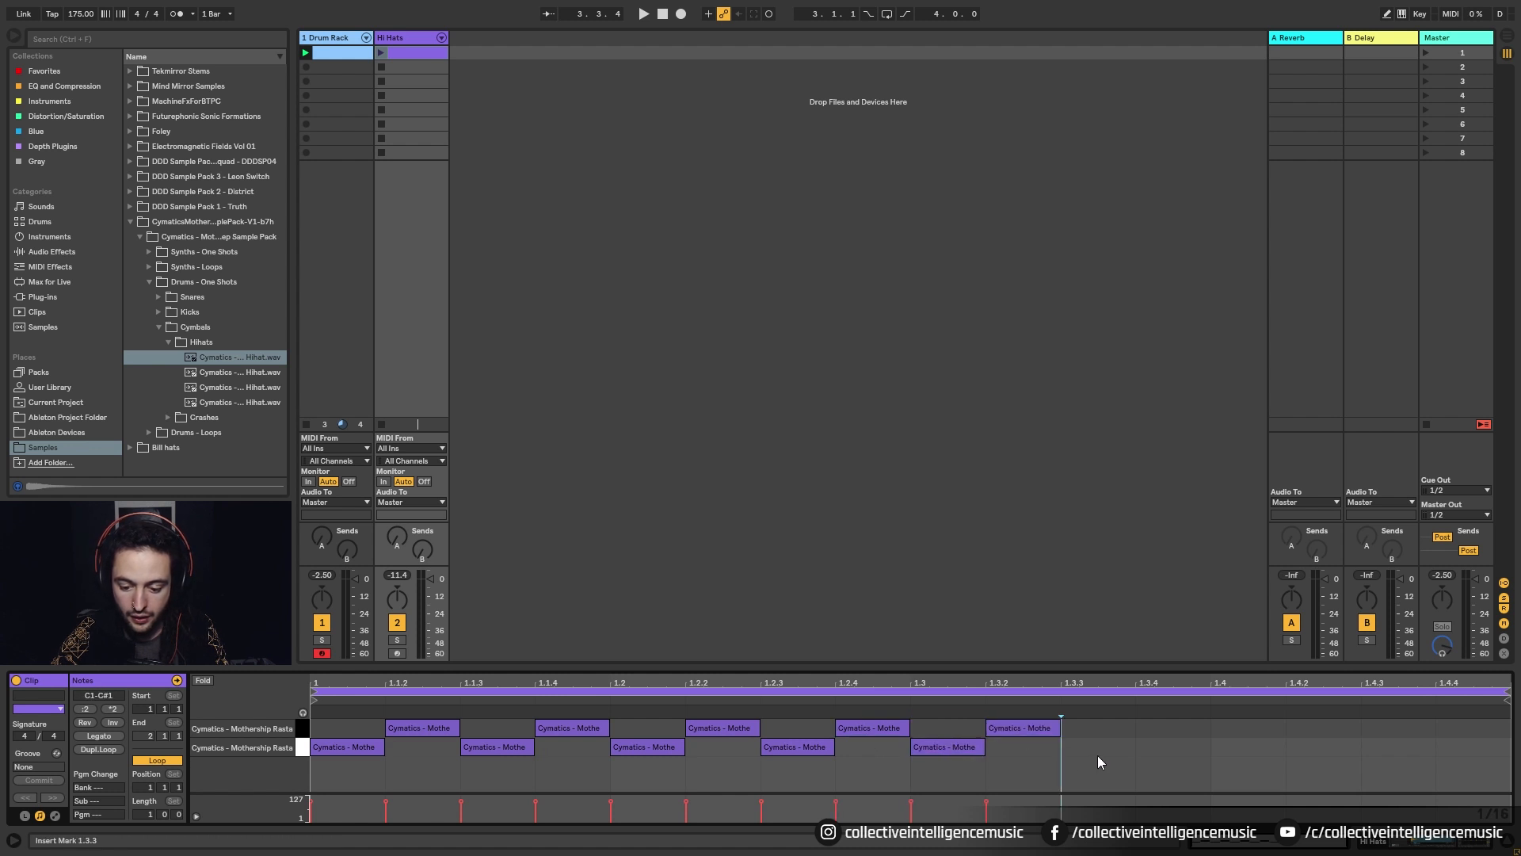
double_click(1098, 748)
double_click(1163, 729)
double_click(1265, 747)
double_click(1310, 730)
double_click(1396, 749)
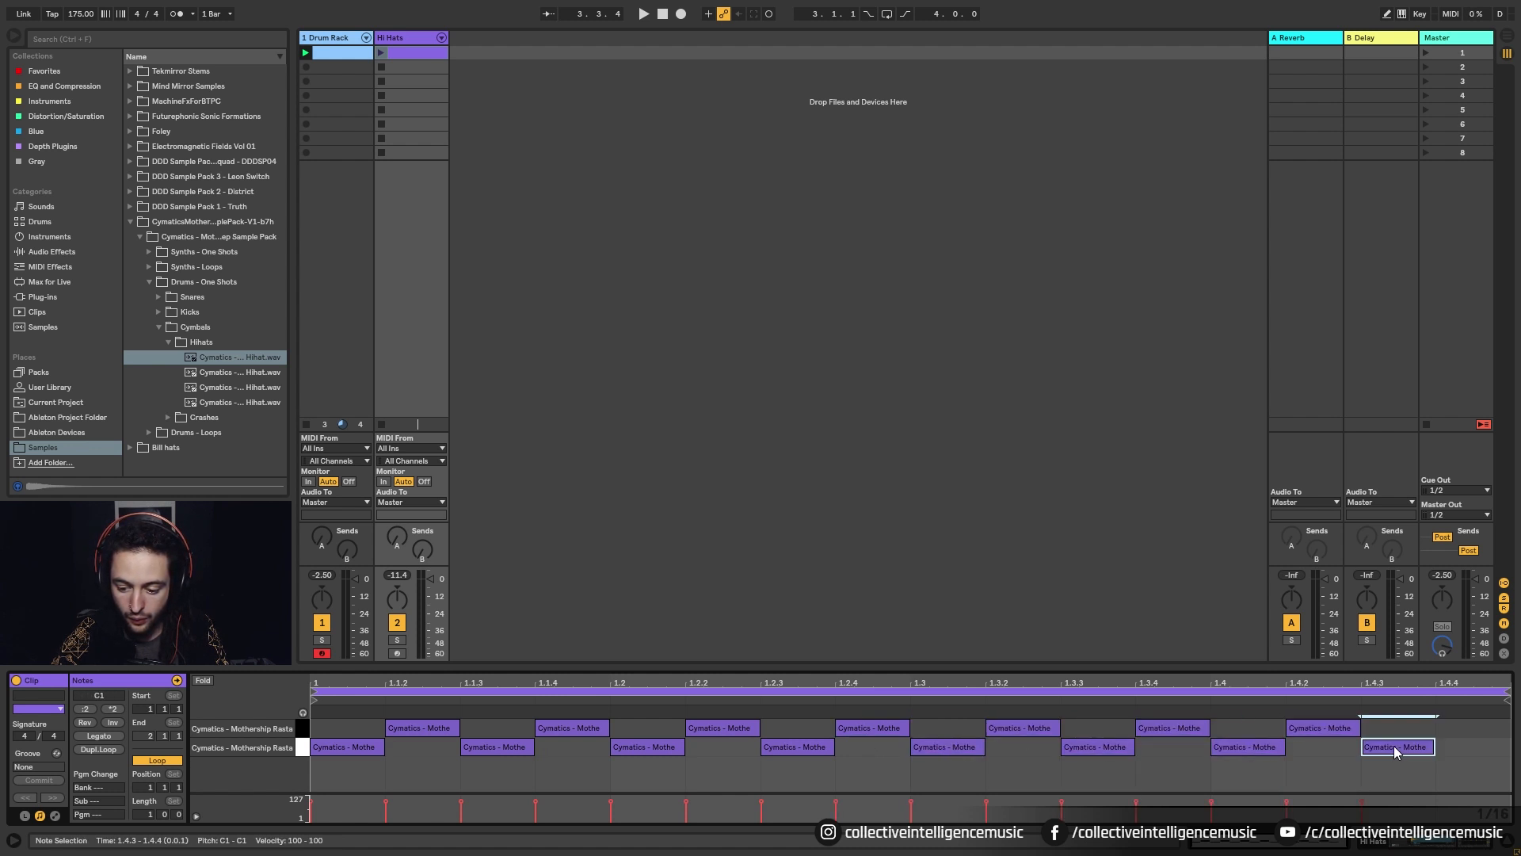
double_click(1452, 729)
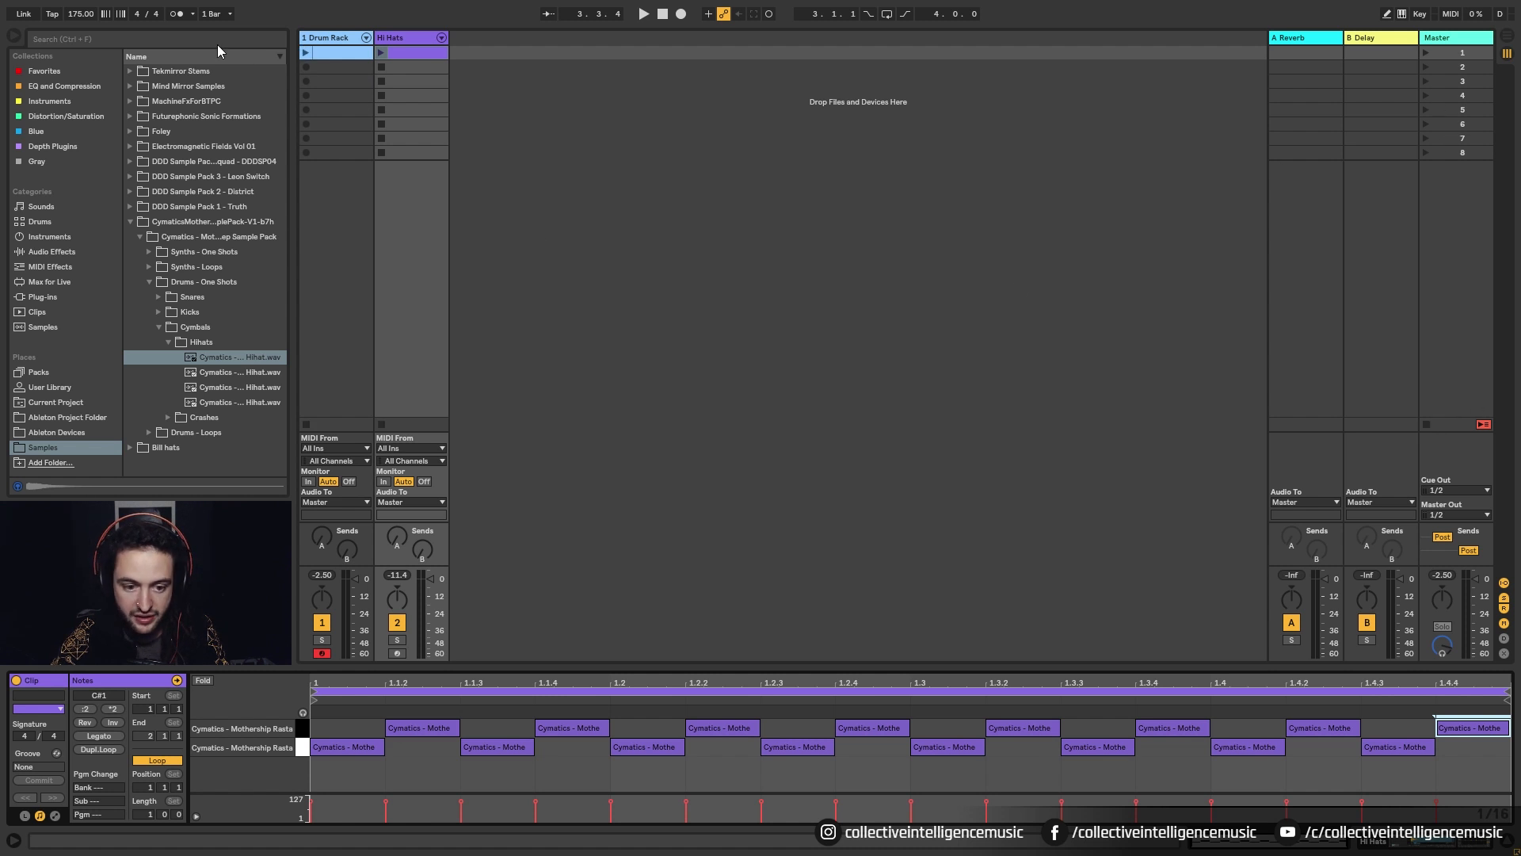
Launch the hi-hat clip, and in the track's device chain set the C#1 pad's sample transposition to -2 st
click(383, 53)
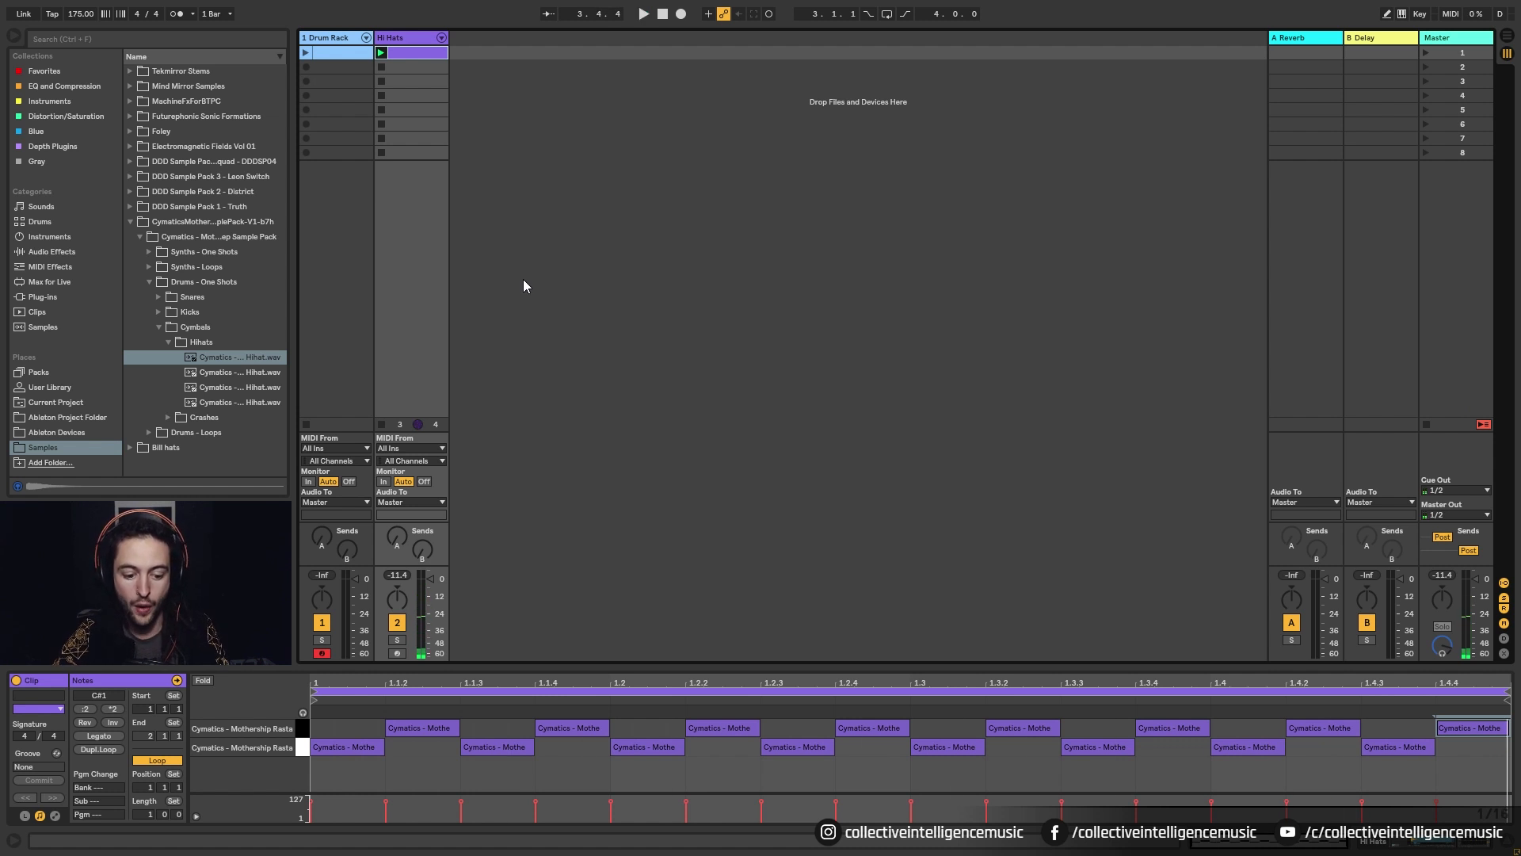
key(shift+Tab)
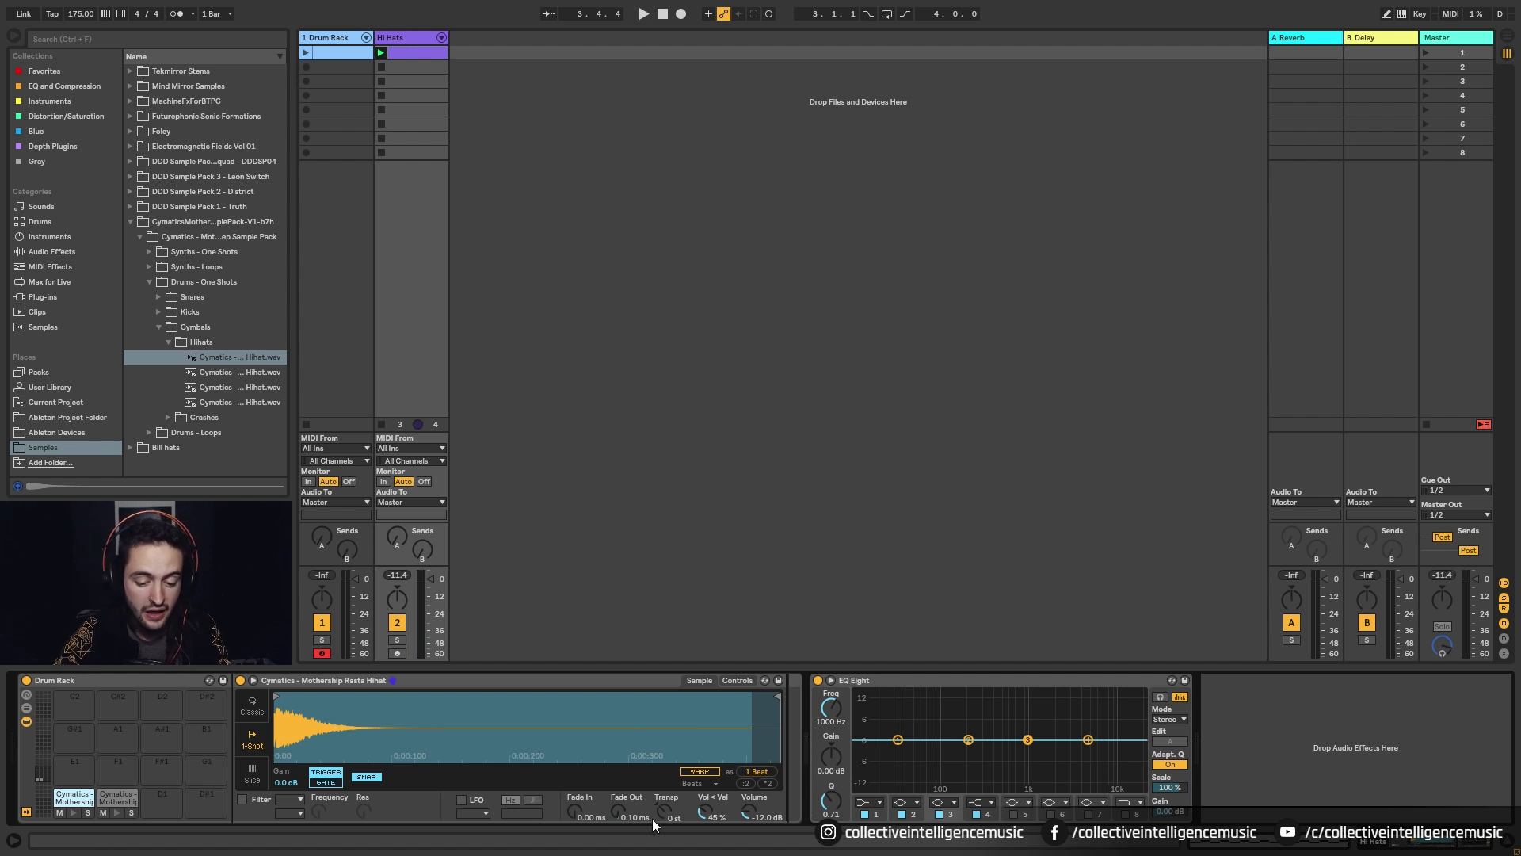
click(117, 797)
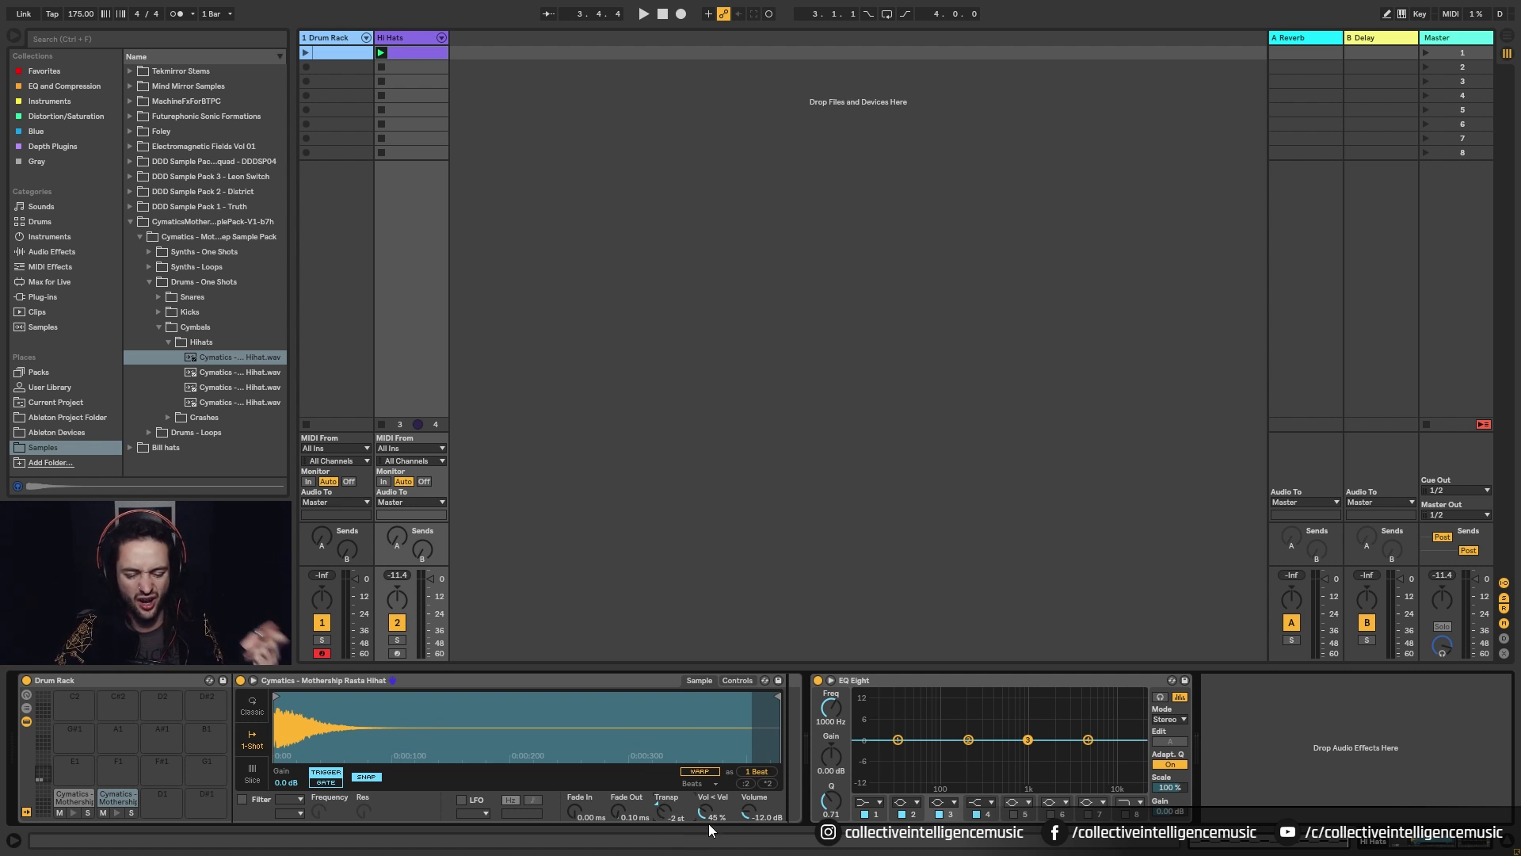
Try the Re-Pitch warp mode on the C#1 pad's hi-hat sample, and switch warping off again
click(715, 773)
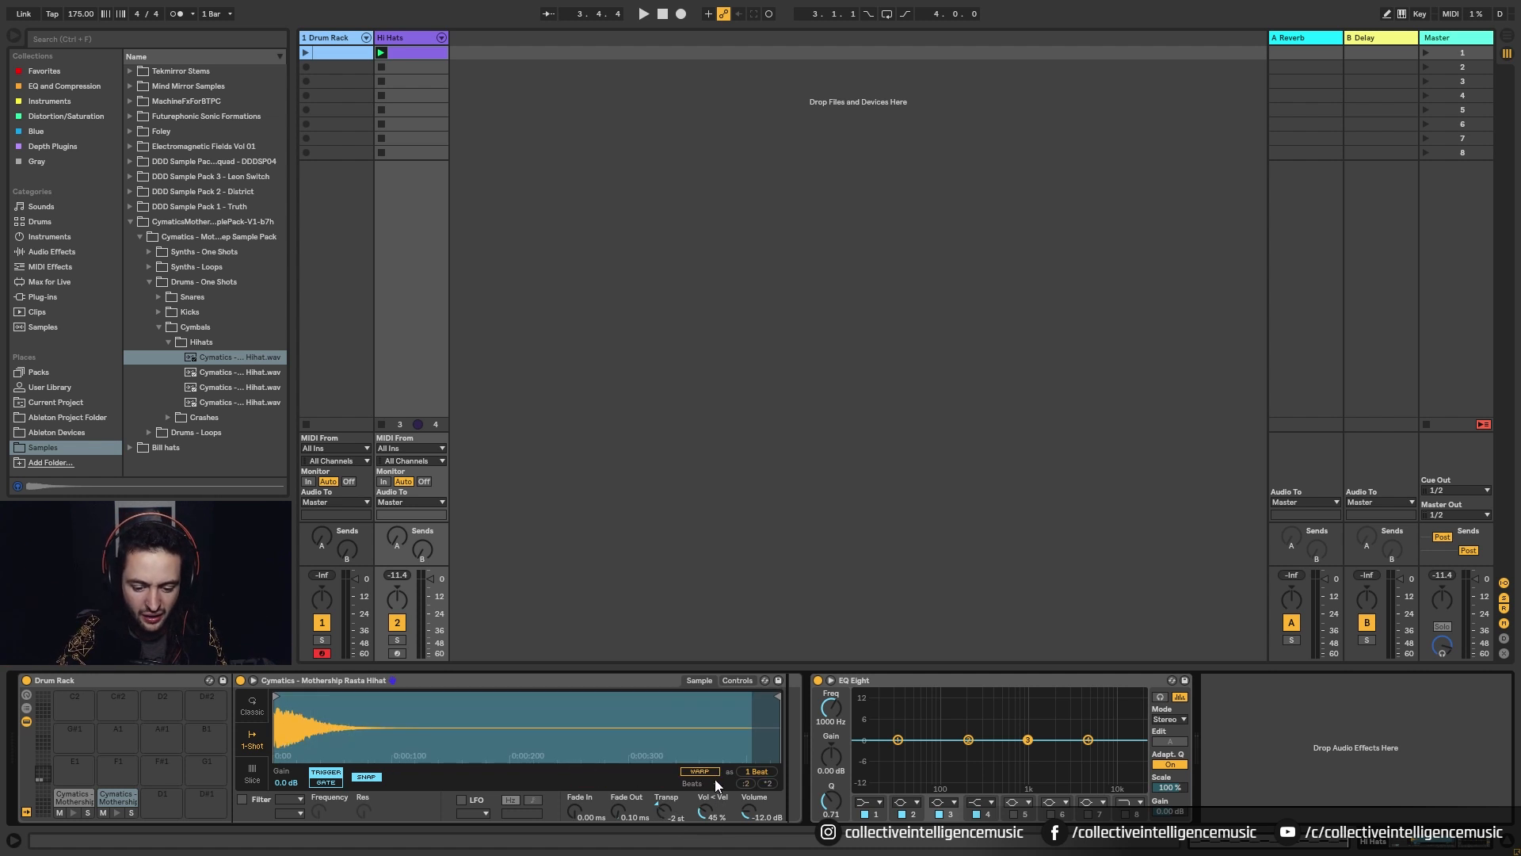
click(713, 782)
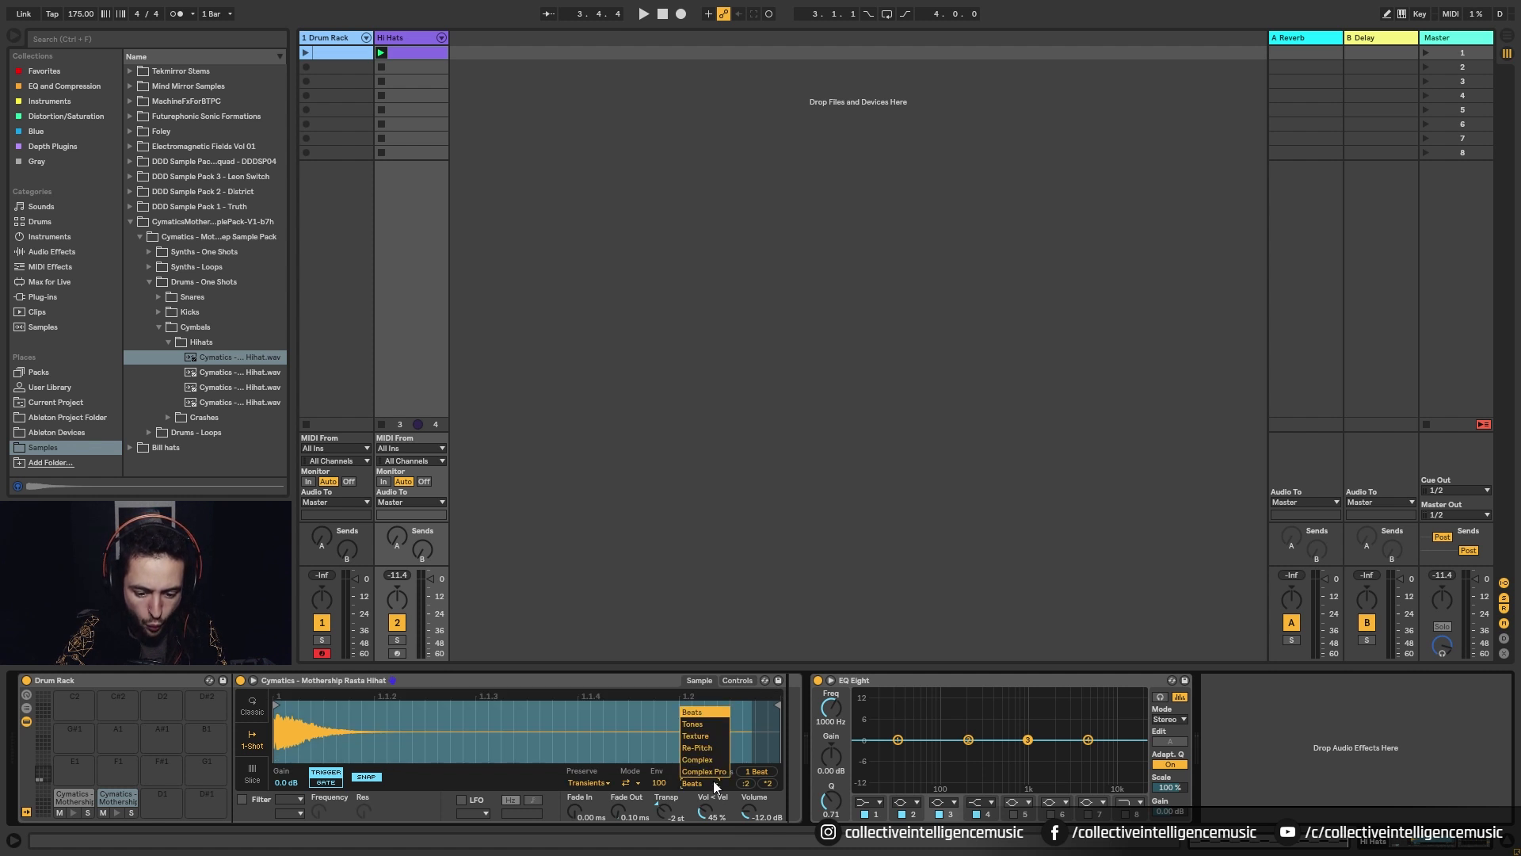
click(712, 748)
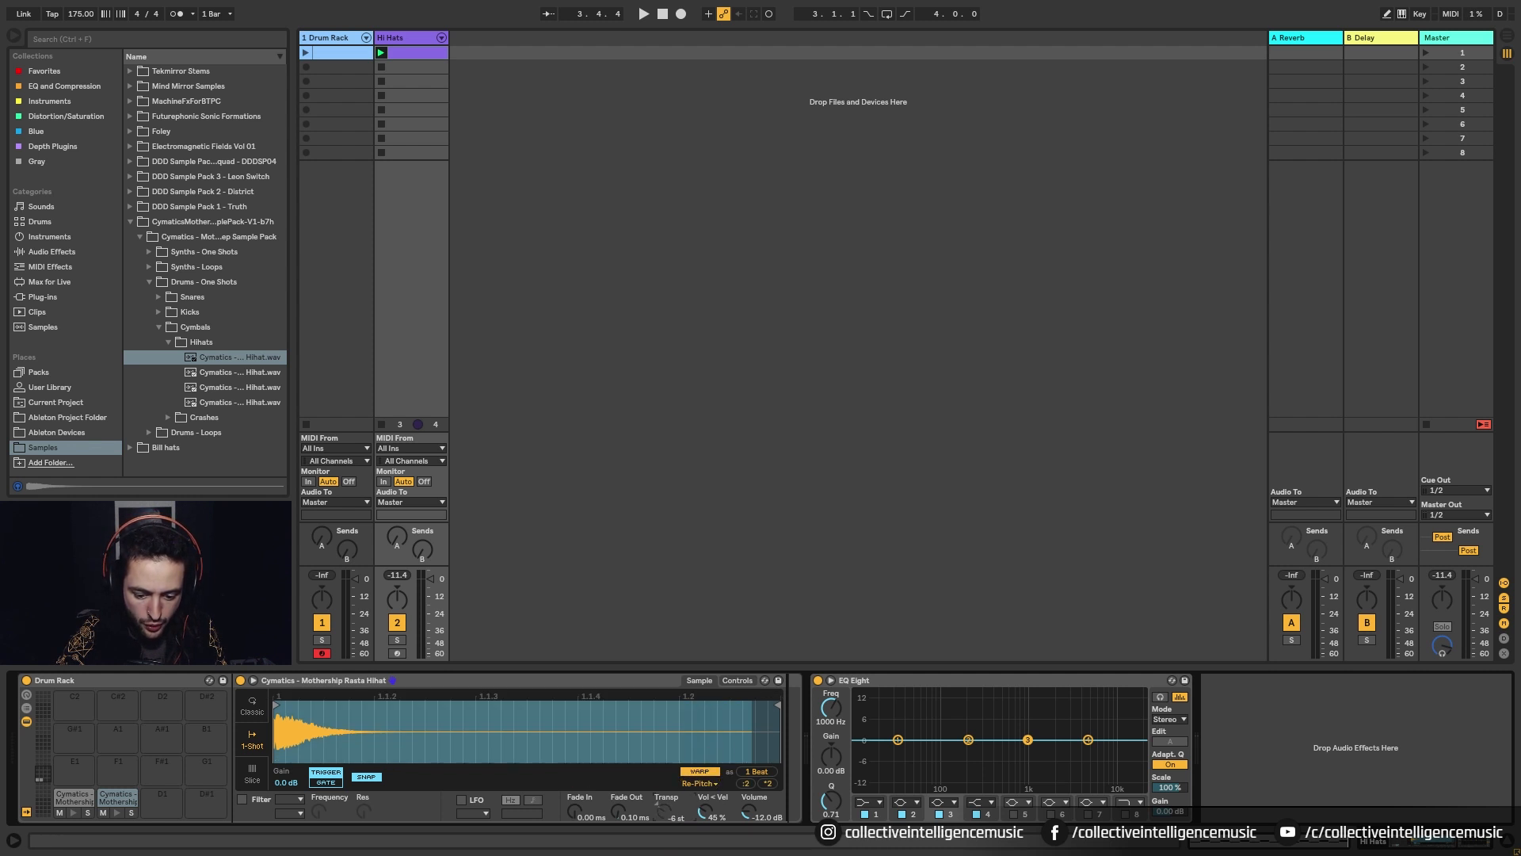
click(700, 771)
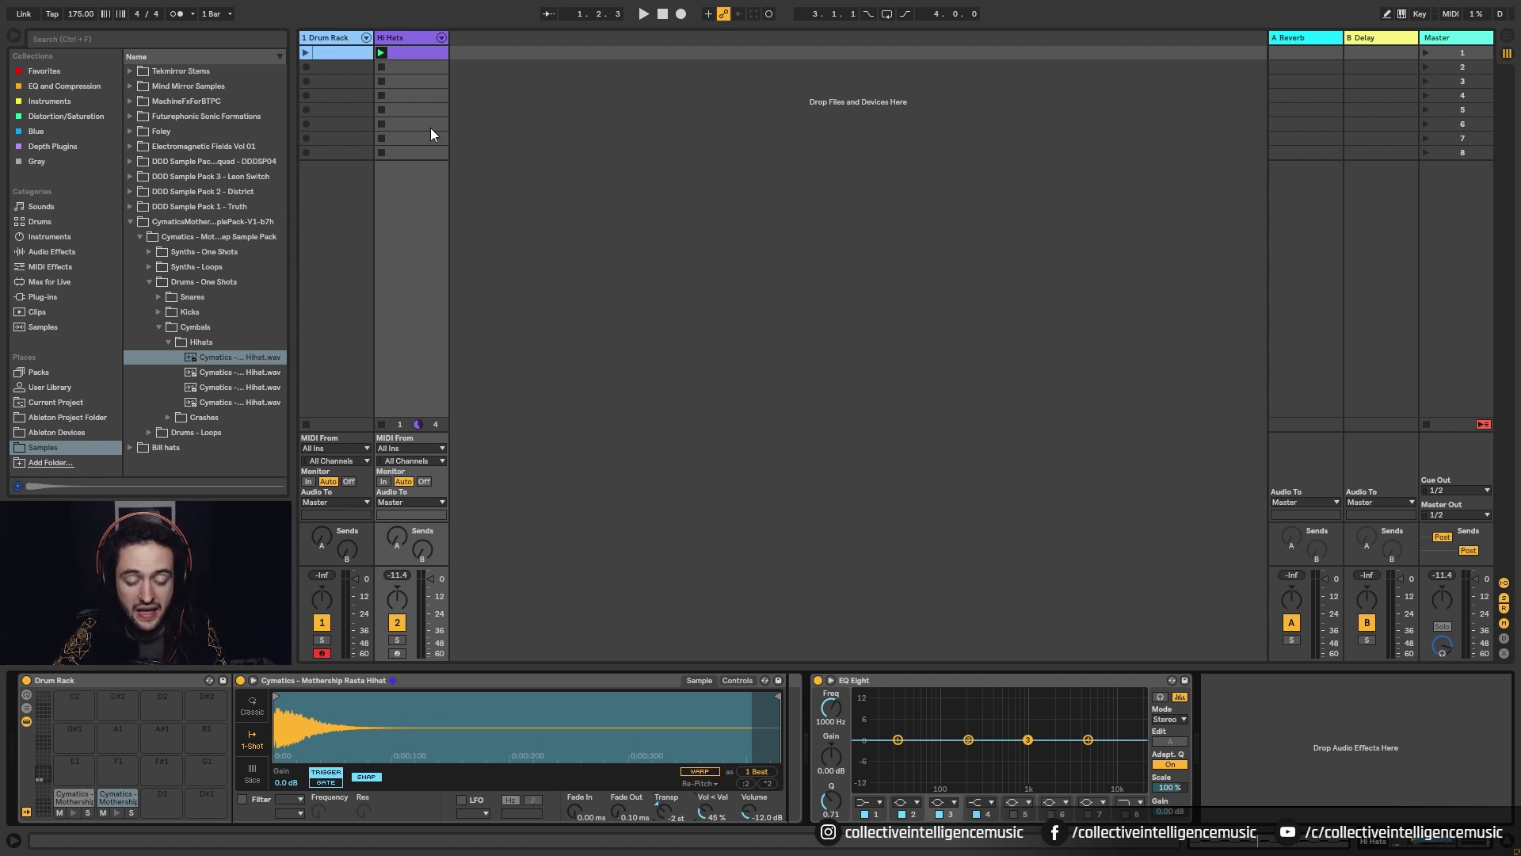
Play the hi-hat loop and set EQ Eight's band 2 to a low-cut filter at 1.69 kHz
key(space)
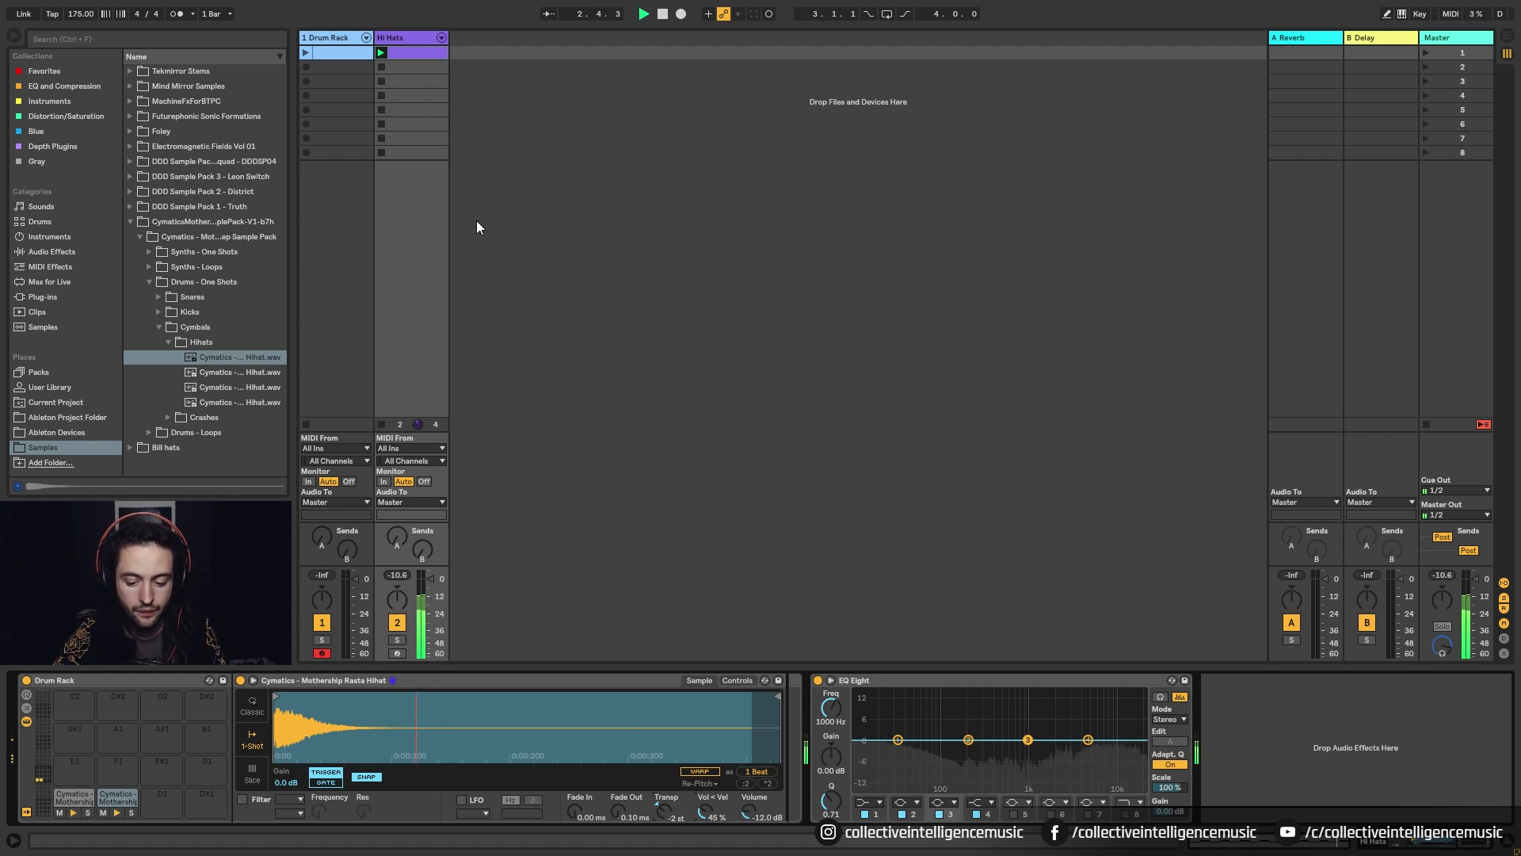
key(space)
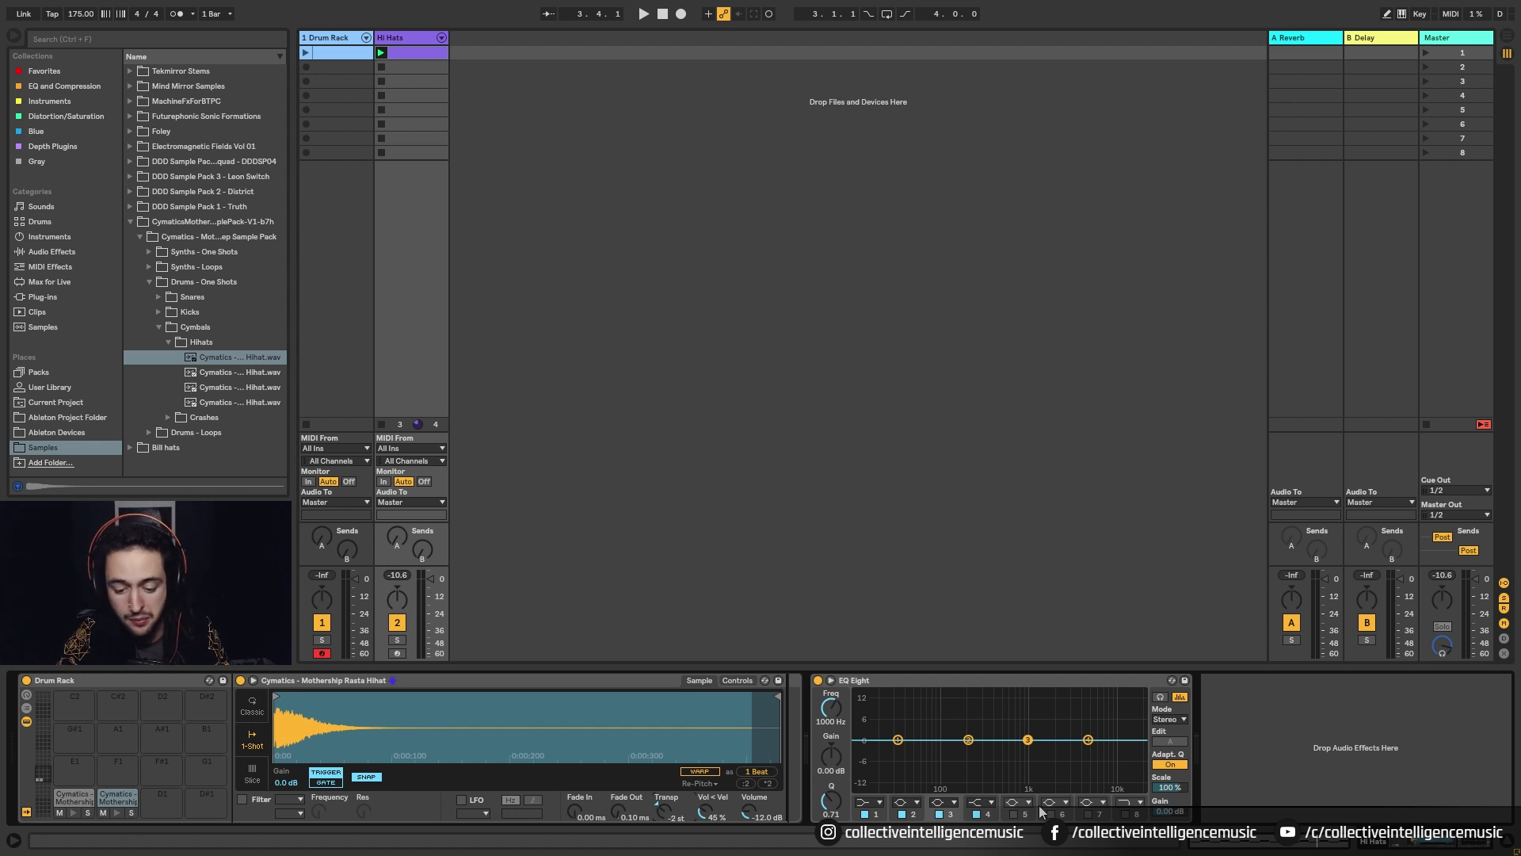
click(902, 802)
click(906, 781)
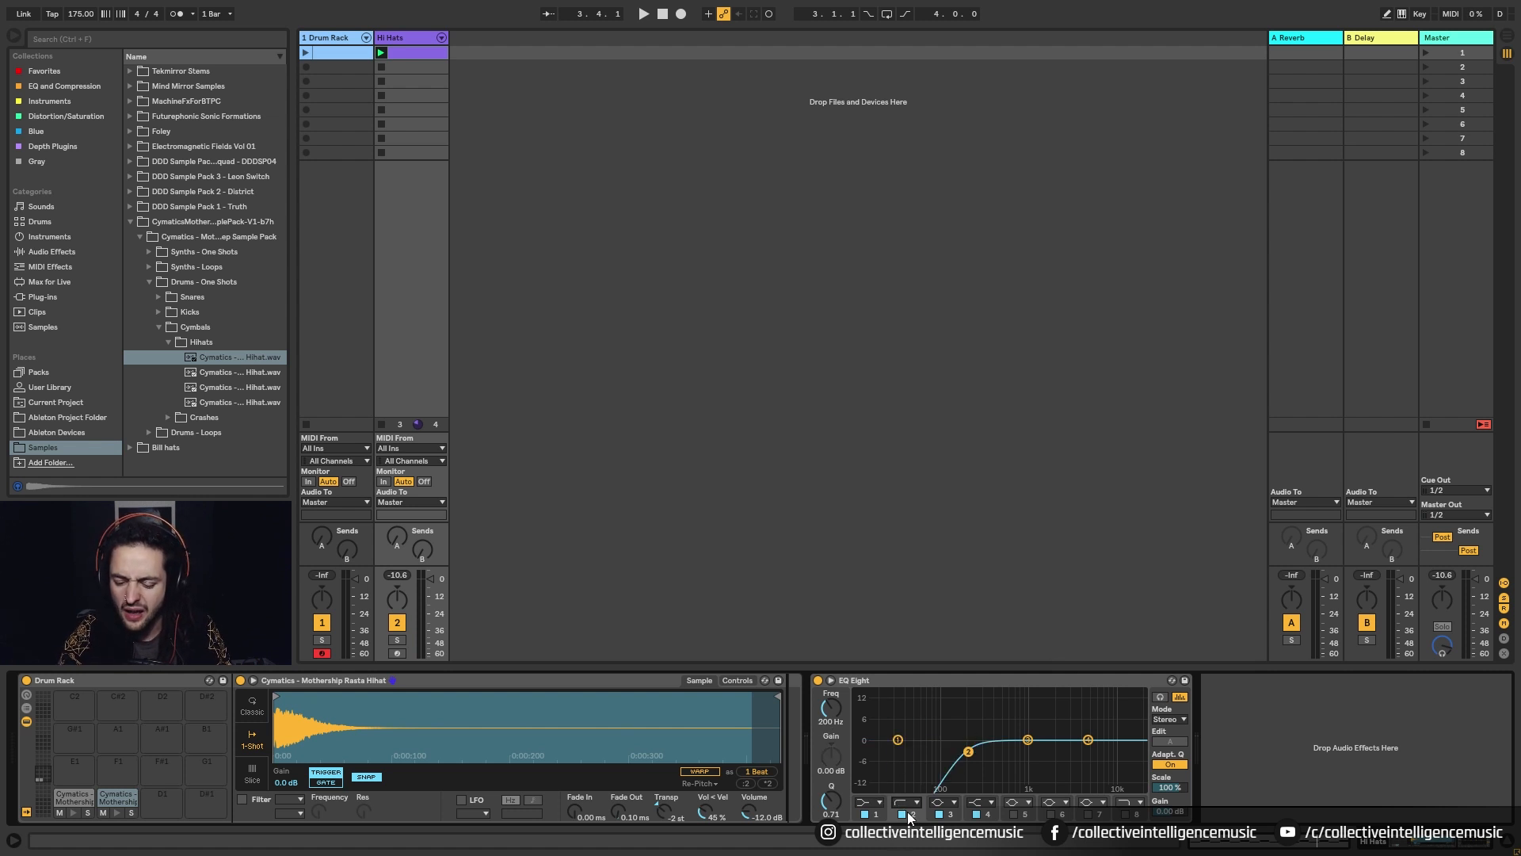
drag(830, 708, 830, 694)
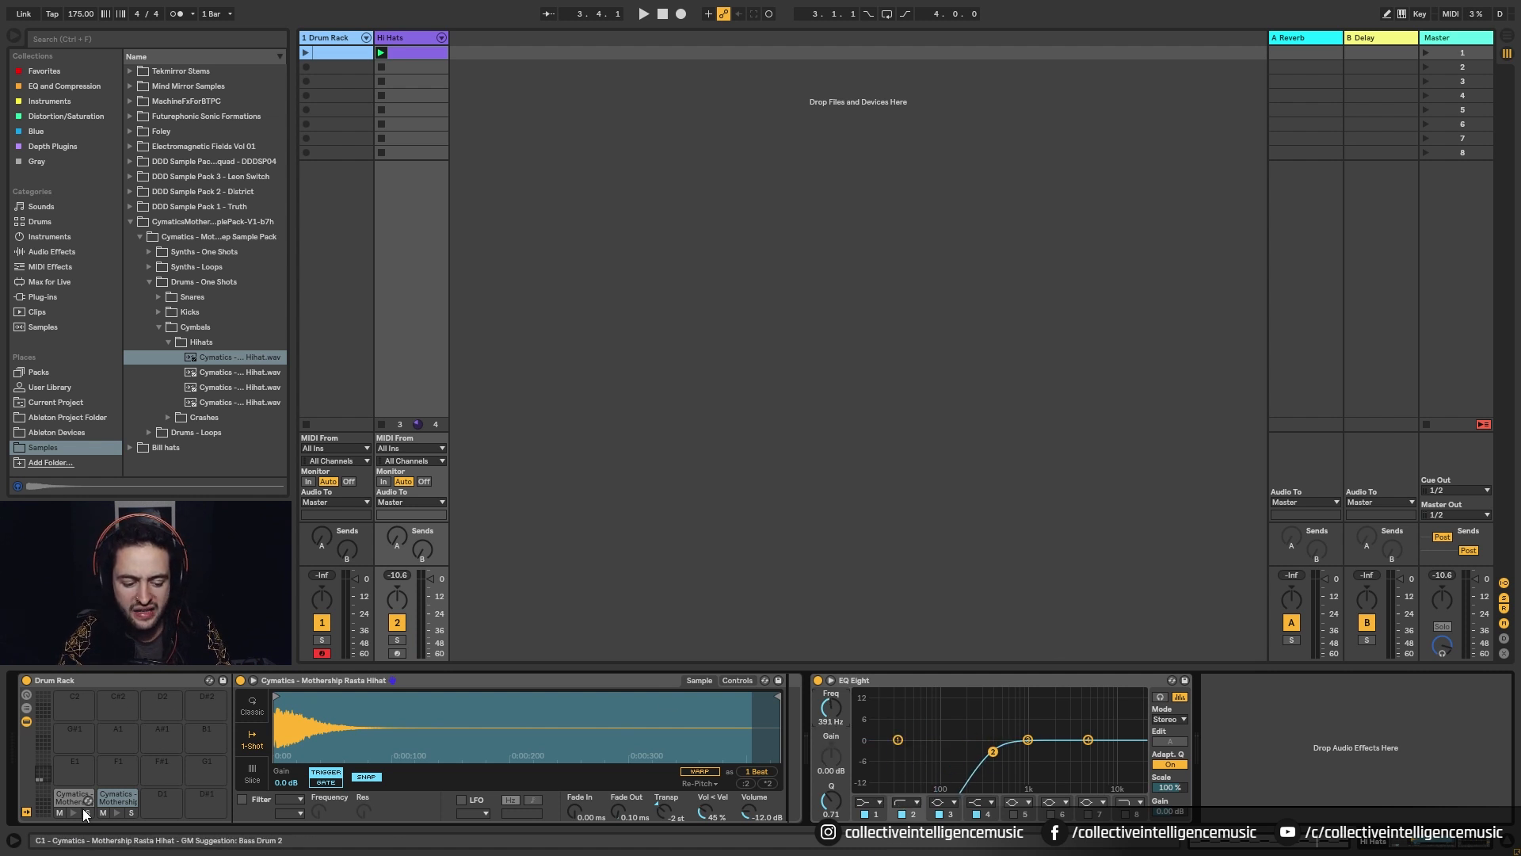
key(space)
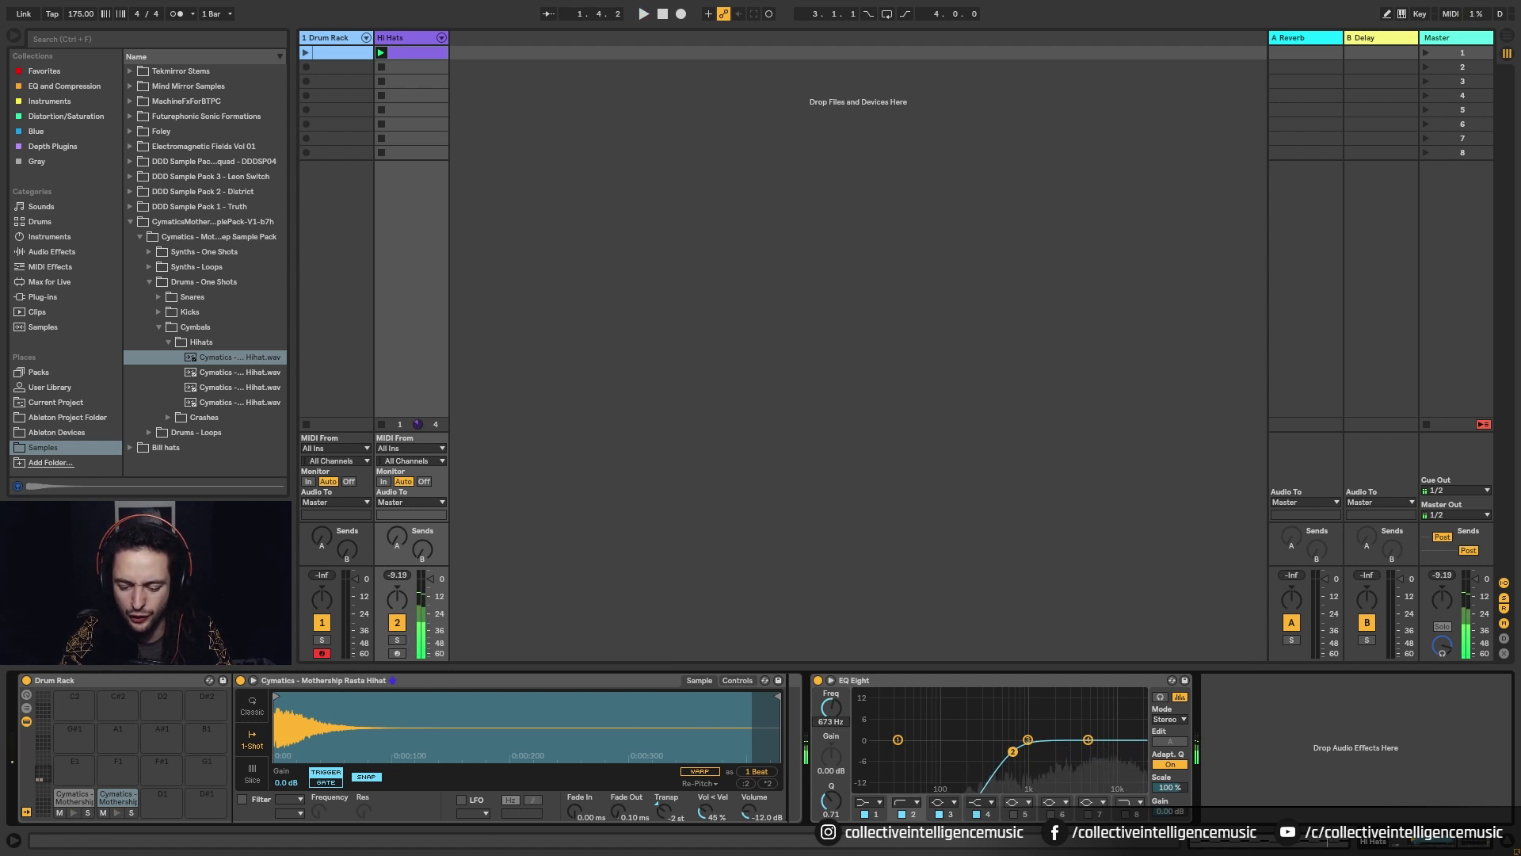
drag(843, 718, 843, 689)
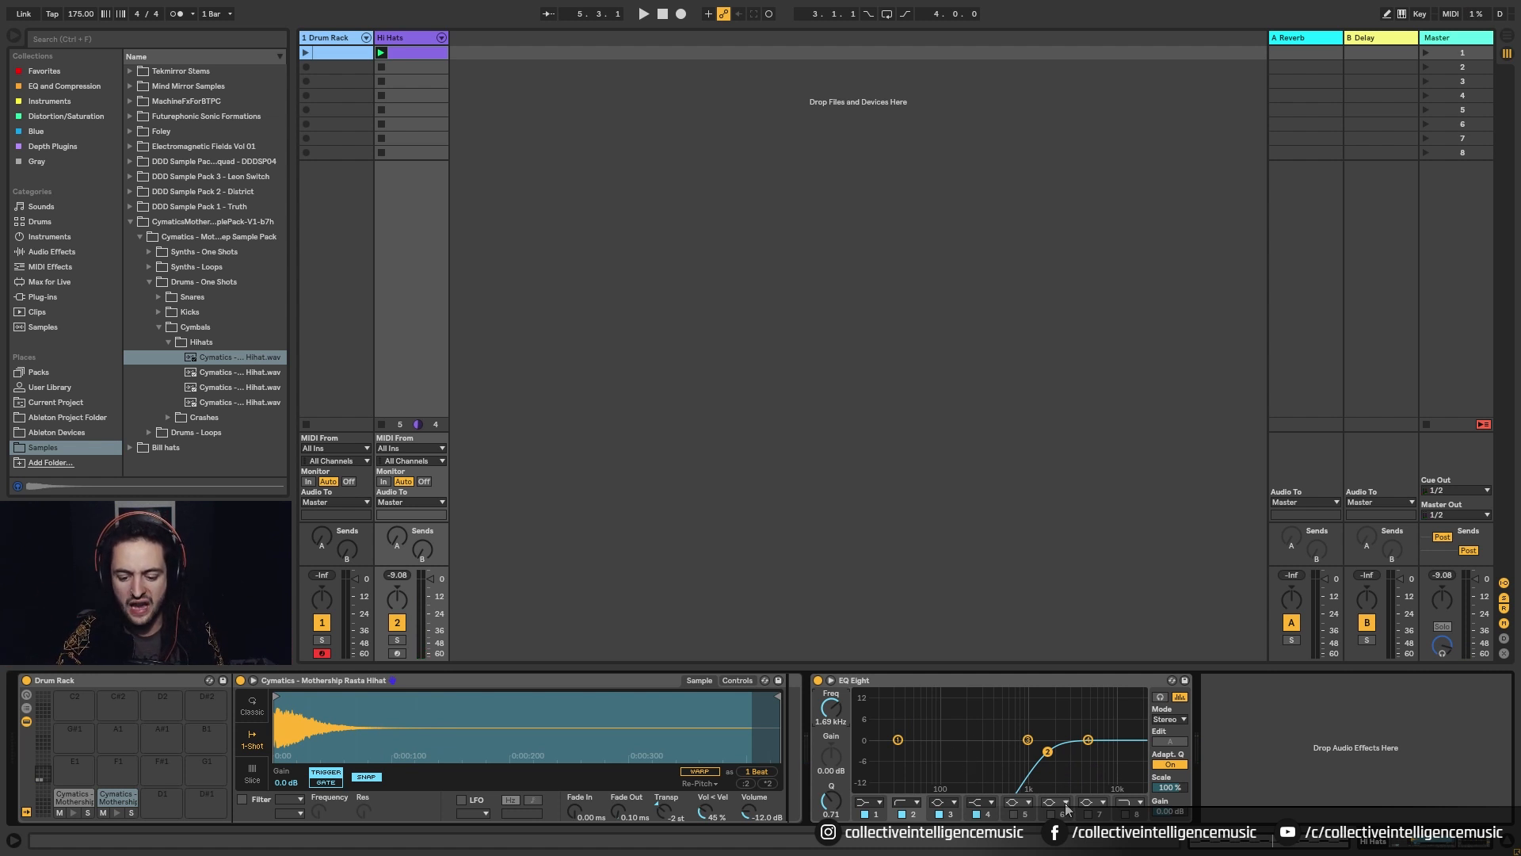
Shorten the C1 pad's hi-hat sample to its initial hit and give it a 27.0 ms fade-out, checking it in the playing loop
click(581, 682)
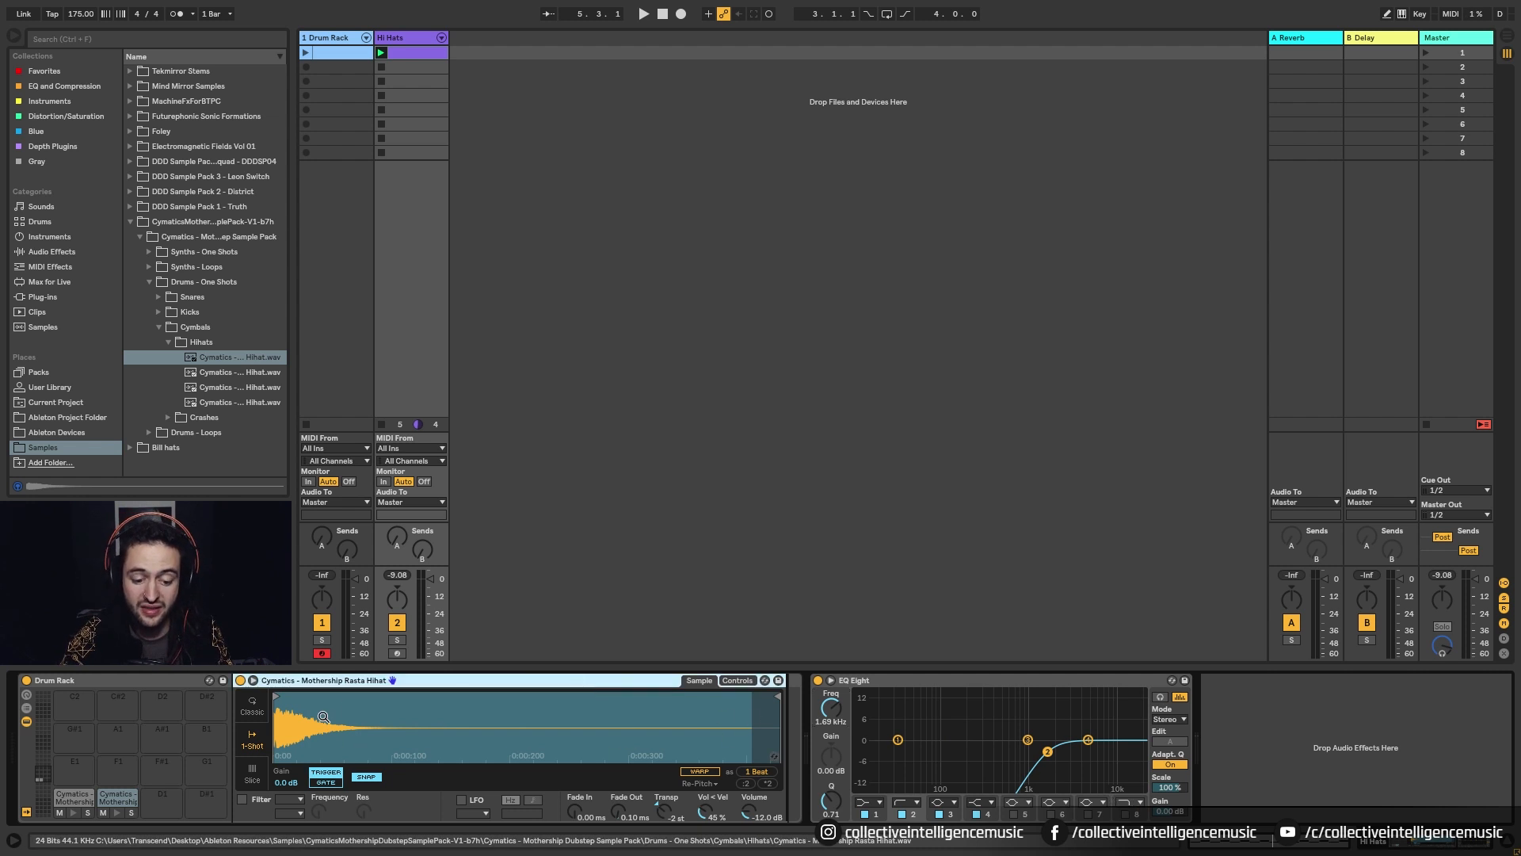
click(73, 801)
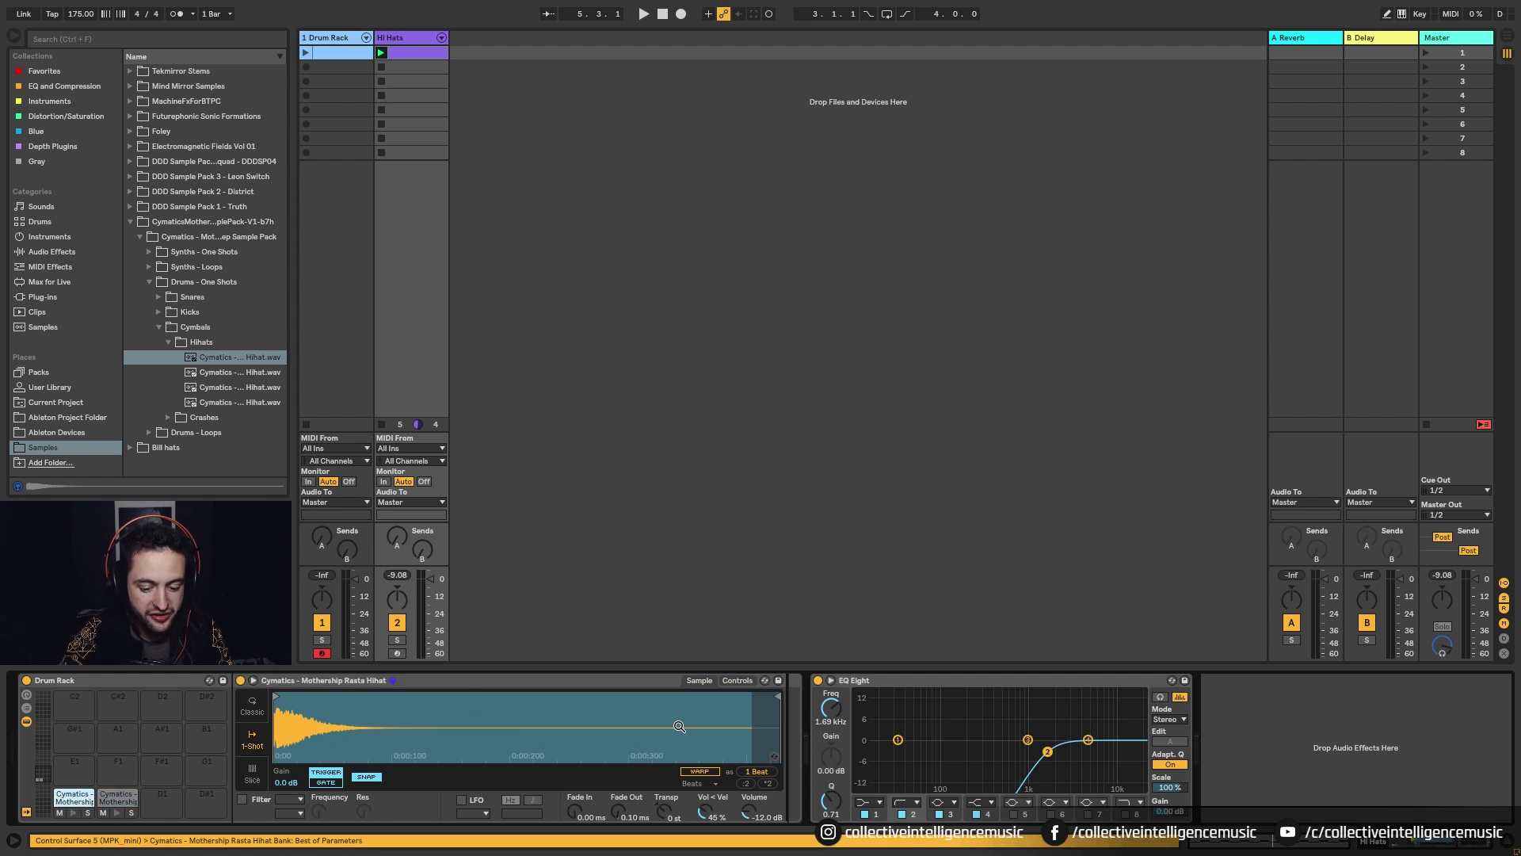
drag(781, 696, 352, 705)
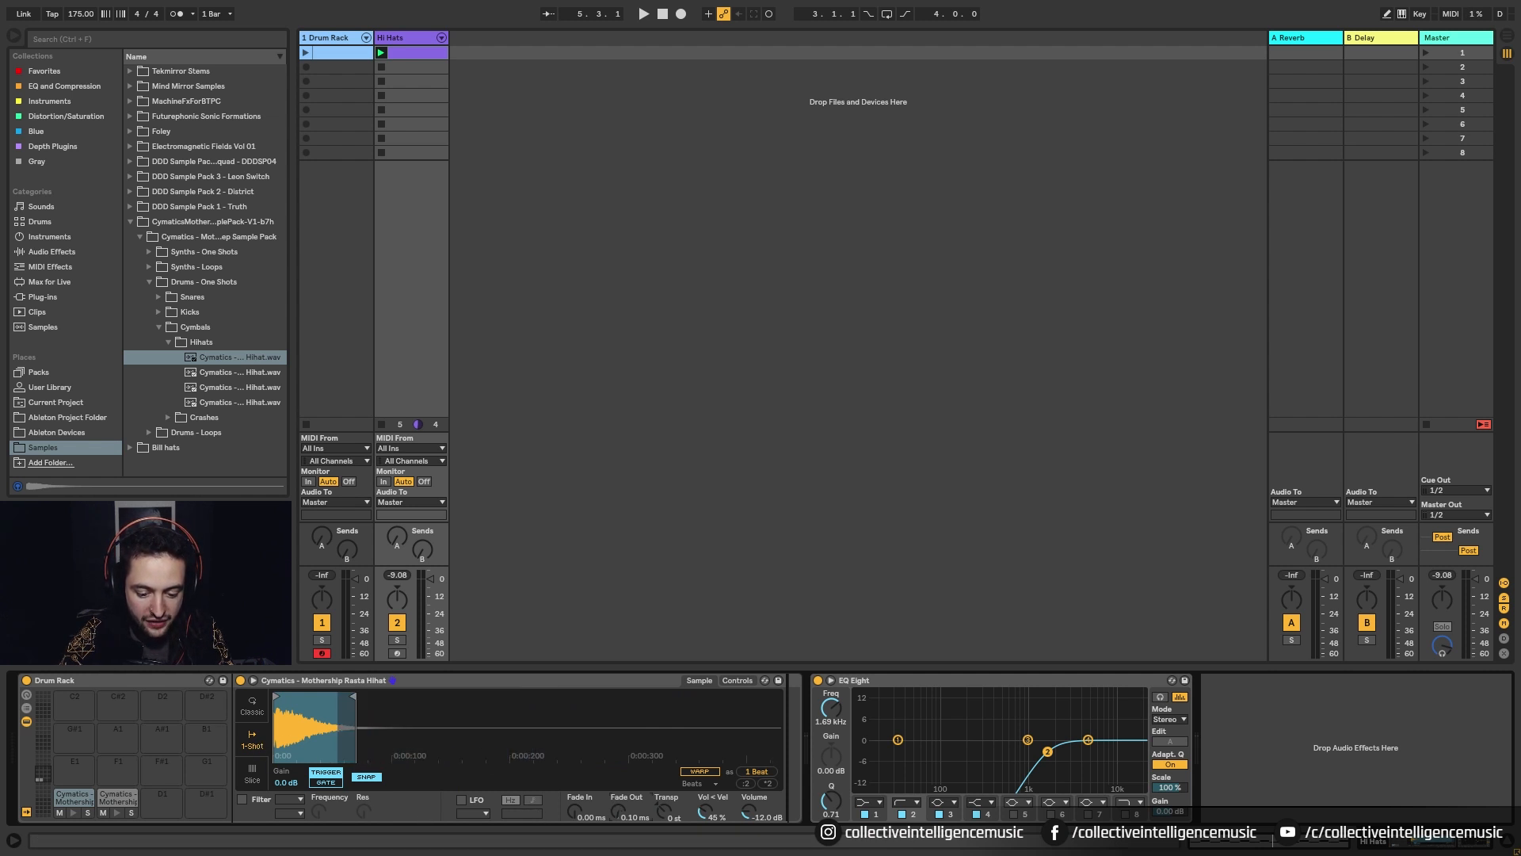
drag(617, 811, 618, 792)
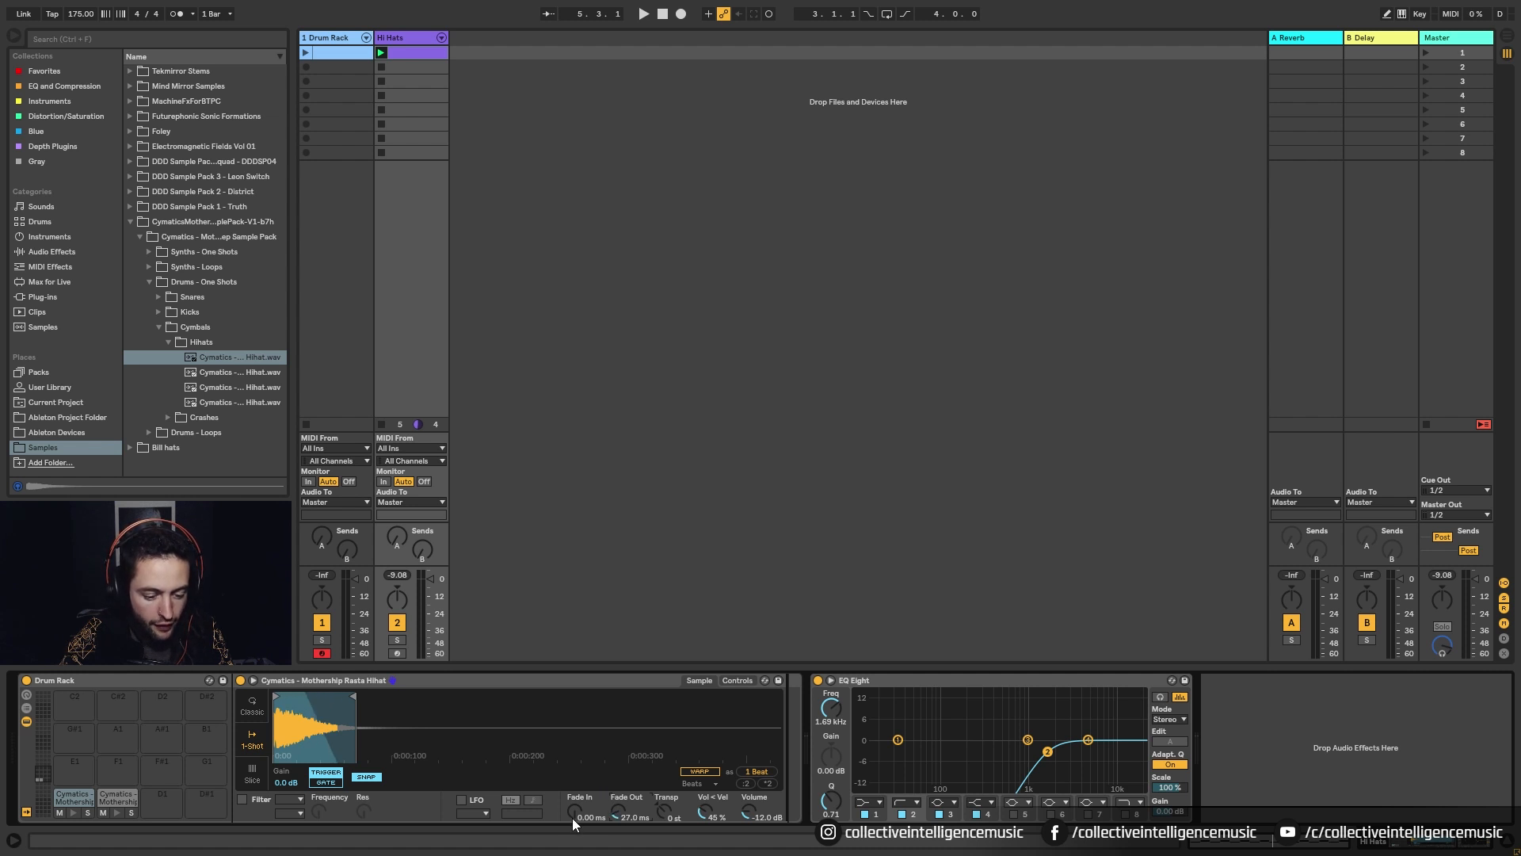
key(space)
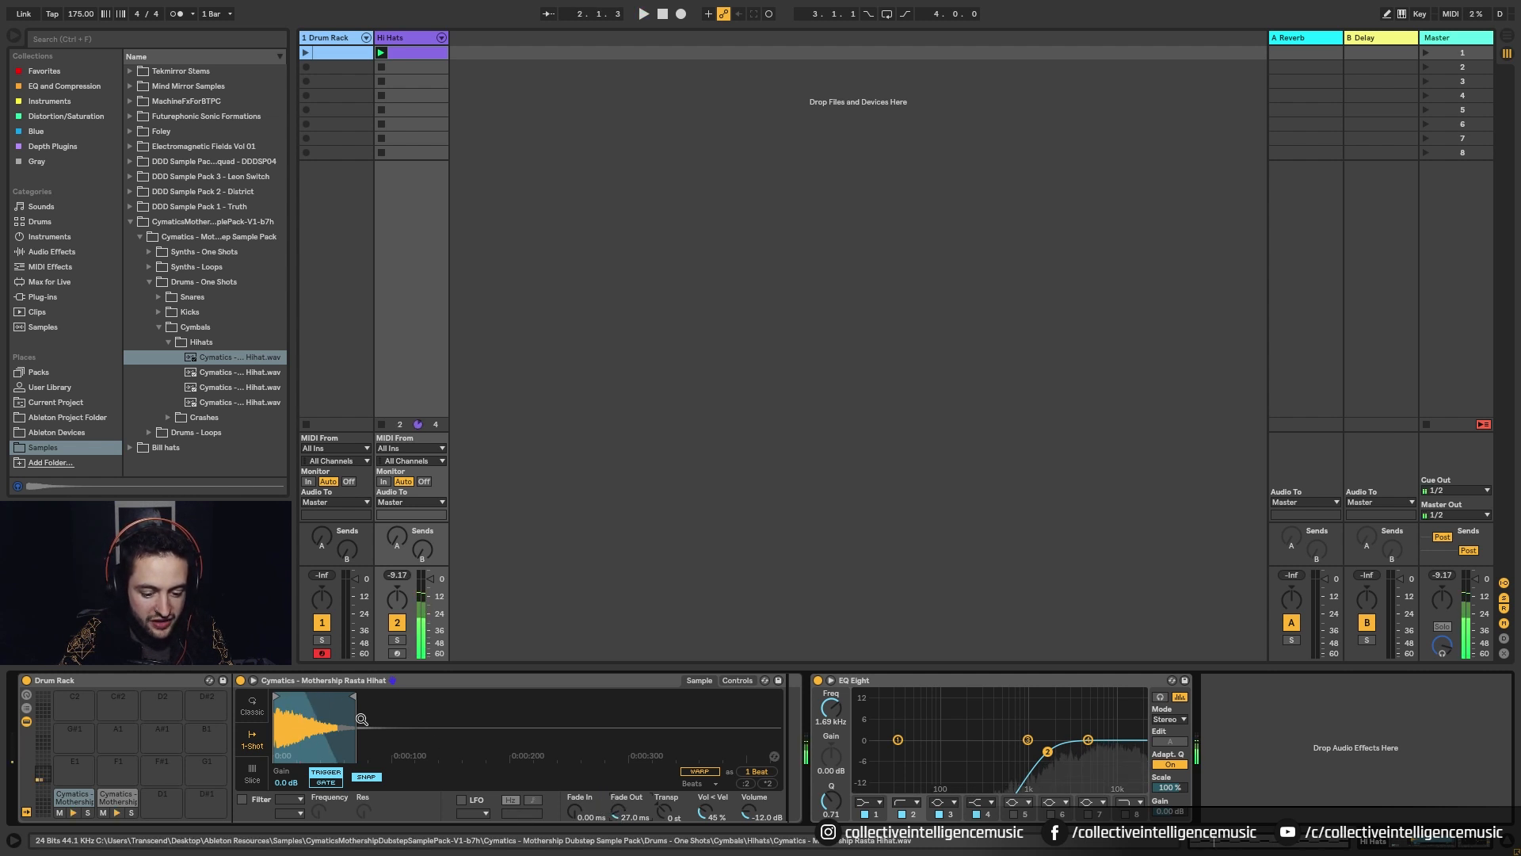
drag(354, 697, 393, 698)
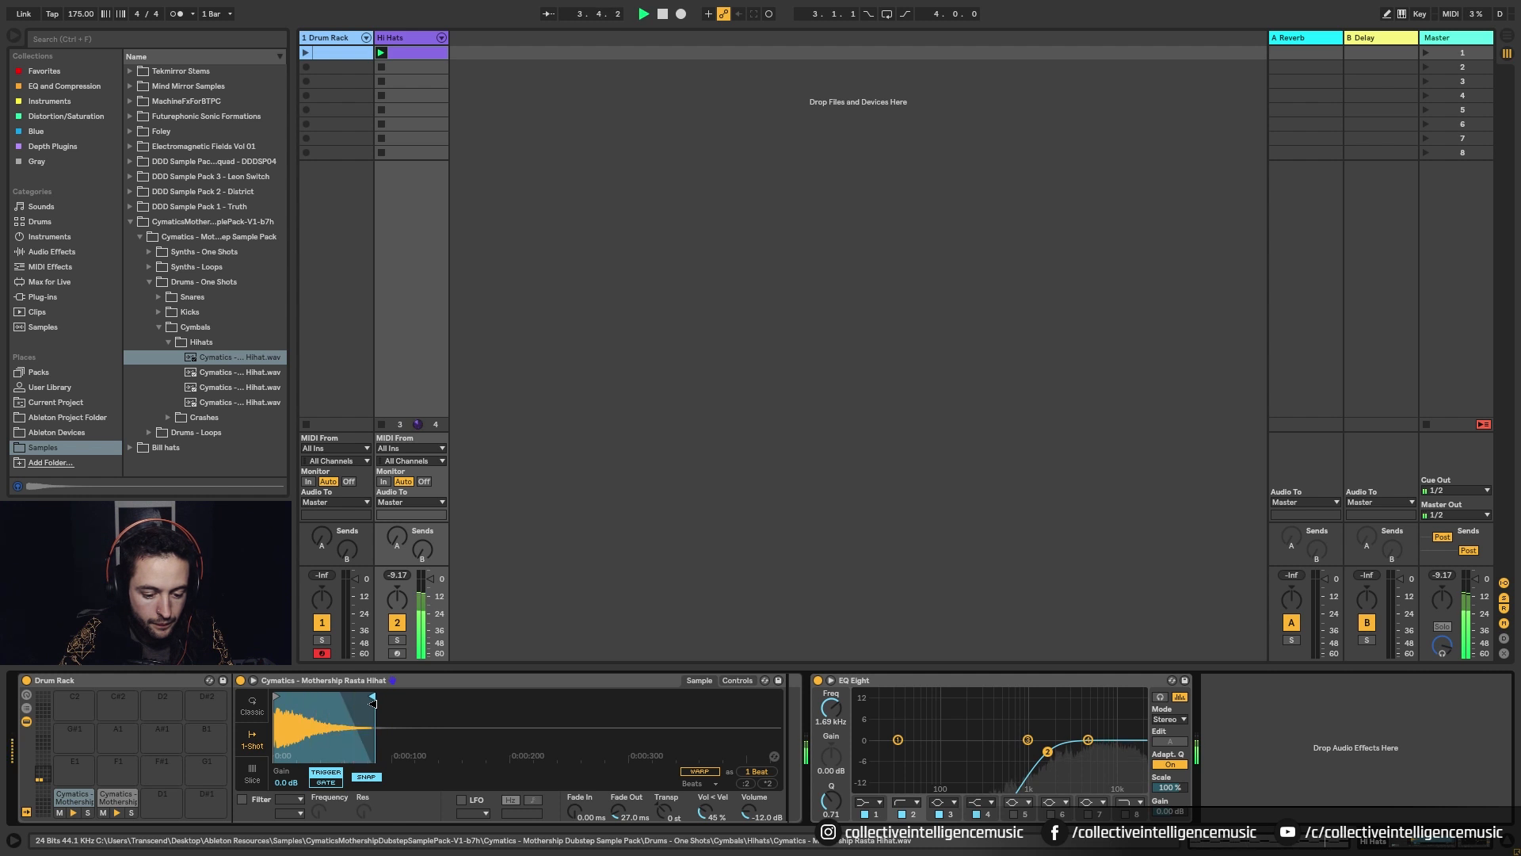
key(space)
Shorten the C#1 pad's hi-hat sample to its initial hit, set its fade-out to 32.8 ms, and audition the loop
click(120, 798)
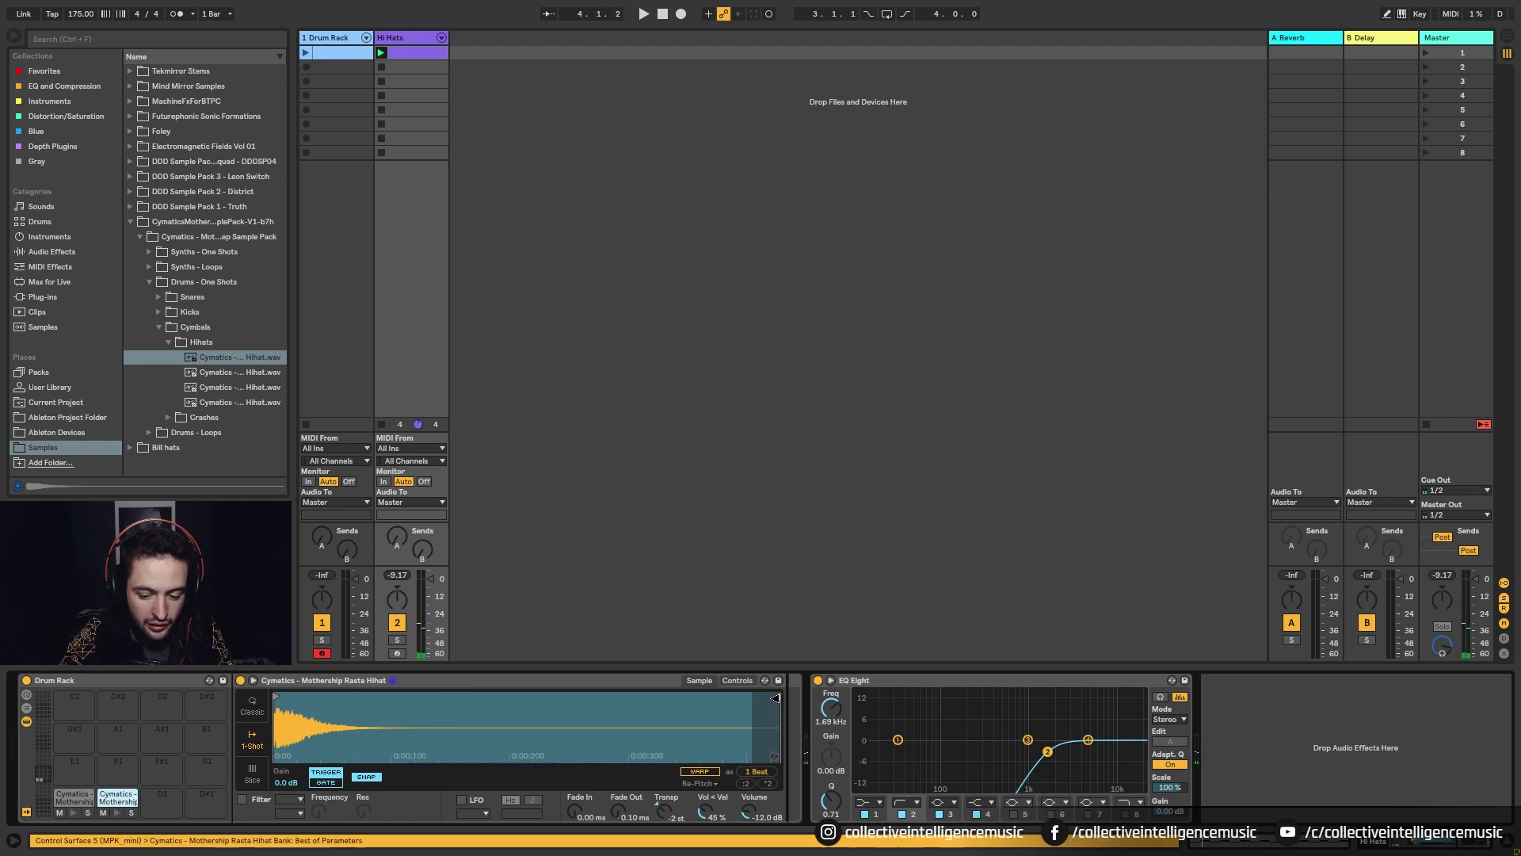
drag(775, 698, 359, 697)
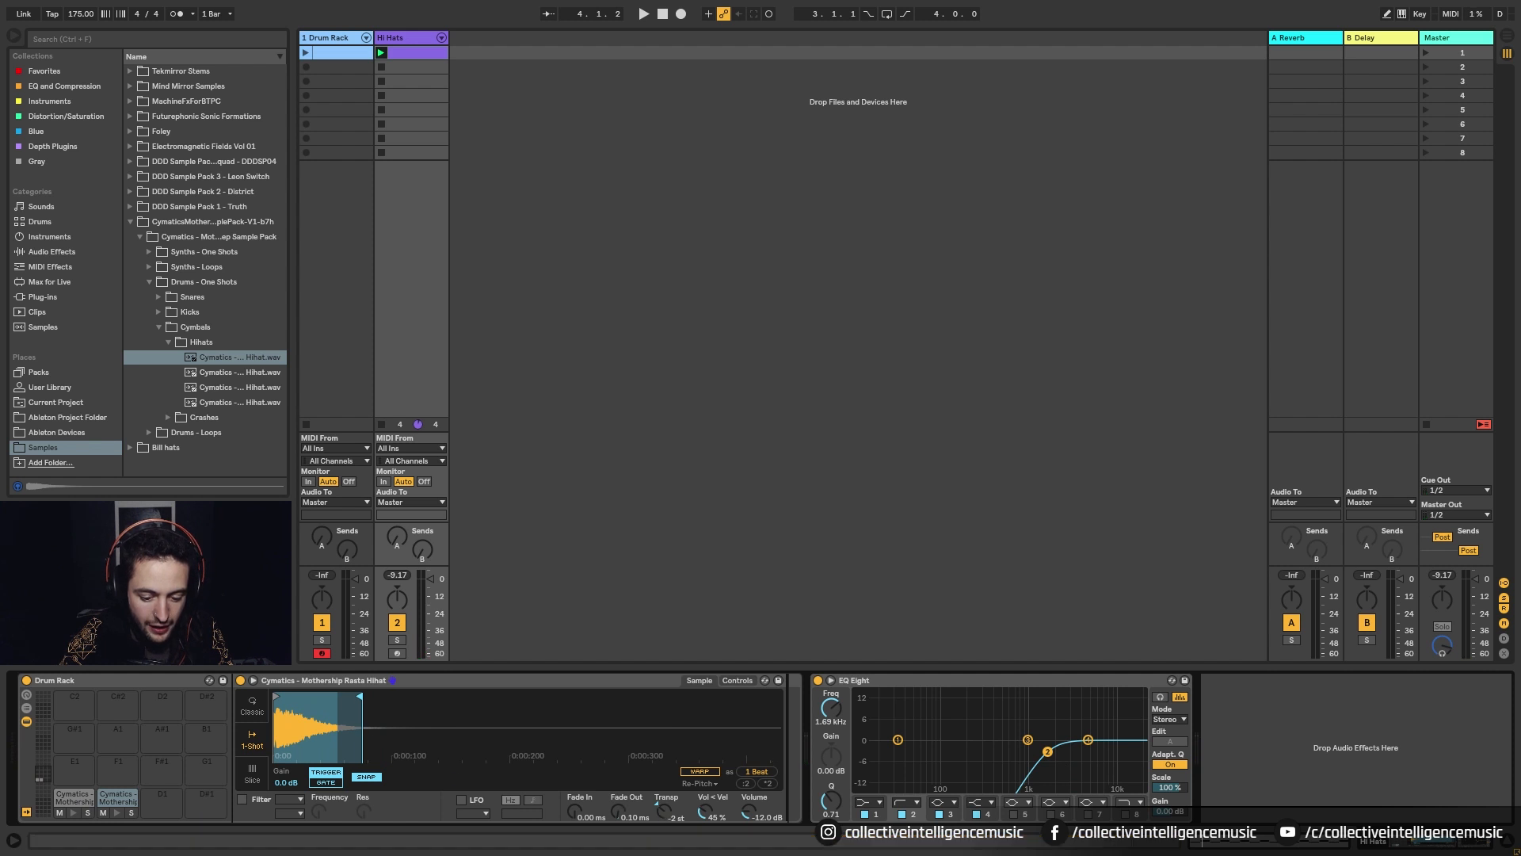
drag(618, 811, 618, 773)
key(space)
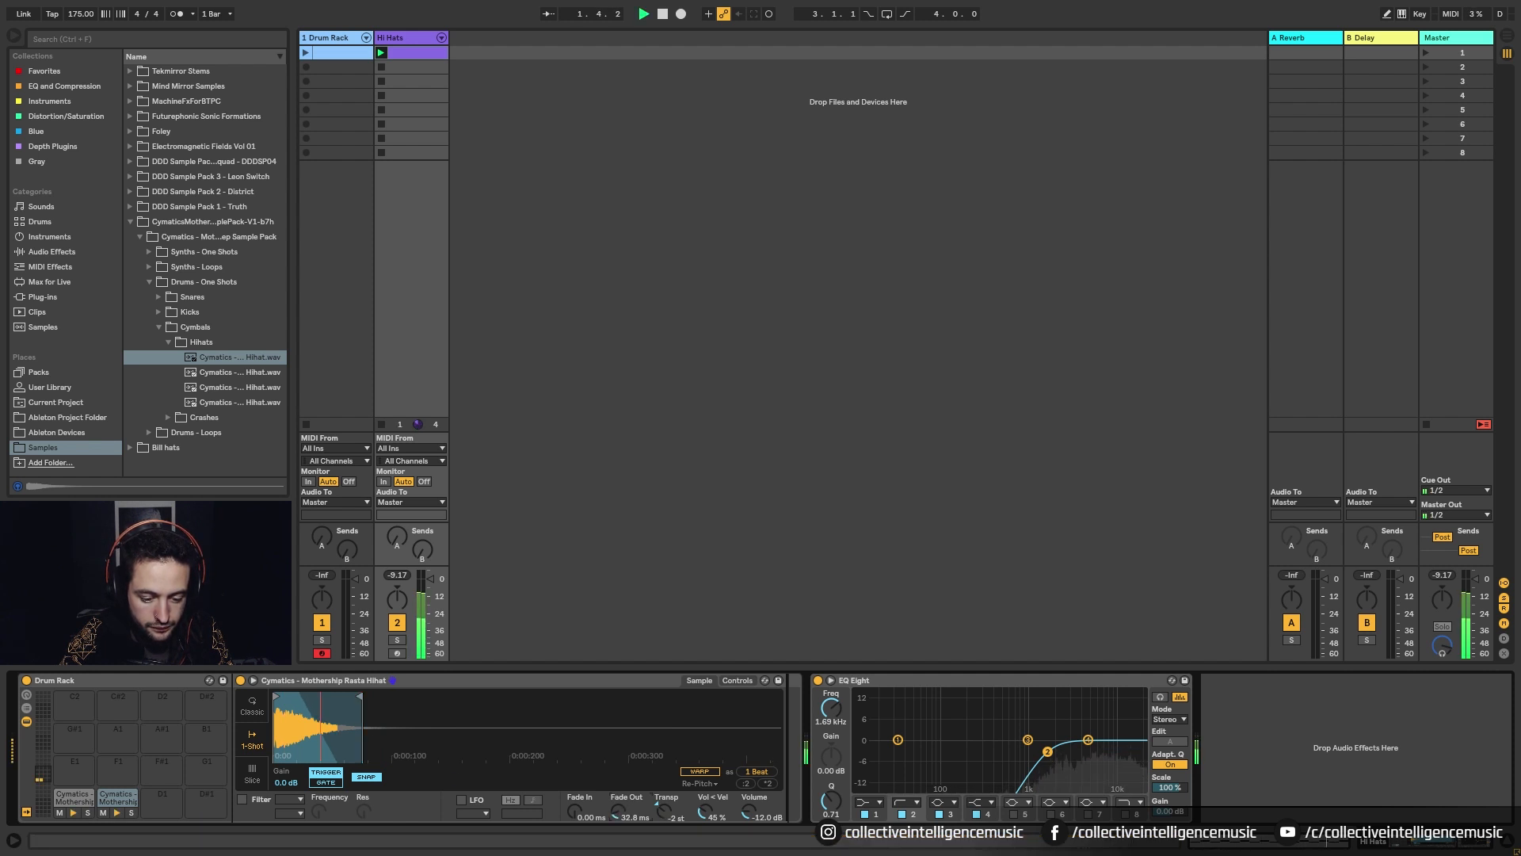
key(space)
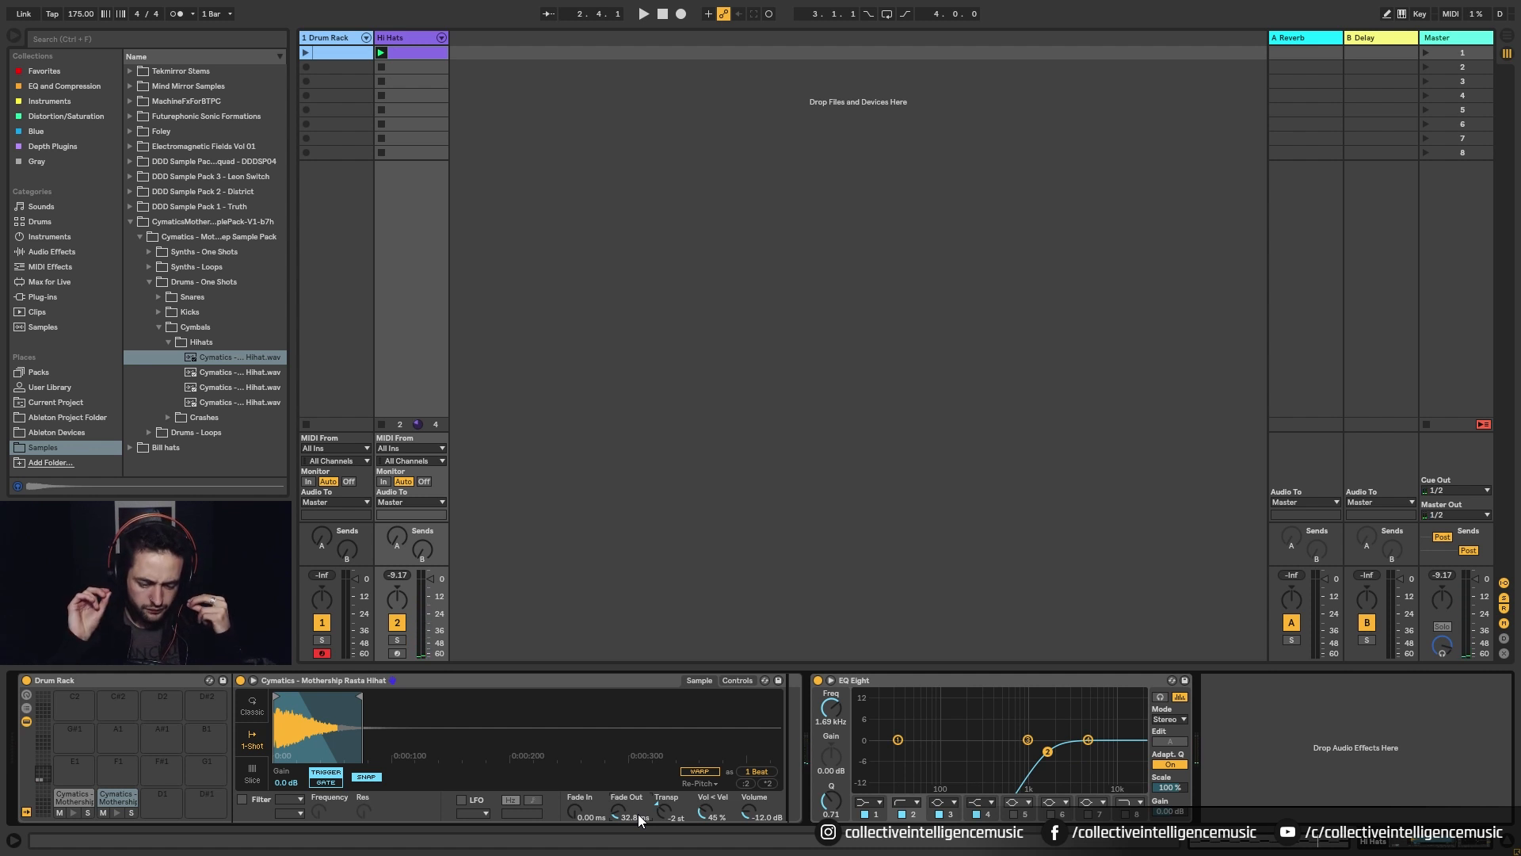
Collapse the Cymatics sample pack folder, show the Groove Pool, and open the Core Library's Swing and Groove folder
click(131, 222)
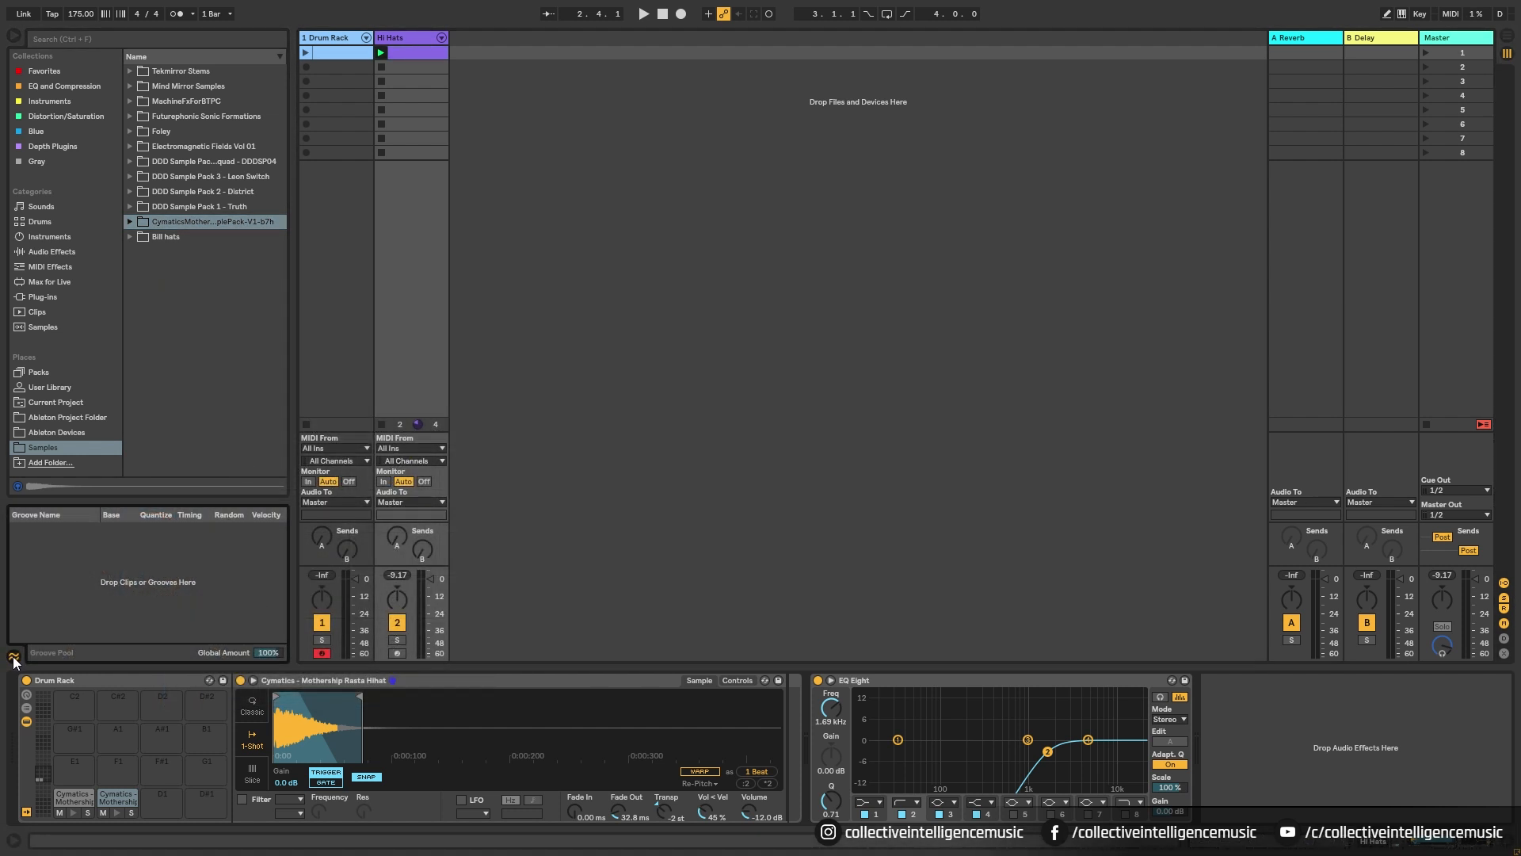
click(14, 658)
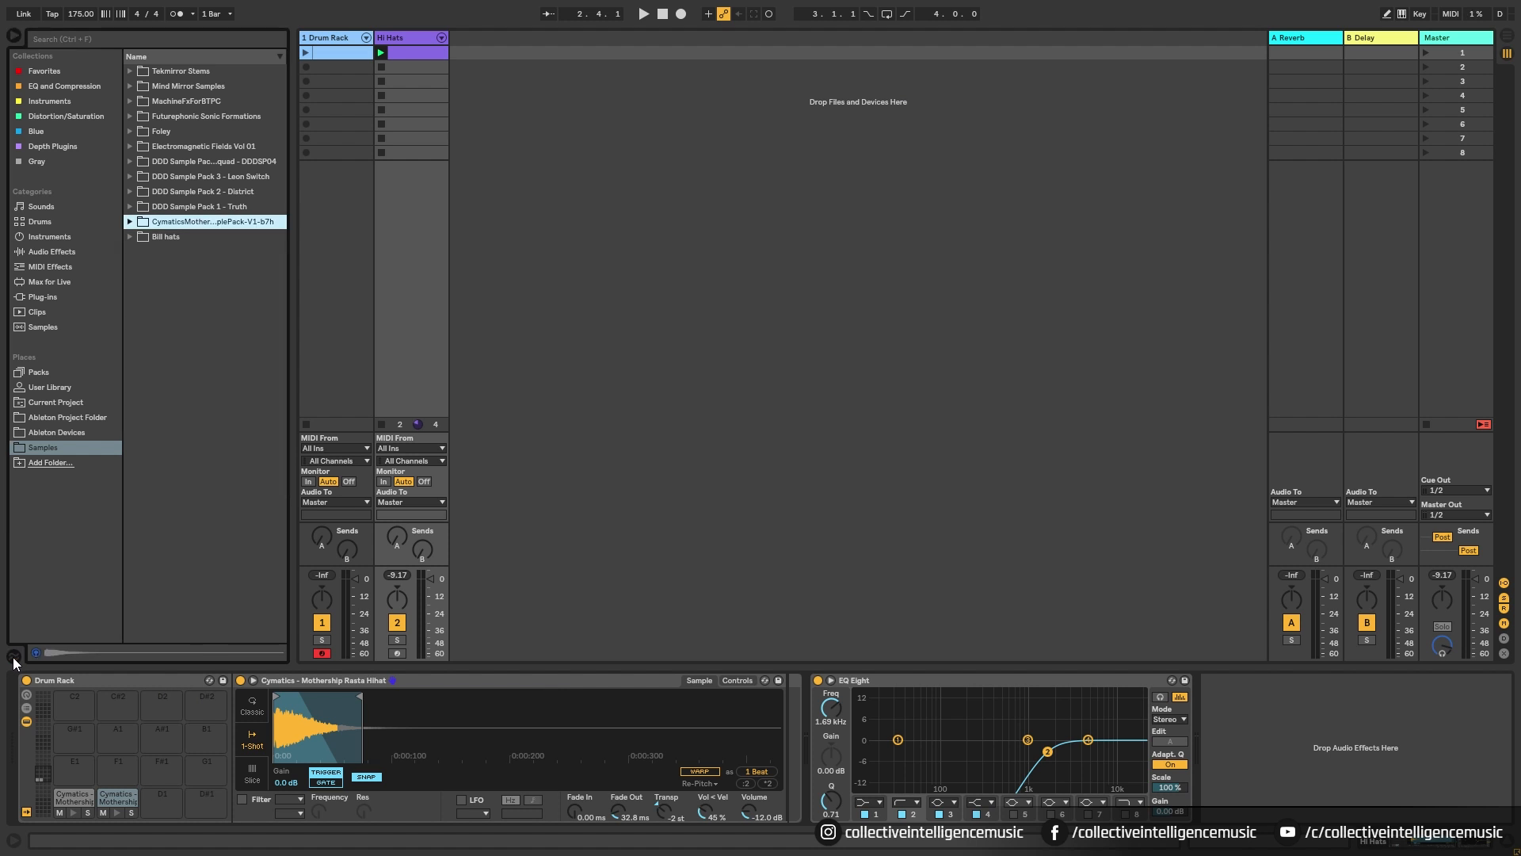
click(14, 657)
click(14, 657)
click(13, 658)
click(155, 567)
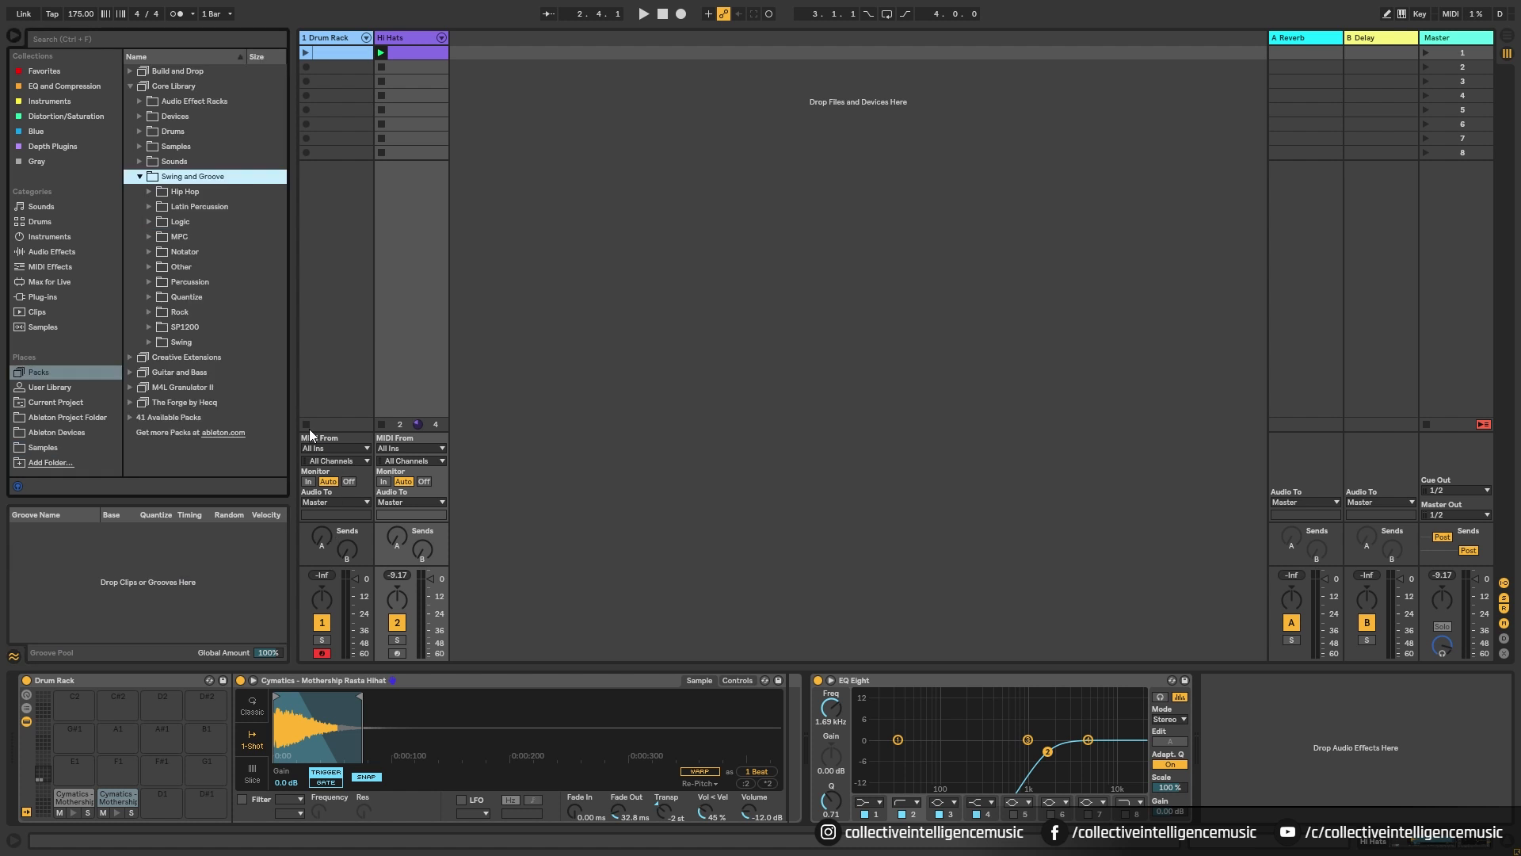
Open the MPC groove folder and preview the first three MPC 16 grooves, ending on the first one
click(153, 238)
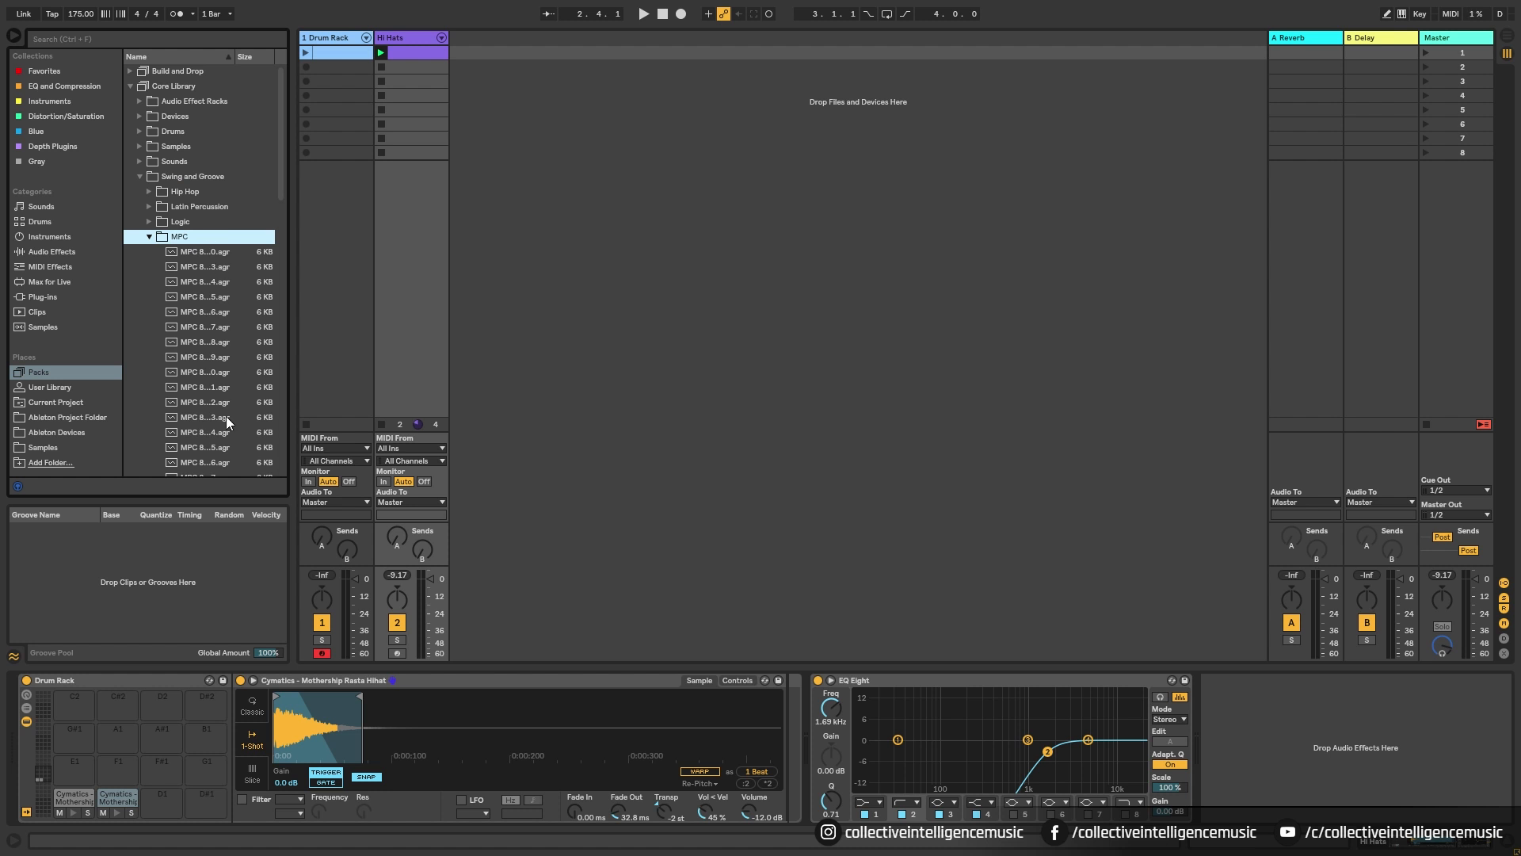
scroll(227, 420, down, 5)
scroll(231, 425, down, 6)
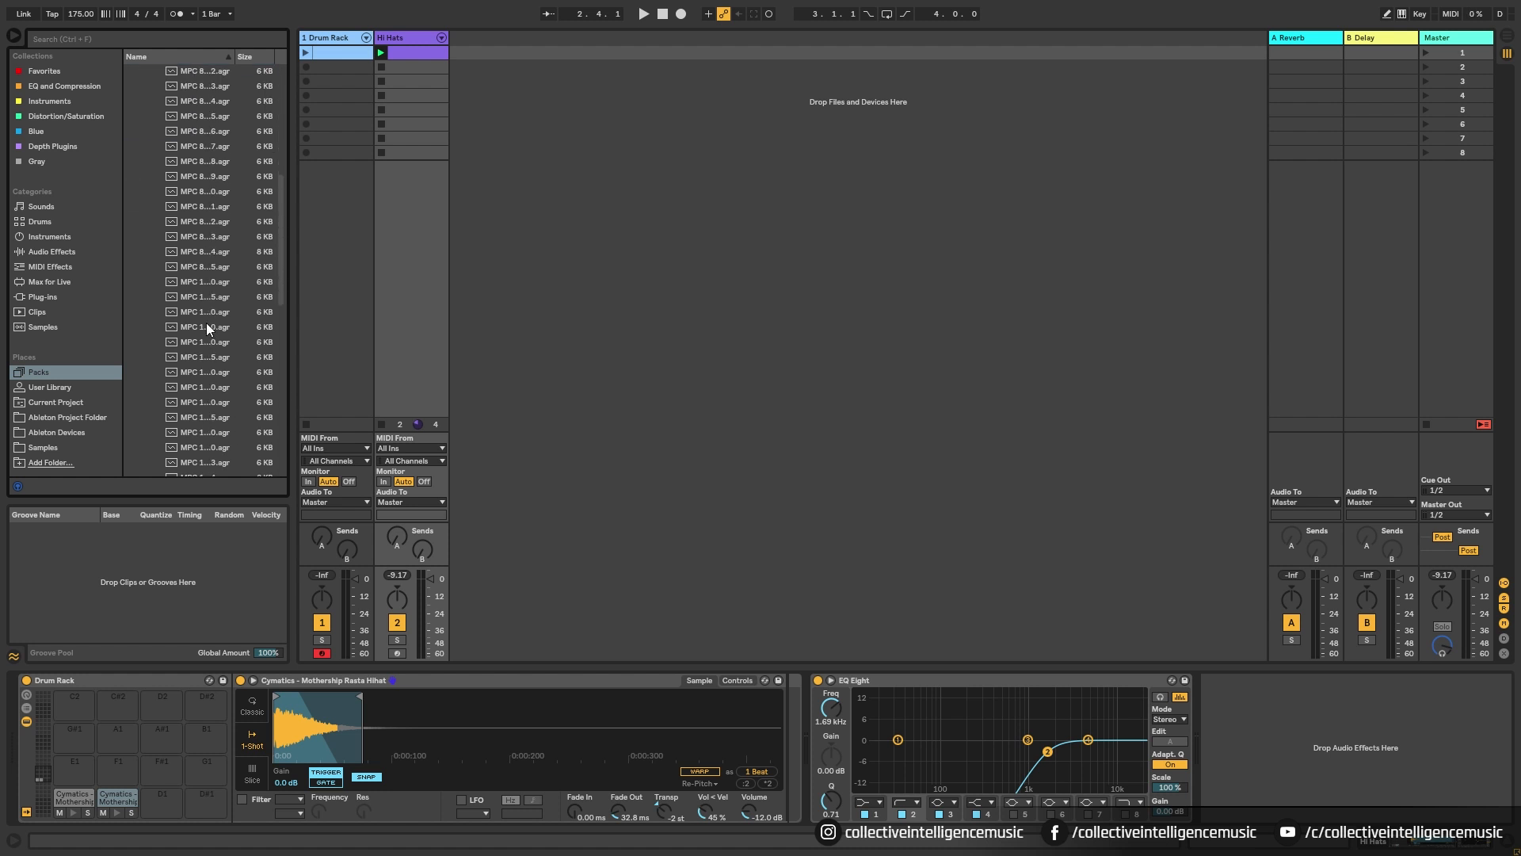
click(191, 281)
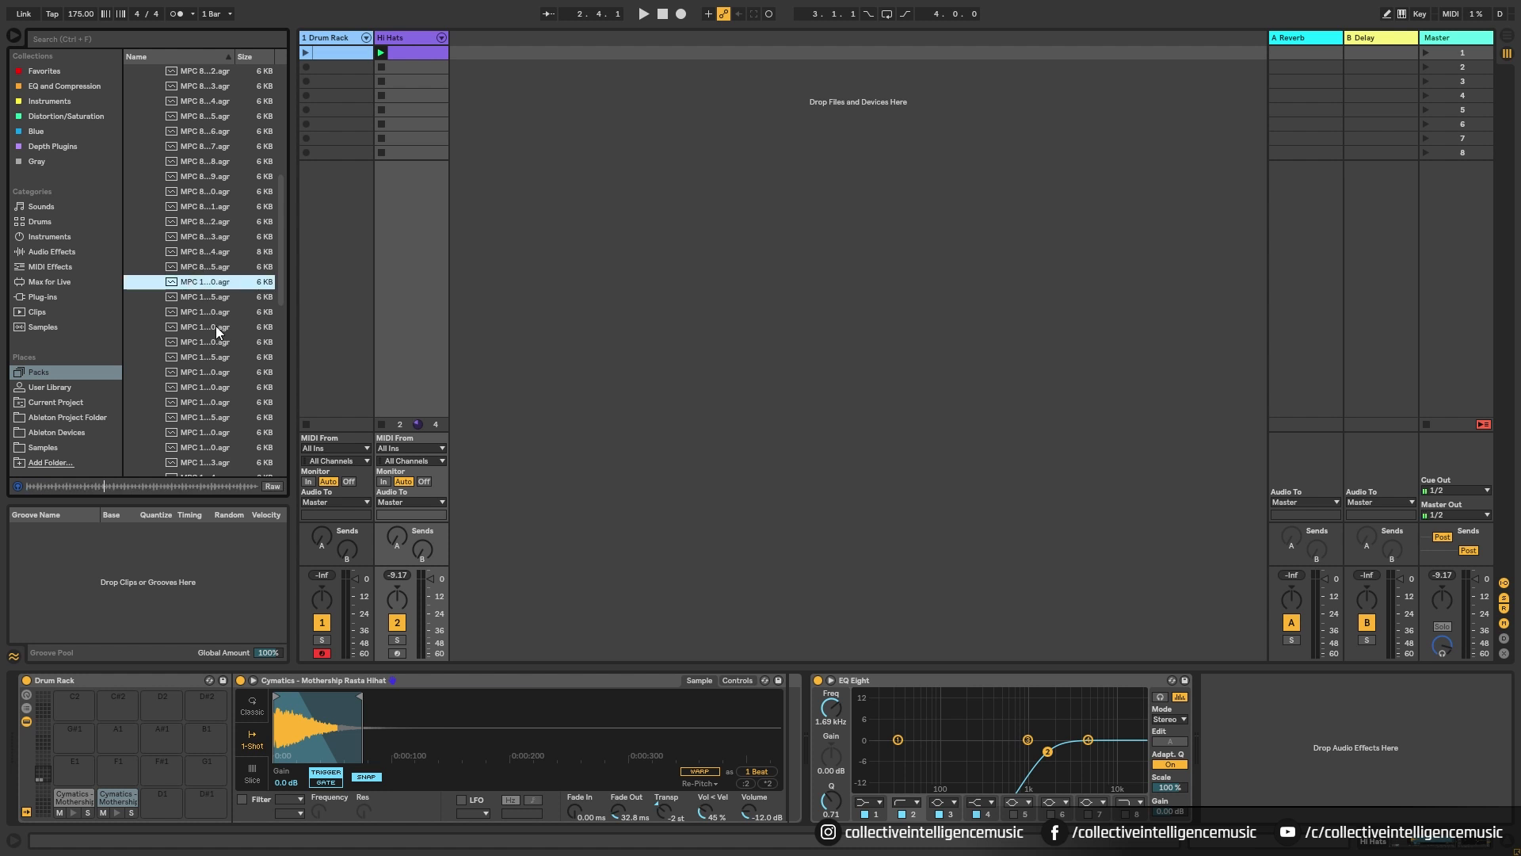
key(Down)
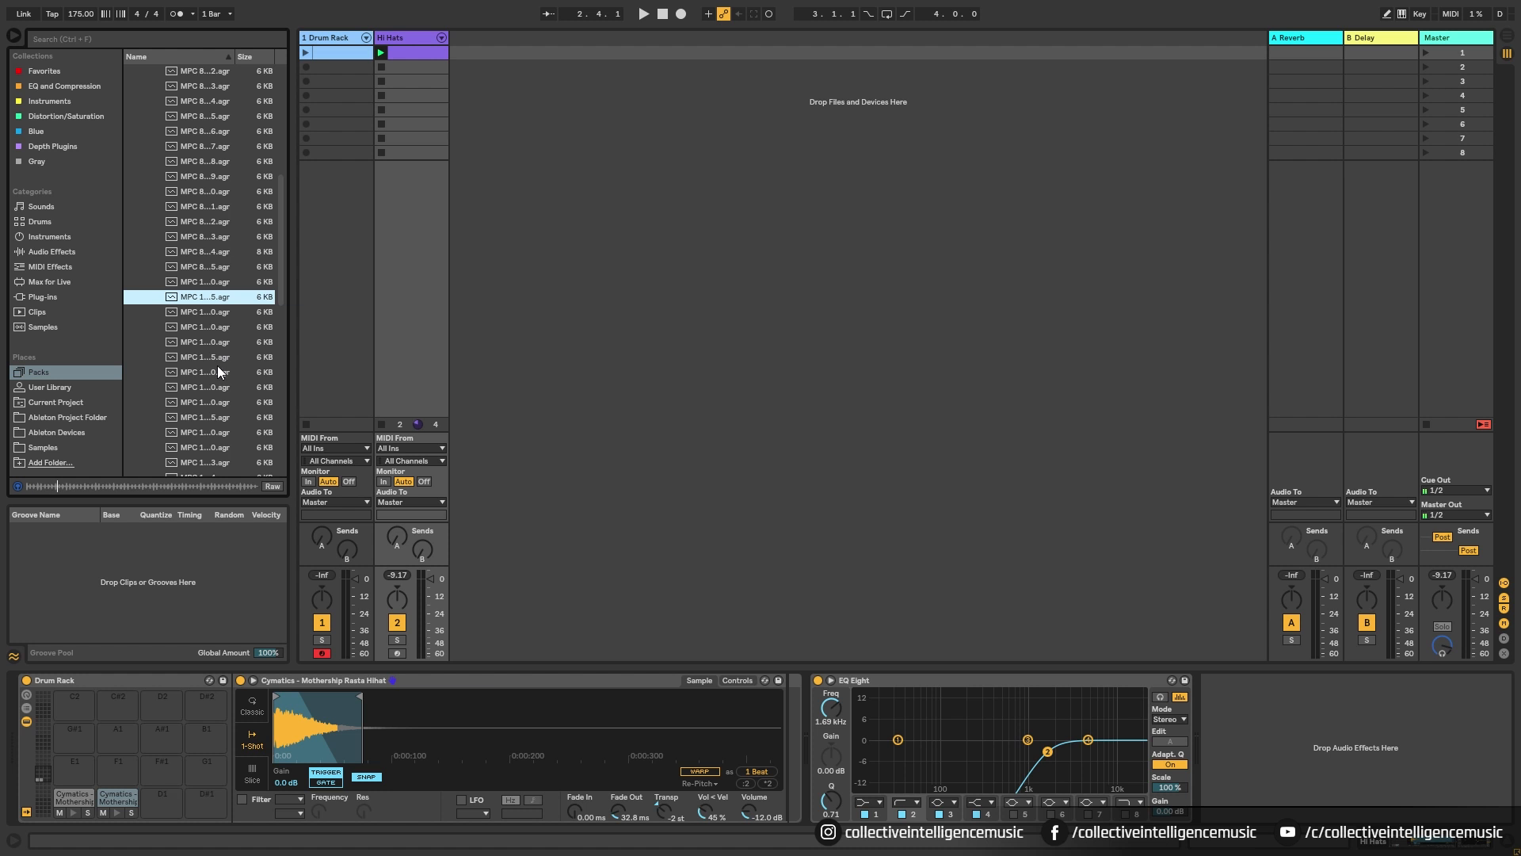
key(Down)
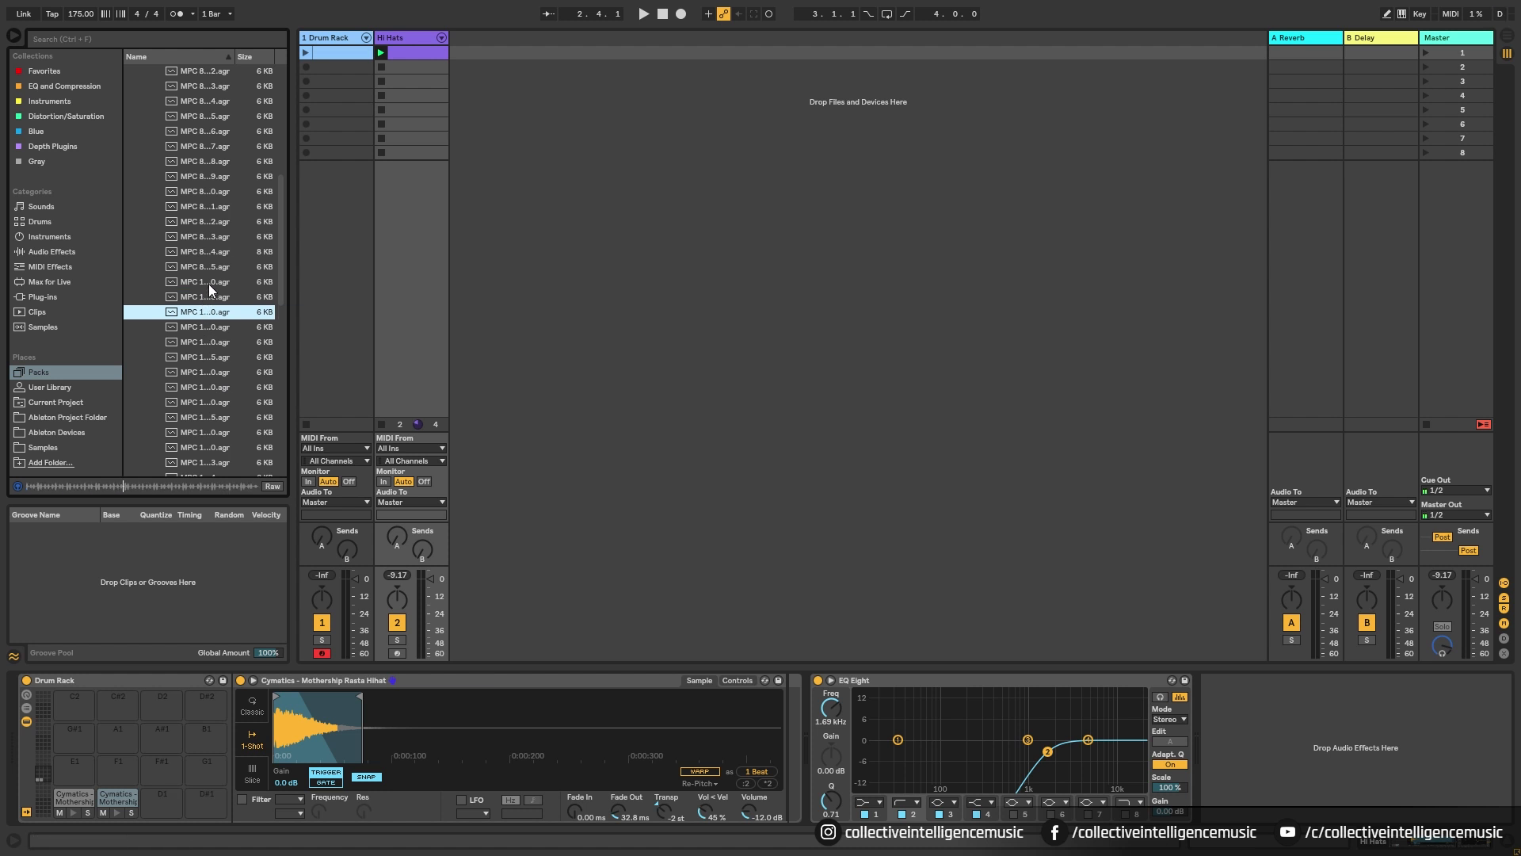
click(208, 283)
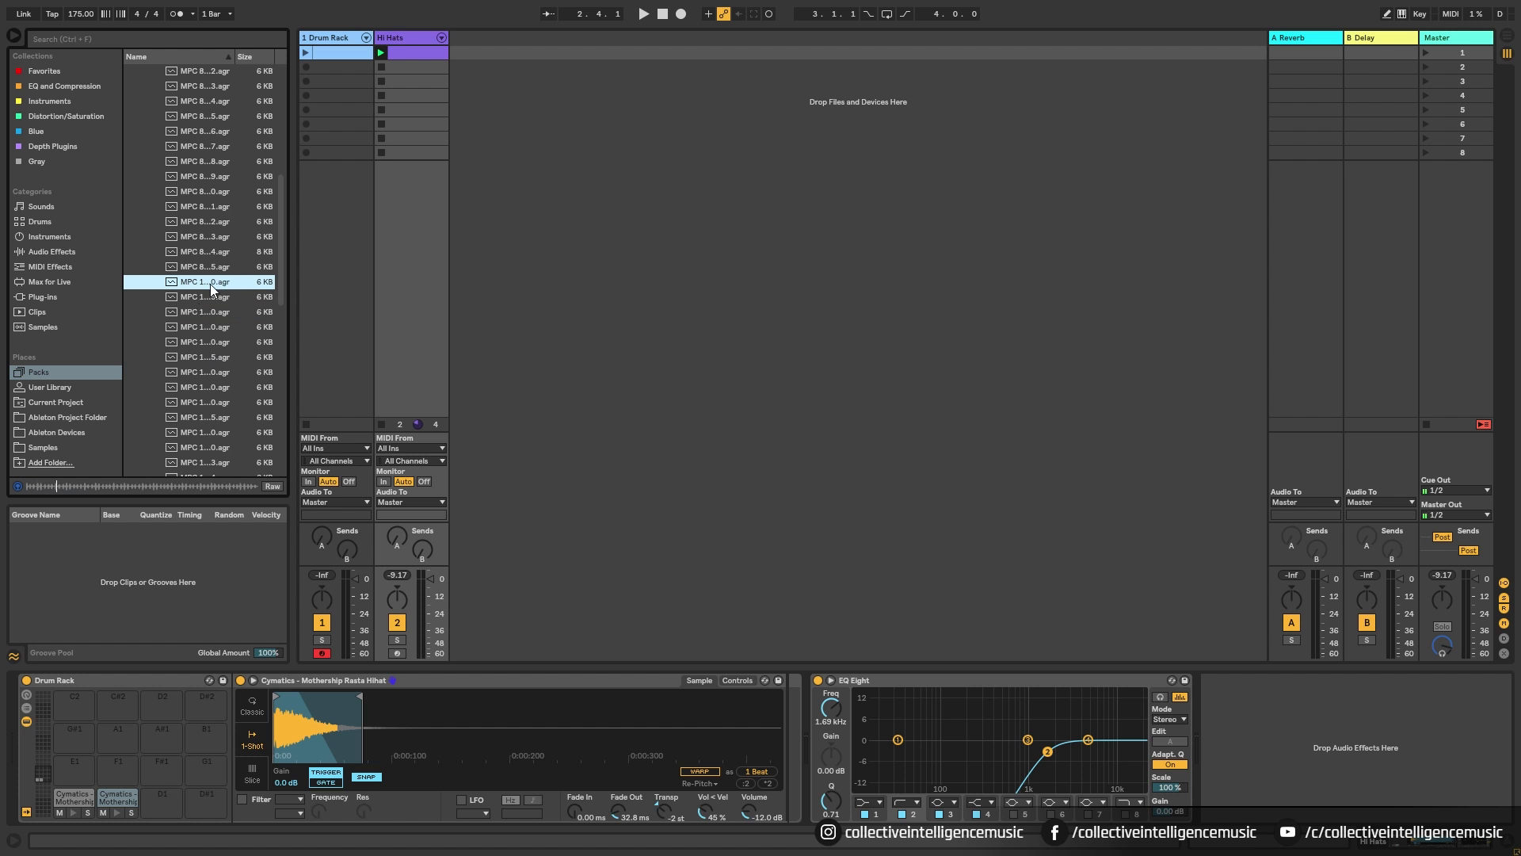
Apply the first MPC 16 groove to the clip in the Hi Hats track
scroll(182, 293, up, 4)
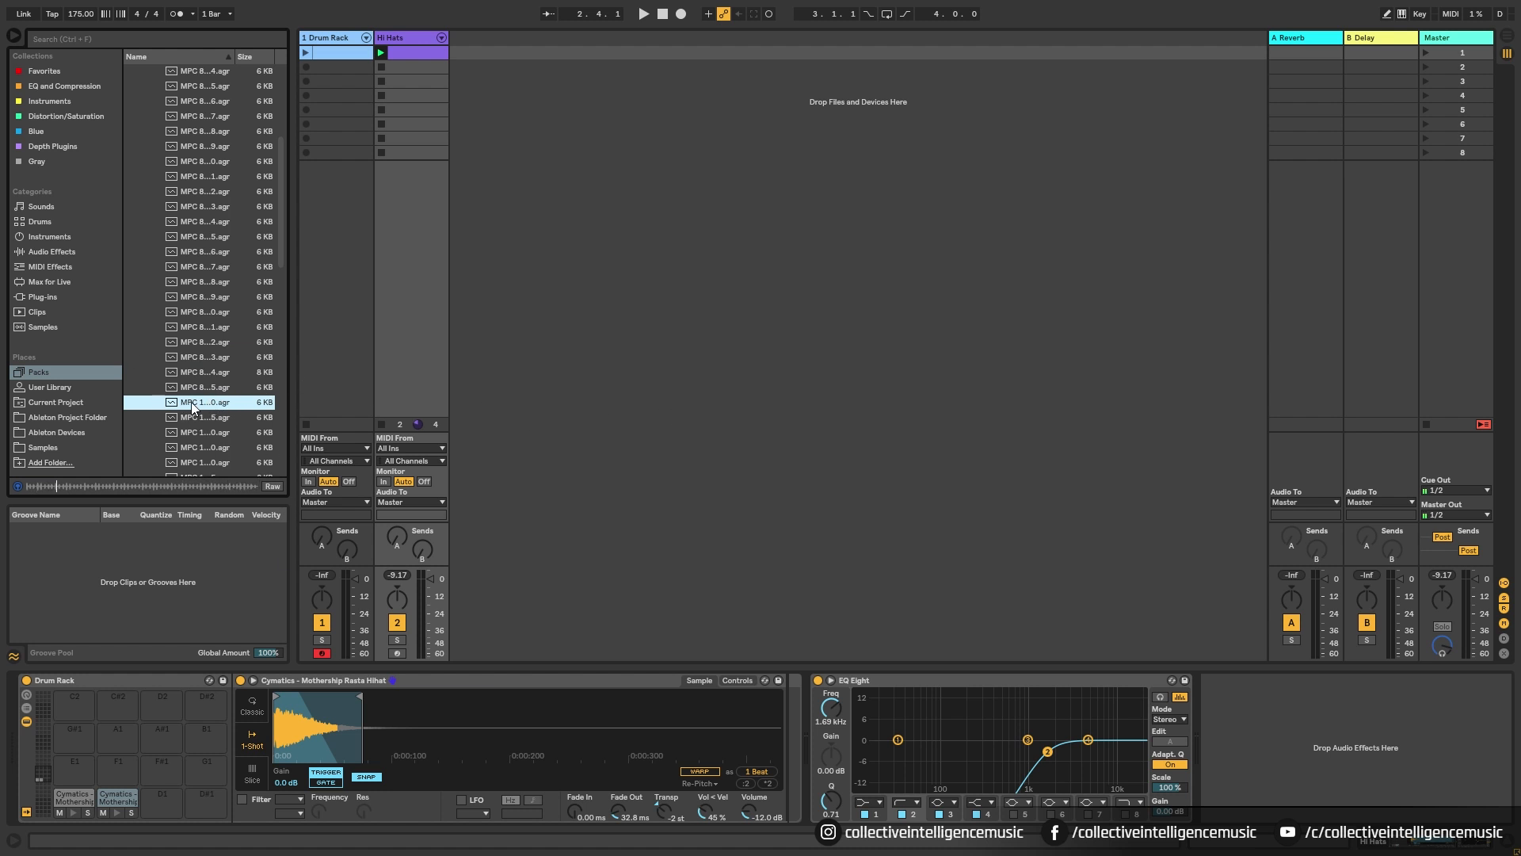
drag(185, 402, 389, 126)
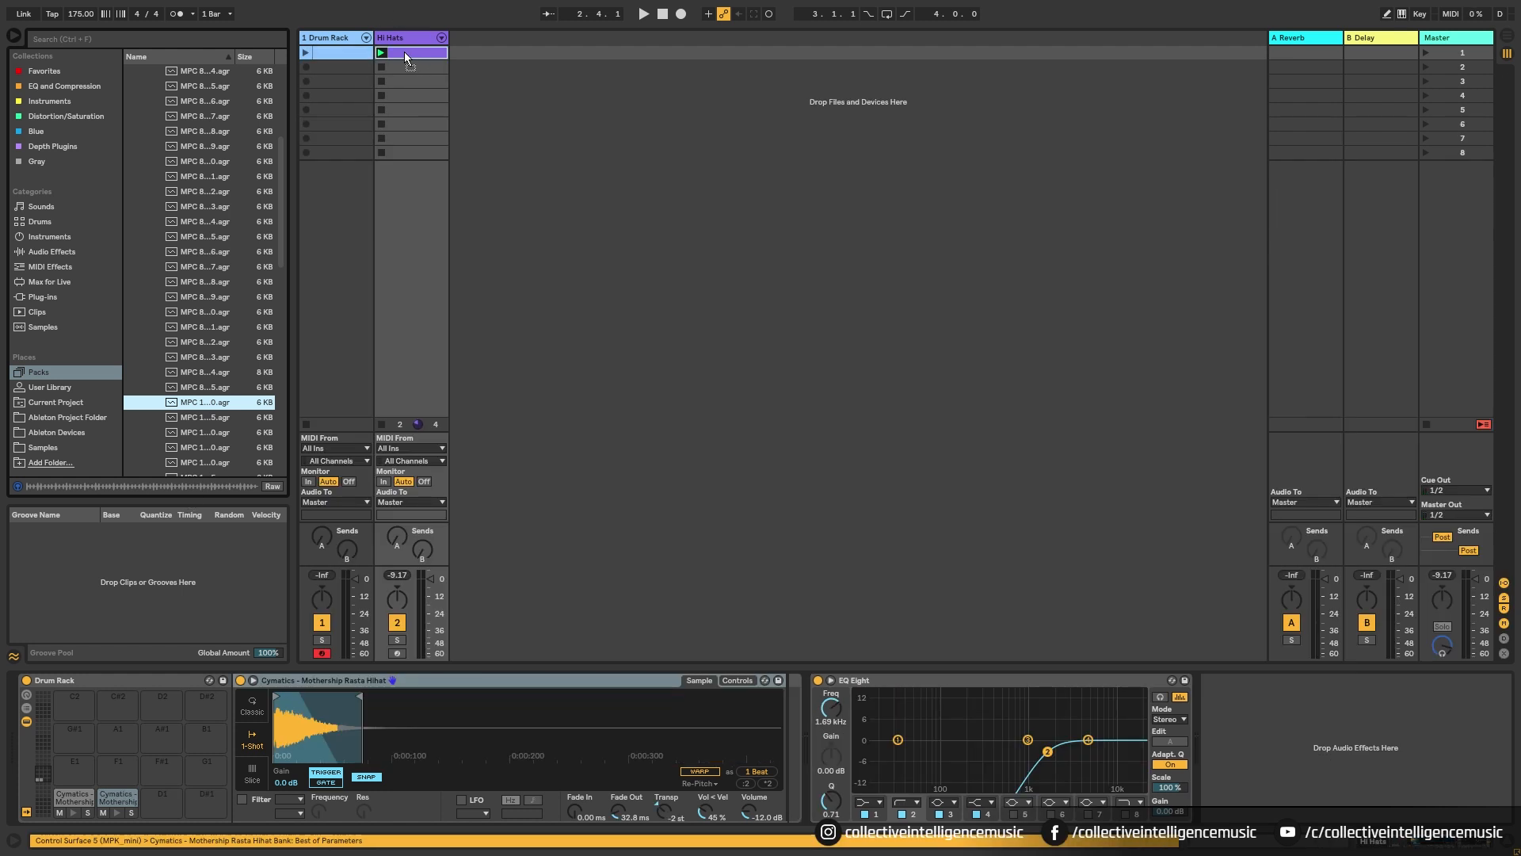
drag(412, 53, 415, 51)
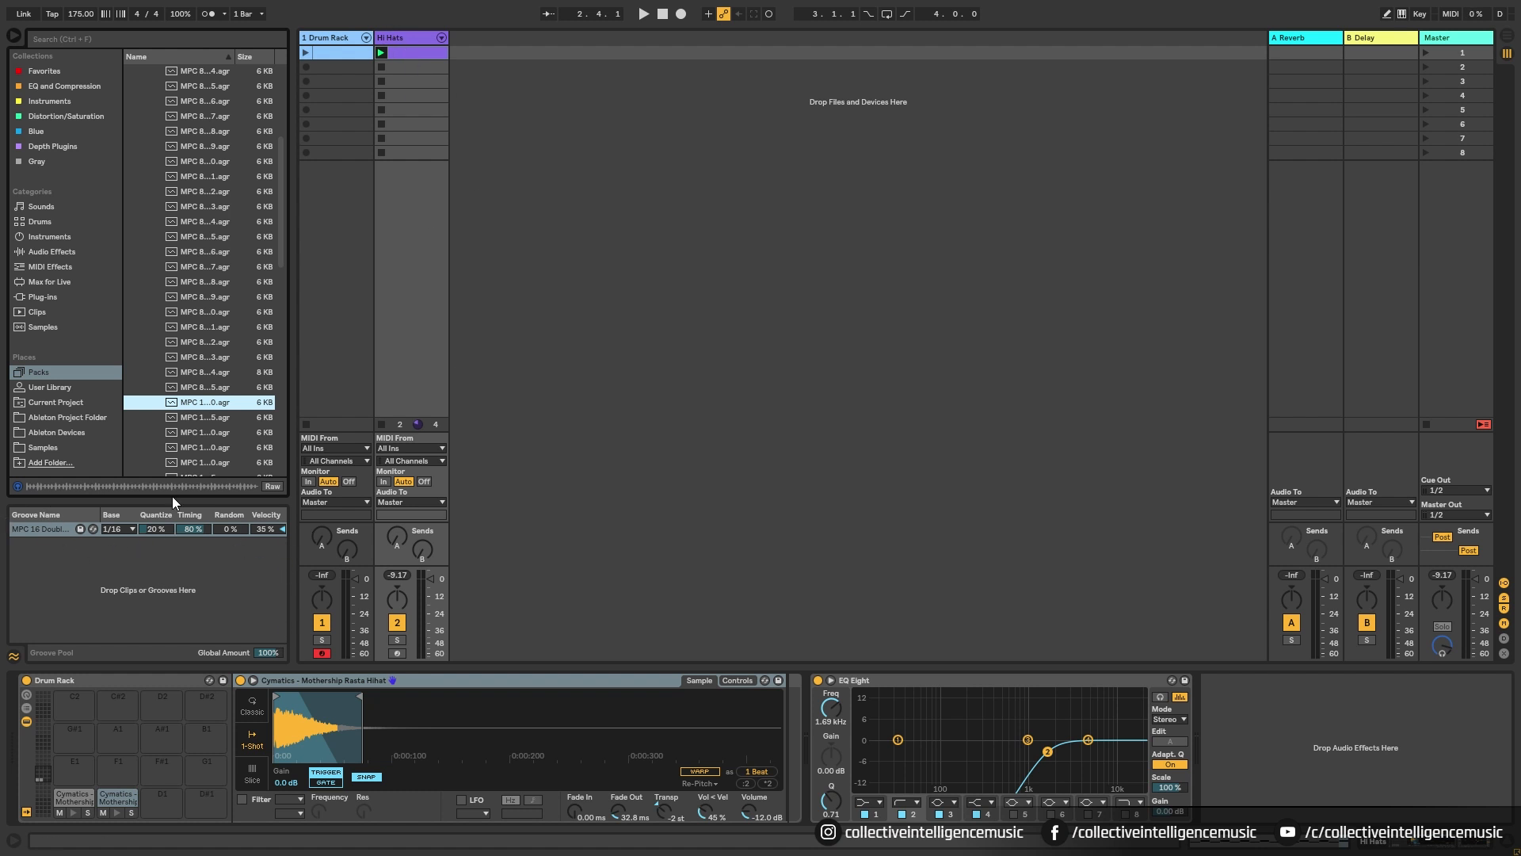
Launch the hi-hat clip and set the applied MPC 16 groove's Velocity and Quantize amounts to 100%
click(381, 52)
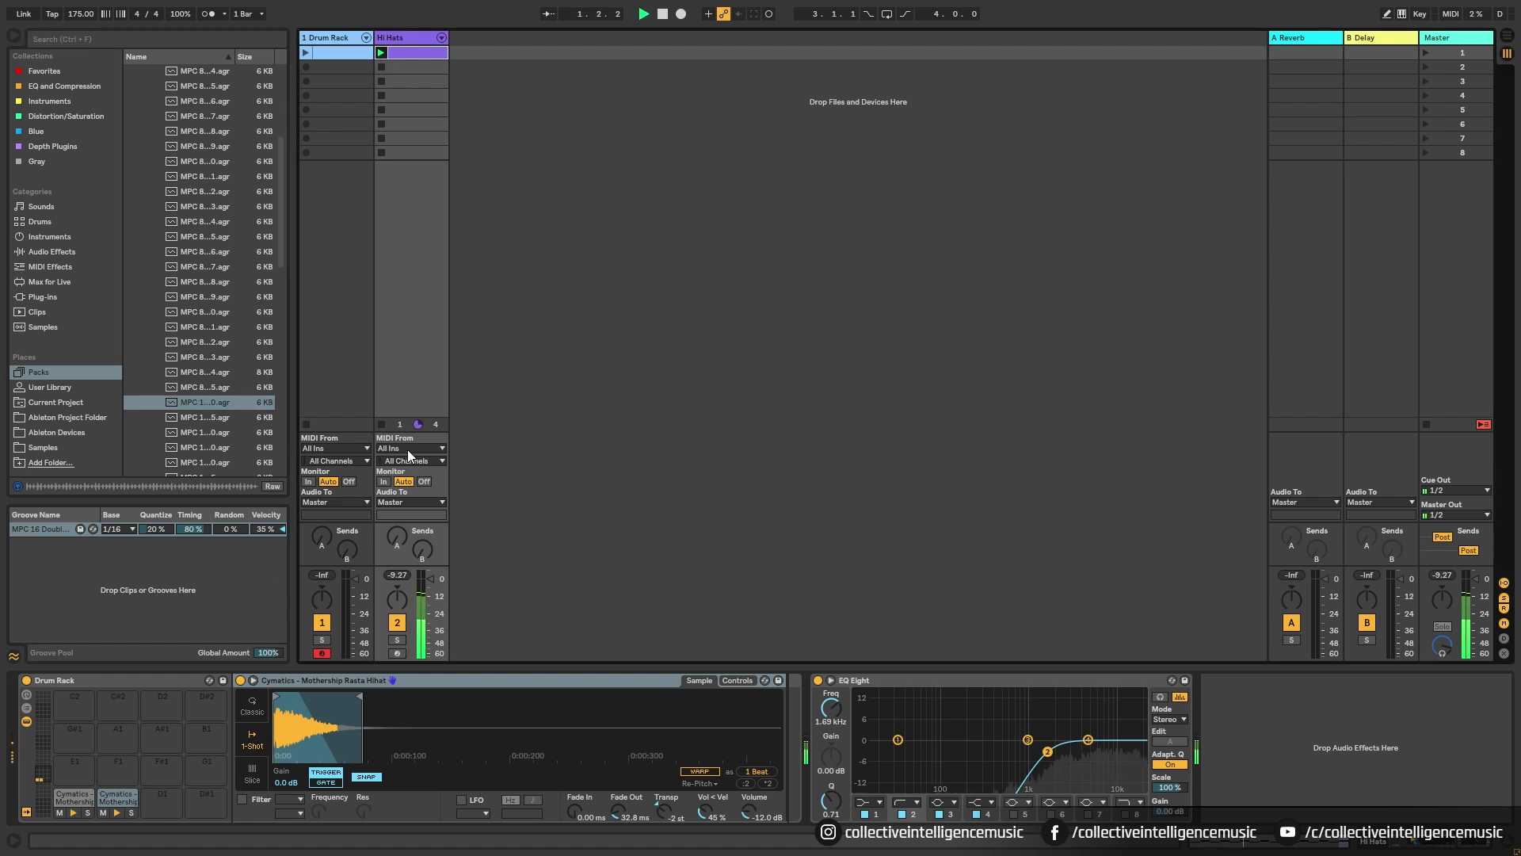
drag(266, 530, 266, 478)
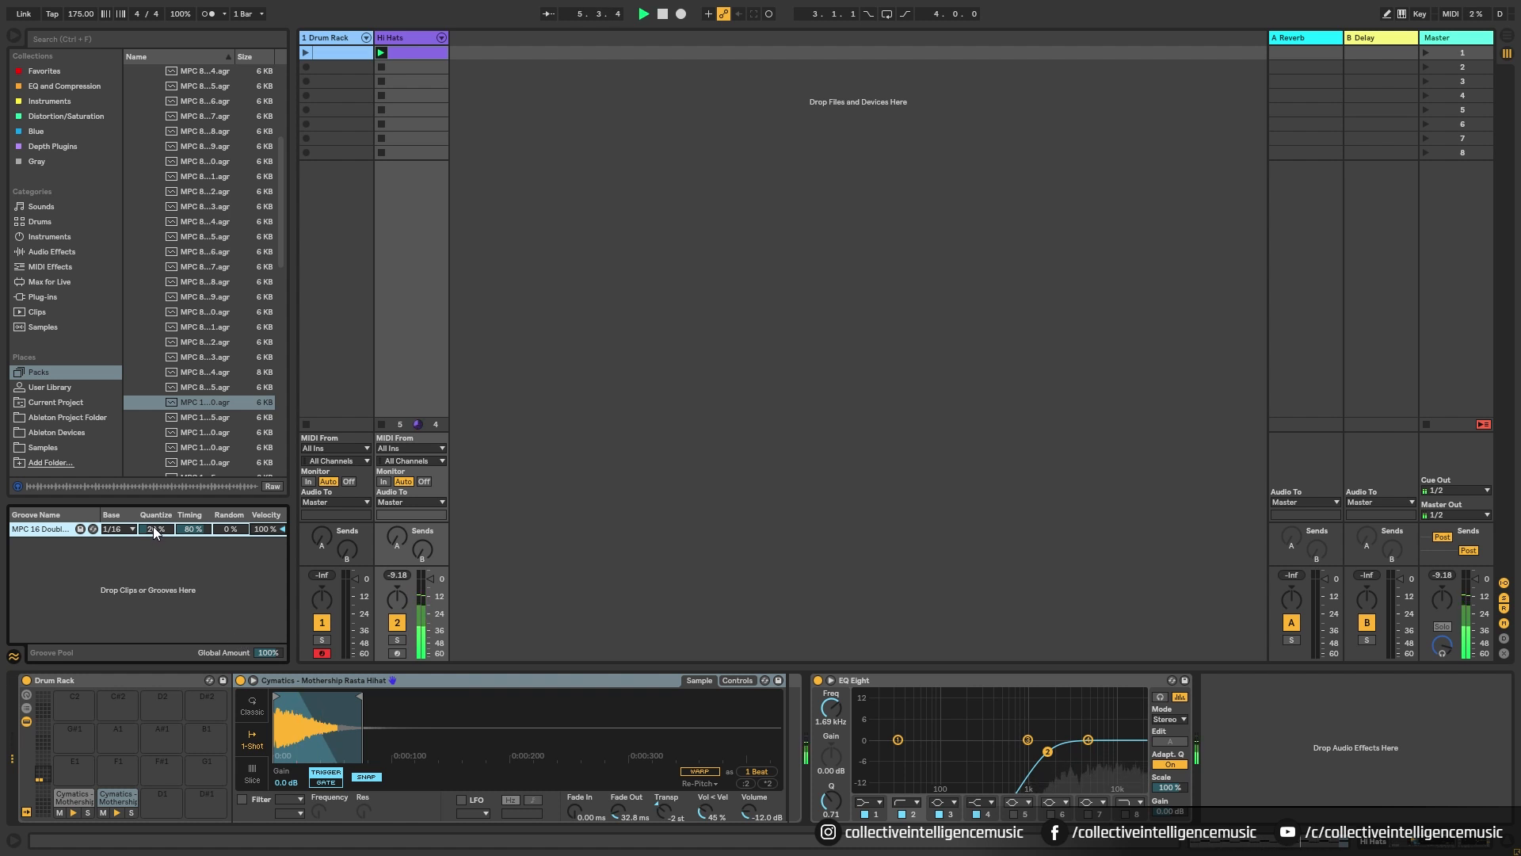
drag(154, 526, 154, 463)
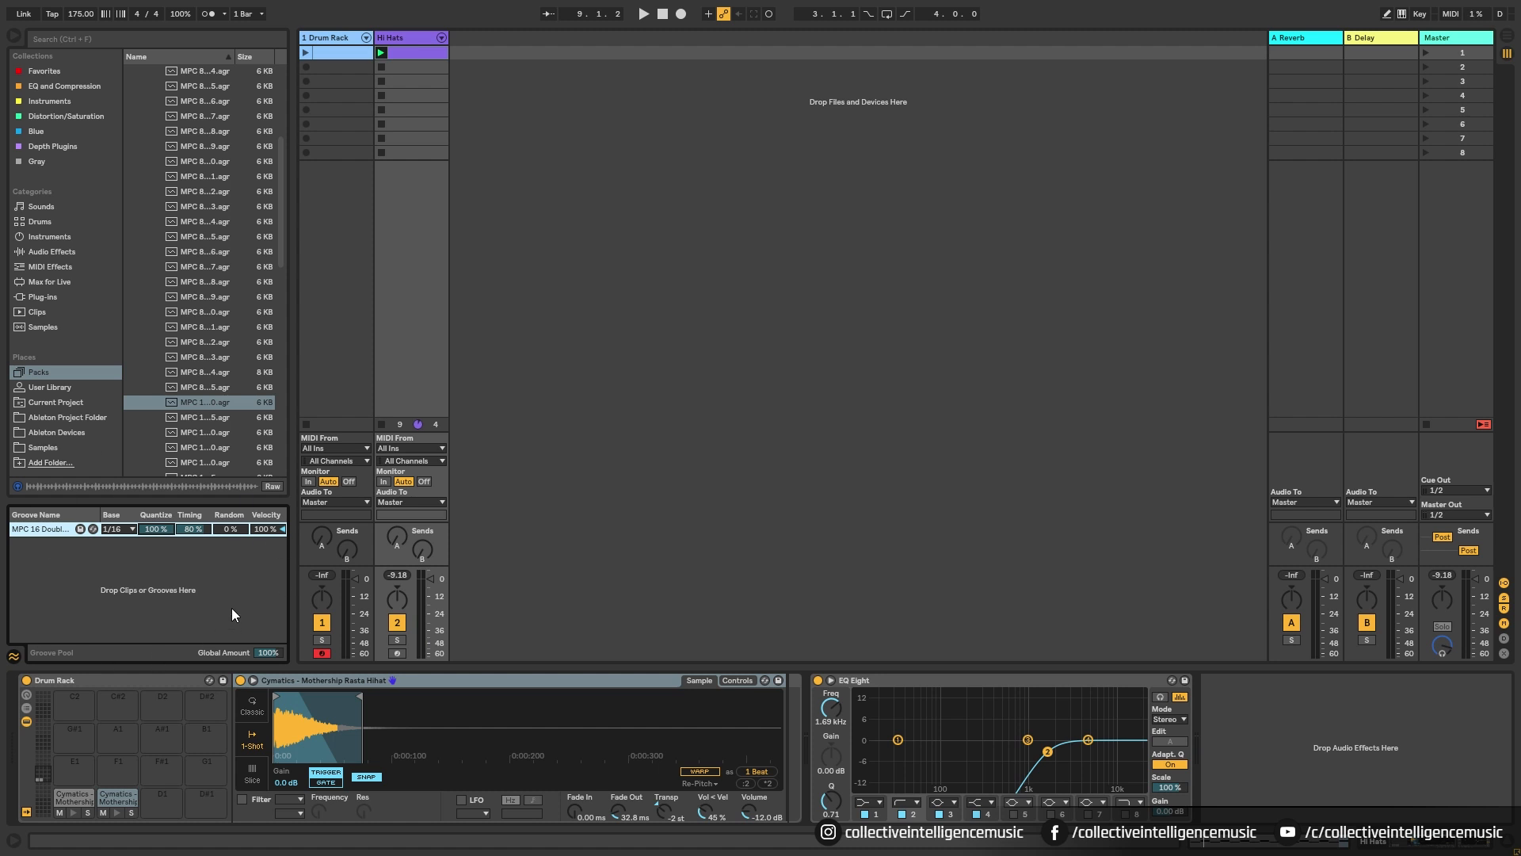
Launch the first Drum Rack clip alongside the hi-hats and close the enlarged EQ Eight display of the snare
key(alt+Tab)
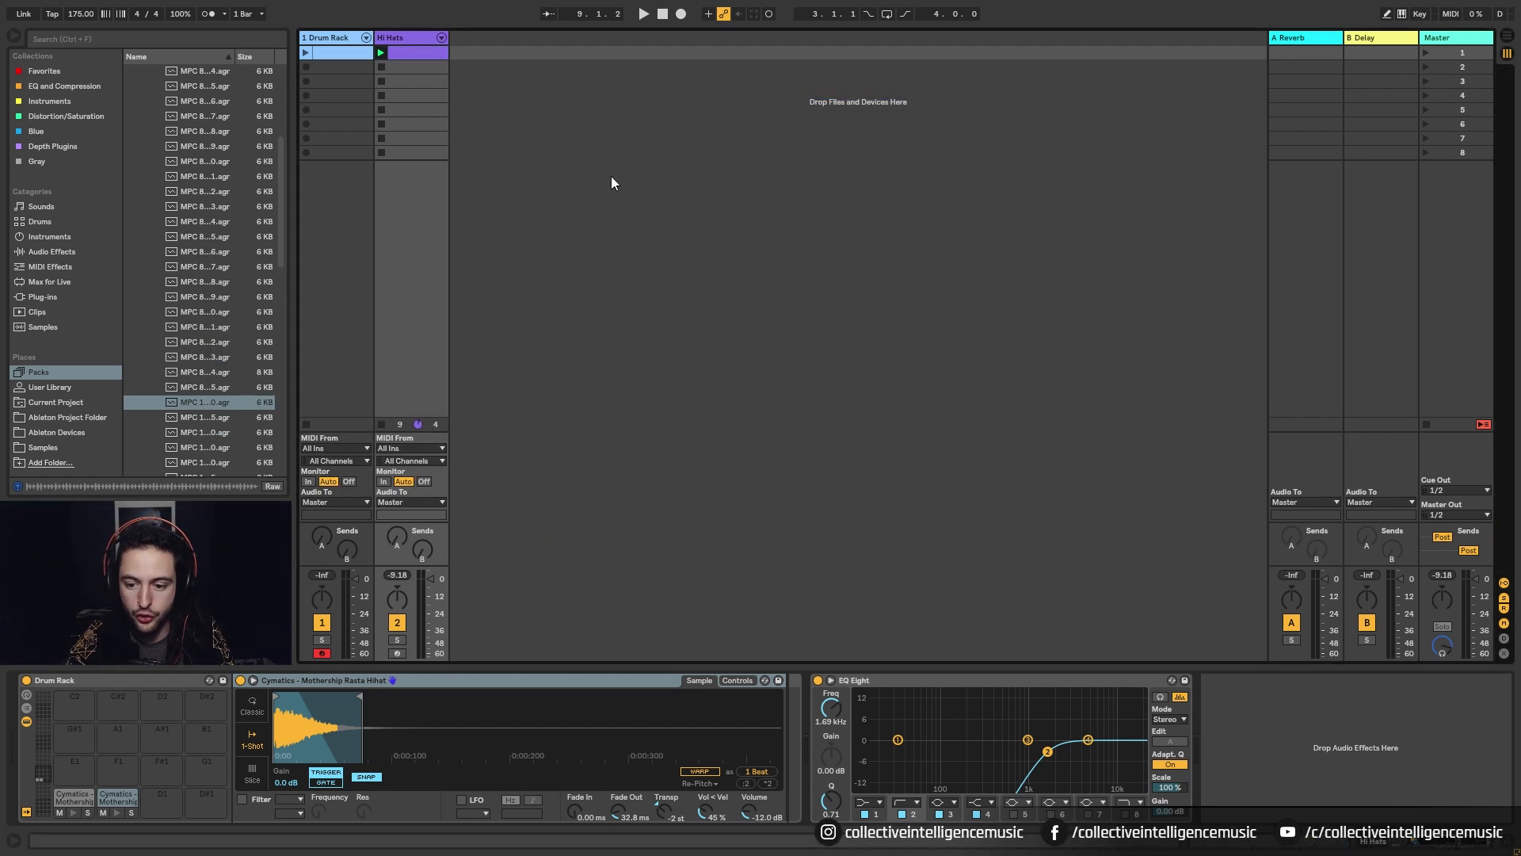
click(306, 51)
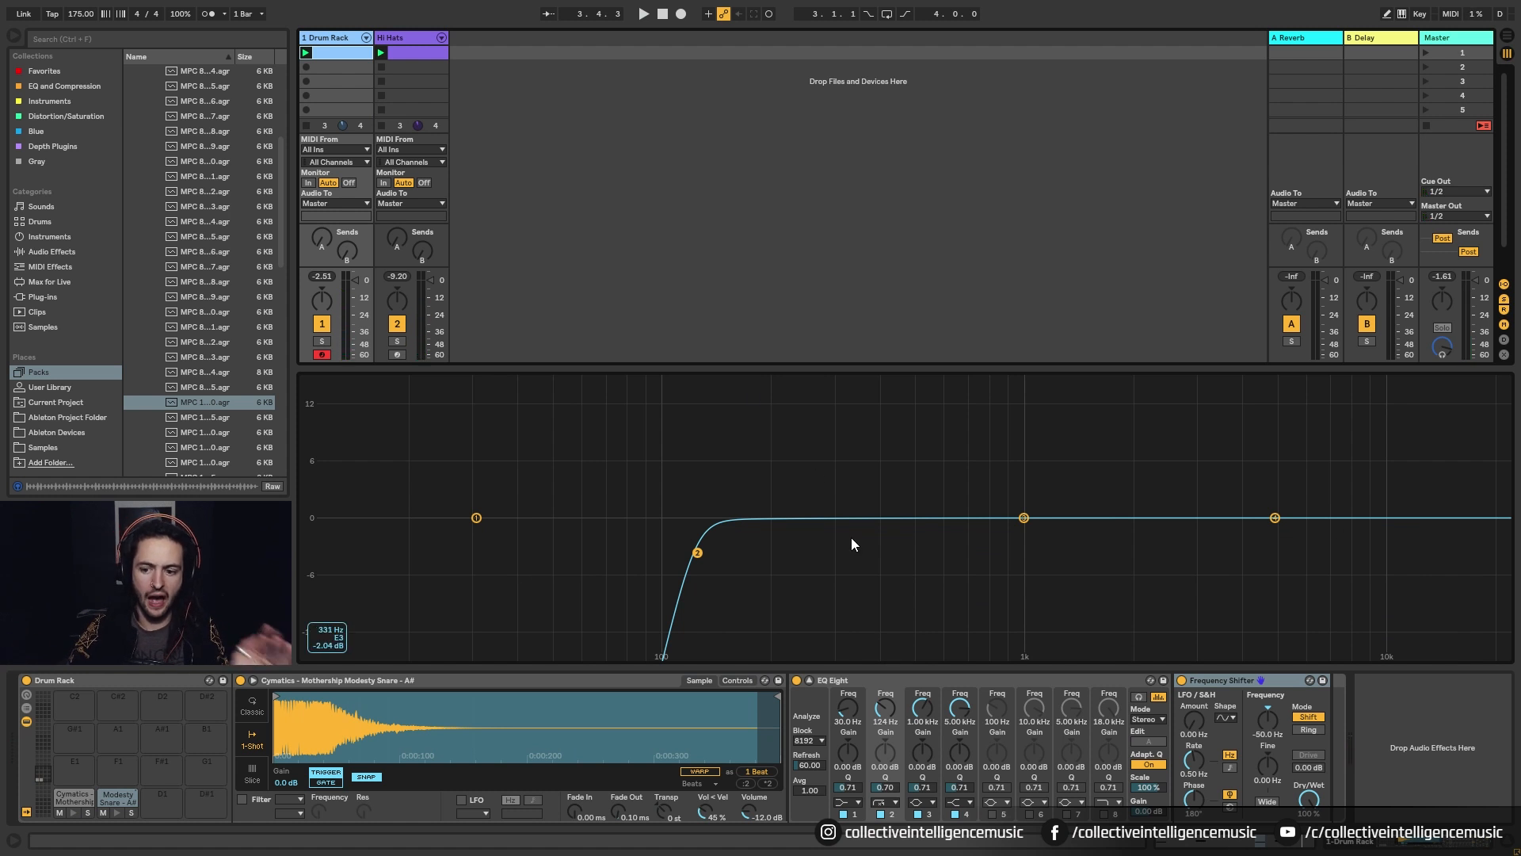
double_click(841, 452)
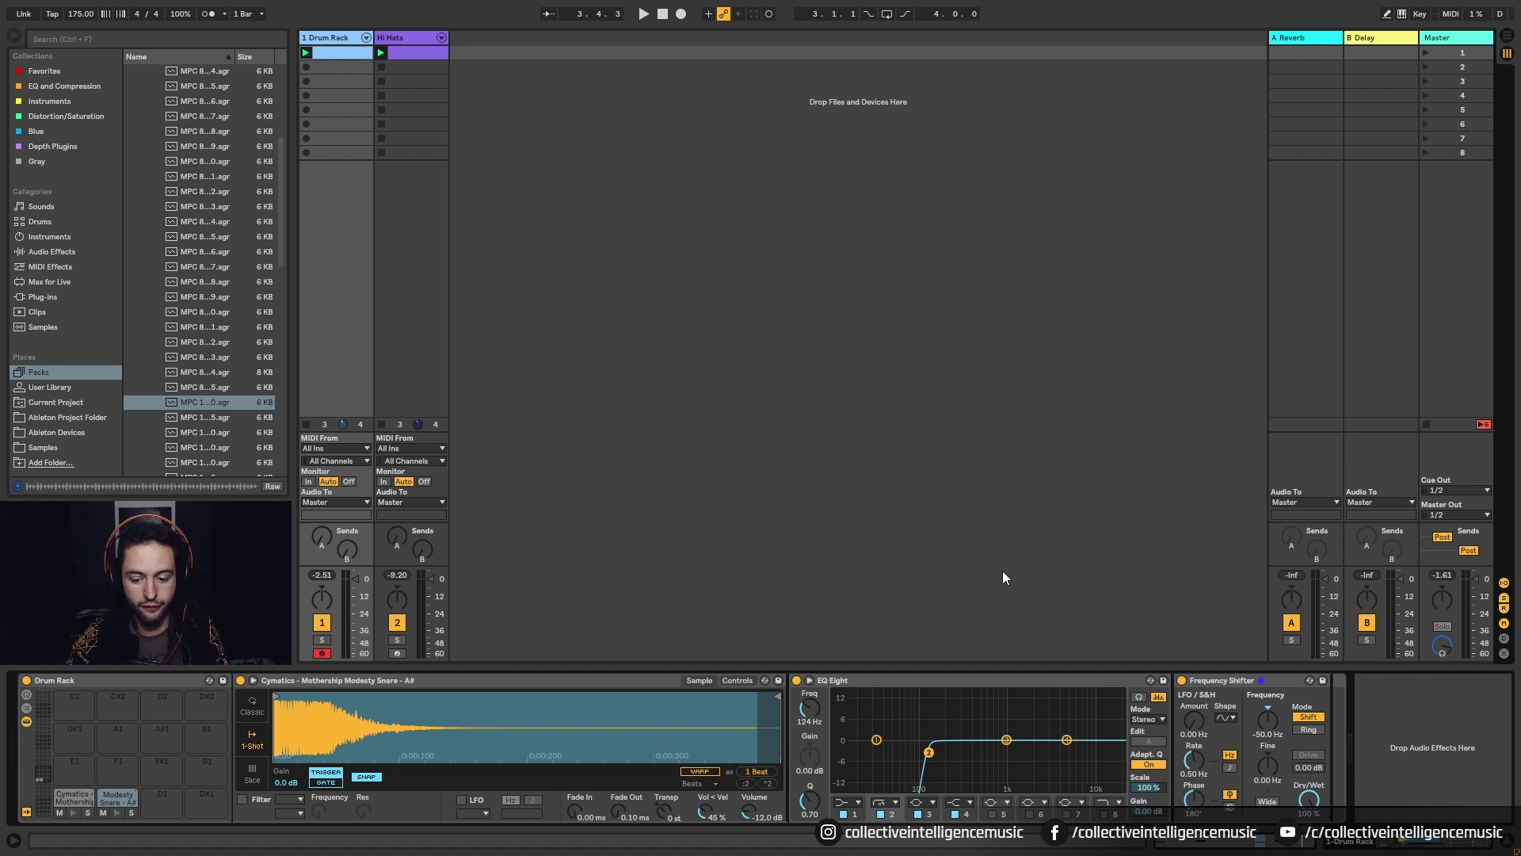
Add a Compressor after the EQ Eight on the Hi Hats track and turn on its sidechain
click(413, 60)
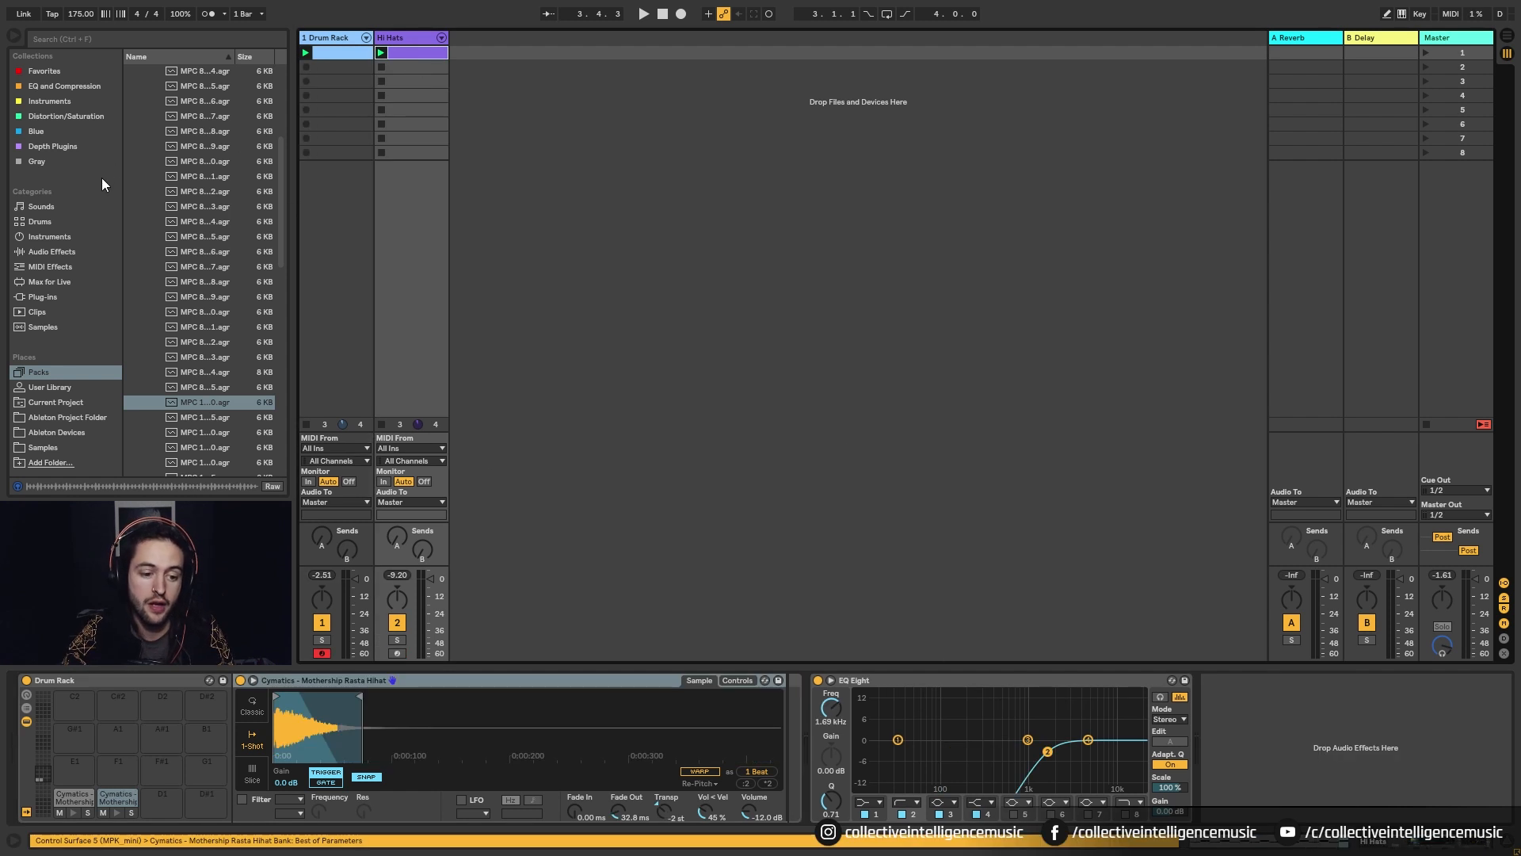
click(53, 251)
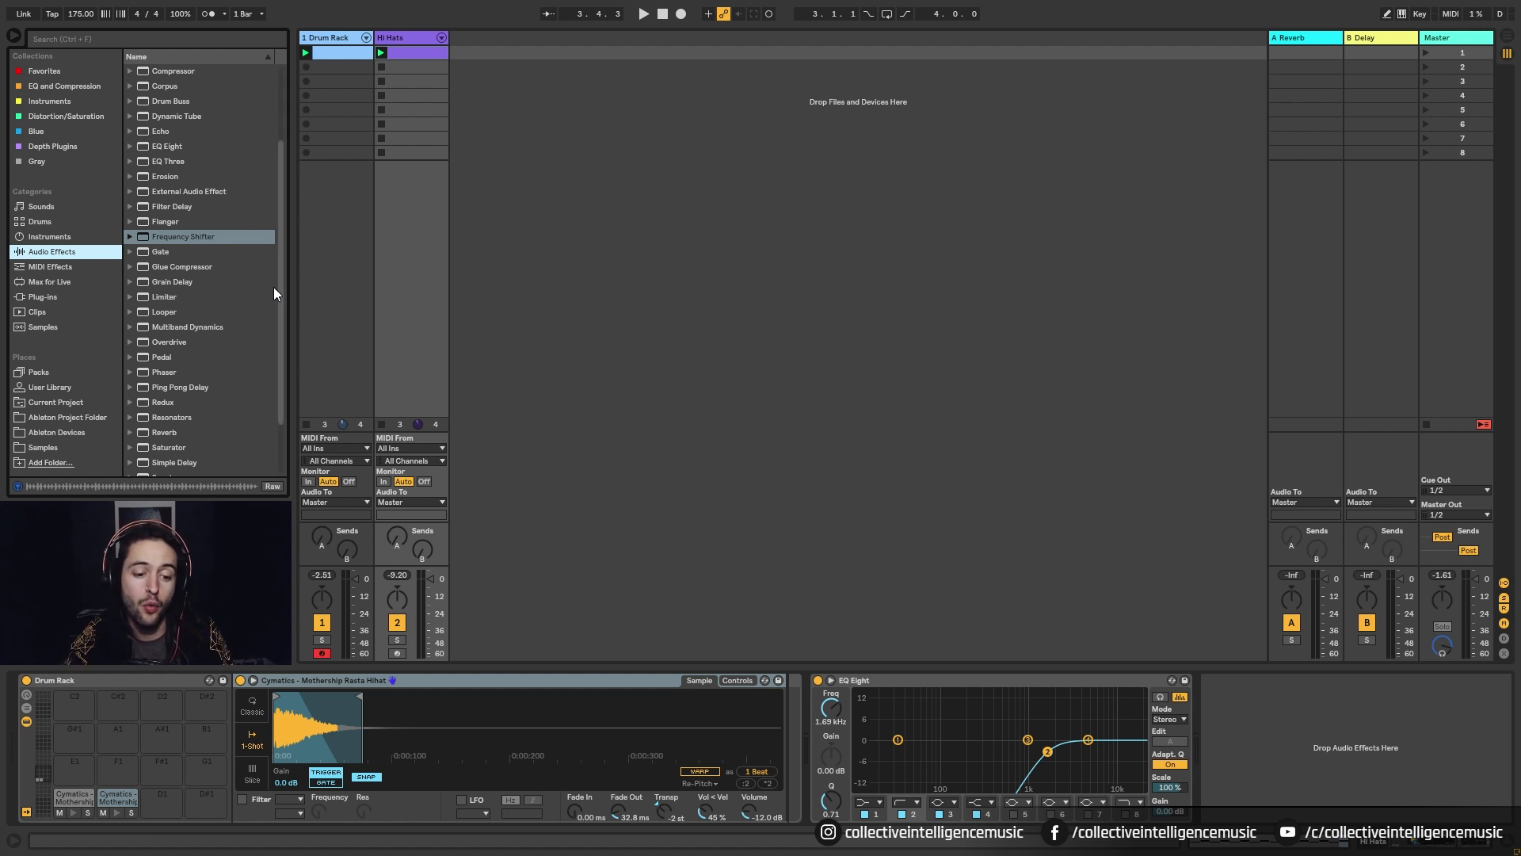
scroll(271, 287, down, 3)
scroll(206, 252, up, 7)
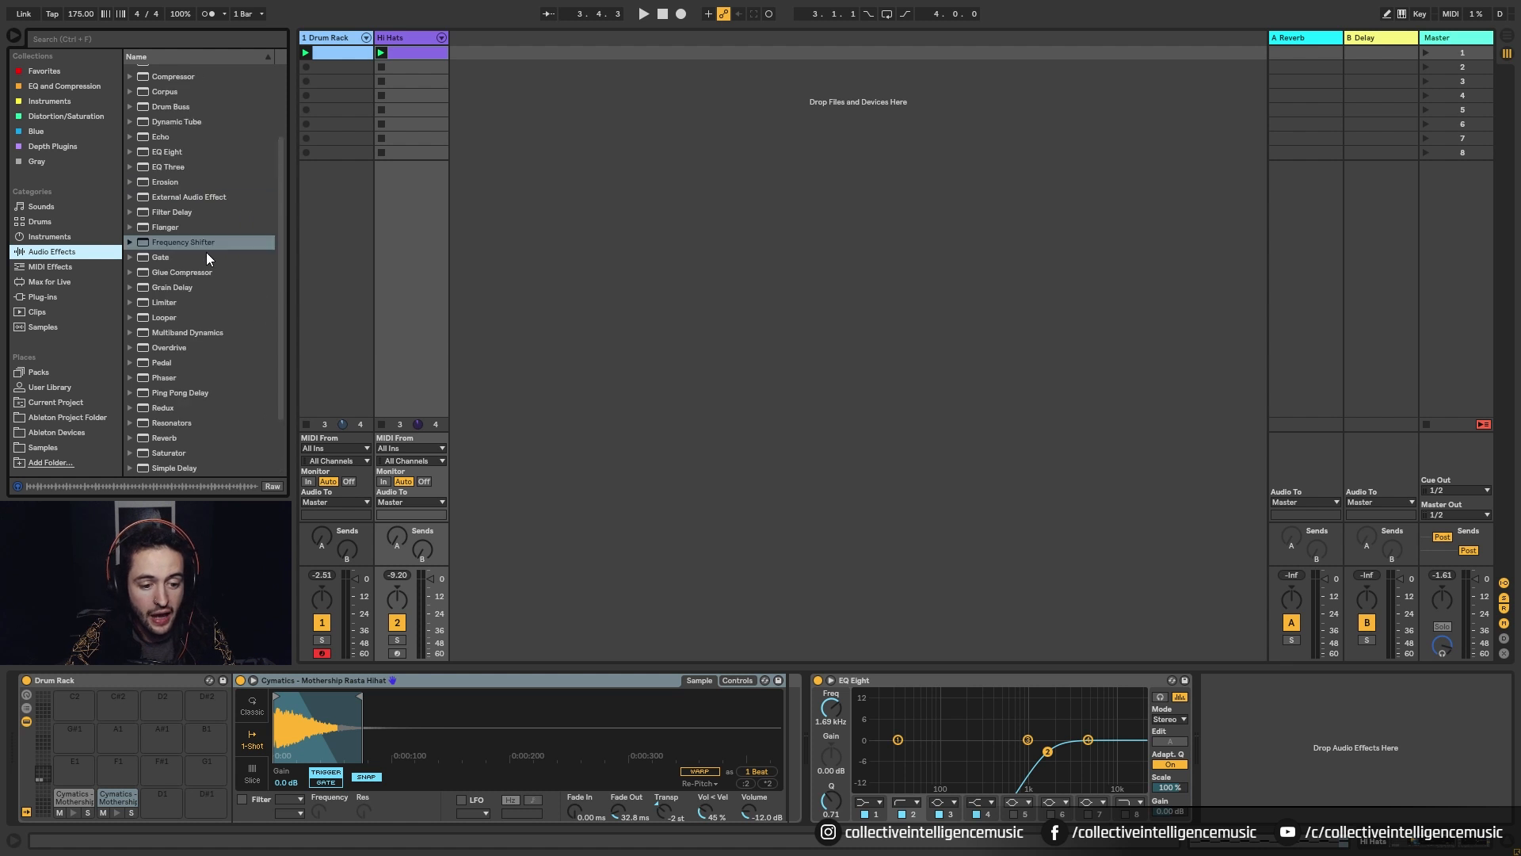
click(175, 177)
click(401, 39)
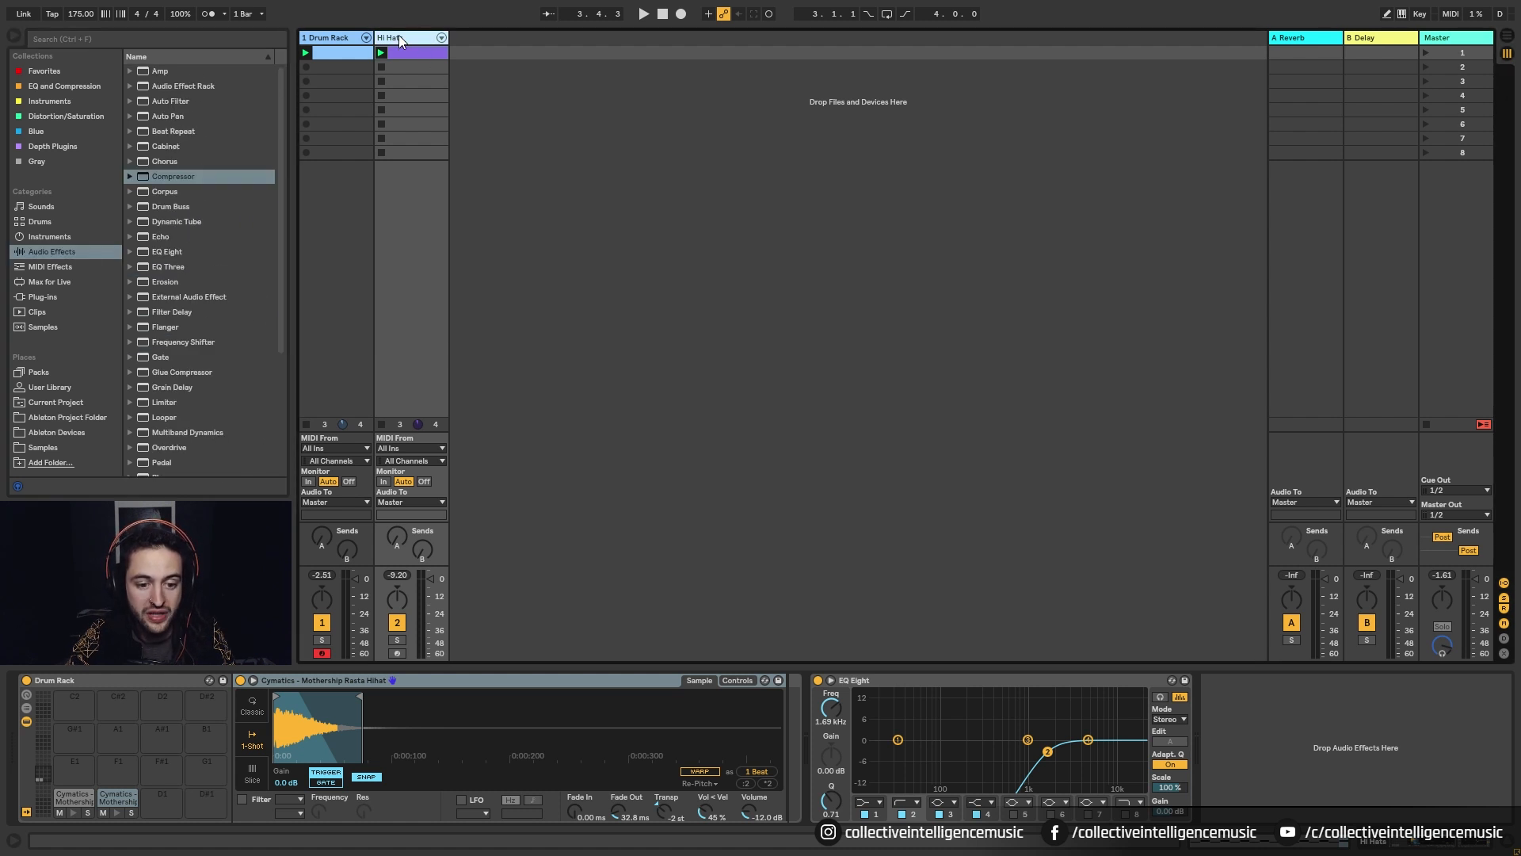
drag(149, 175, 1295, 756)
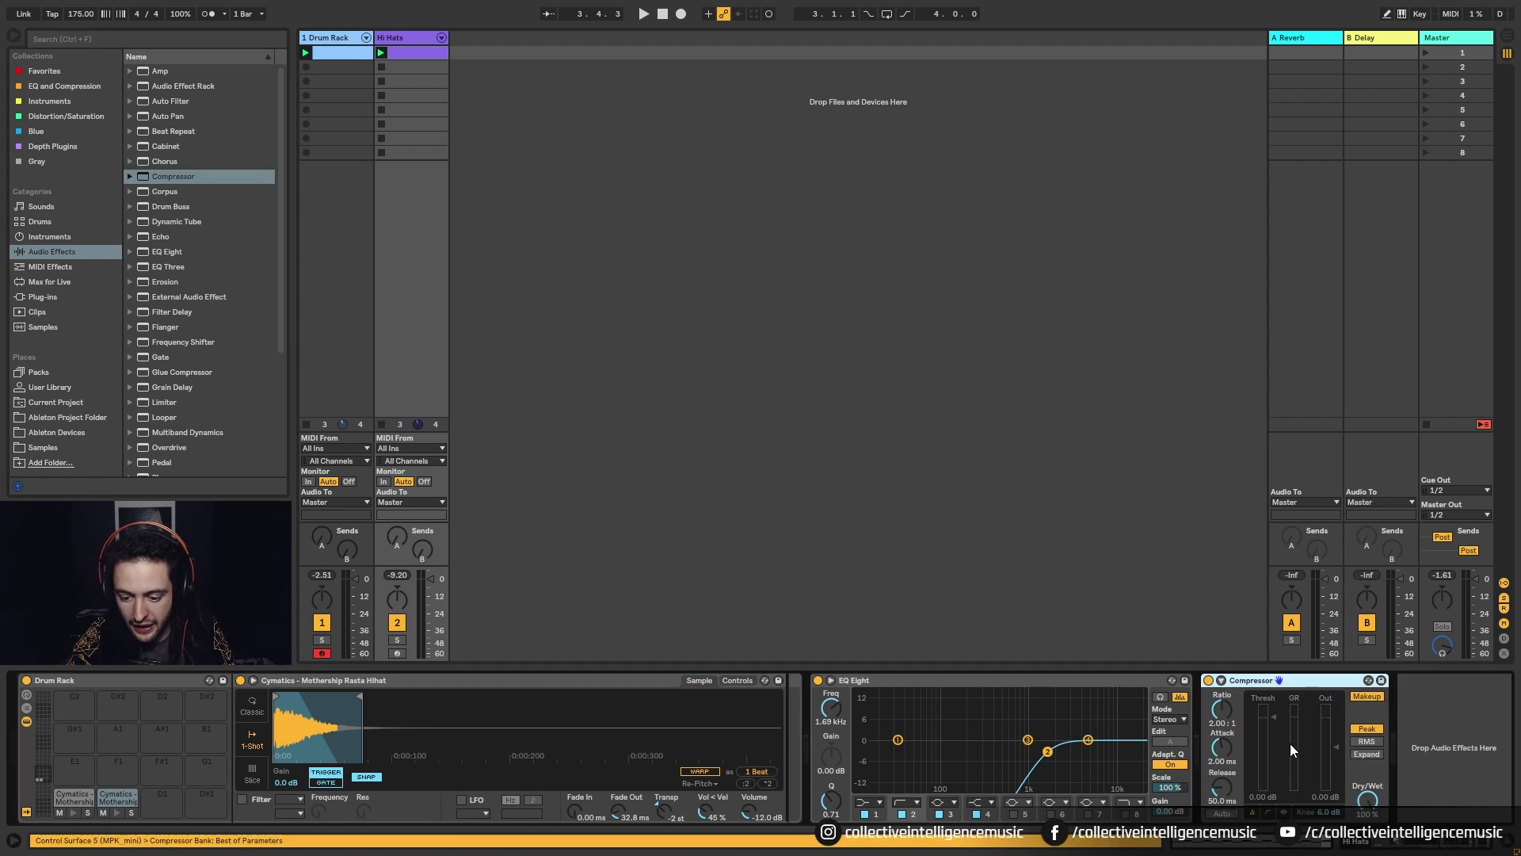
click(1222, 681)
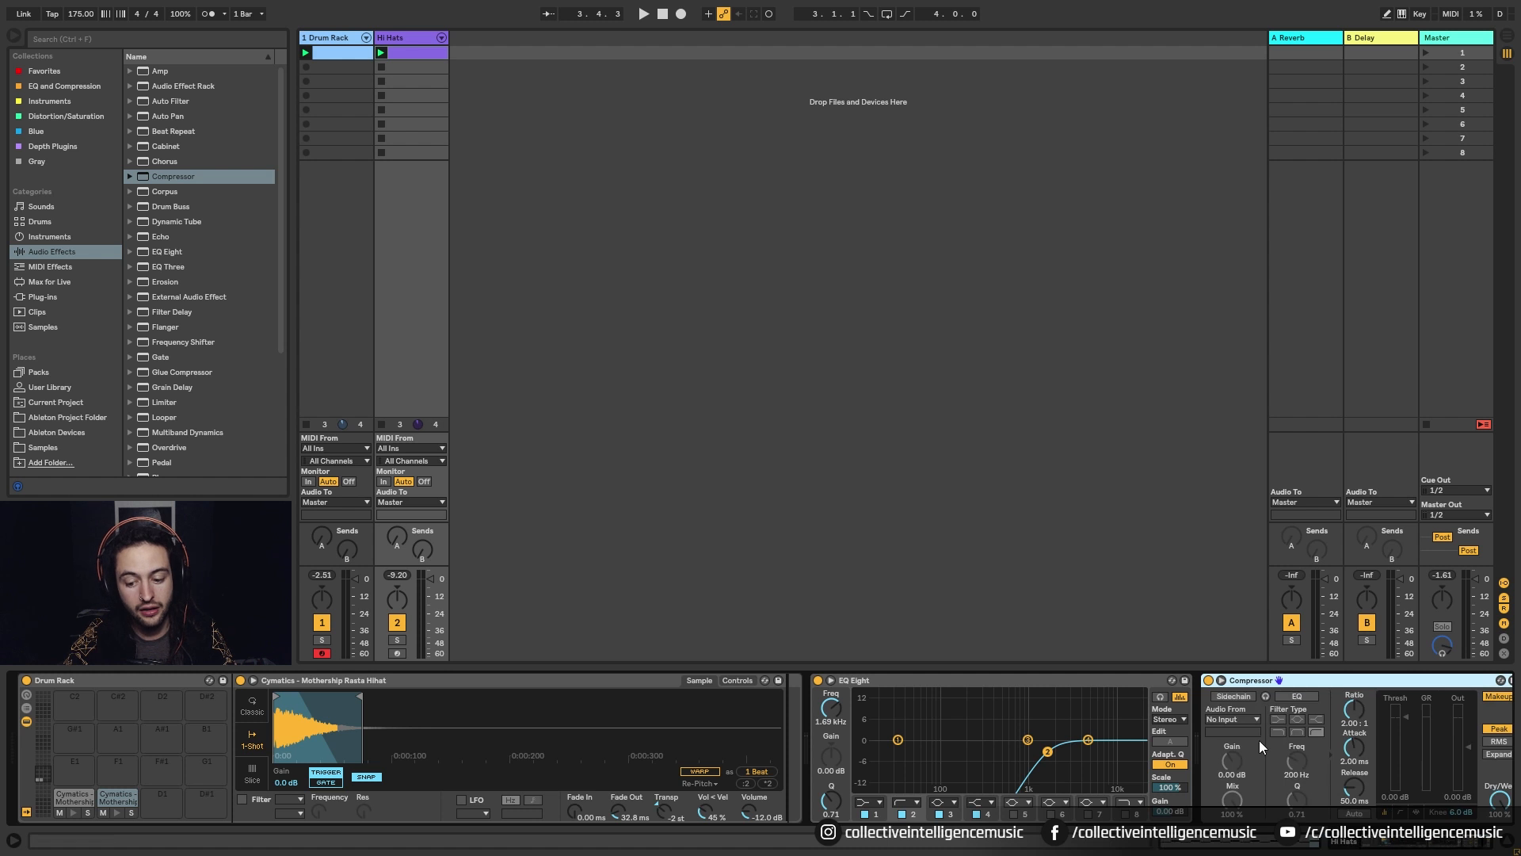
click(1230, 697)
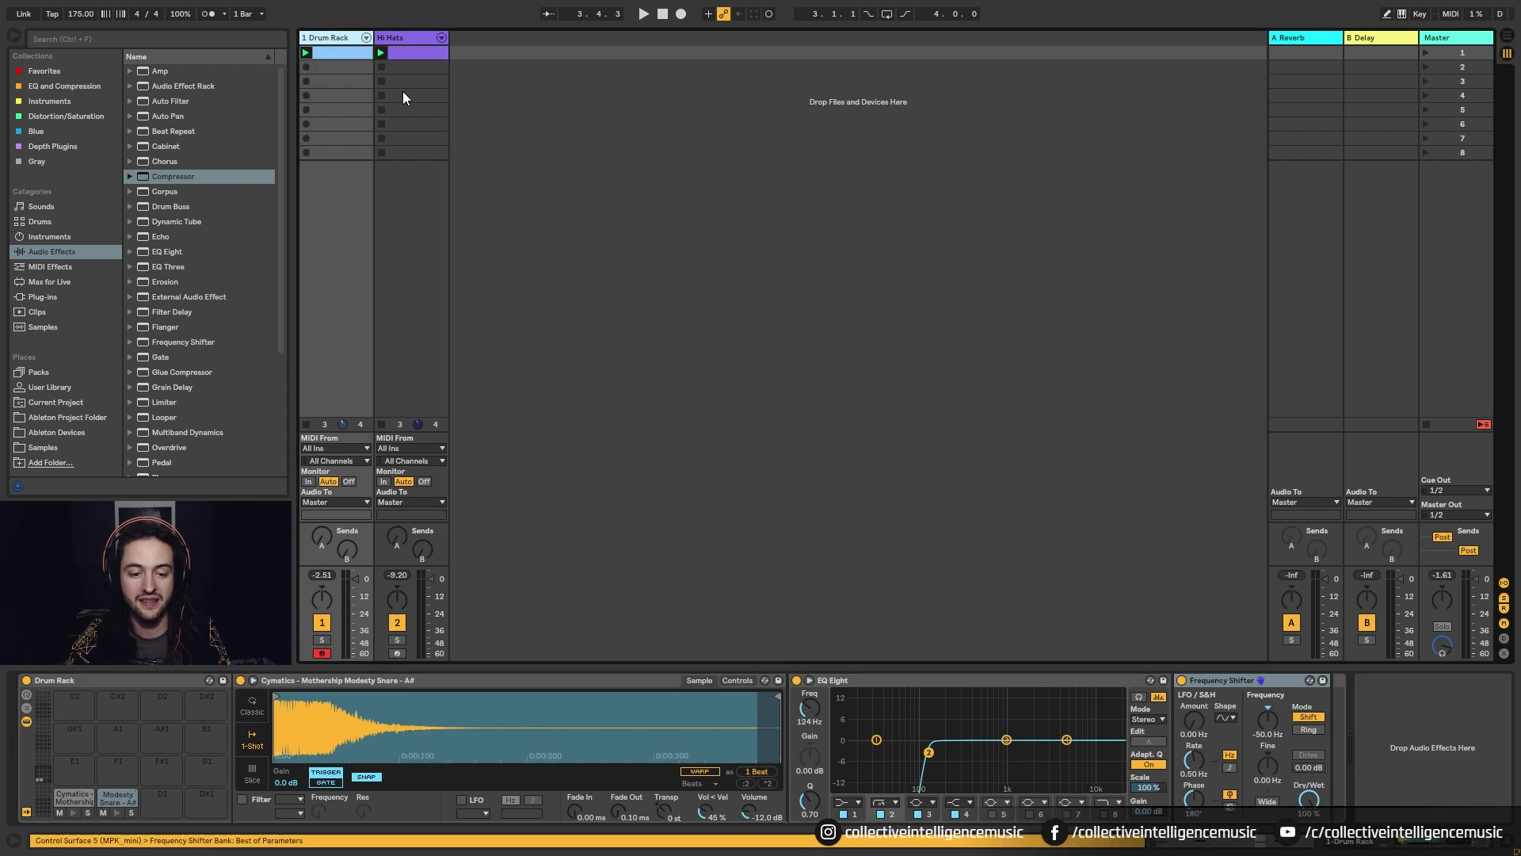
Rename the Drum Rack track "Kick Snare"
key(ctrl+r)
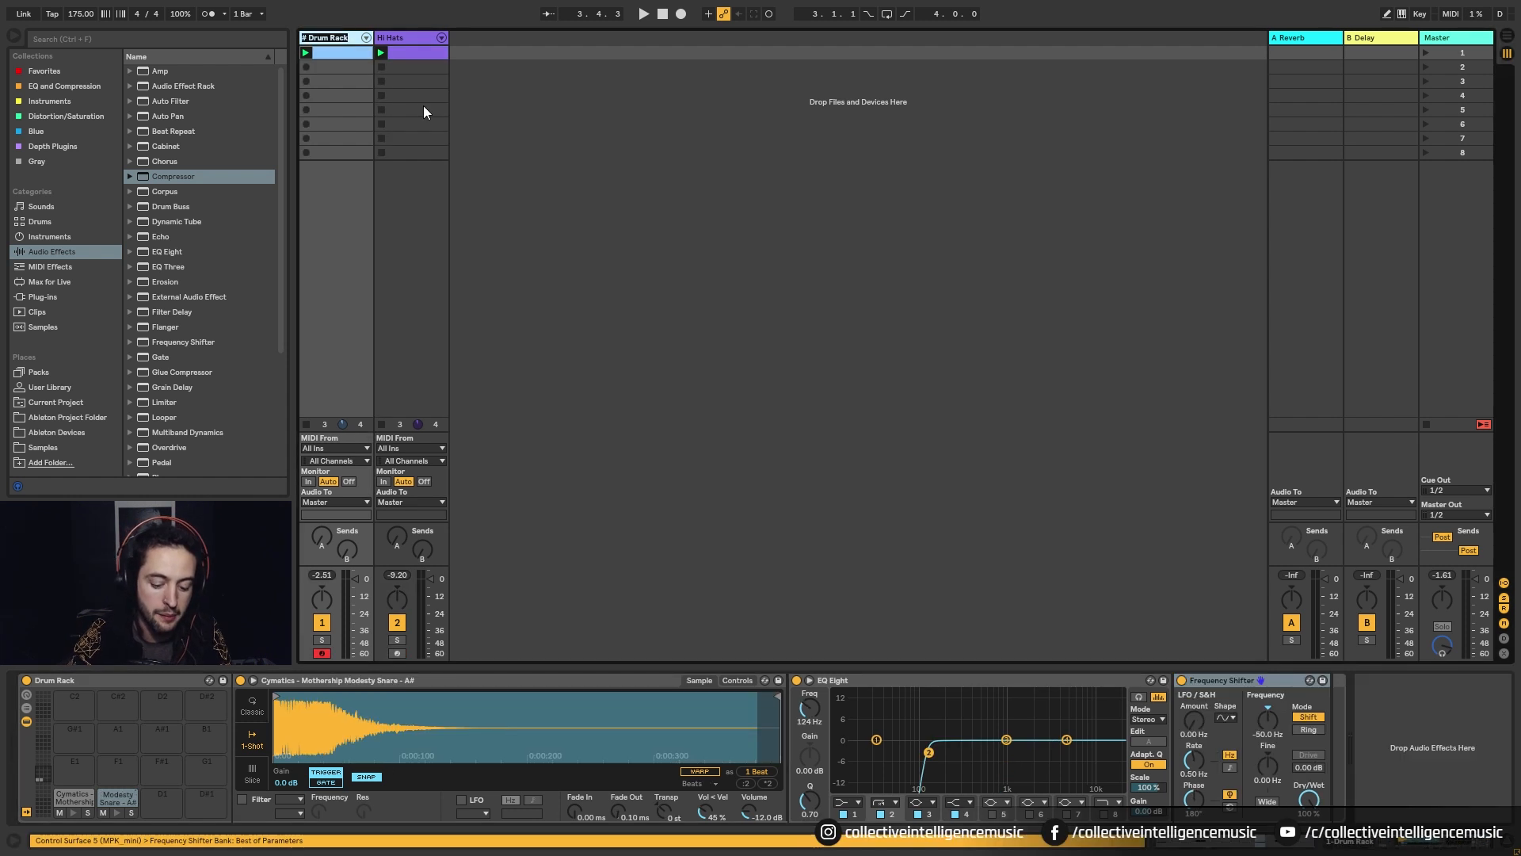
text(Kick N)
key(BackSpace)
text(Snare)
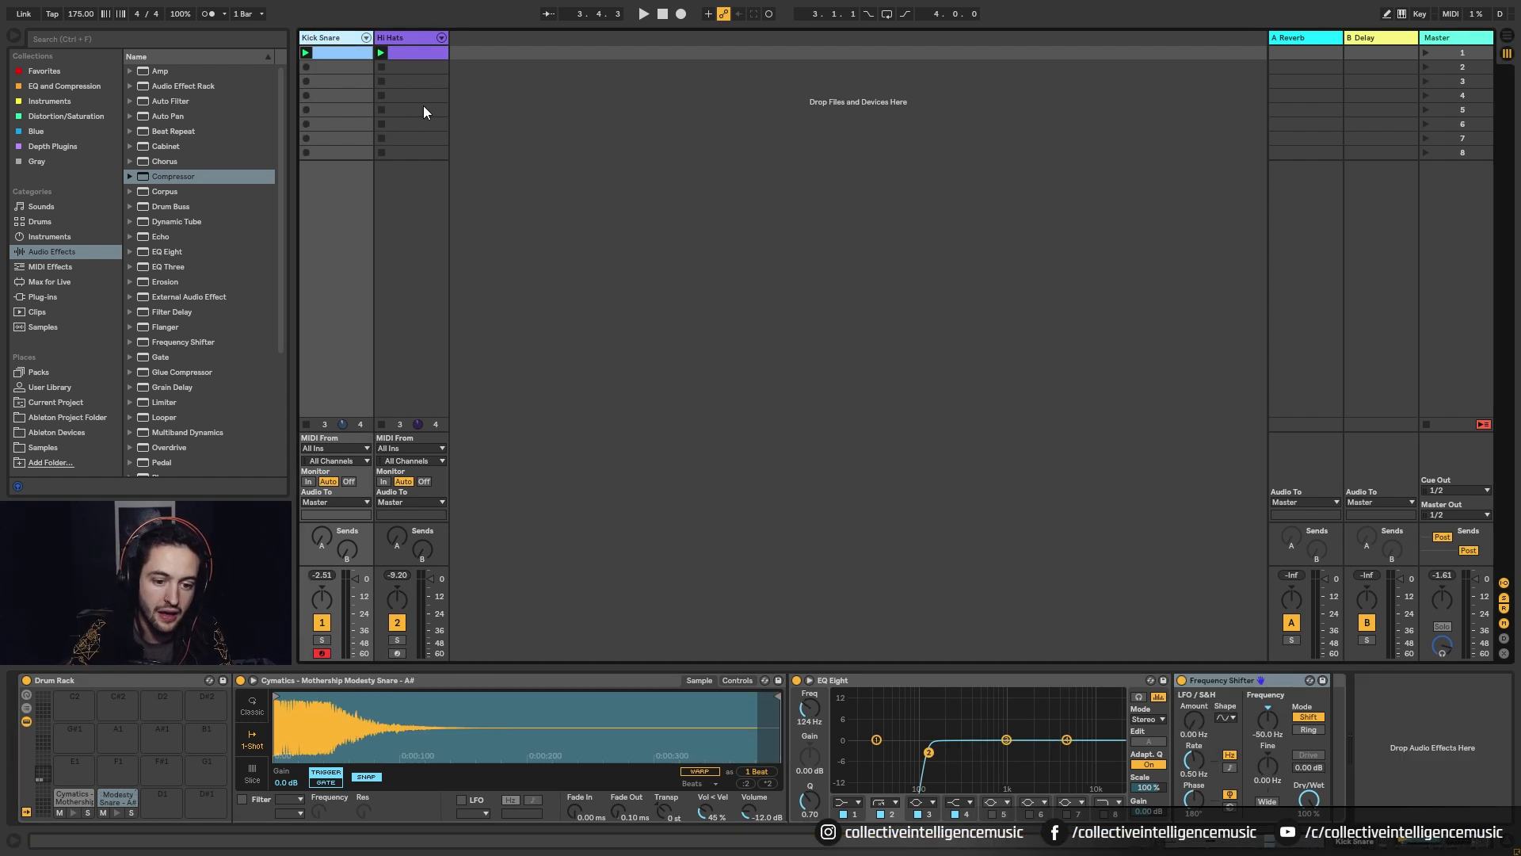
Set the Kick Snare track as the sidechain source of the Compressor on the Hi Hats track
click(402, 40)
click(1226, 719)
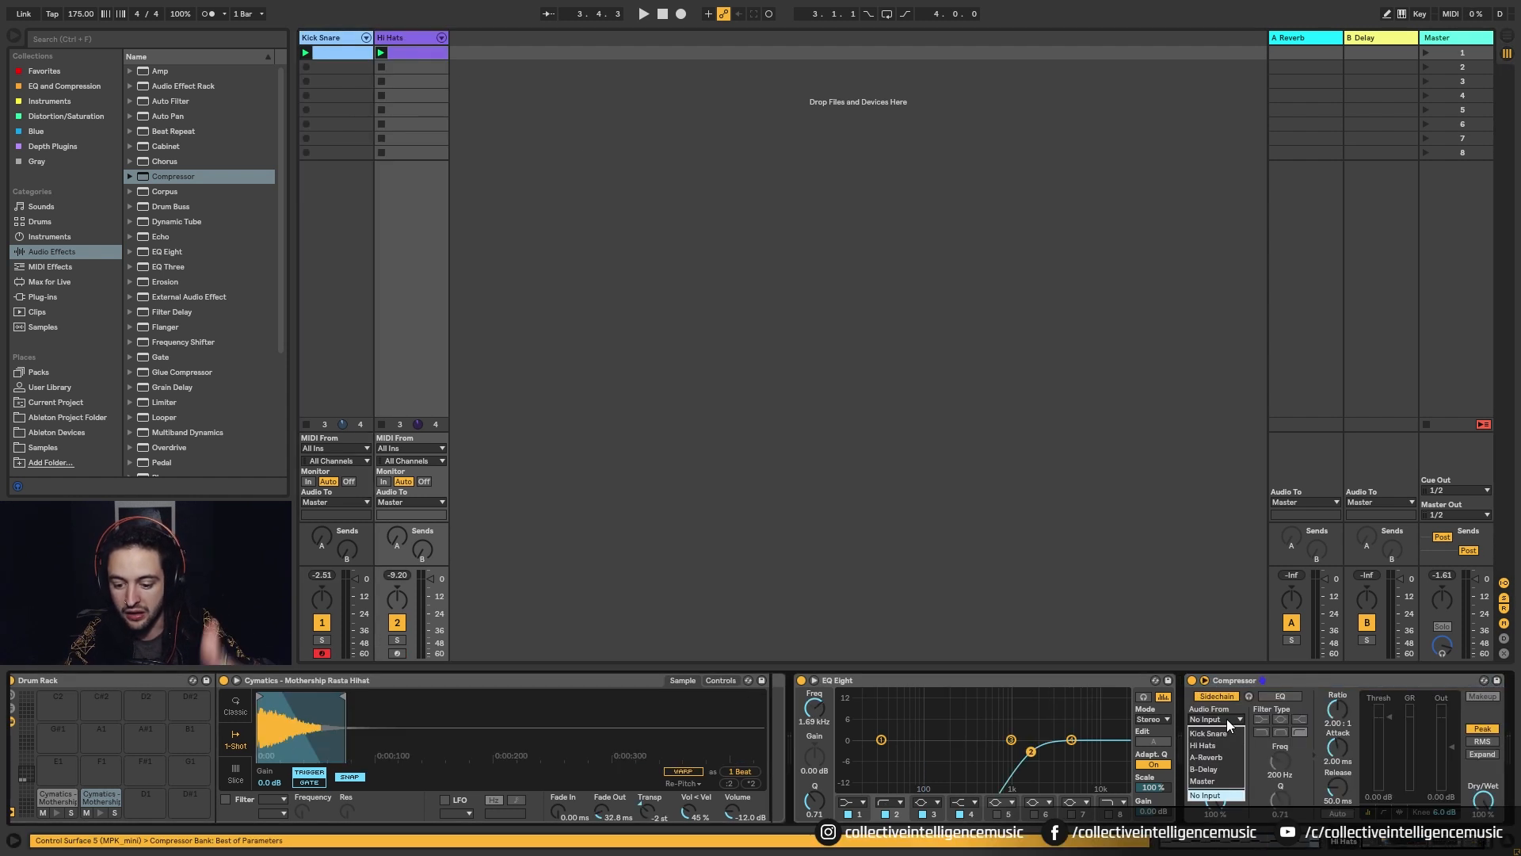
click(1223, 733)
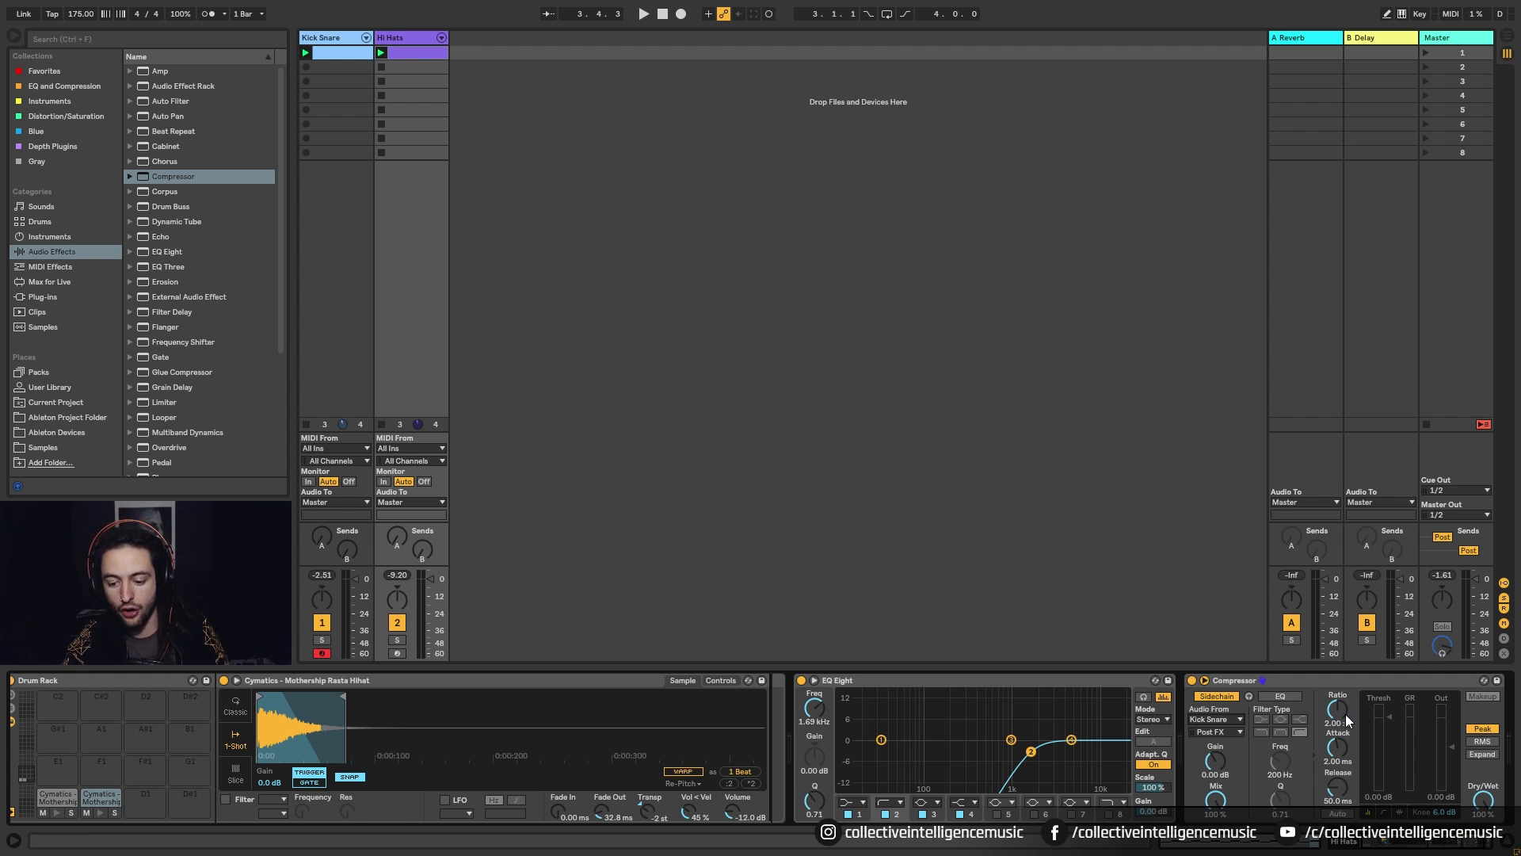
Set the Compressor's ratio to 6:1, its attack to 0.01 ms and its release to 85 ms
drag(1345, 715, 1345, 682)
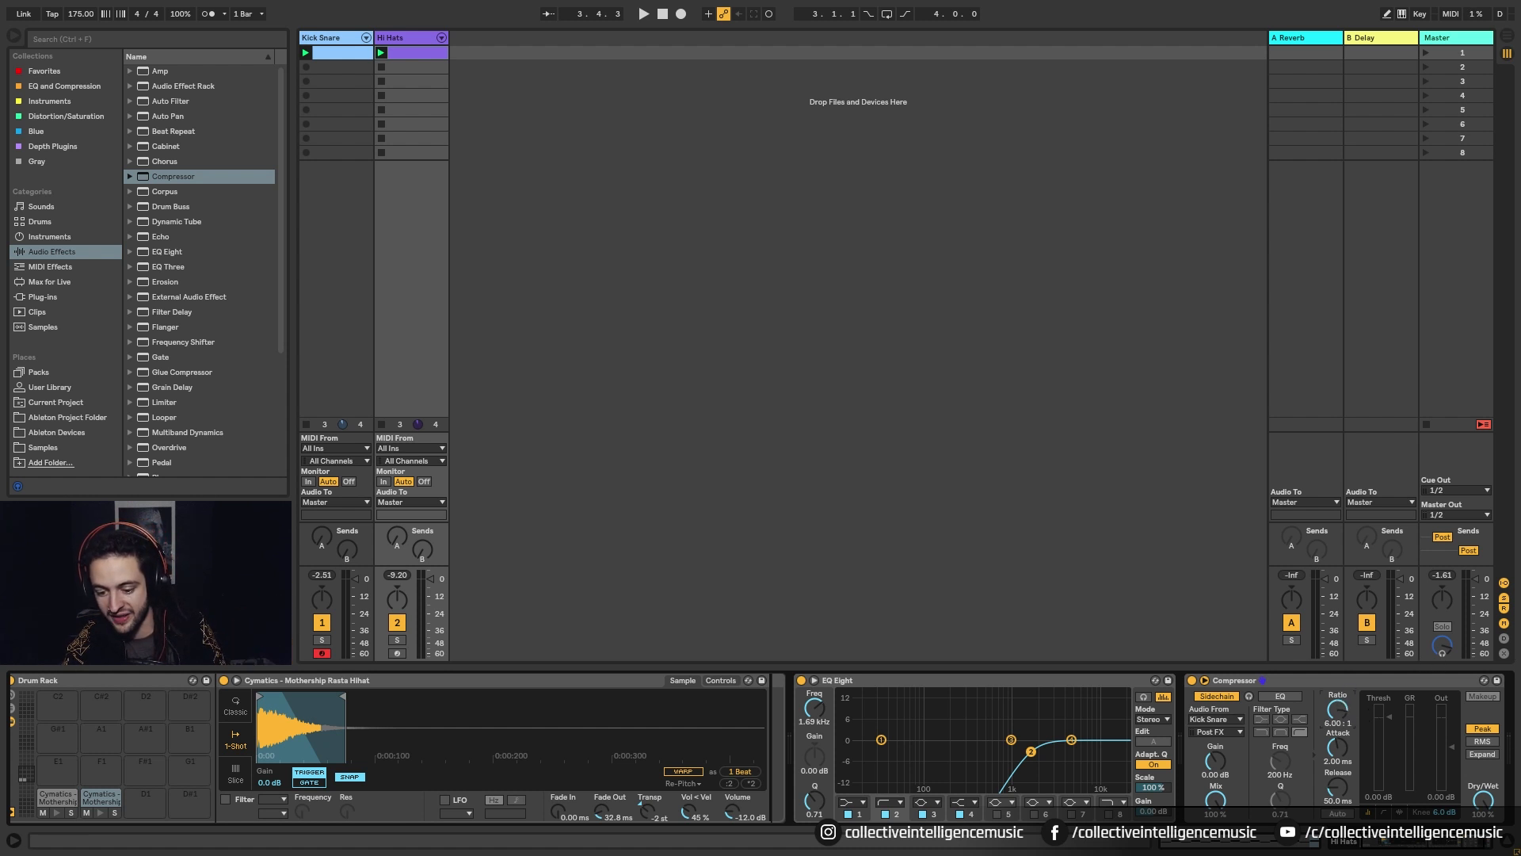
drag(1345, 747, 1346, 789)
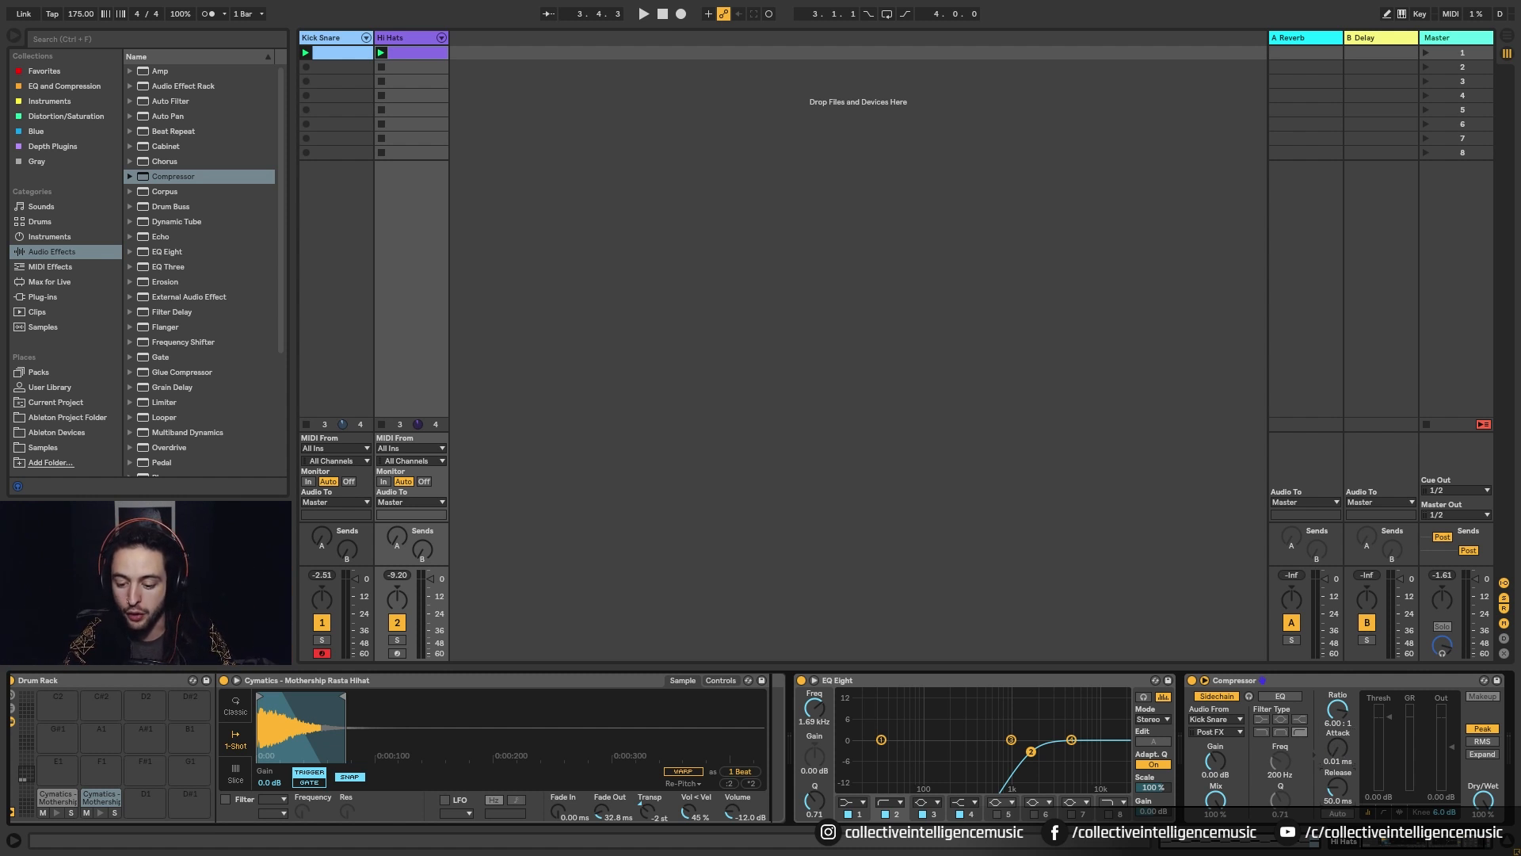
drag(1337, 786, 1337, 775)
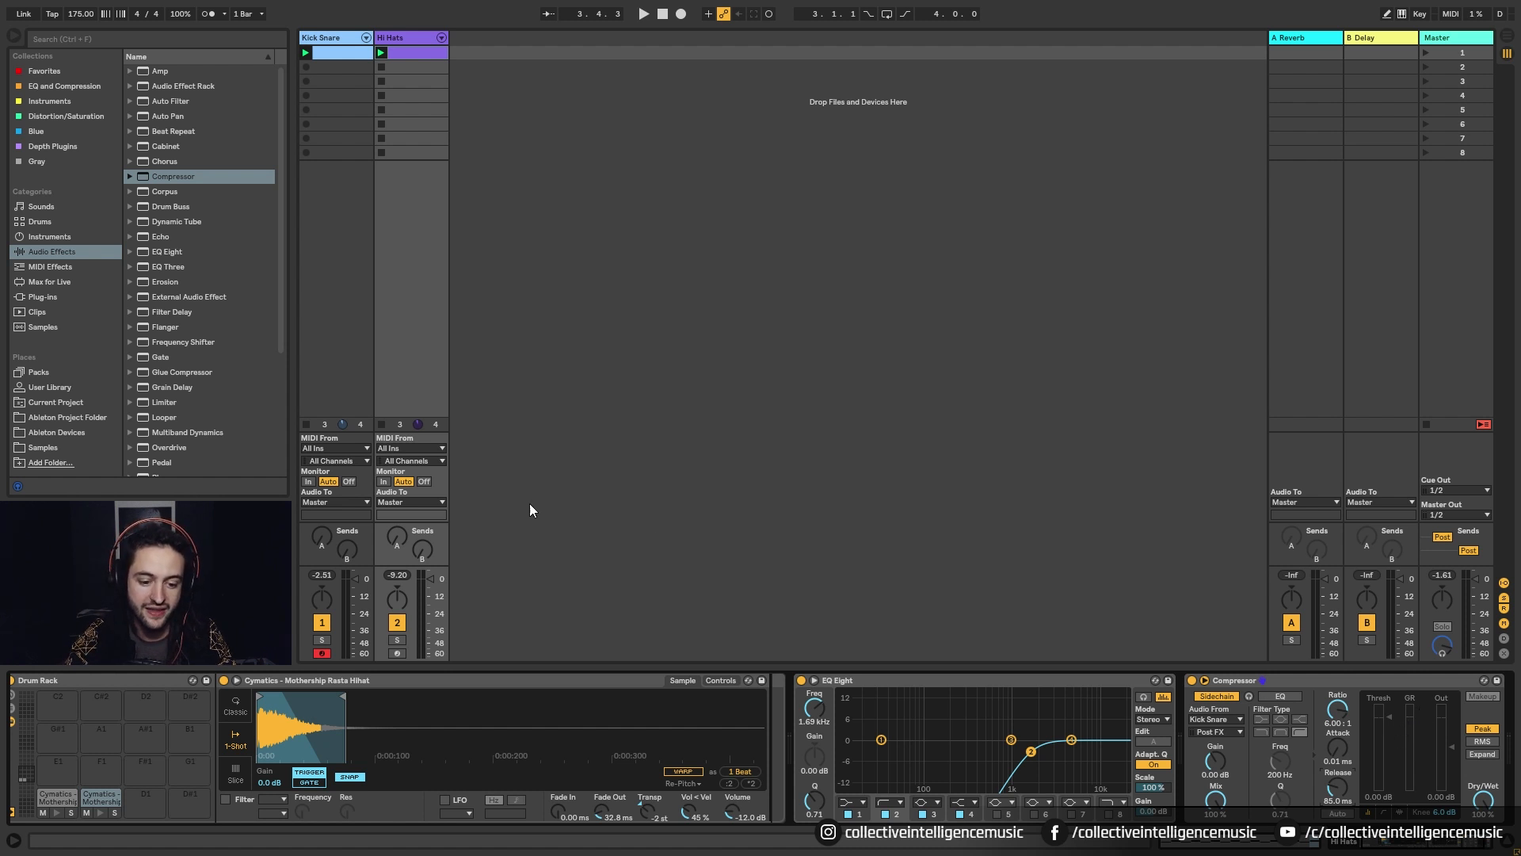
Play the hi-hats alone while lowering the Compressor's threshold to -17.1 dB, and relaunch the Kick Snare clip
click(307, 424)
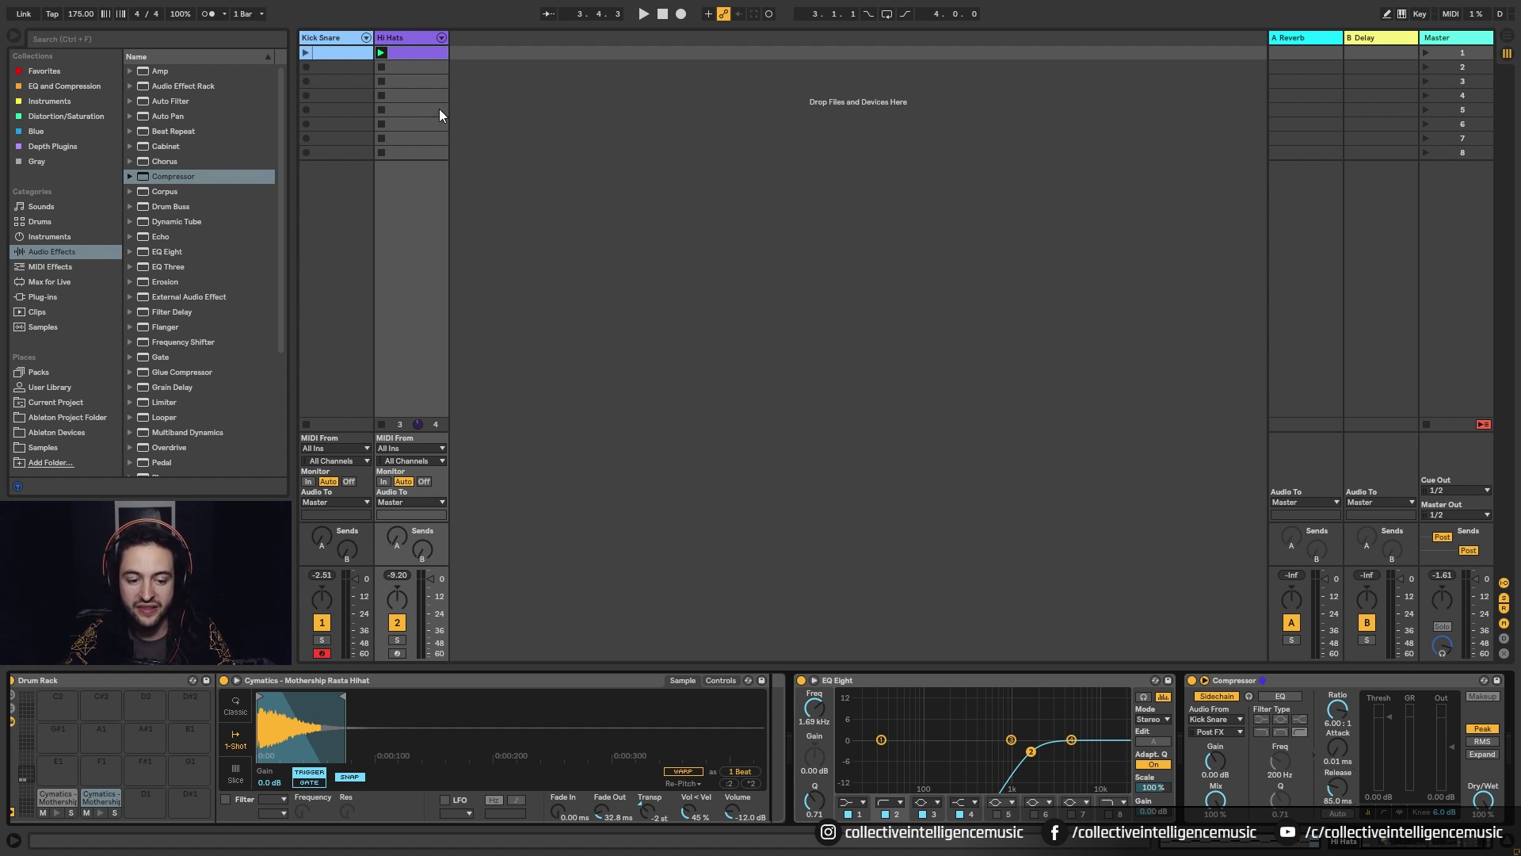
key(space)
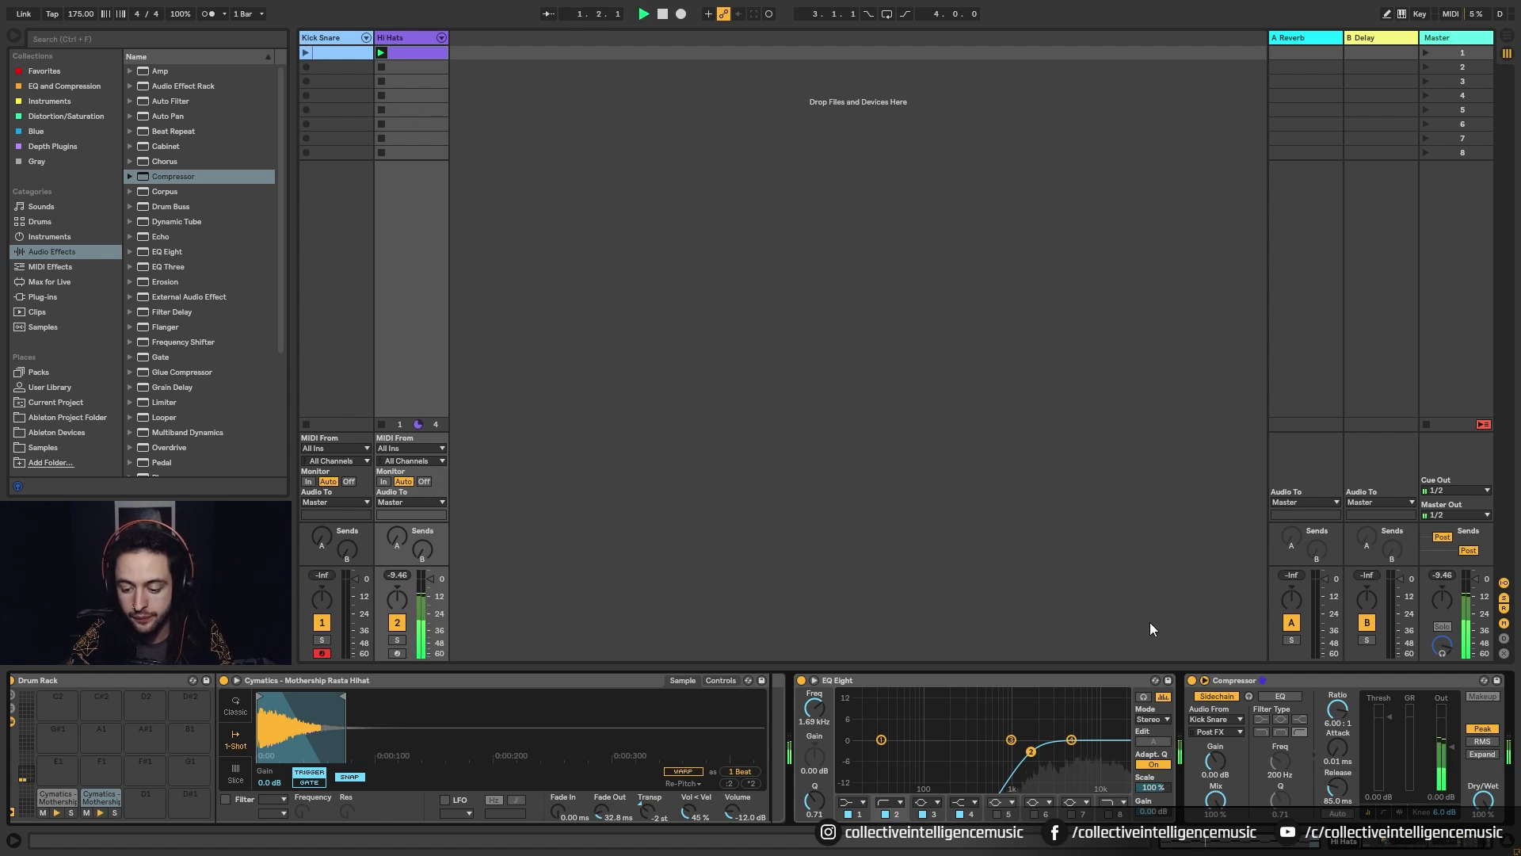
drag(1390, 717, 1391, 753)
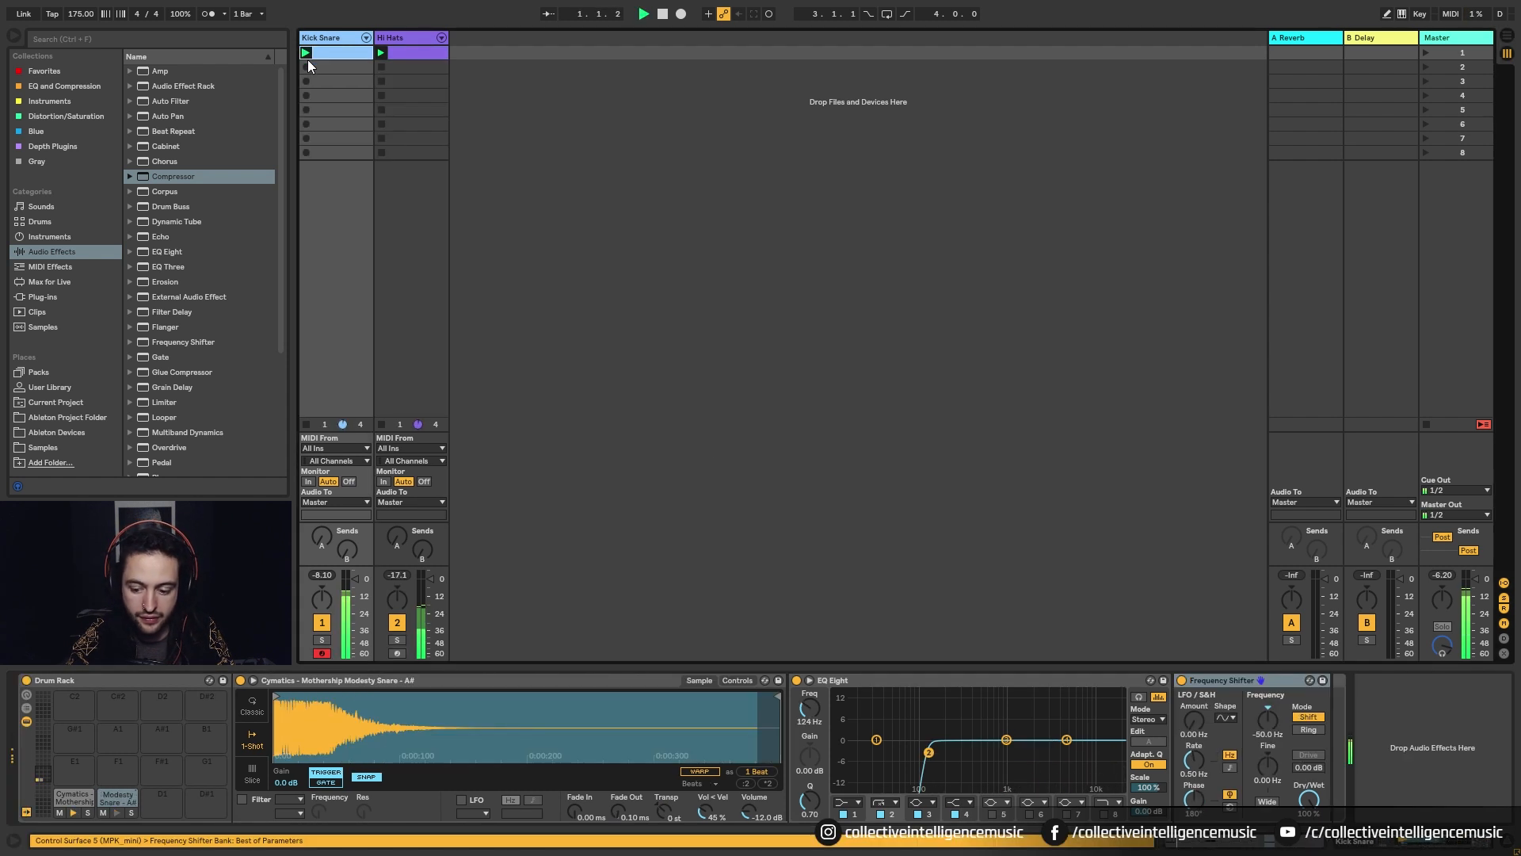
click(306, 53)
click(407, 38)
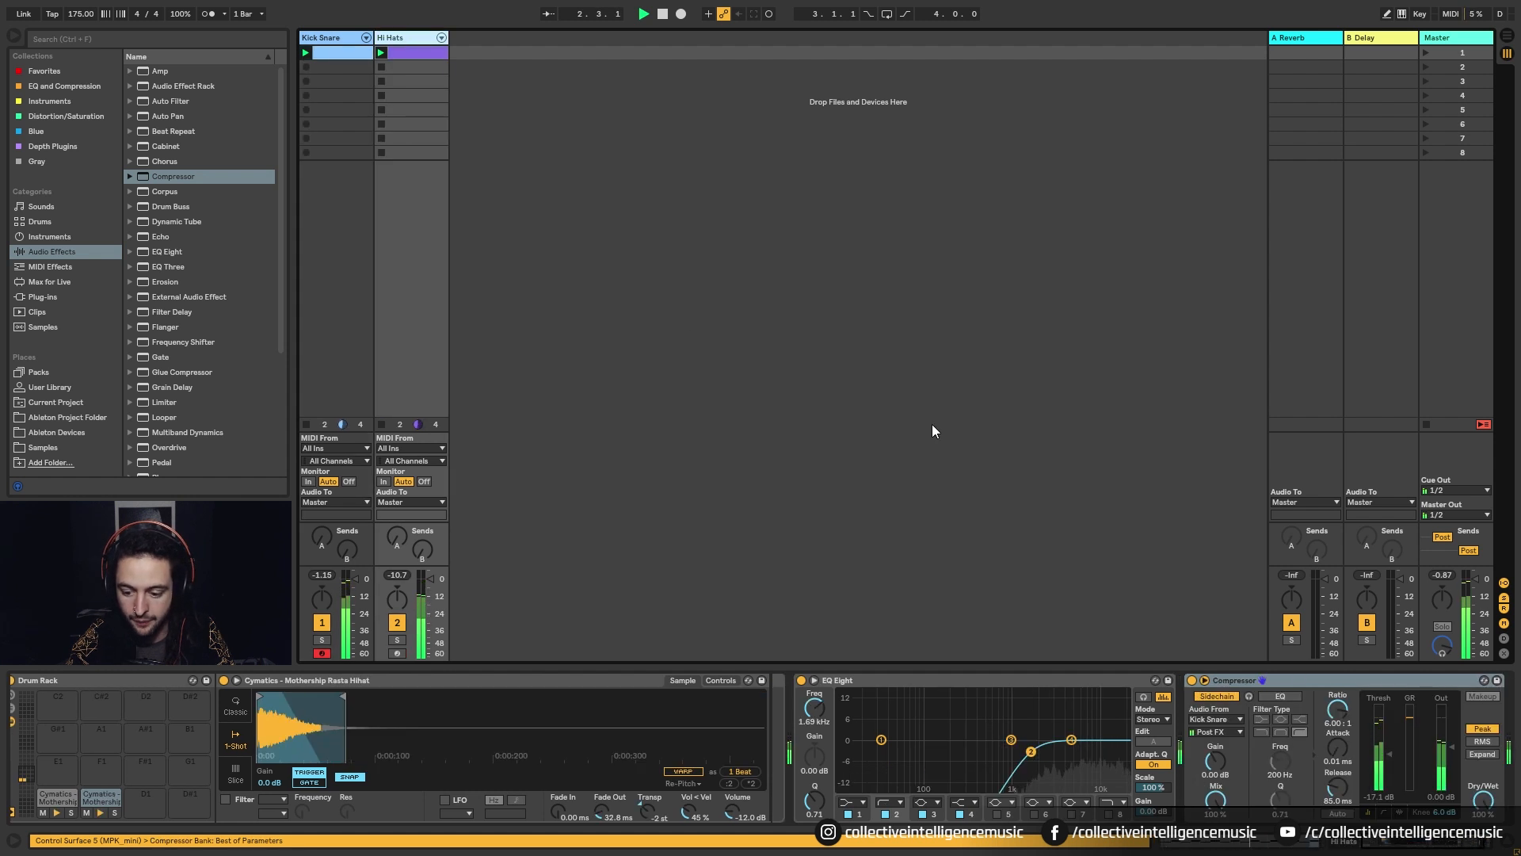
Mute the Kick Snare track, compare the hi-hats with the Compressor off and on, and set its threshold to -16.4 dB
click(322, 622)
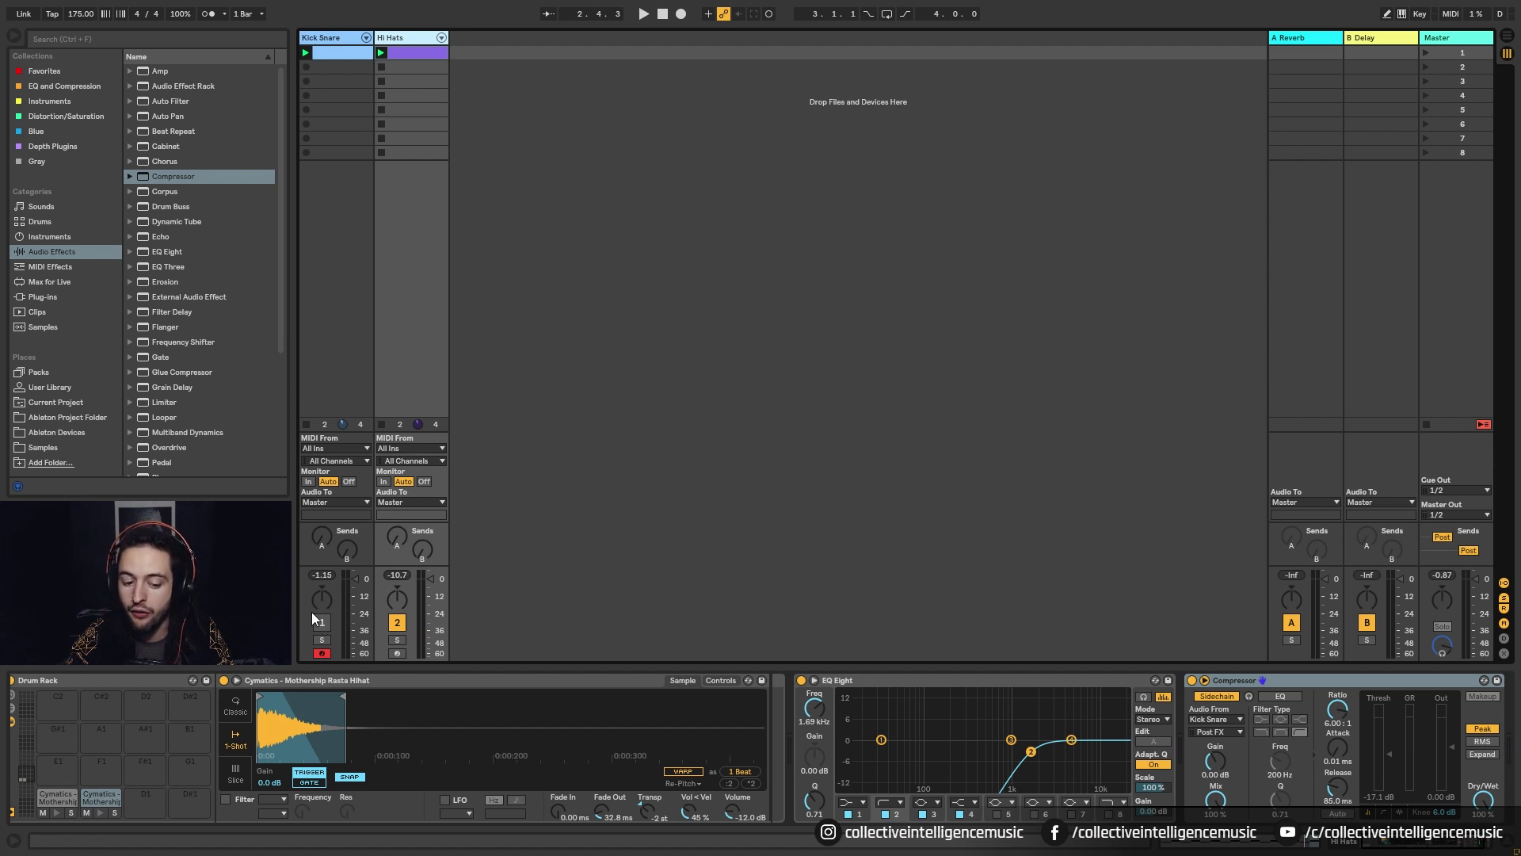
key(space)
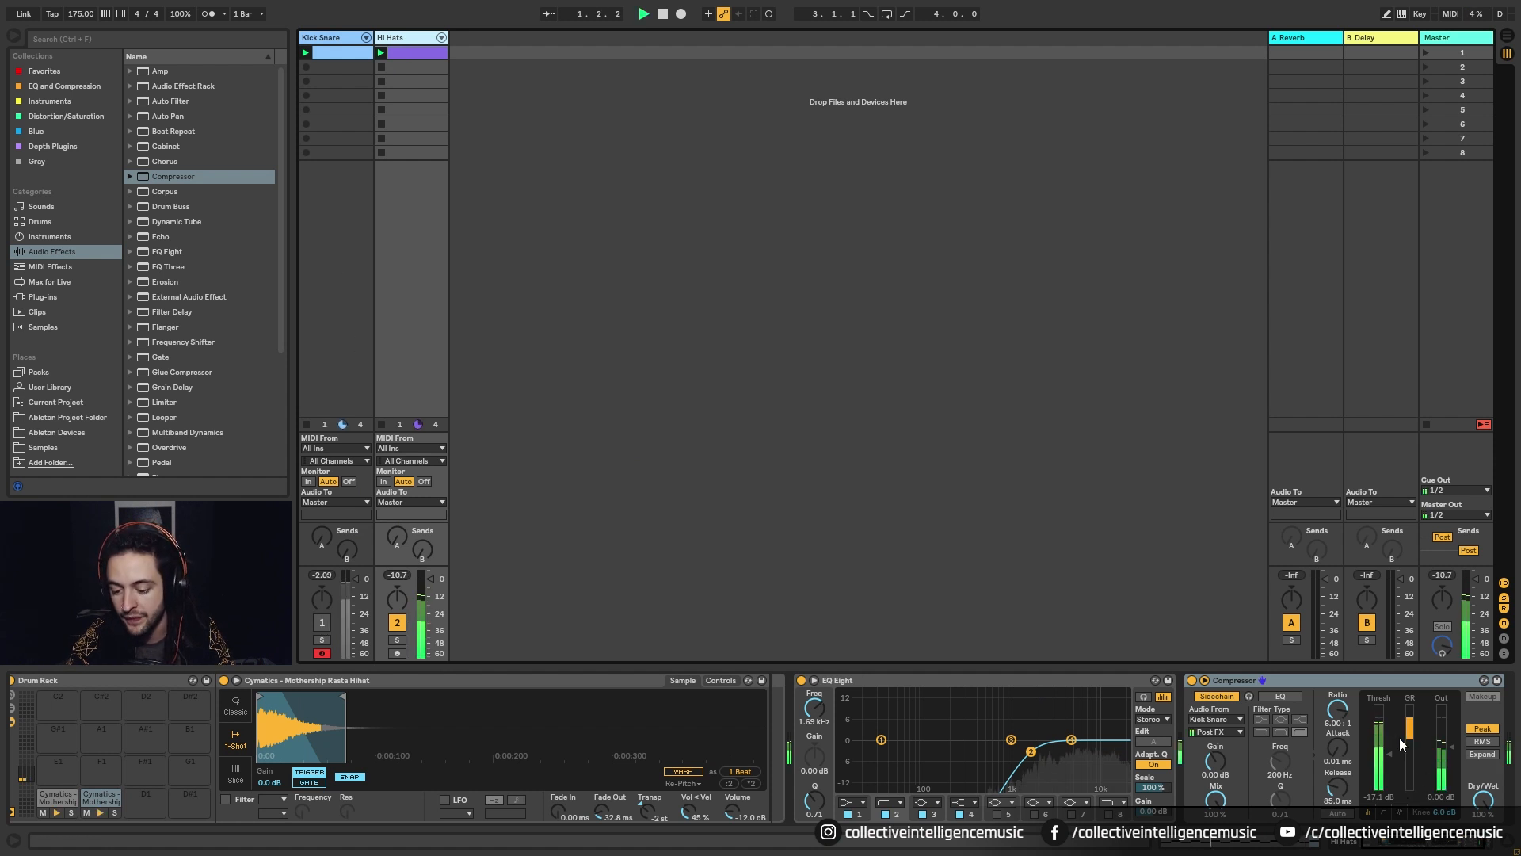
click(1192, 679)
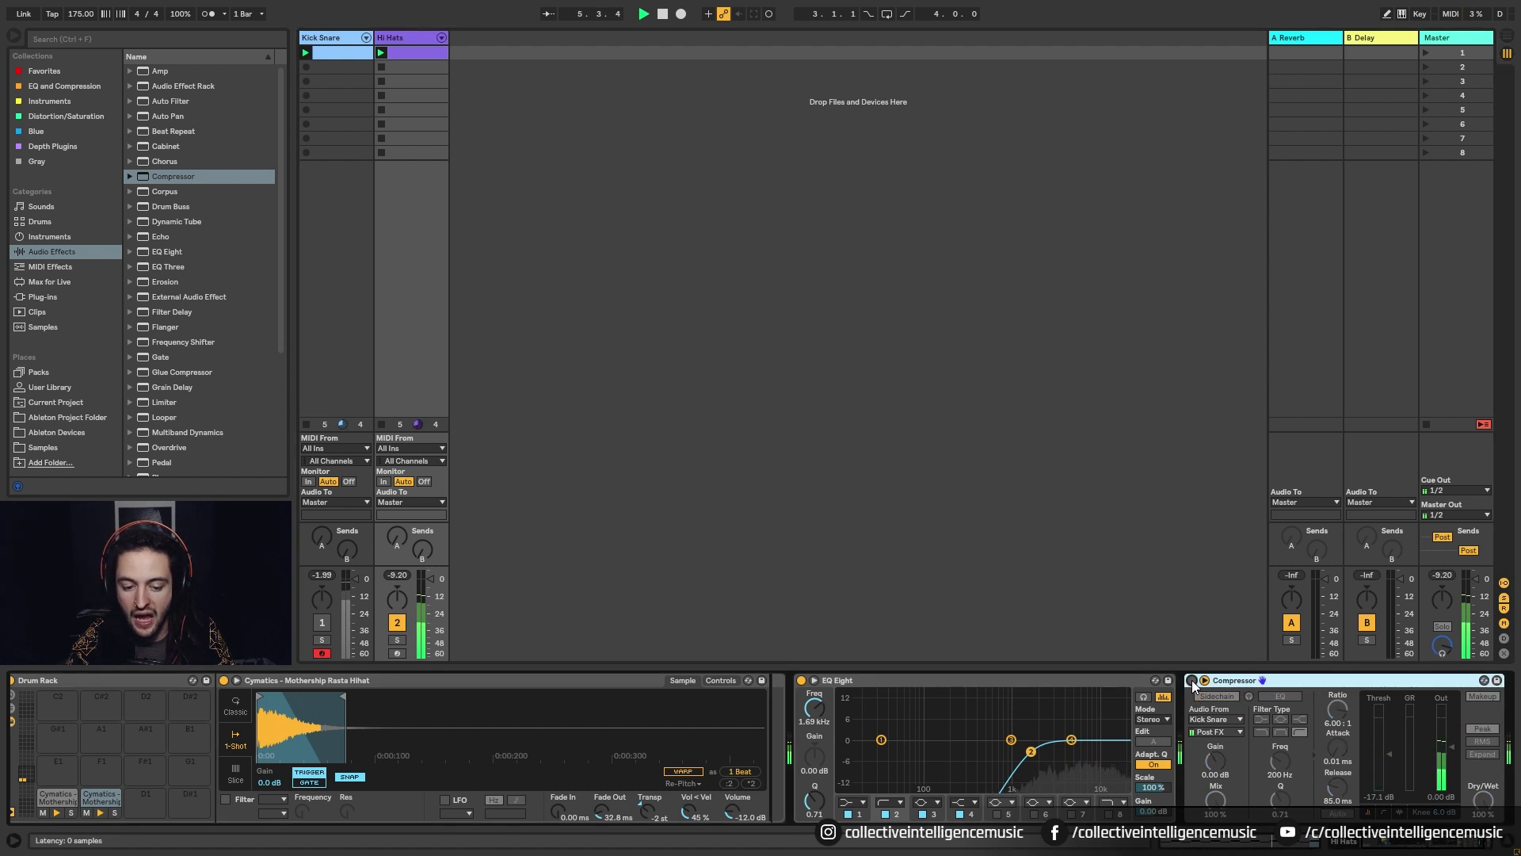
click(1192, 680)
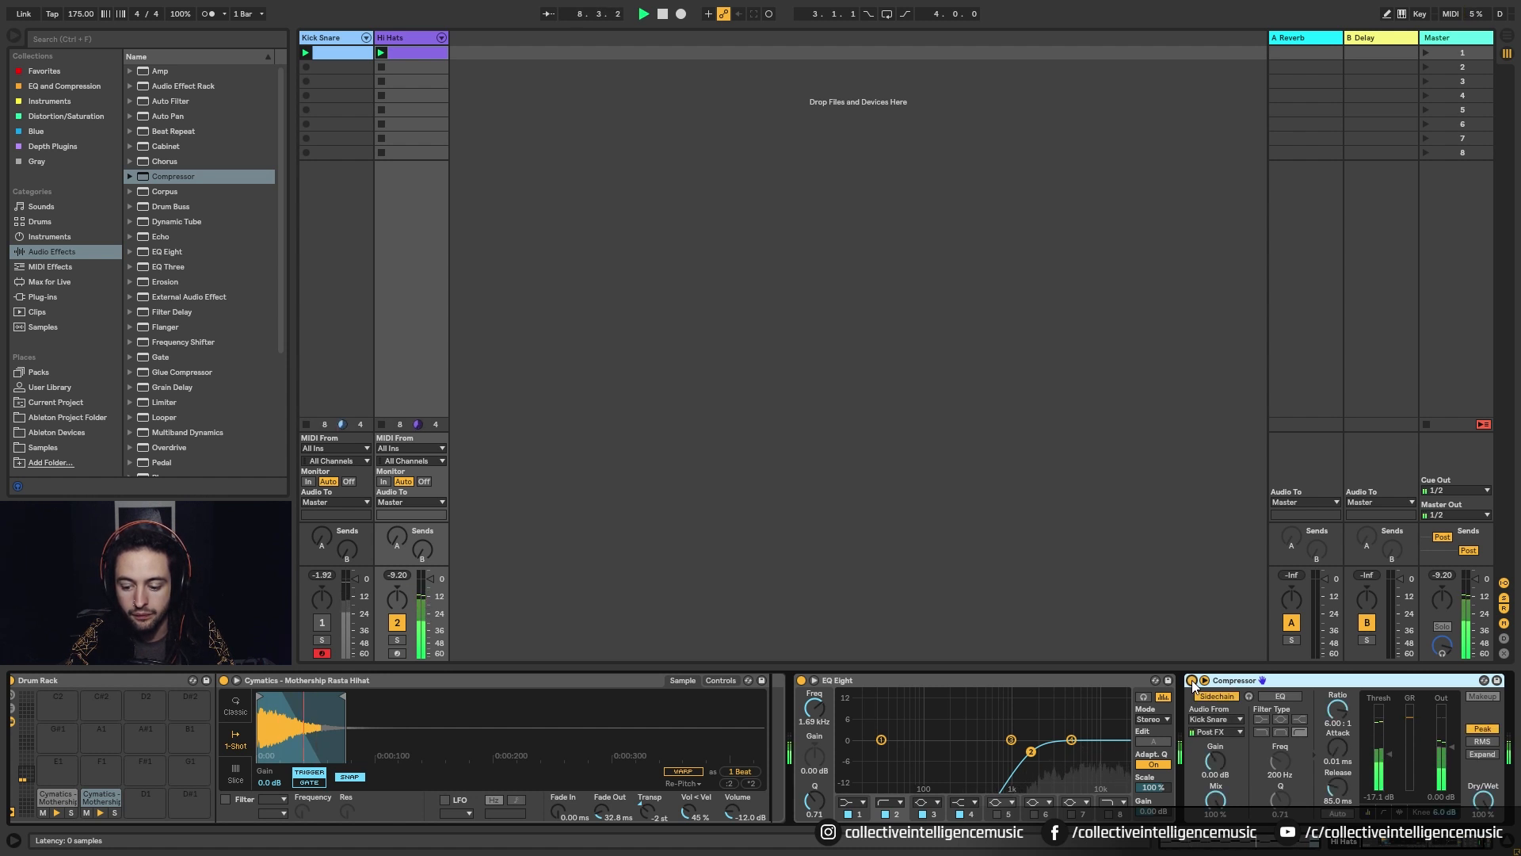
drag(1388, 759, 1388, 756)
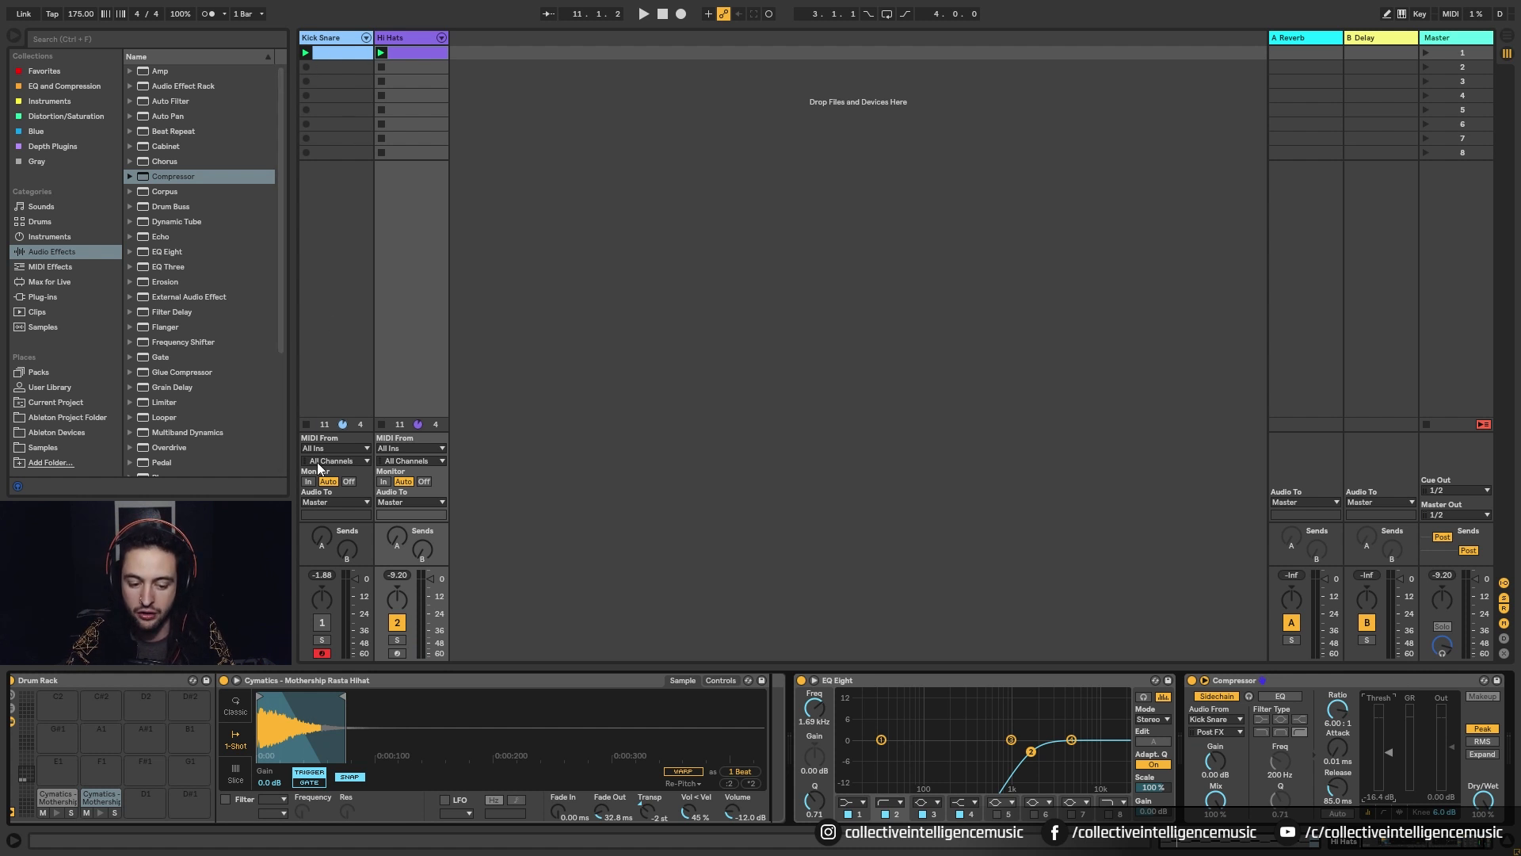
Unmute the Kick Snare track and compare the full beat with the hi-hat Compressor off and on
click(321, 623)
key(space)
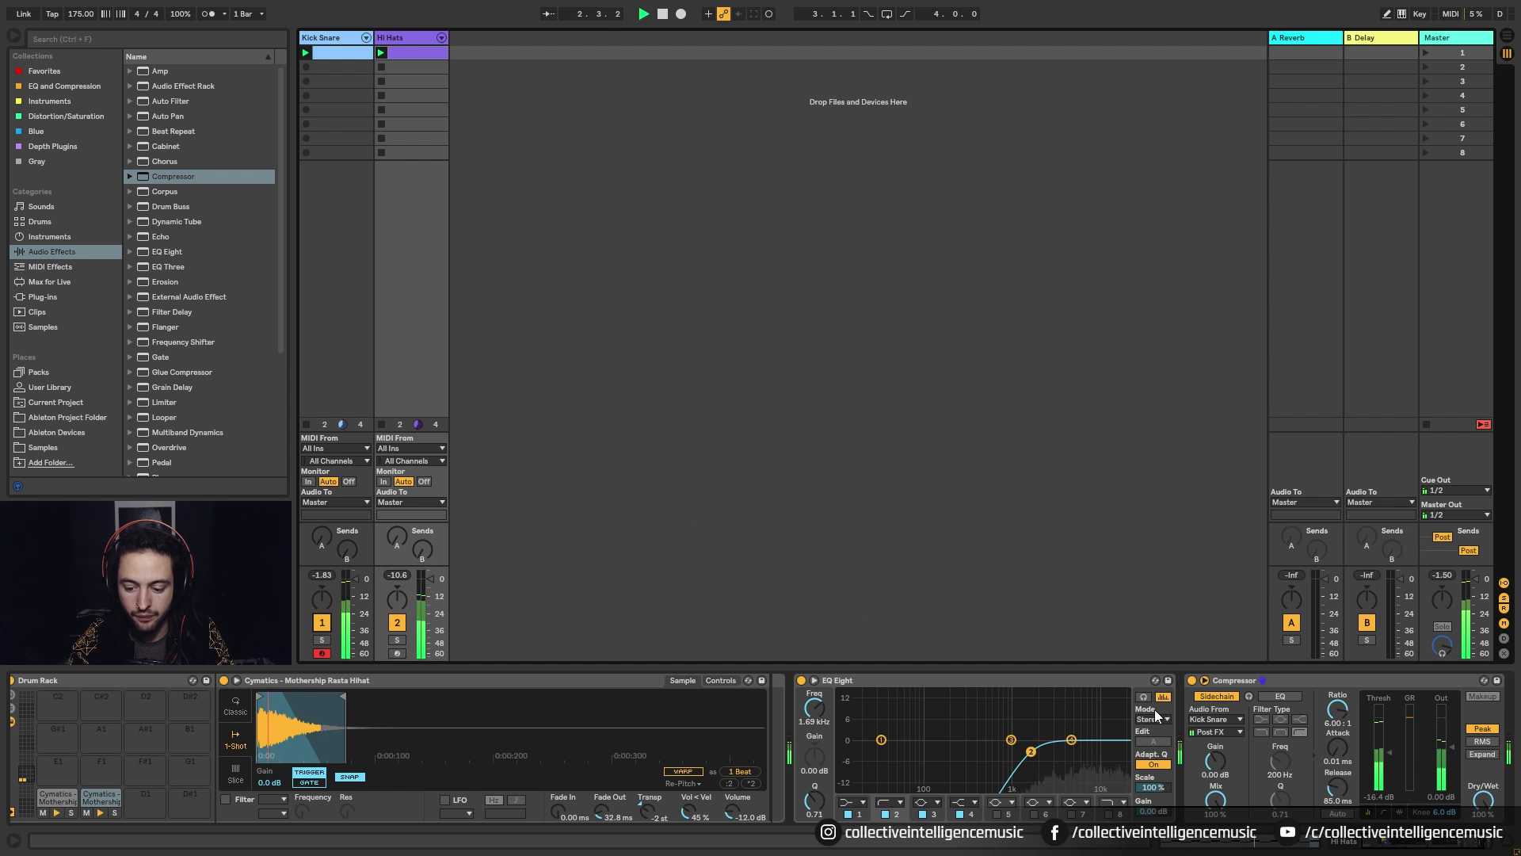
click(1191, 679)
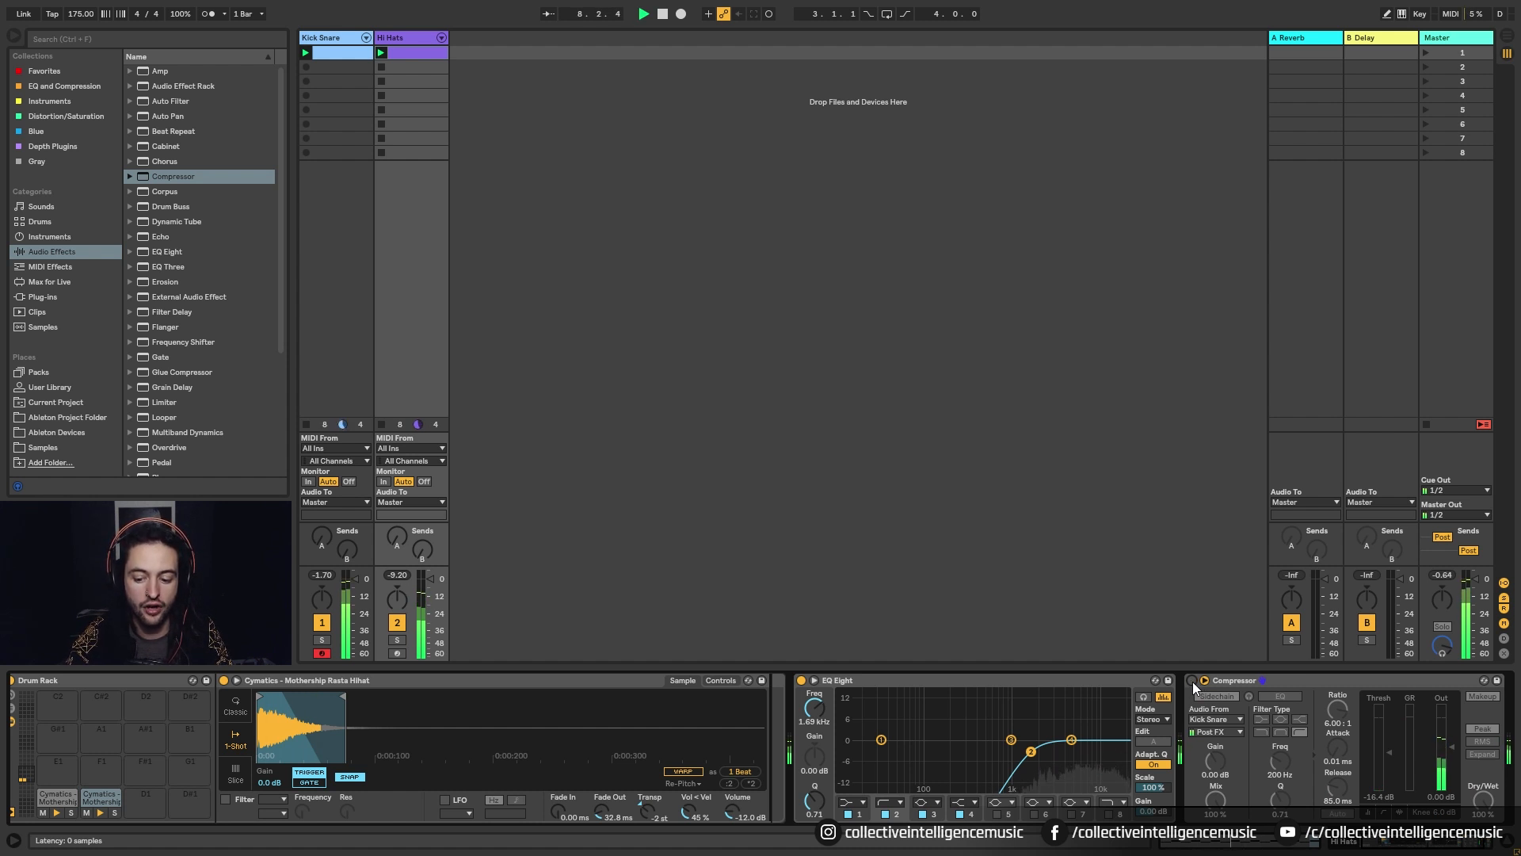
click(1192, 681)
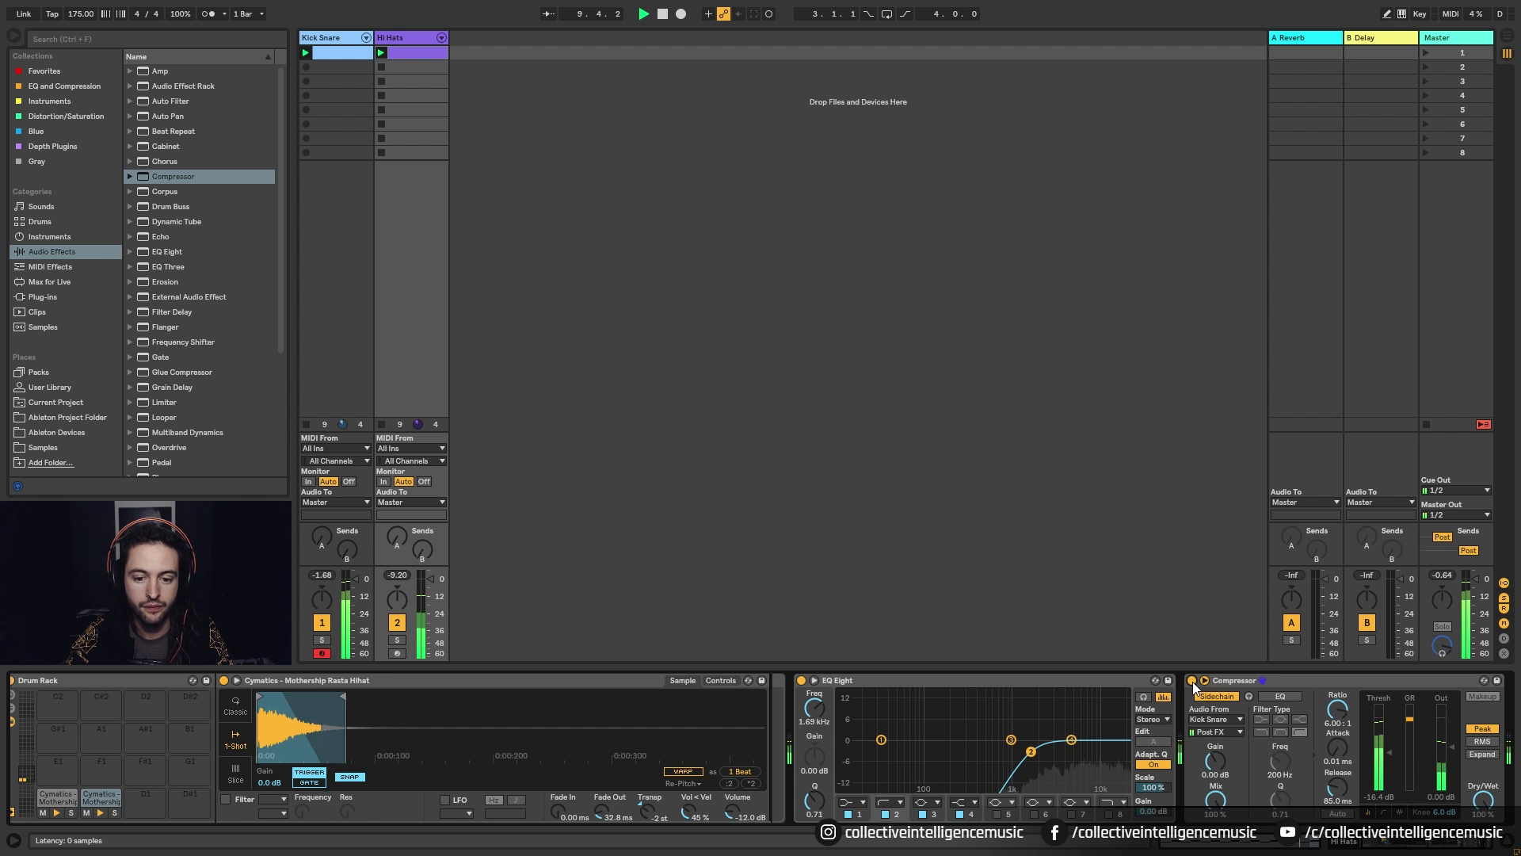
key(space)
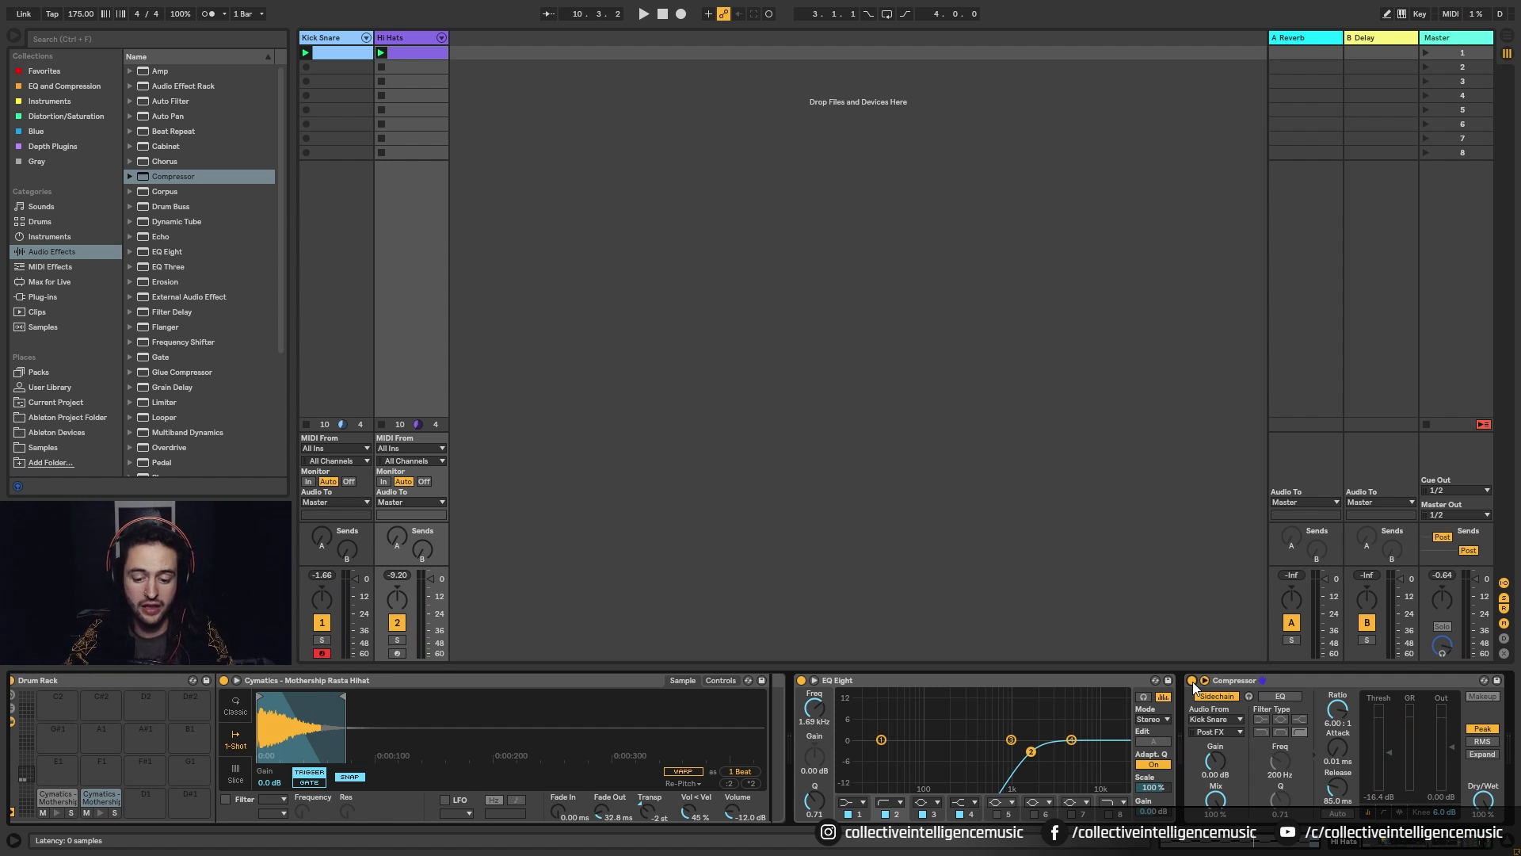
Add an Auto Pan after the folded EQ Eight and Compressor on the Hi Hats track and set its amount to 40%
double_click(958, 679)
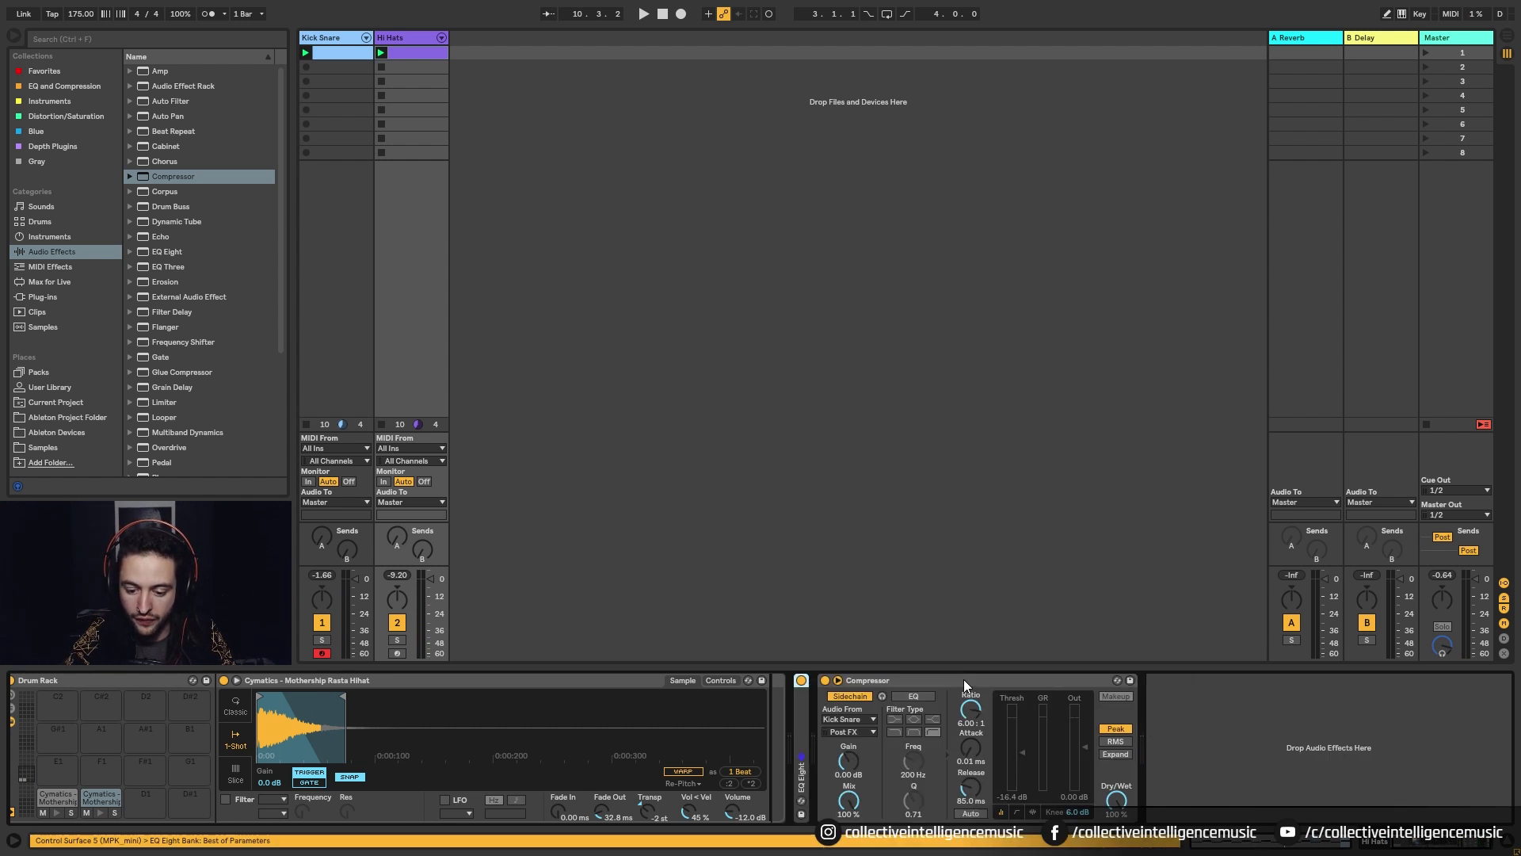
double_click(964, 679)
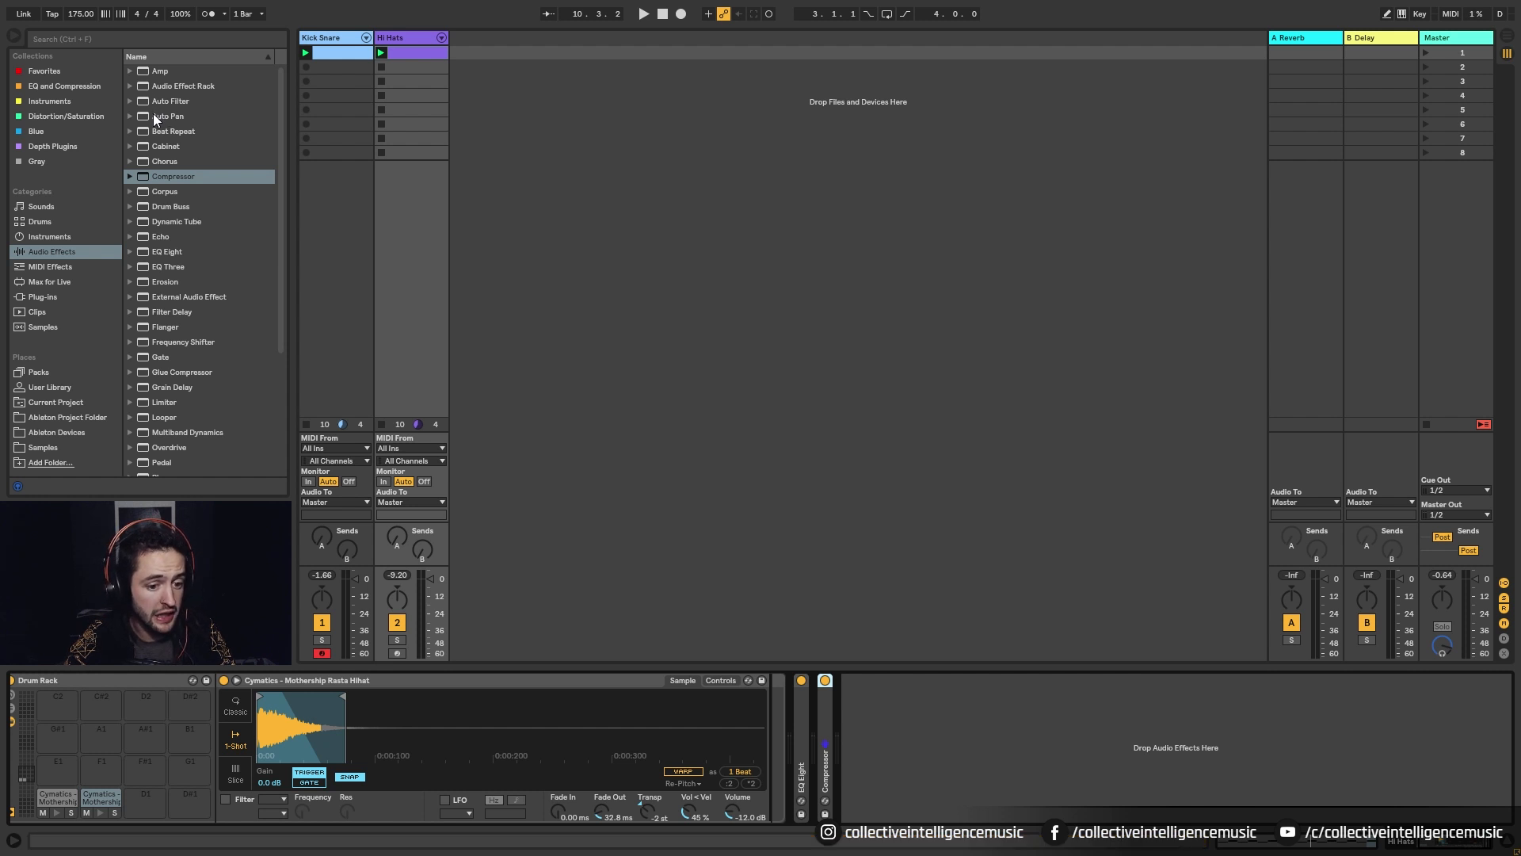
drag(154, 115, 1009, 703)
drag(990, 775, 992, 778)
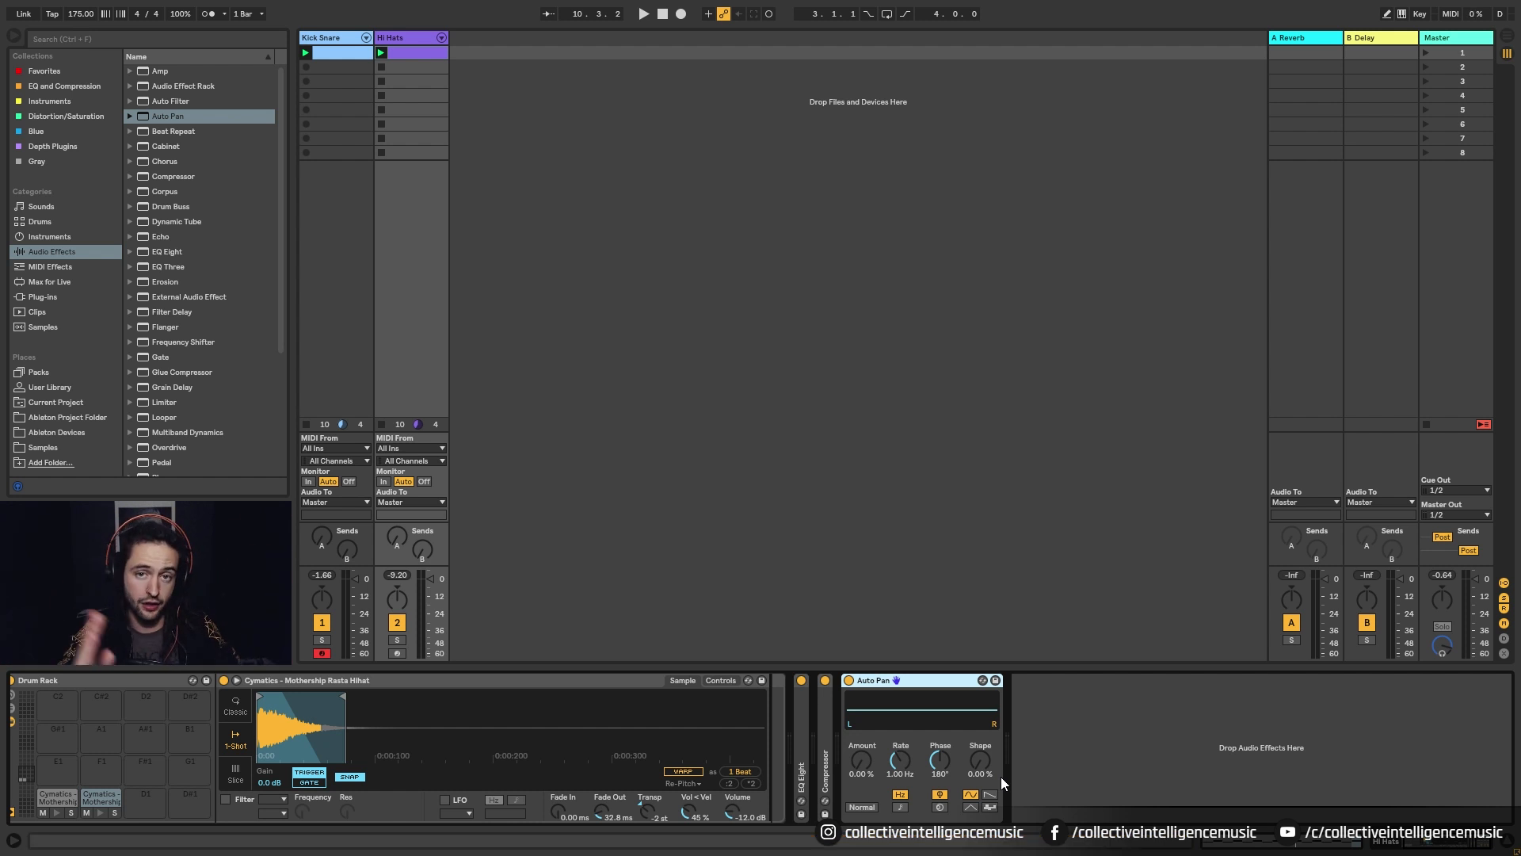
drag(858, 772, 858, 728)
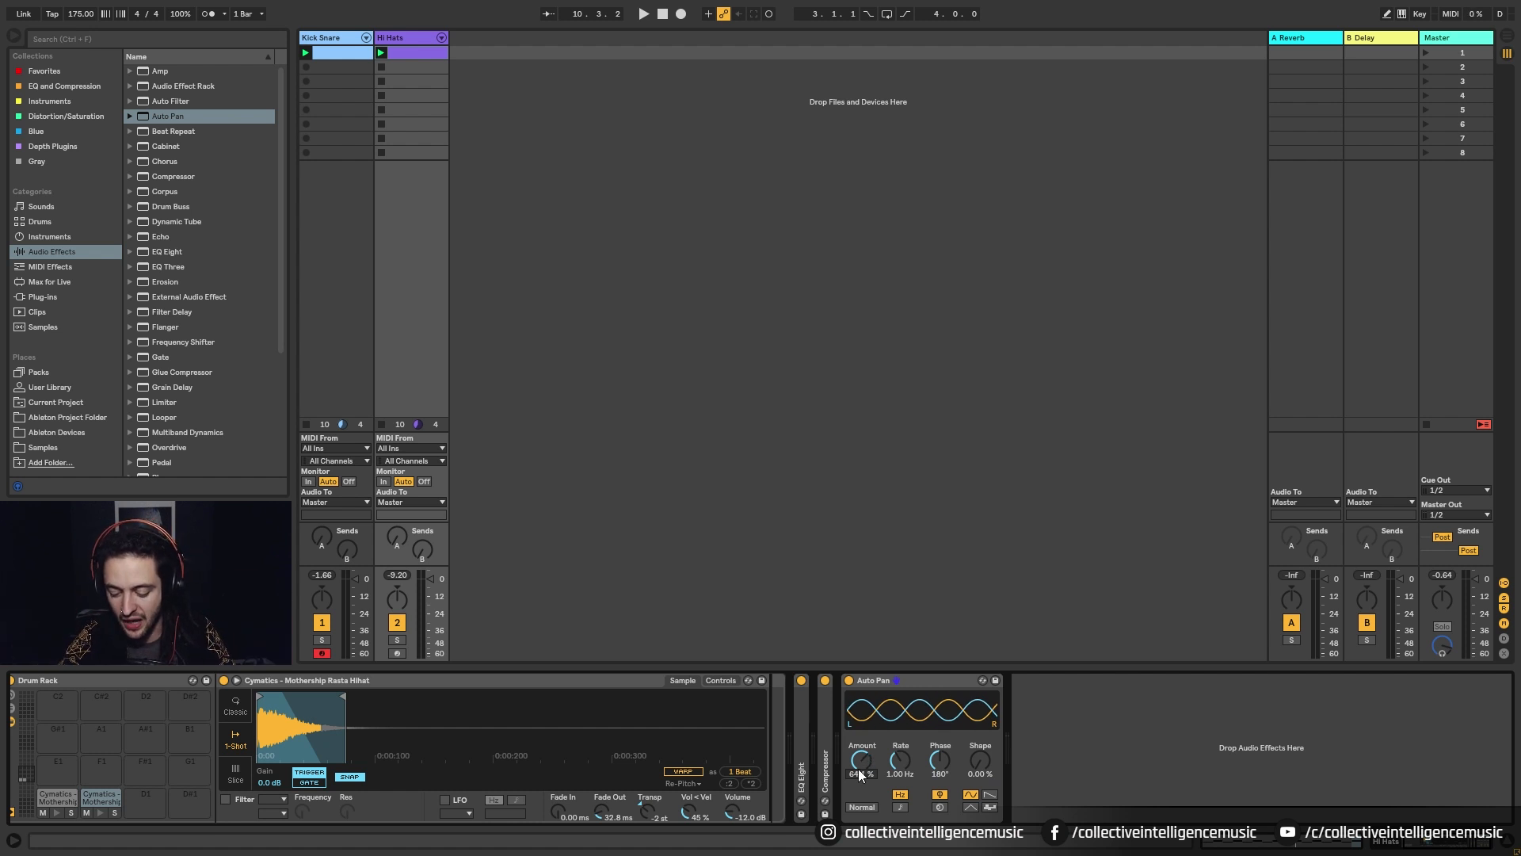
drag(861, 774, 862, 792)
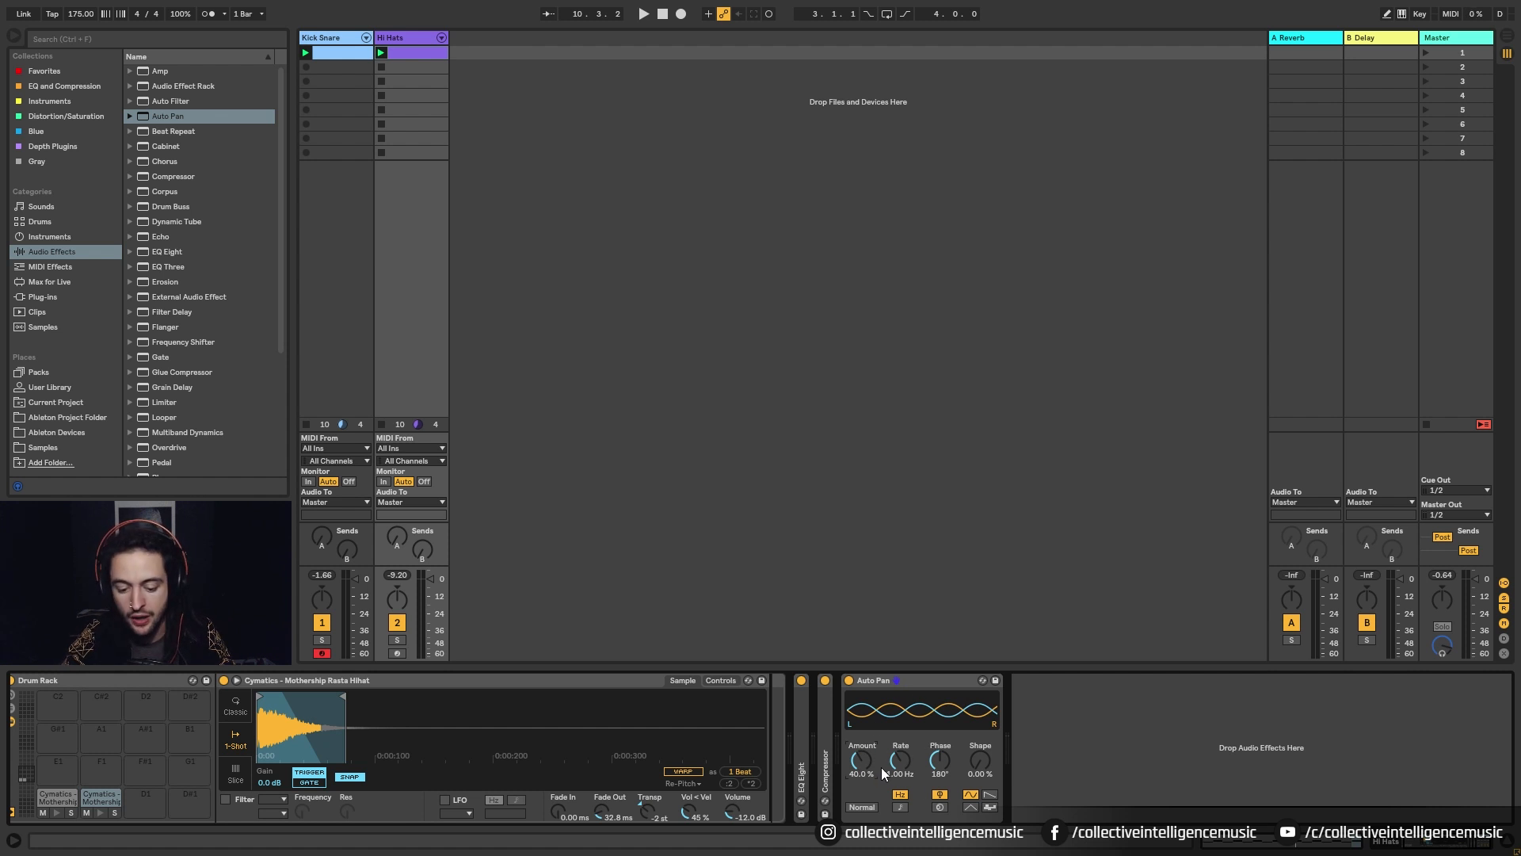
Sync the hi-hat Auto Pan's rate to the tempo at 1/4, play the beat and fold the device
drag(900, 761, 900, 808)
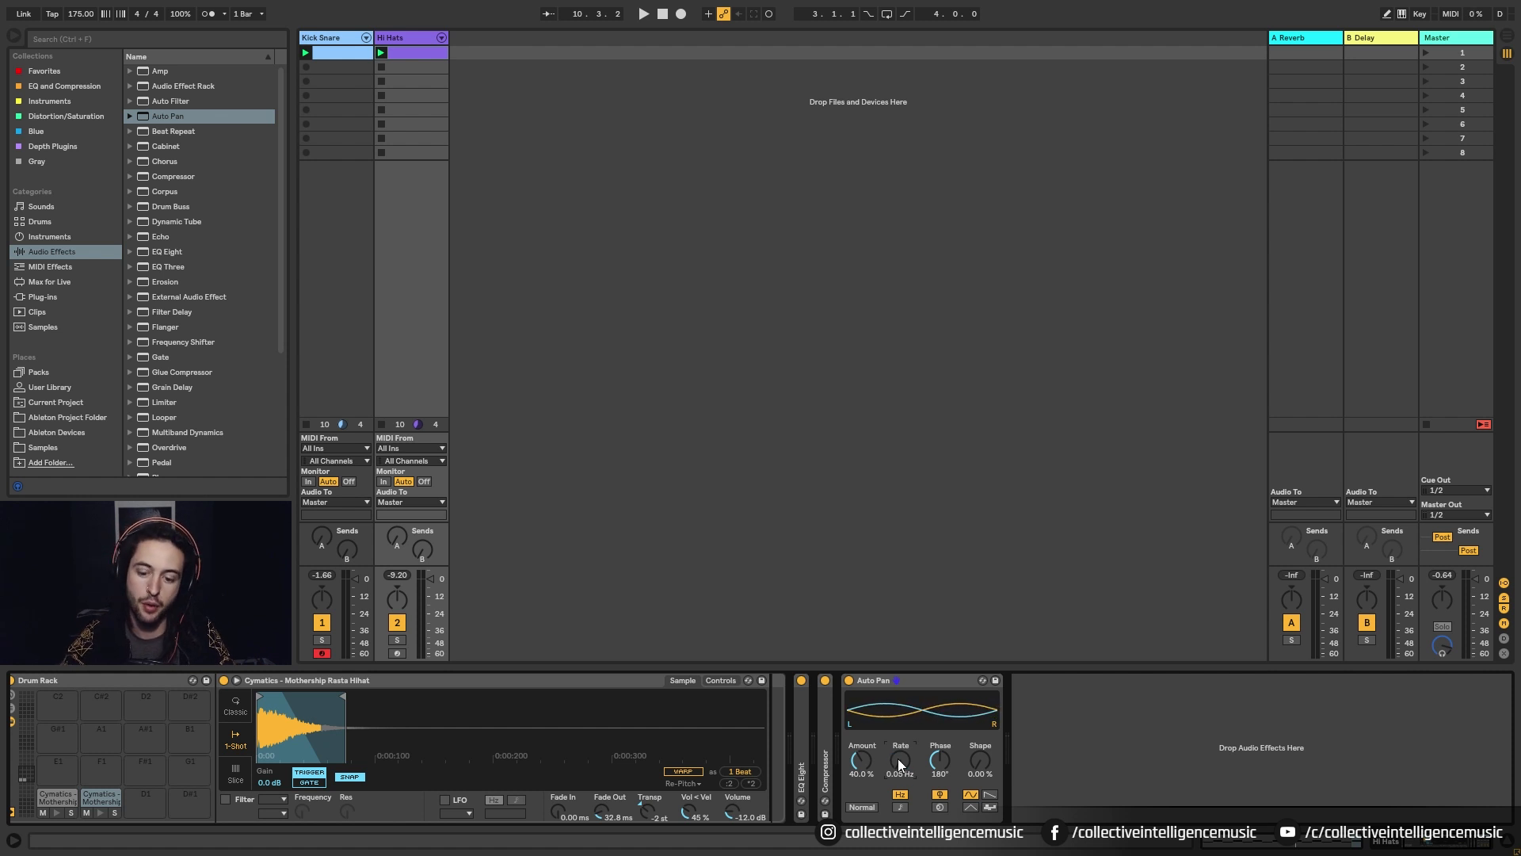
click(901, 806)
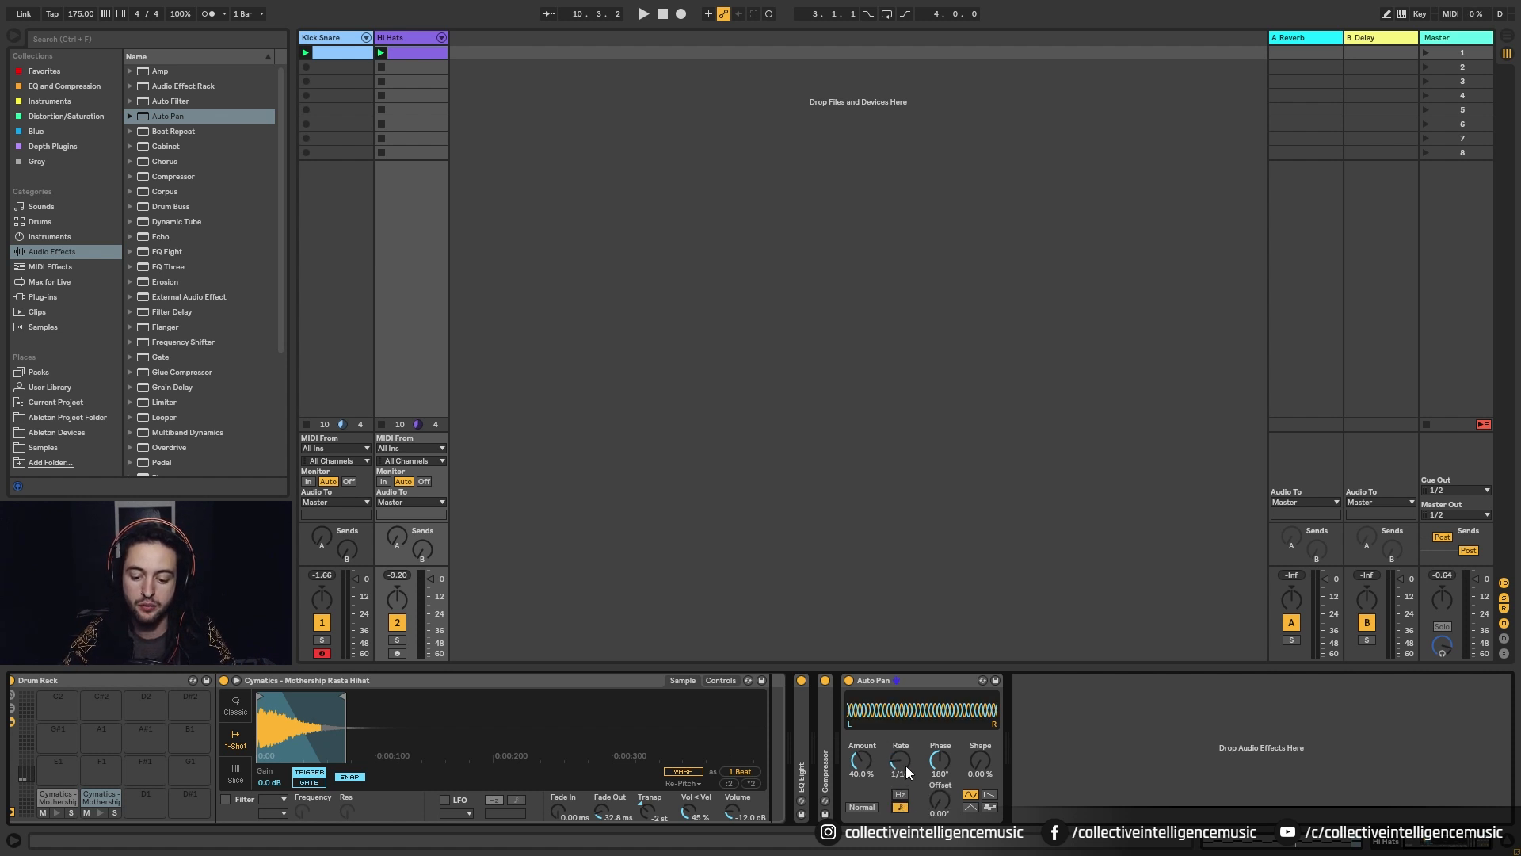
drag(906, 765, 906, 752)
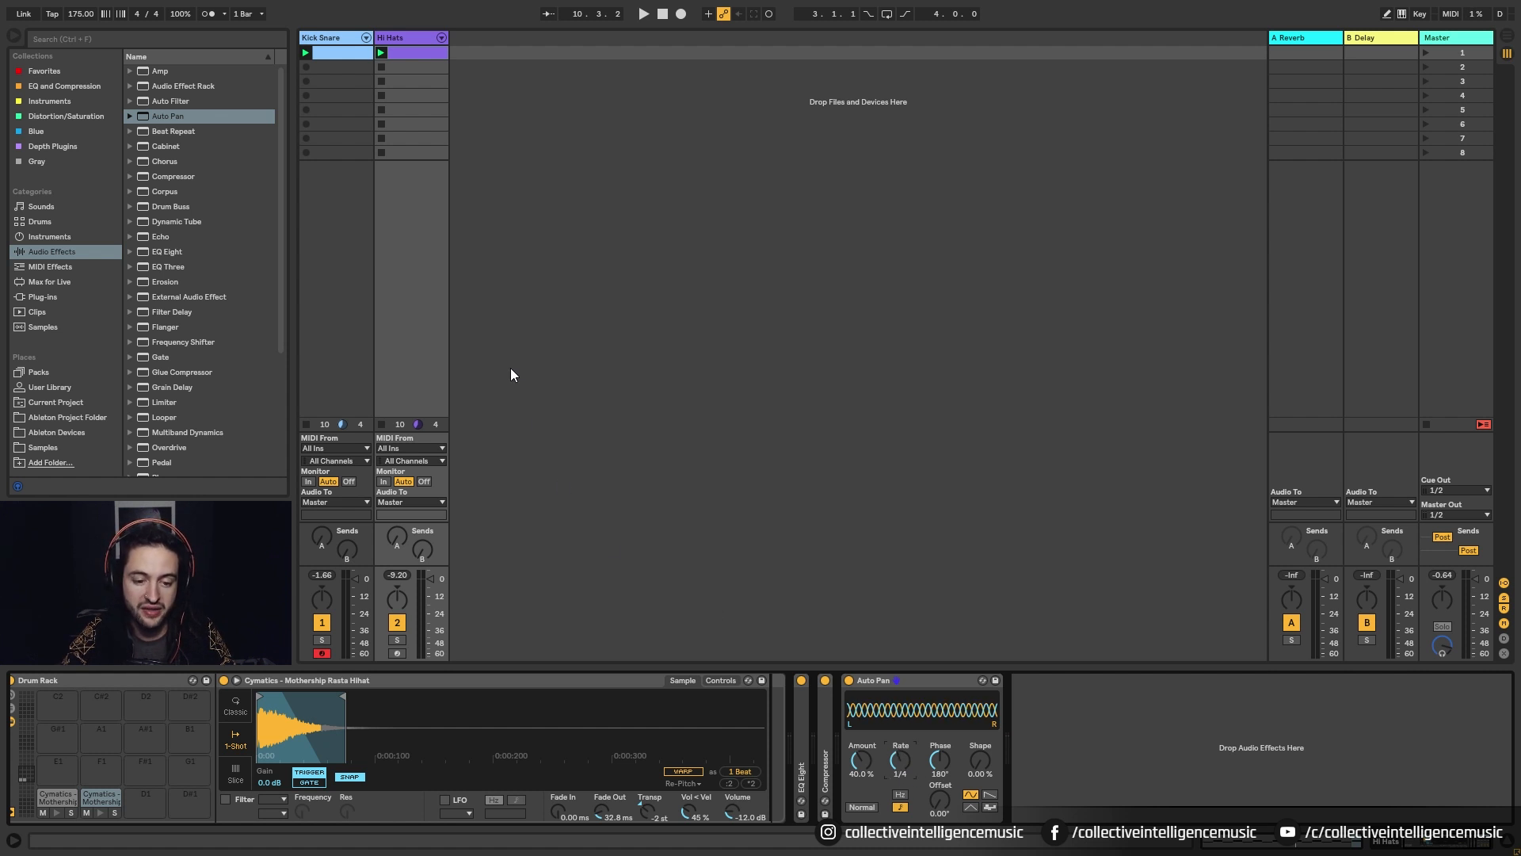
key(space)
double_click(915, 682)
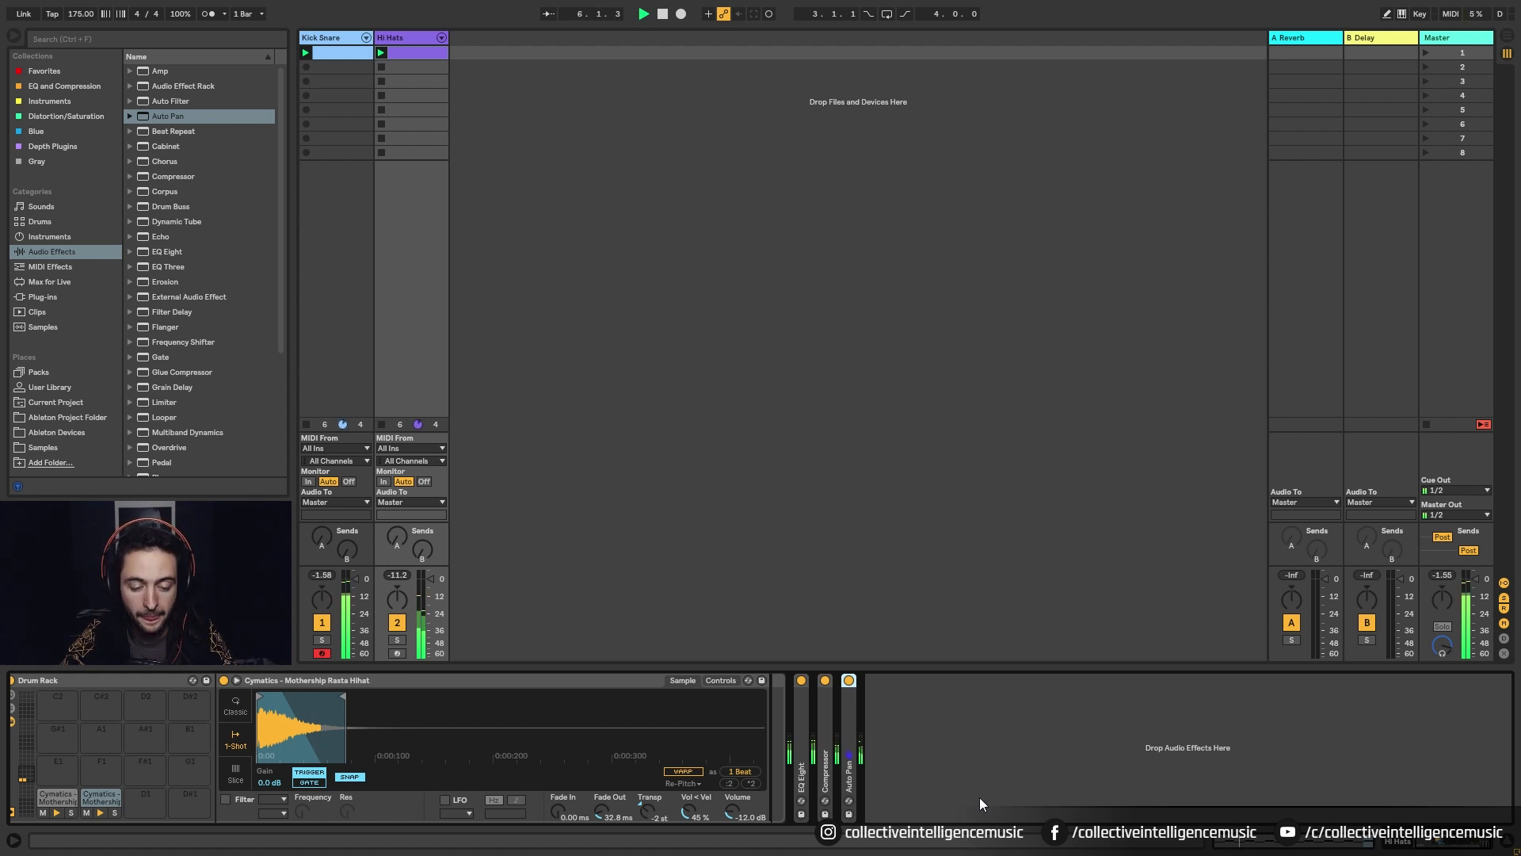
Hide the A Reverb and B Delay return tracks from the session
click(1306, 40)
click(1367, 37)
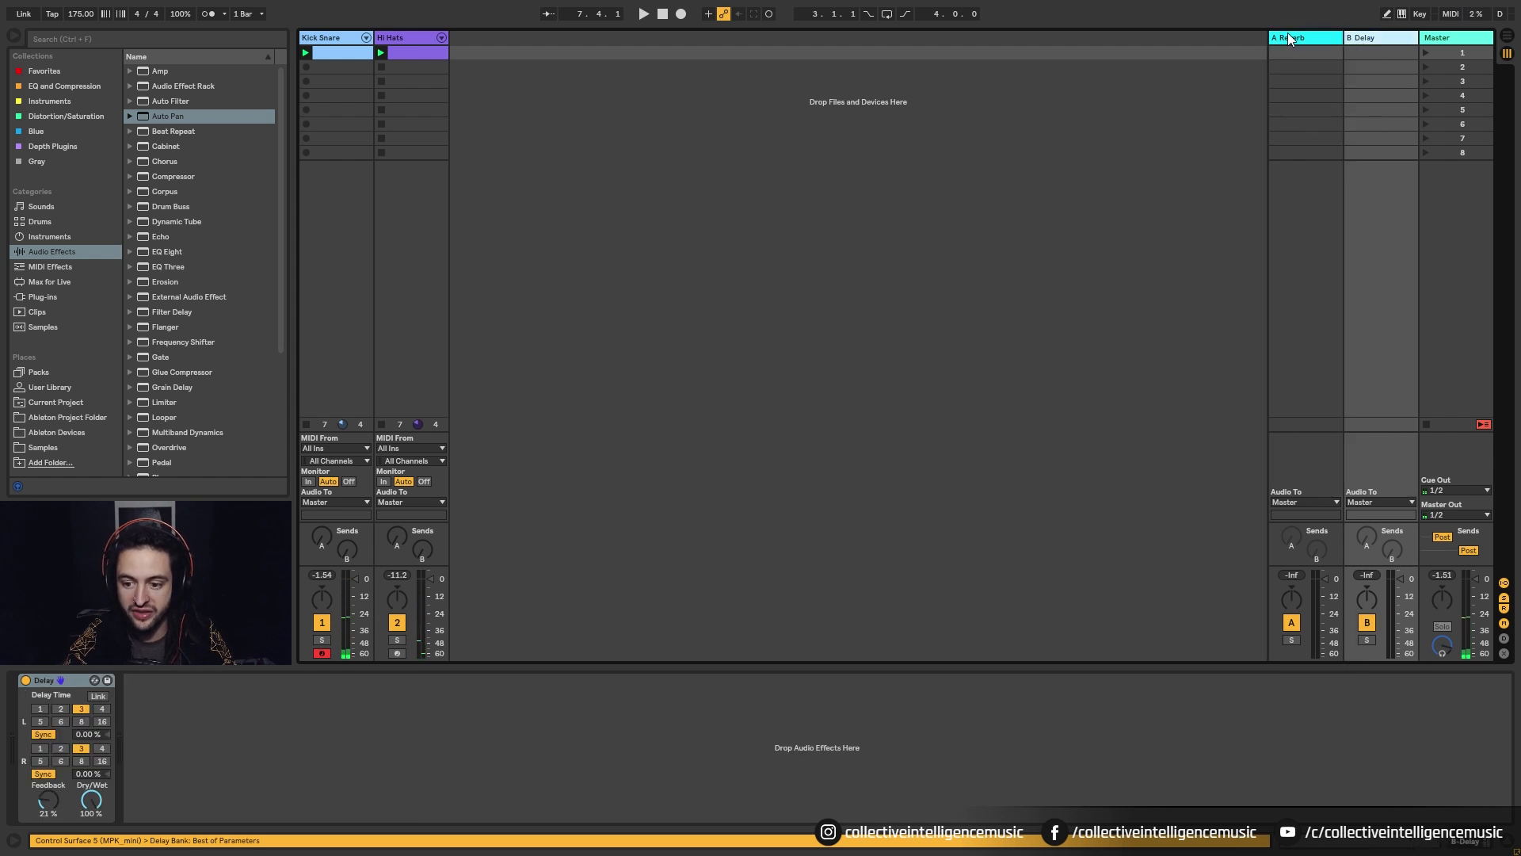
key(ctrl+alt+r)
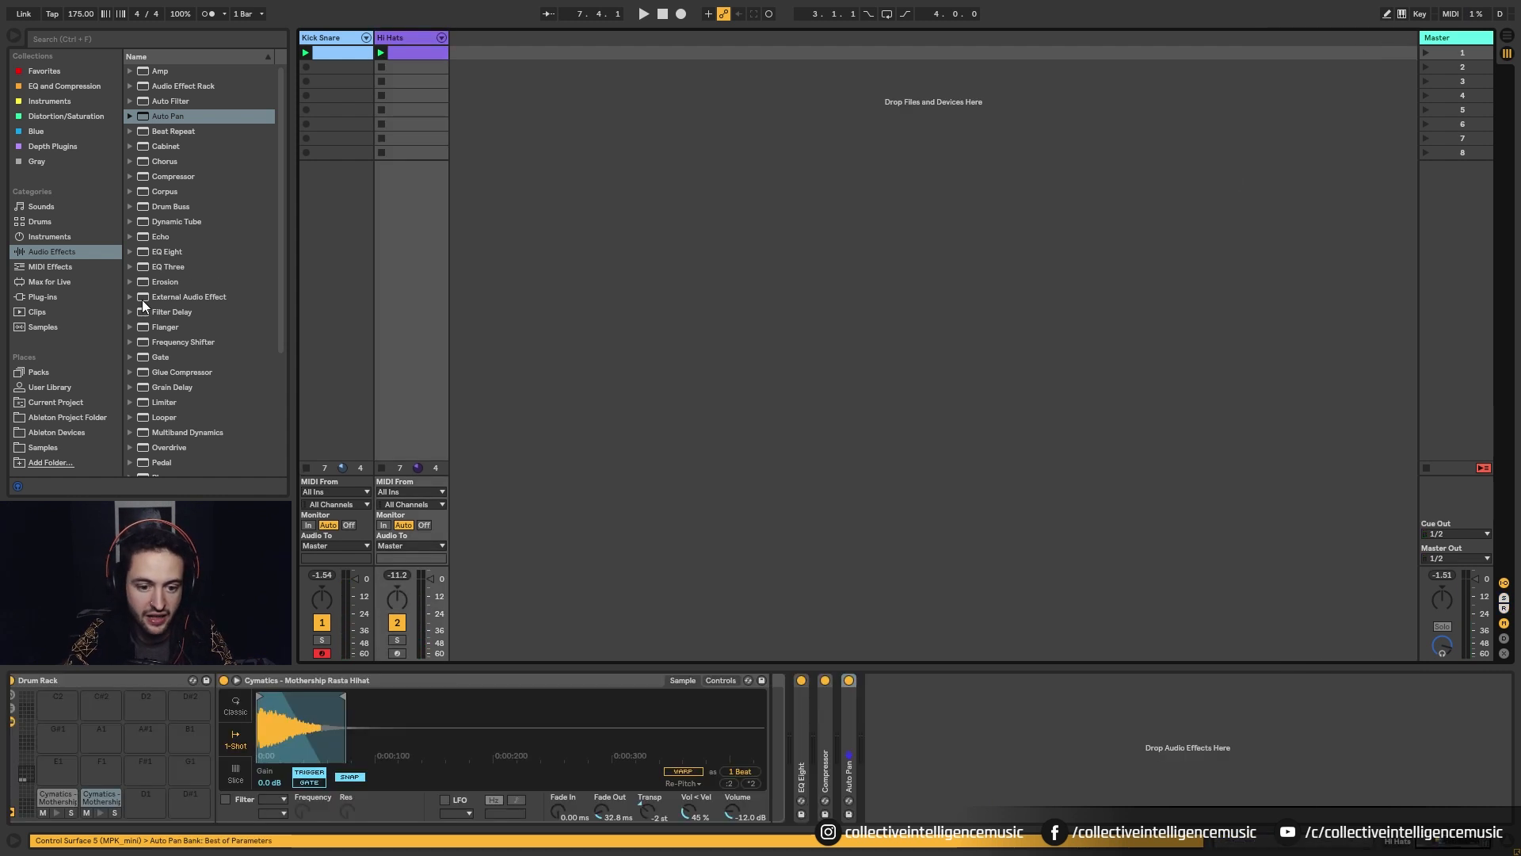
click(323, 39)
click(421, 40)
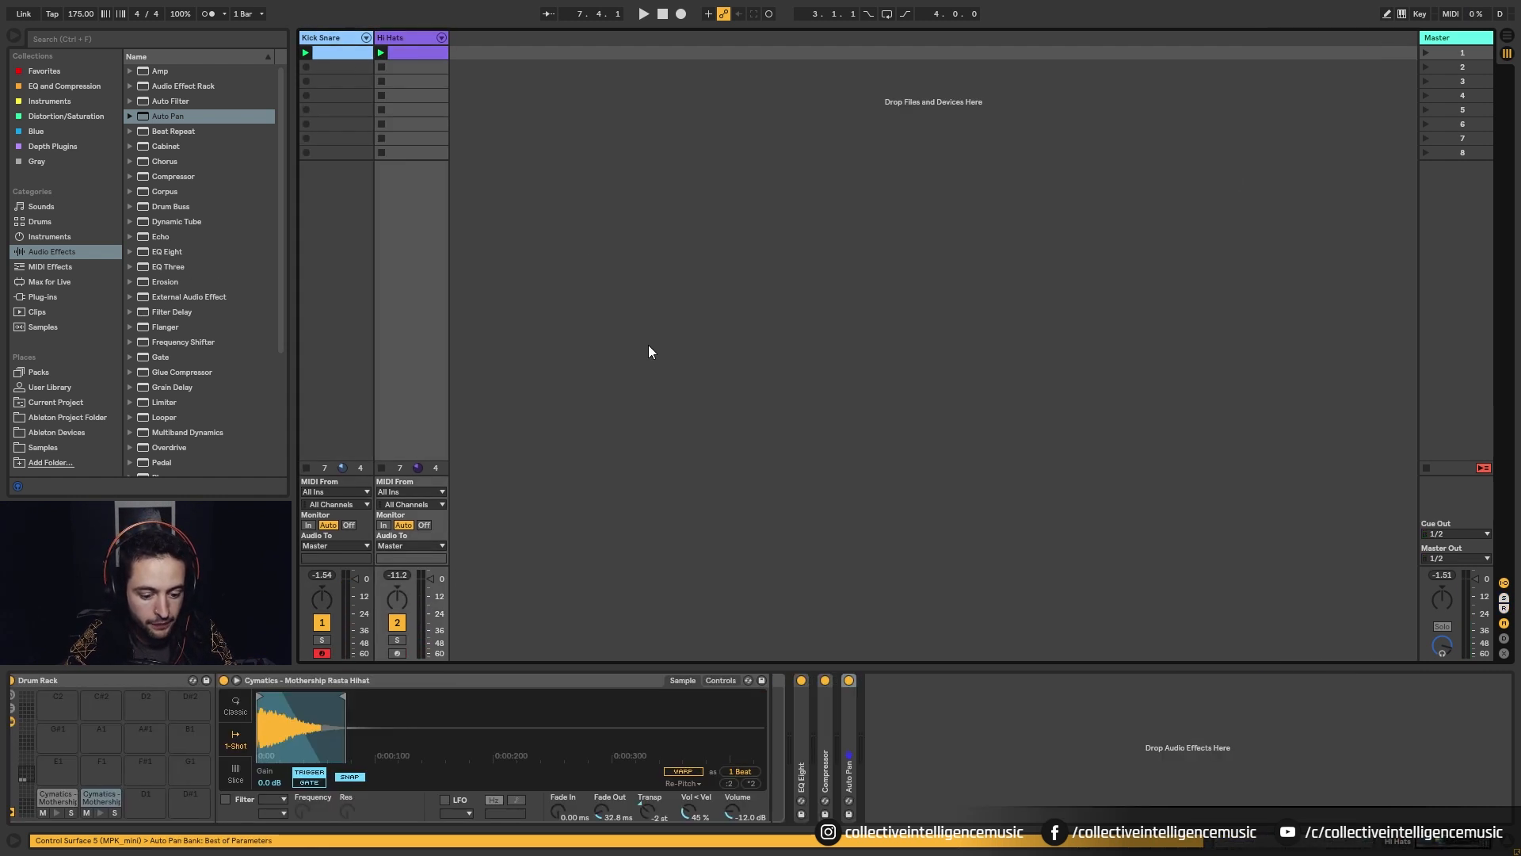
click(333, 37)
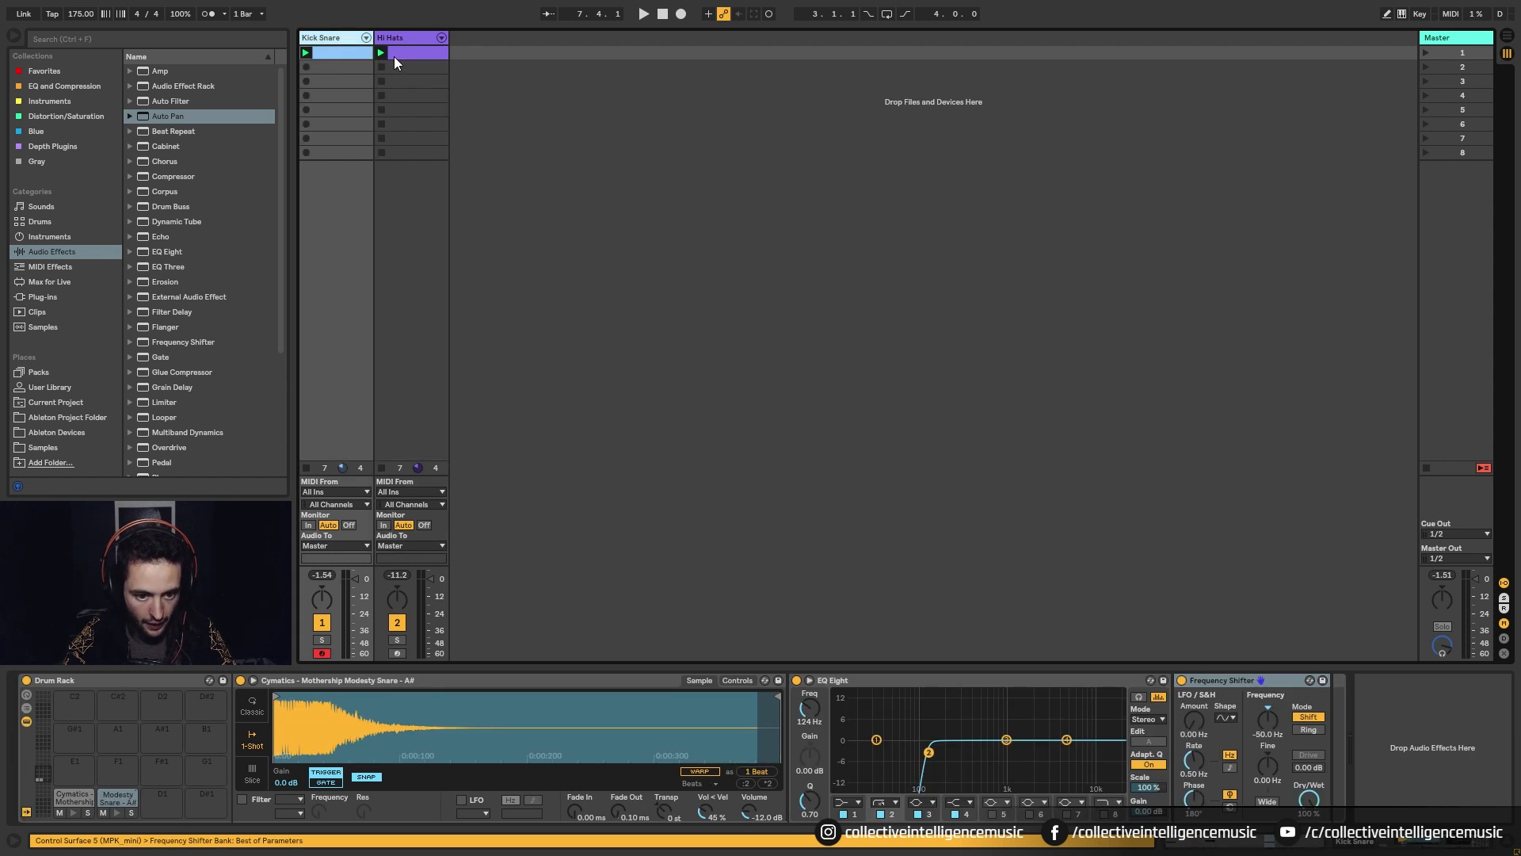
click(393, 56)
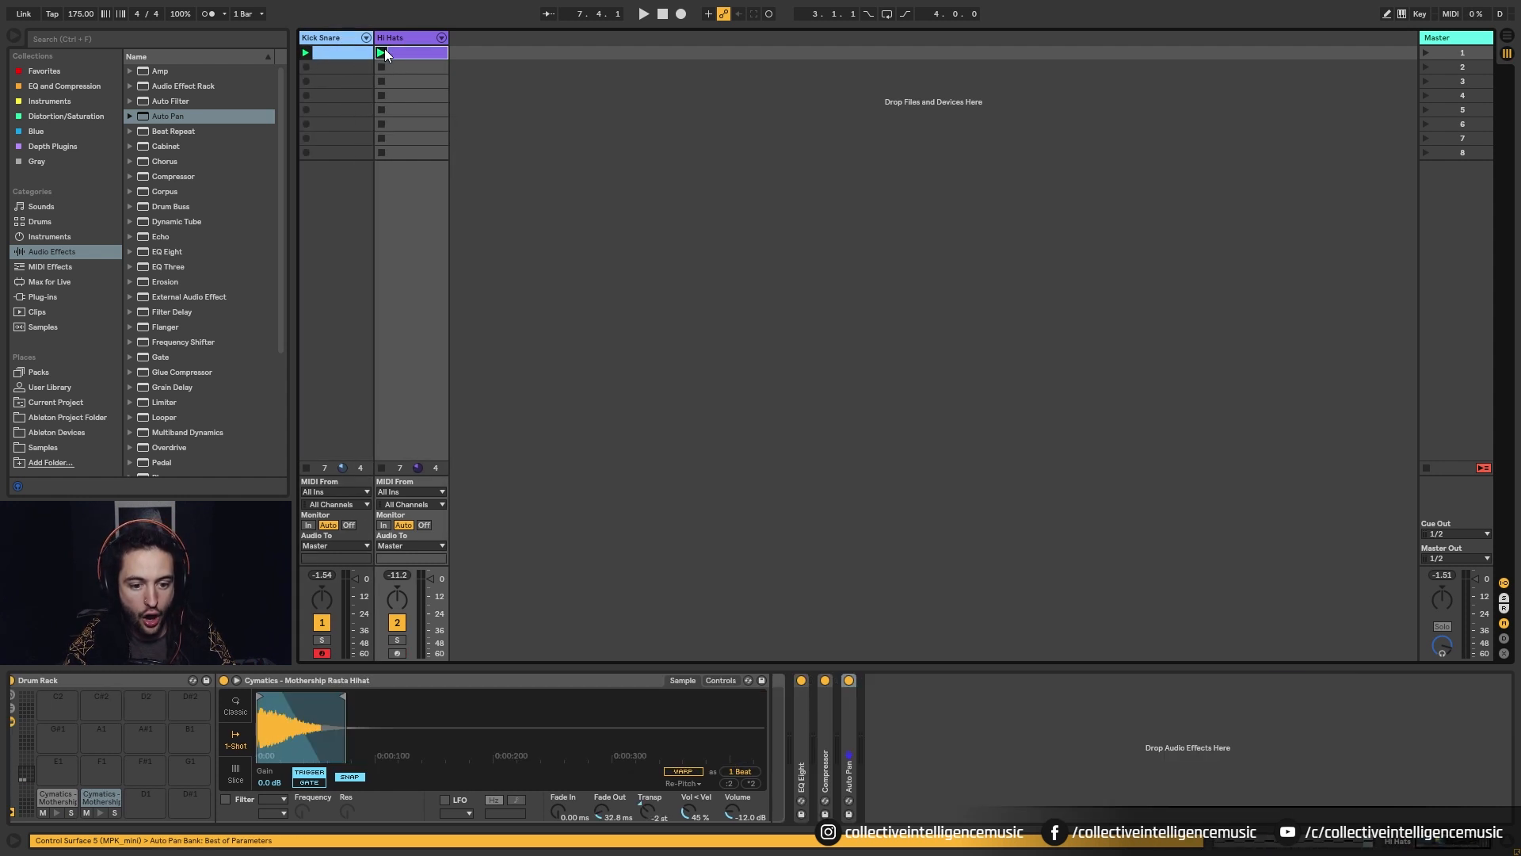
click(306, 53)
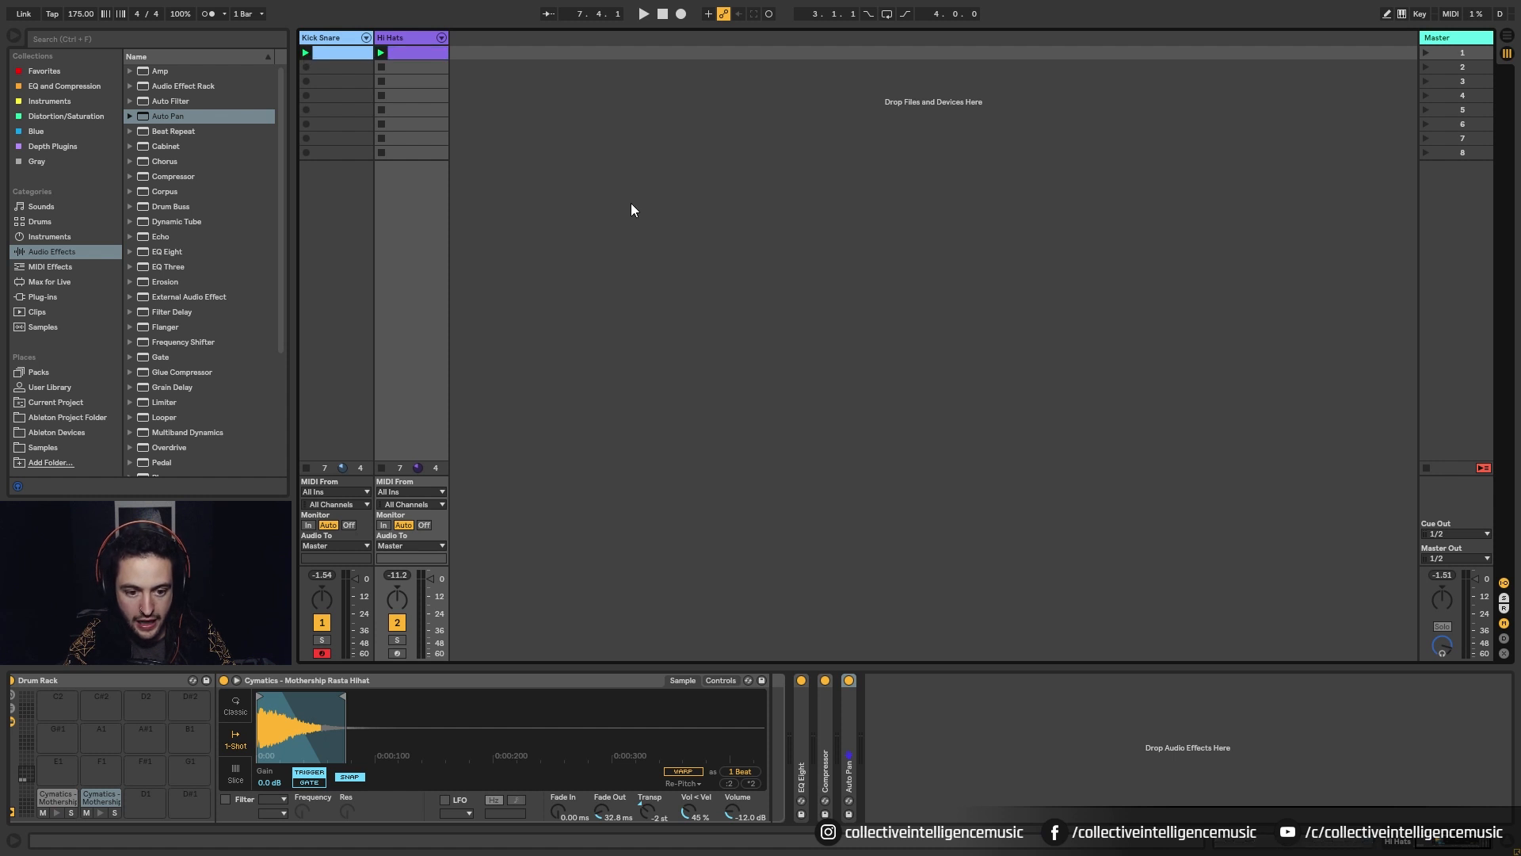
Insert a new MIDI track beside the Hi Hats track and name it Cymbal
right_click(483, 48)
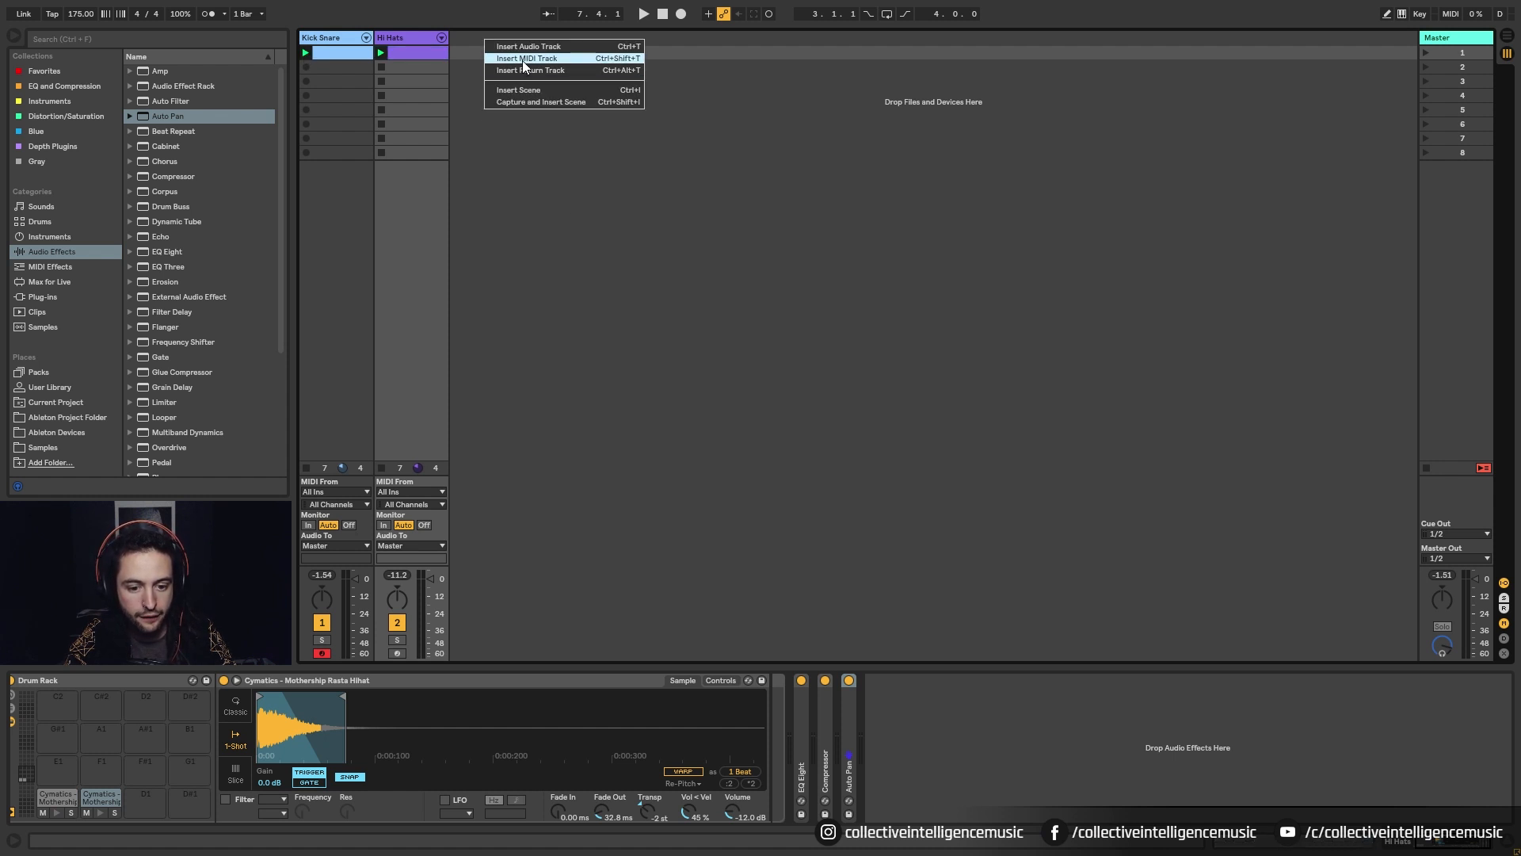
click(523, 58)
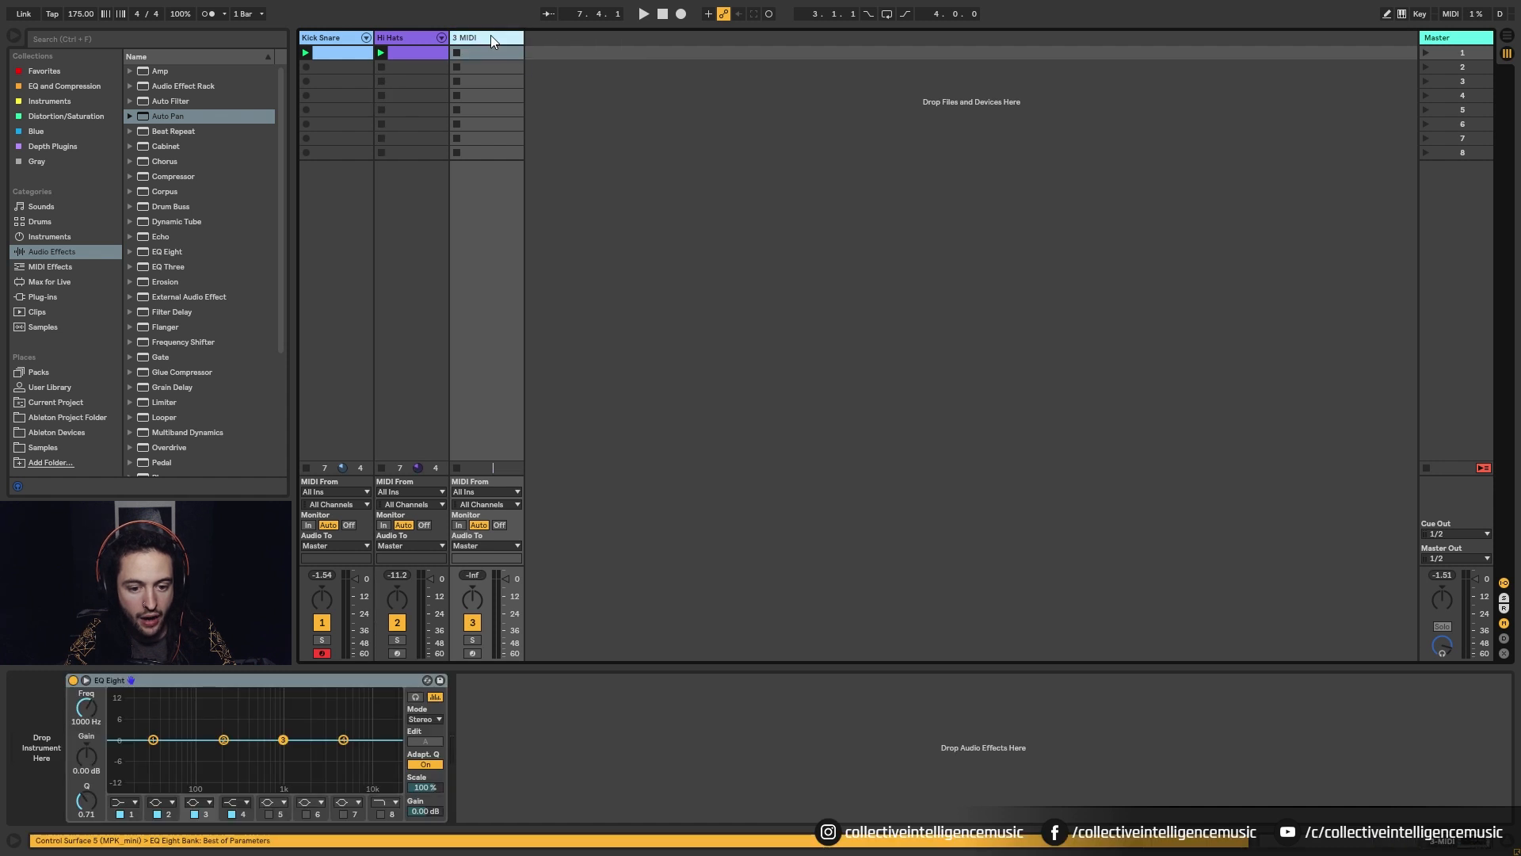
key(ctrl+r)
text(Cymbal)
key(Return)
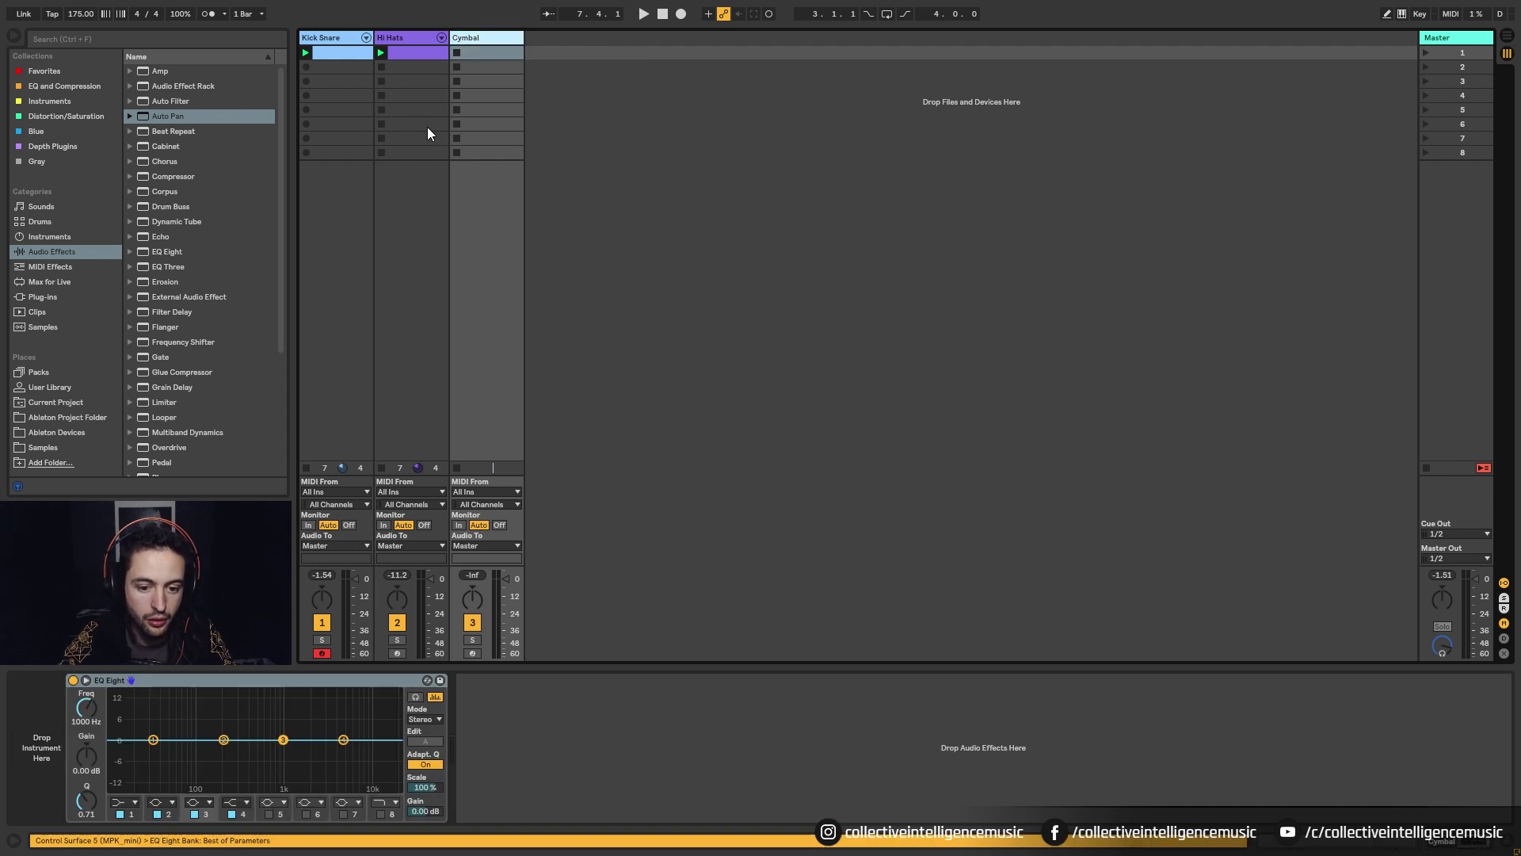
Find 909 Core Kit.adg among the drum presets and load it onto the Cymbal track
click(50, 221)
scroll(221, 306, down, 10)
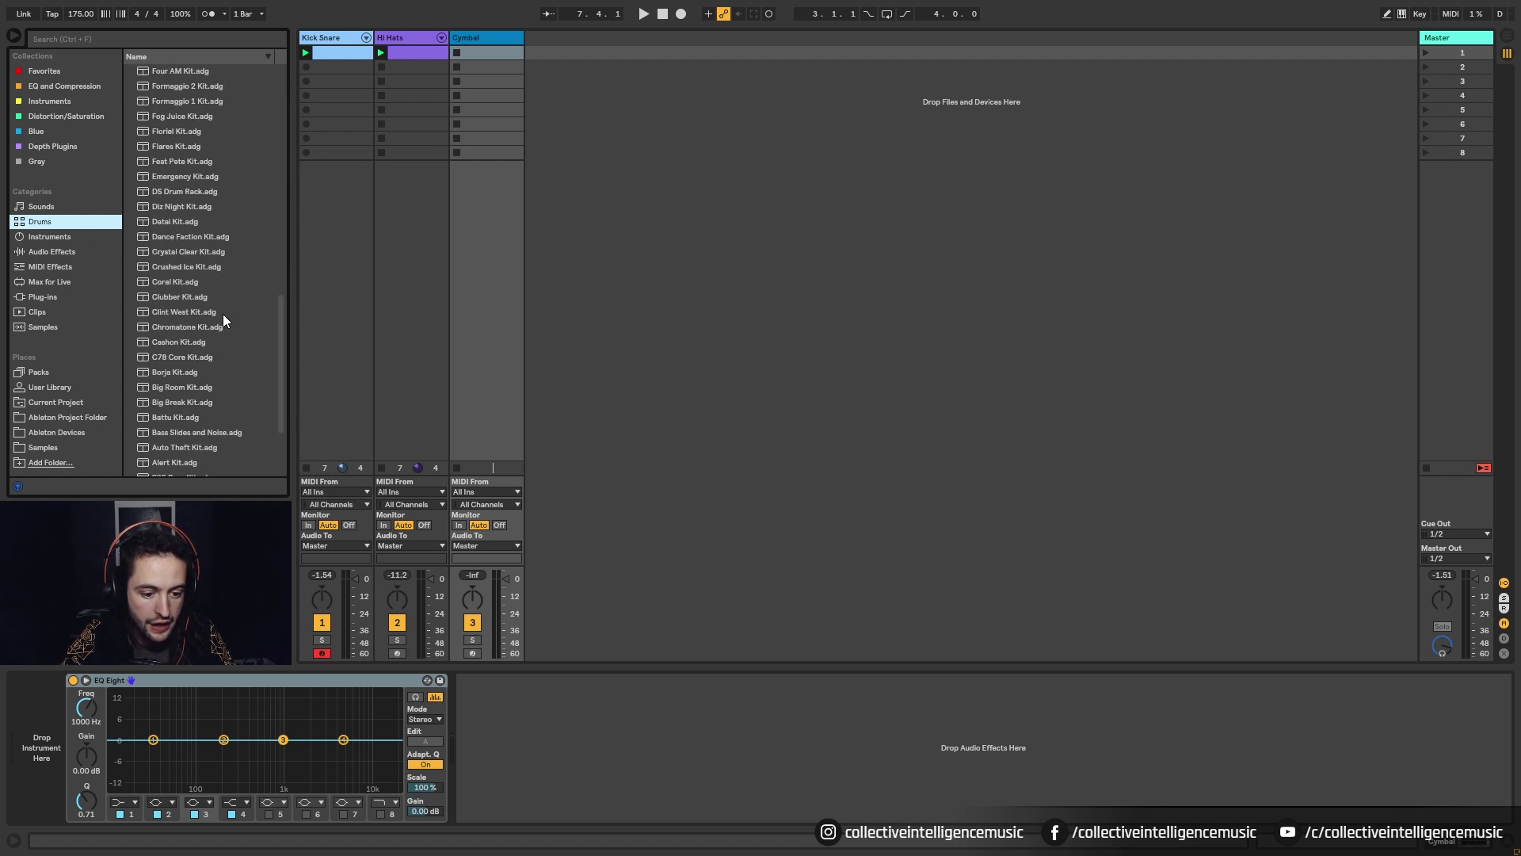
scroll(221, 313, down, 3)
click(155, 363)
drag(458, 107, 610, 334)
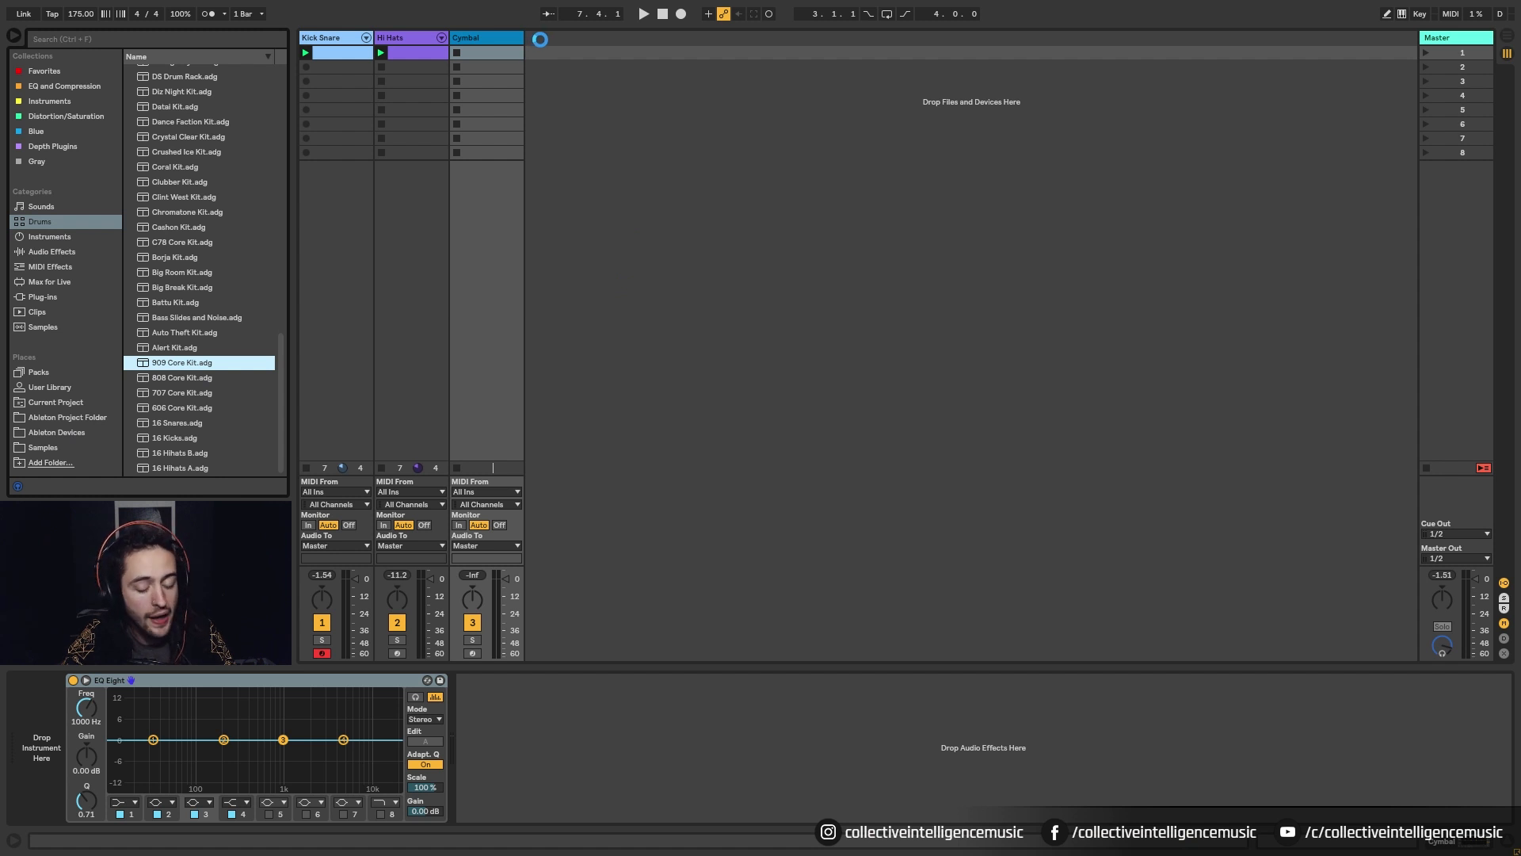
Add a fourth track holding another 909 Core Kit and rename it Ride
right_click(553, 41)
click(631, 63)
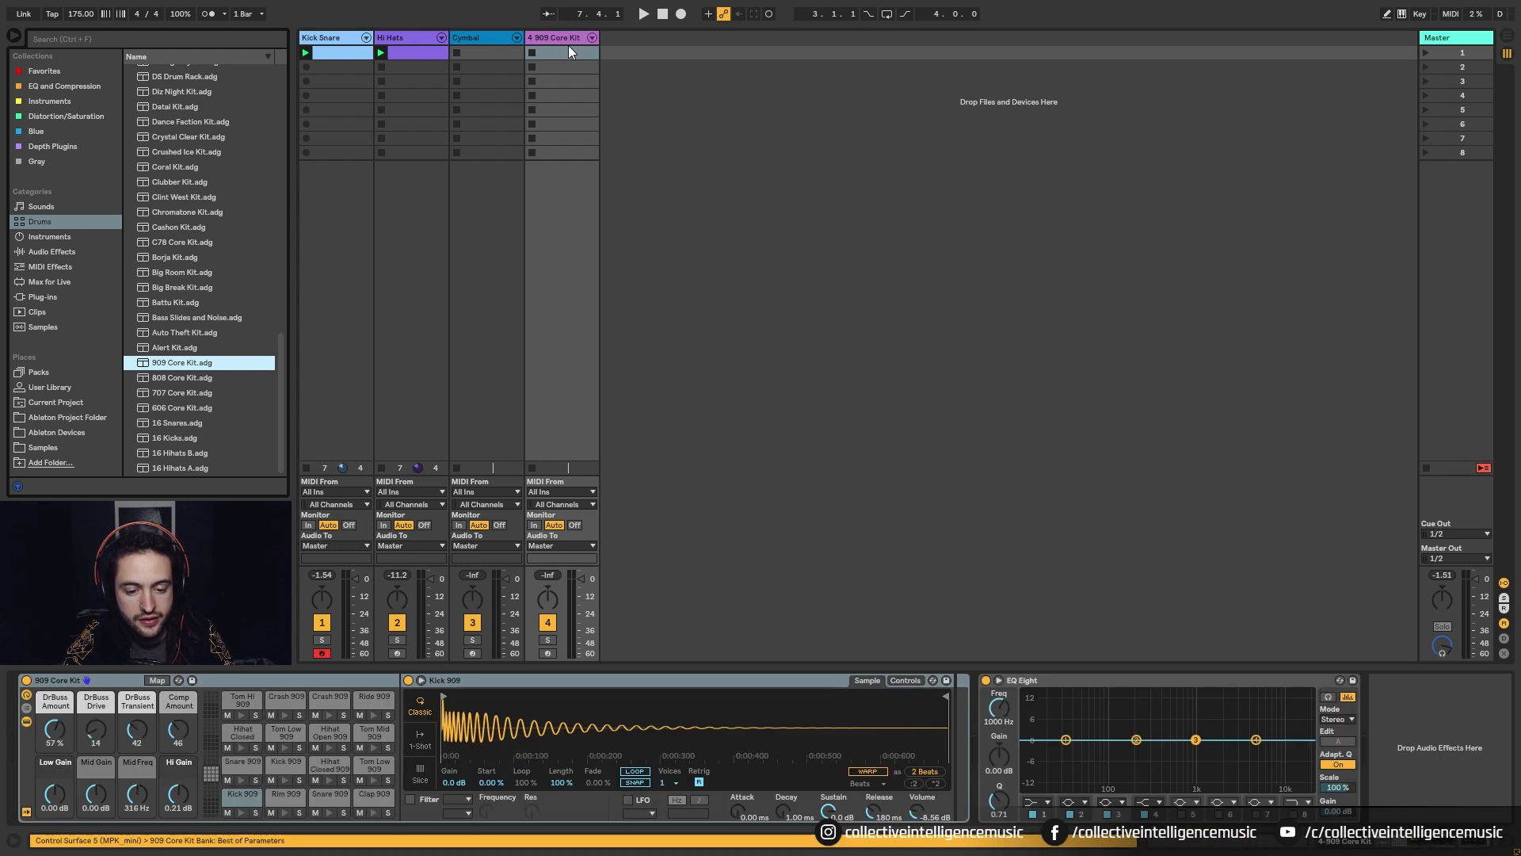
click(568, 41)
key(ctrl+r)
text(R)
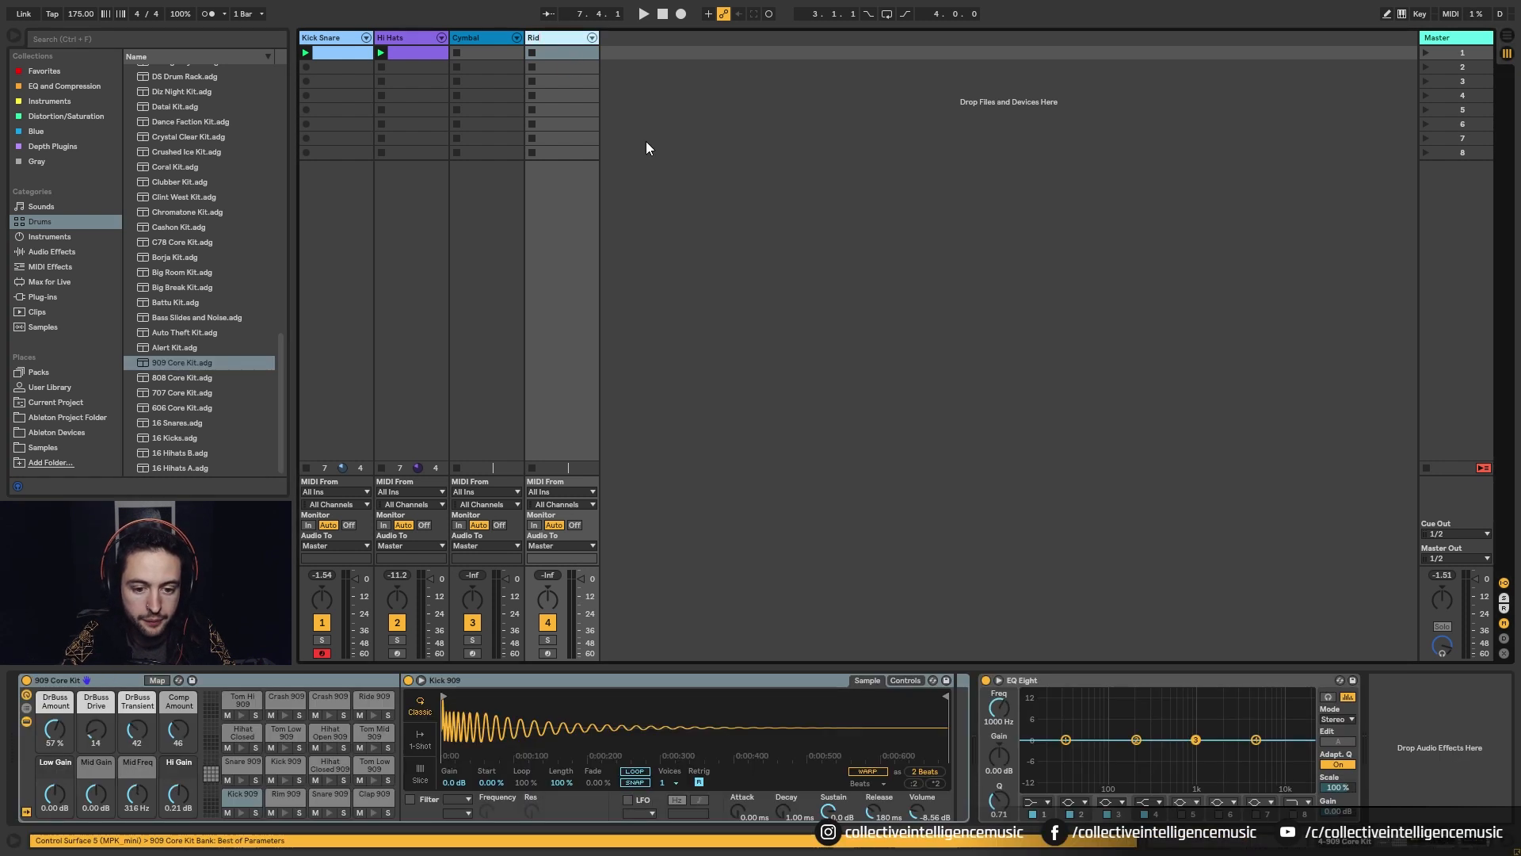
text(ide)
key(Return)
Create a four-bar clip in the Cymbal track's first slot with one Crash 909 note at its start
double_click(476, 52)
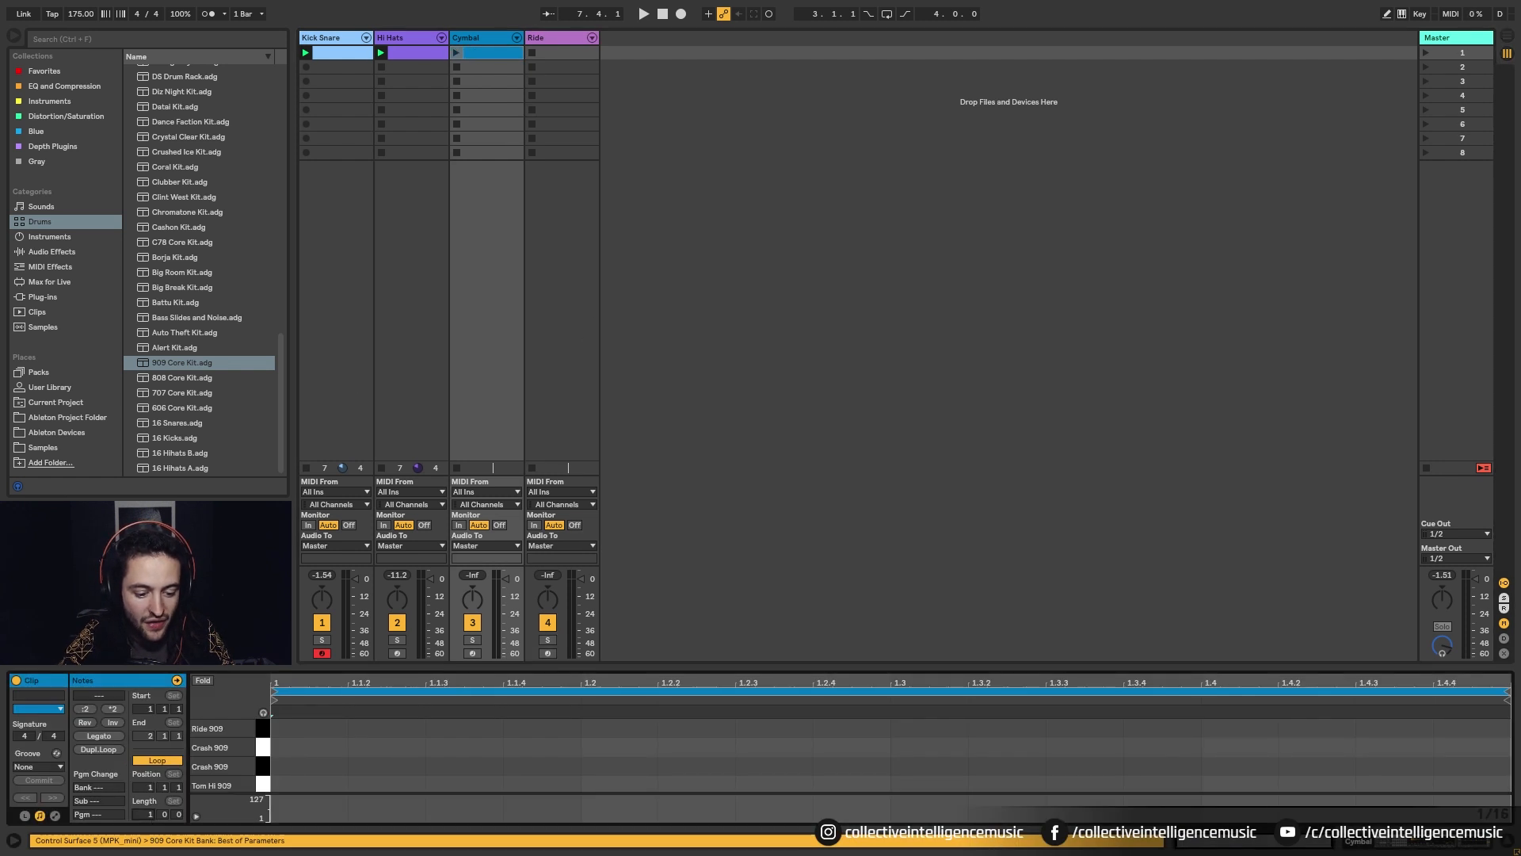
text(4)
key(Return)
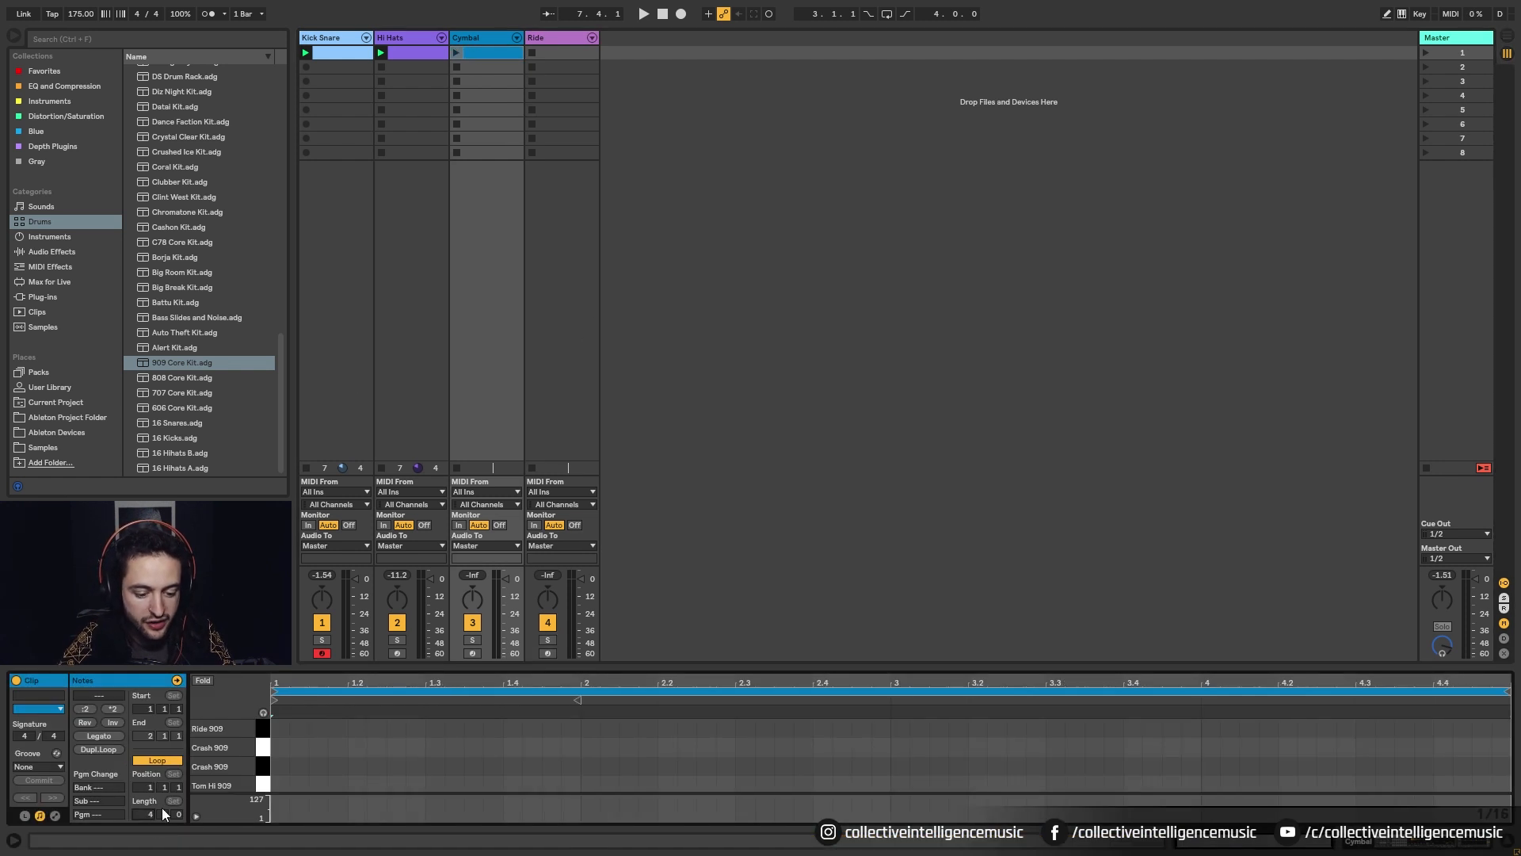
double_click(279, 747)
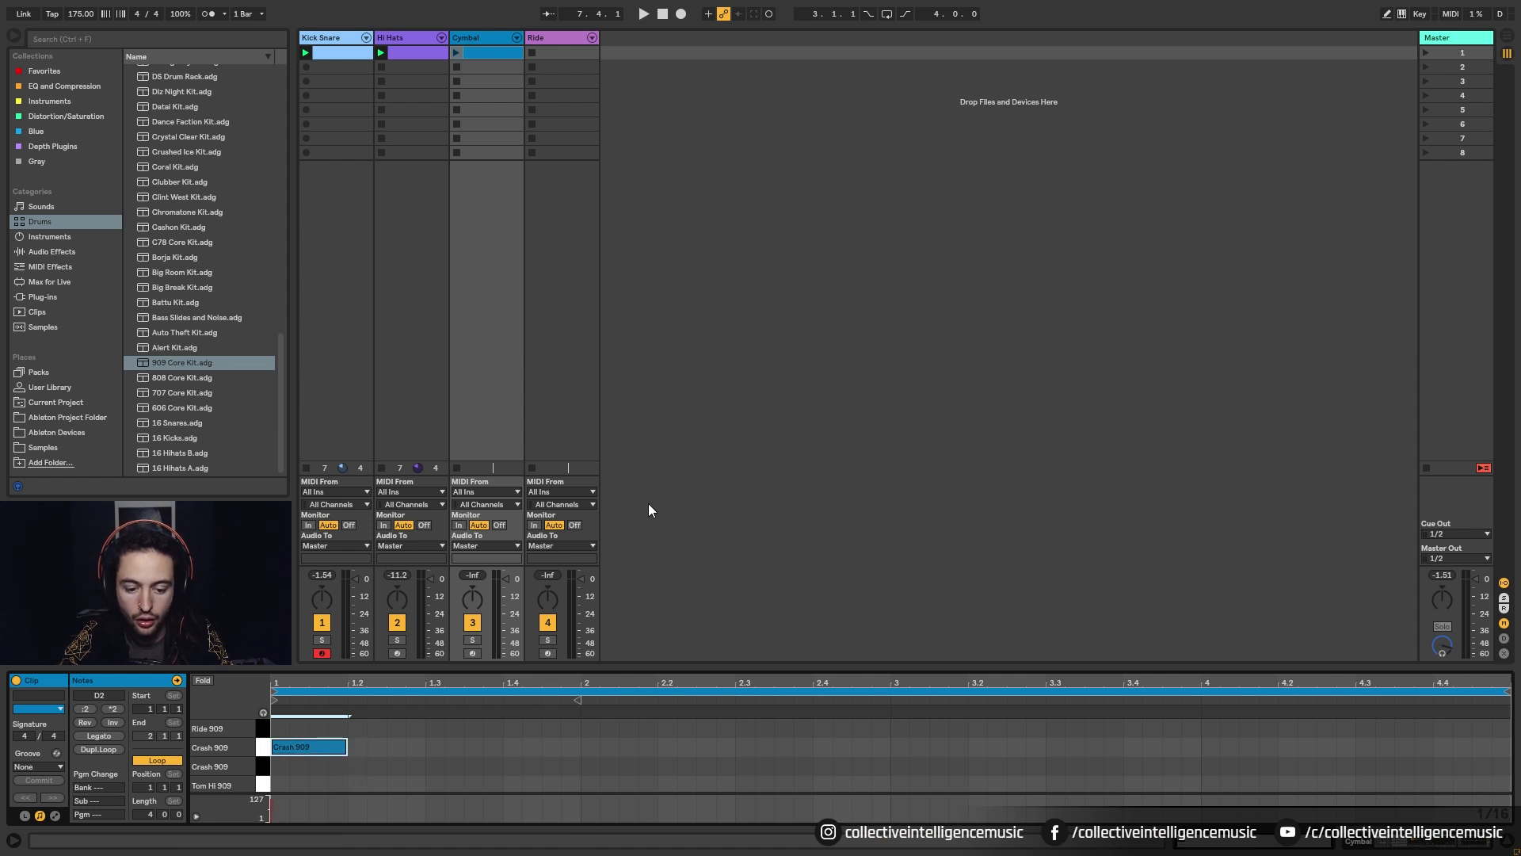
Create a one-bar clip in the Ride track's first slot and add Ride 909 sixteenth notes at 1.1.1, 1.1.3 and 1.1.4
double_click(545, 54)
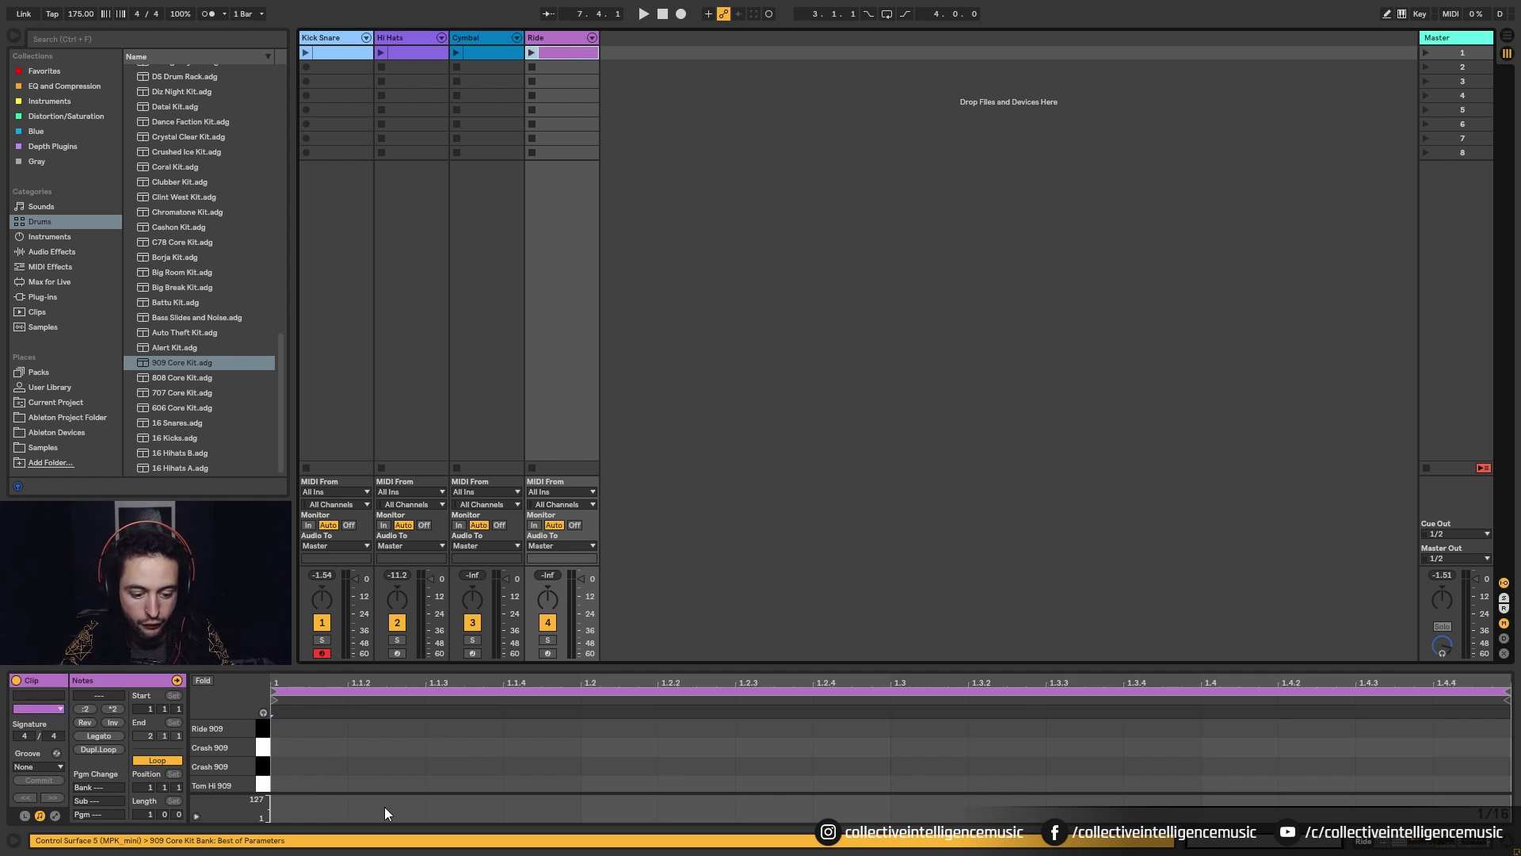
right_click(321, 735)
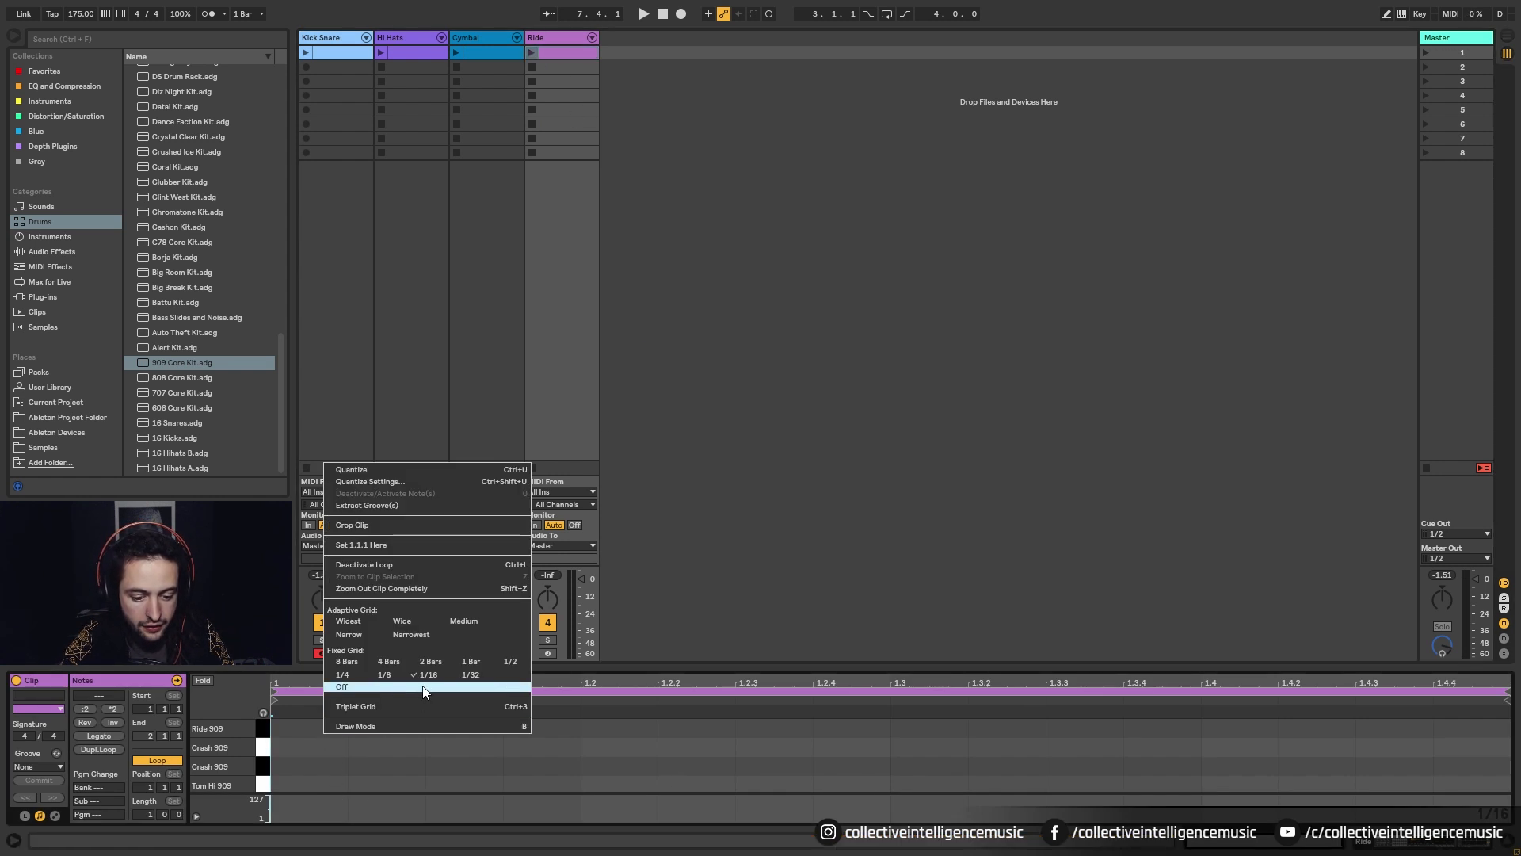
key(Escape)
double_click(325, 730)
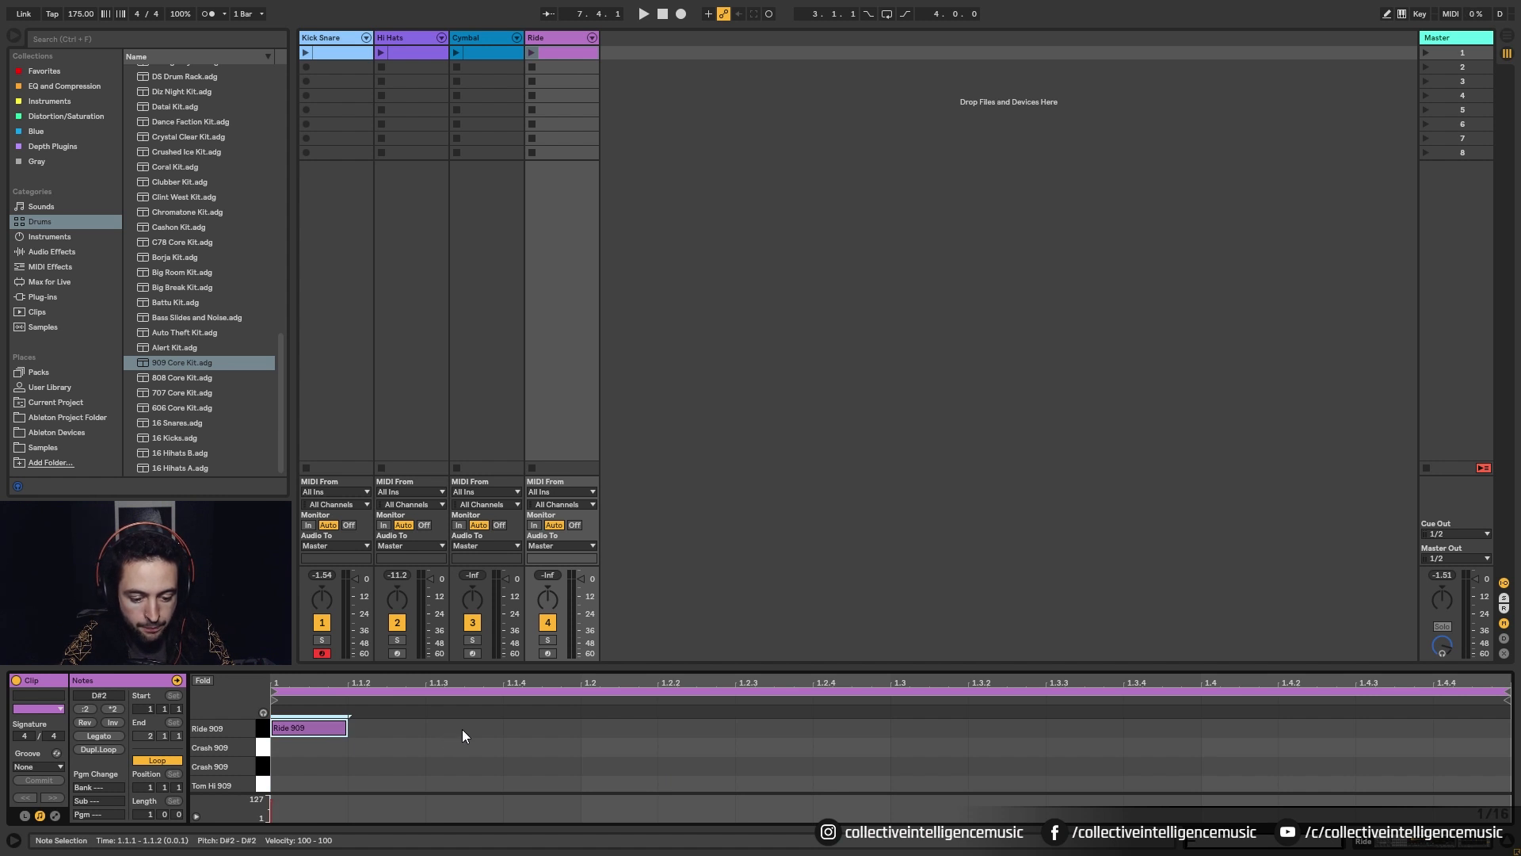
double_click(462, 729)
double_click(535, 729)
click(670, 735)
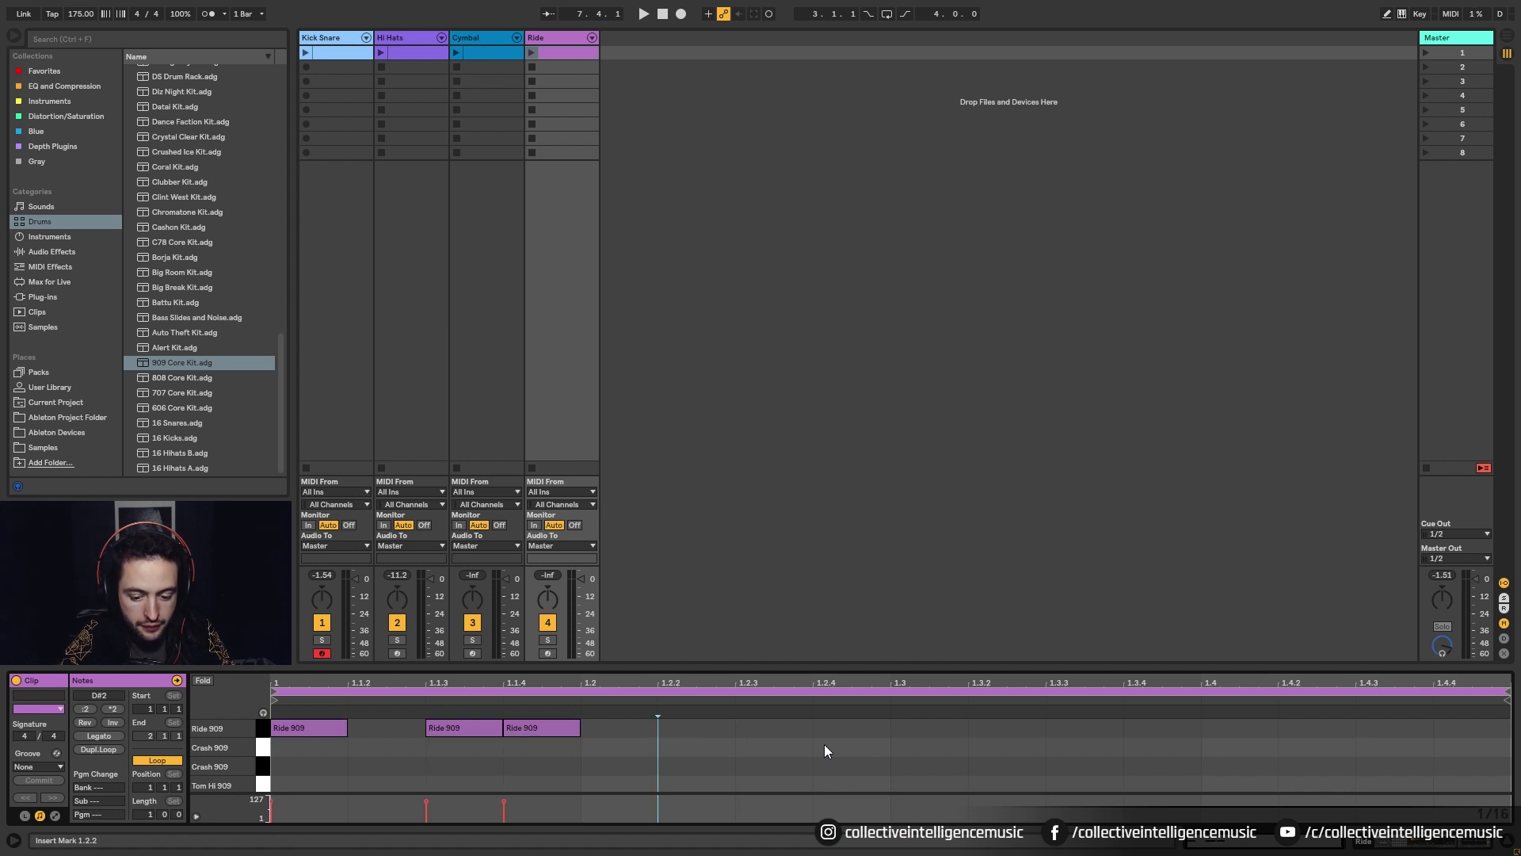
Complete the Ride pattern with Ride 909 sixteenth notes at 1.2.2, 1.2.3, 1.3.1, 1.3.3, 1.4.2 and 1.4.3
double_click(691, 730)
double_click(769, 729)
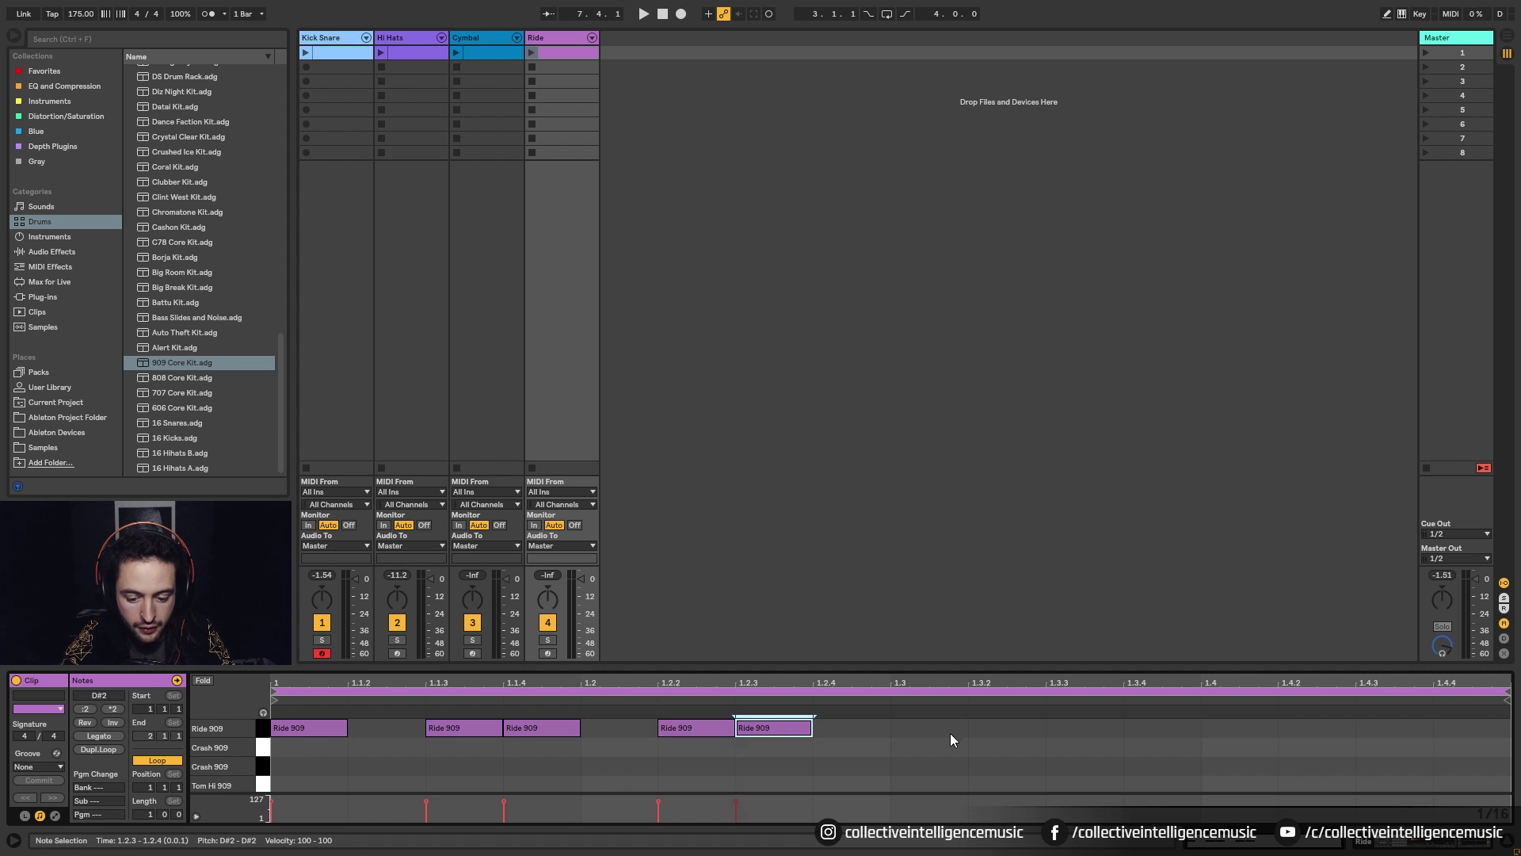
double_click(949, 730)
double_click(1078, 729)
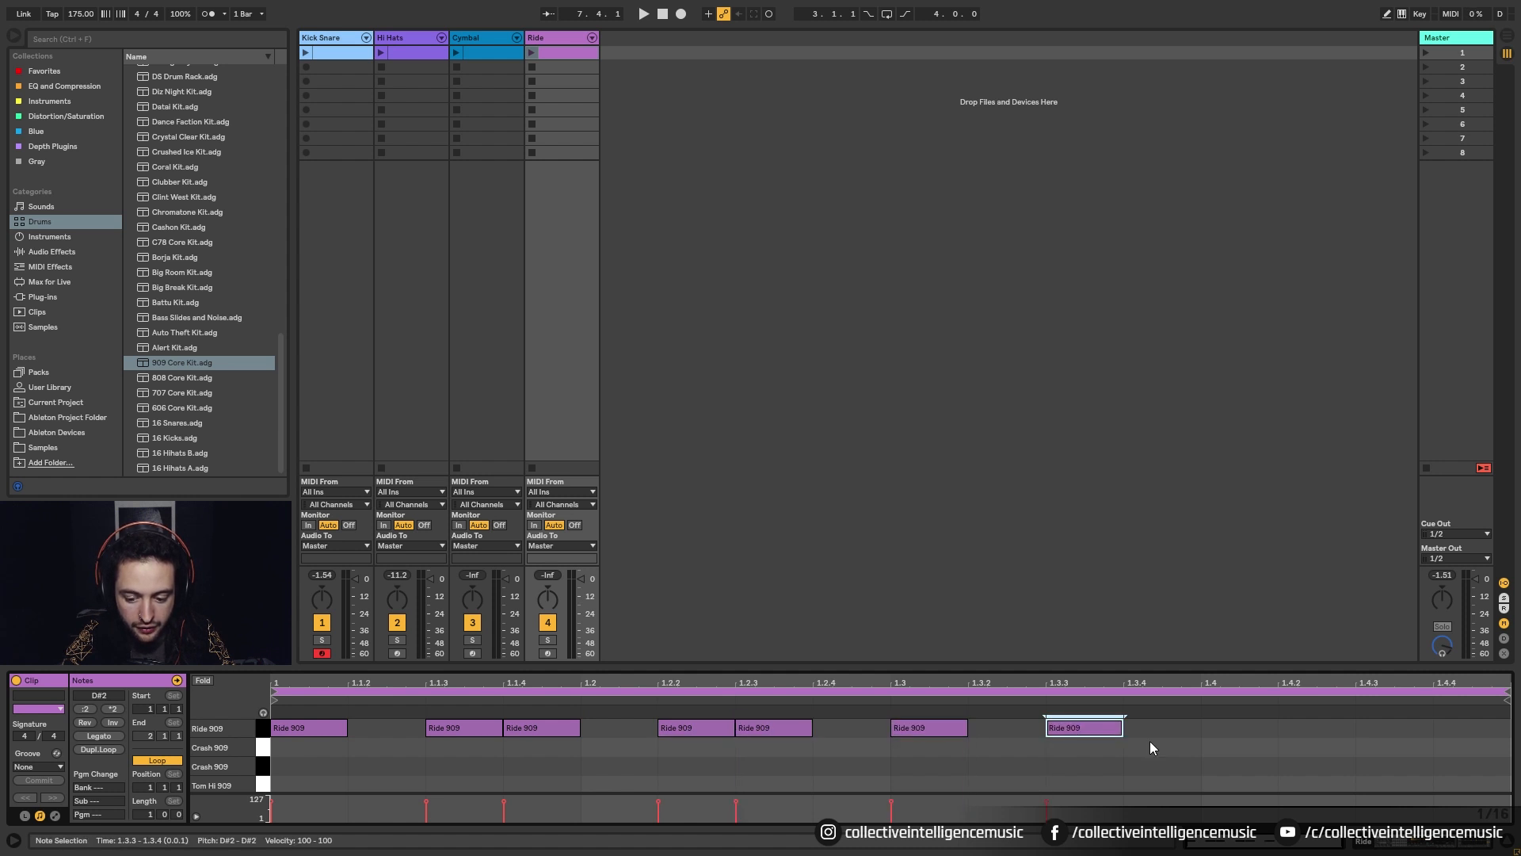
double_click(1314, 729)
double_click(1398, 729)
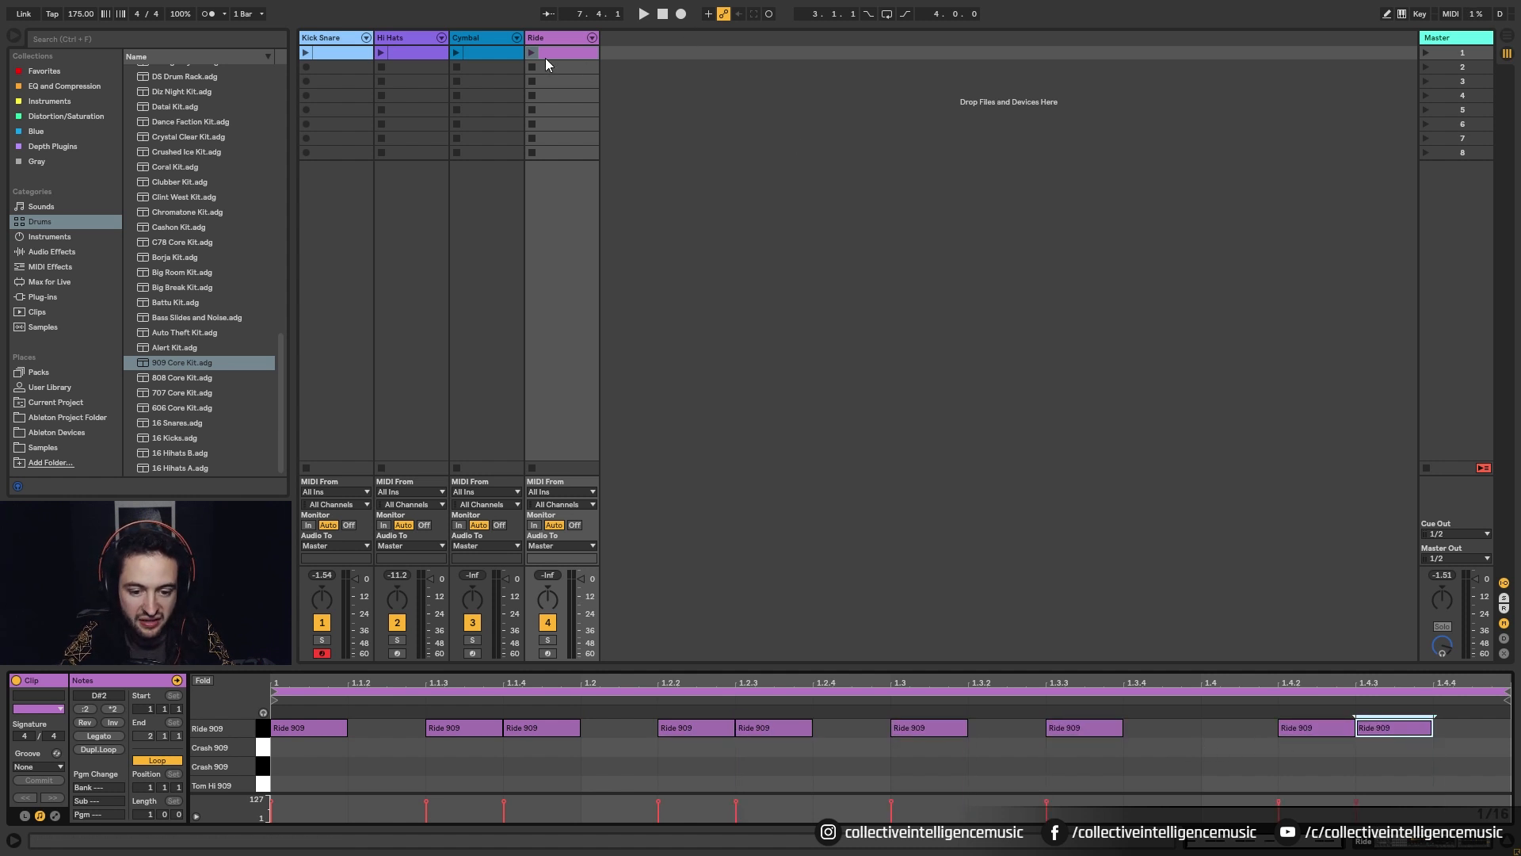
Launch the first scene to hear all four tracks together and look over the Hi Hats clip
click(1424, 52)
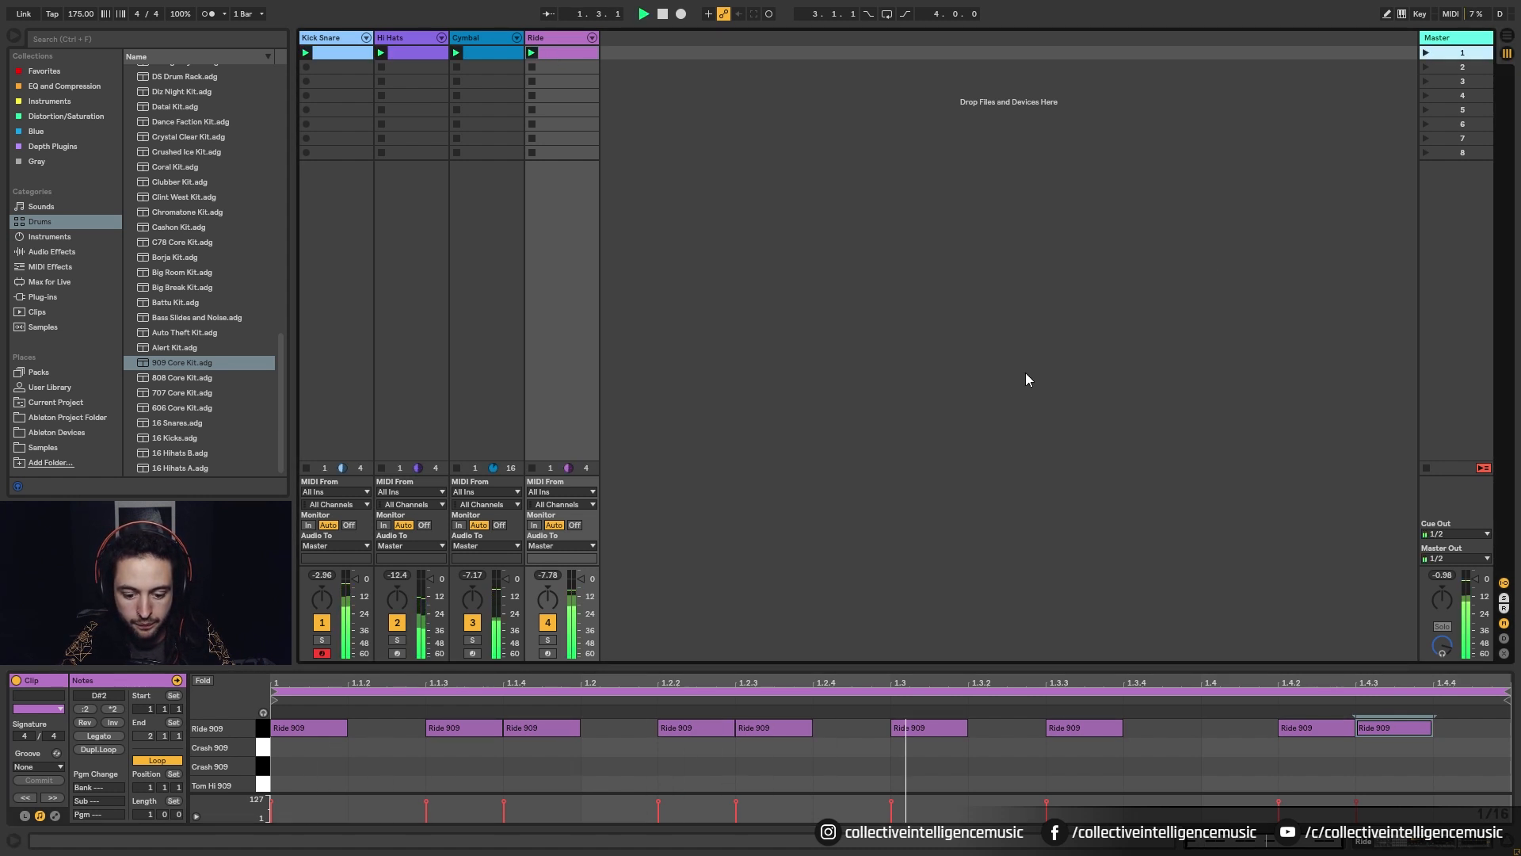
click(865, 264)
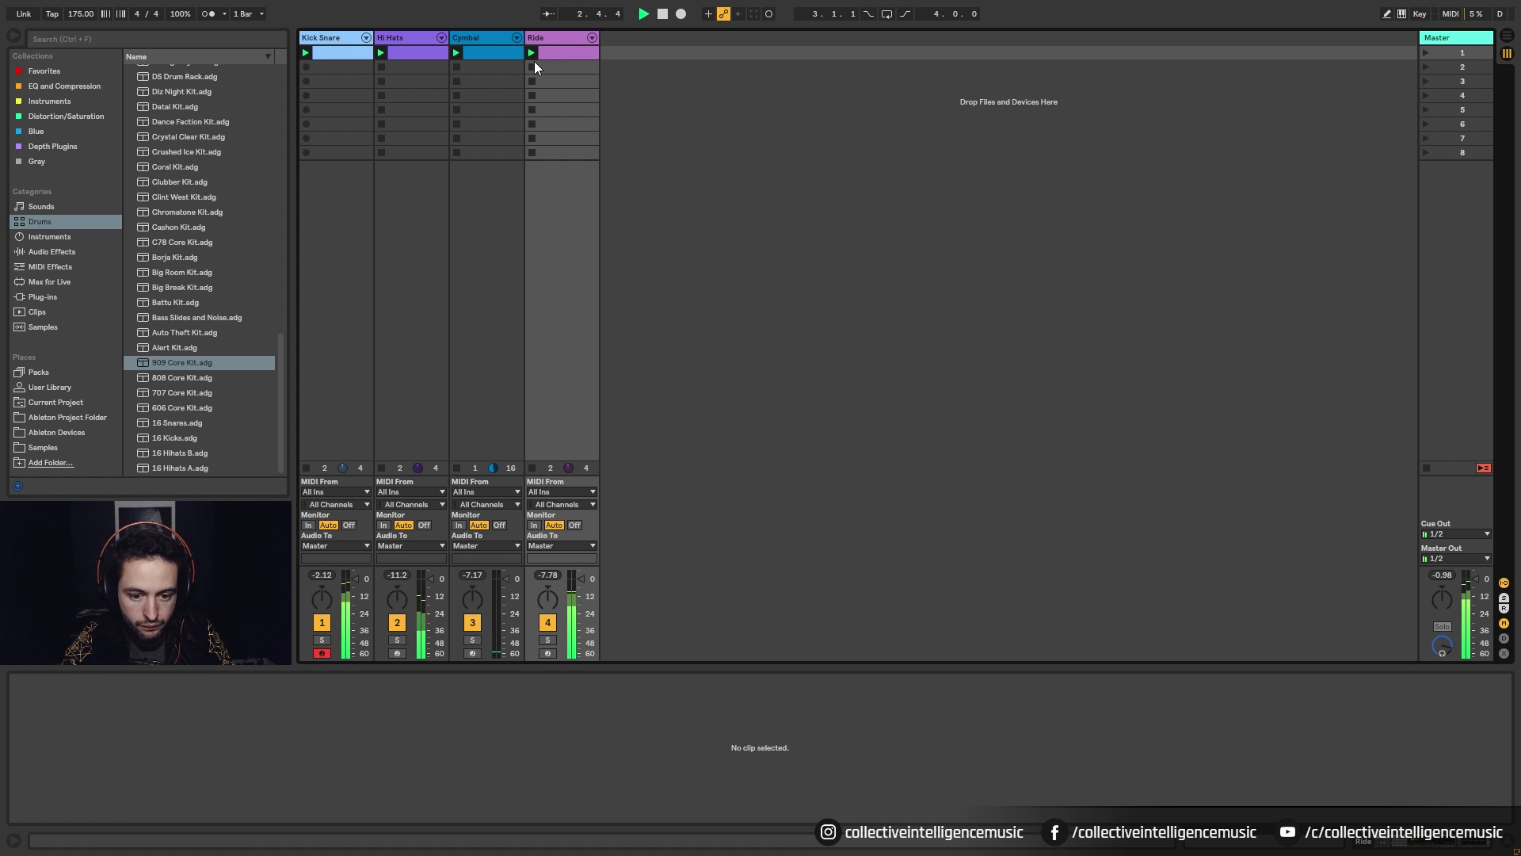
click(420, 42)
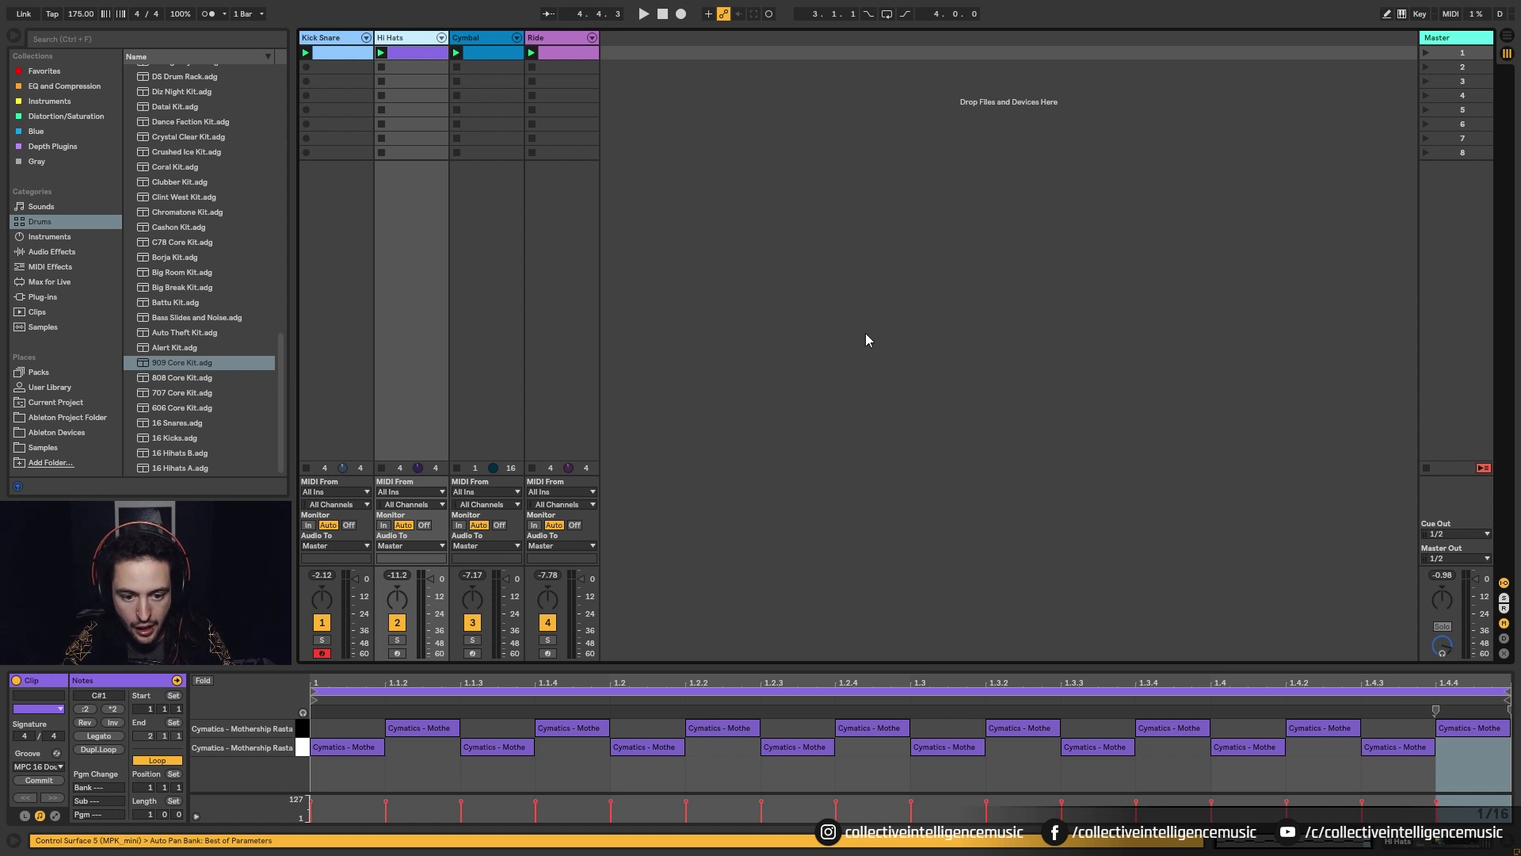
Apply the MPC 16 Double Down groove to the Ride clip, then stop all clips and play the Ride alone
click(539, 40)
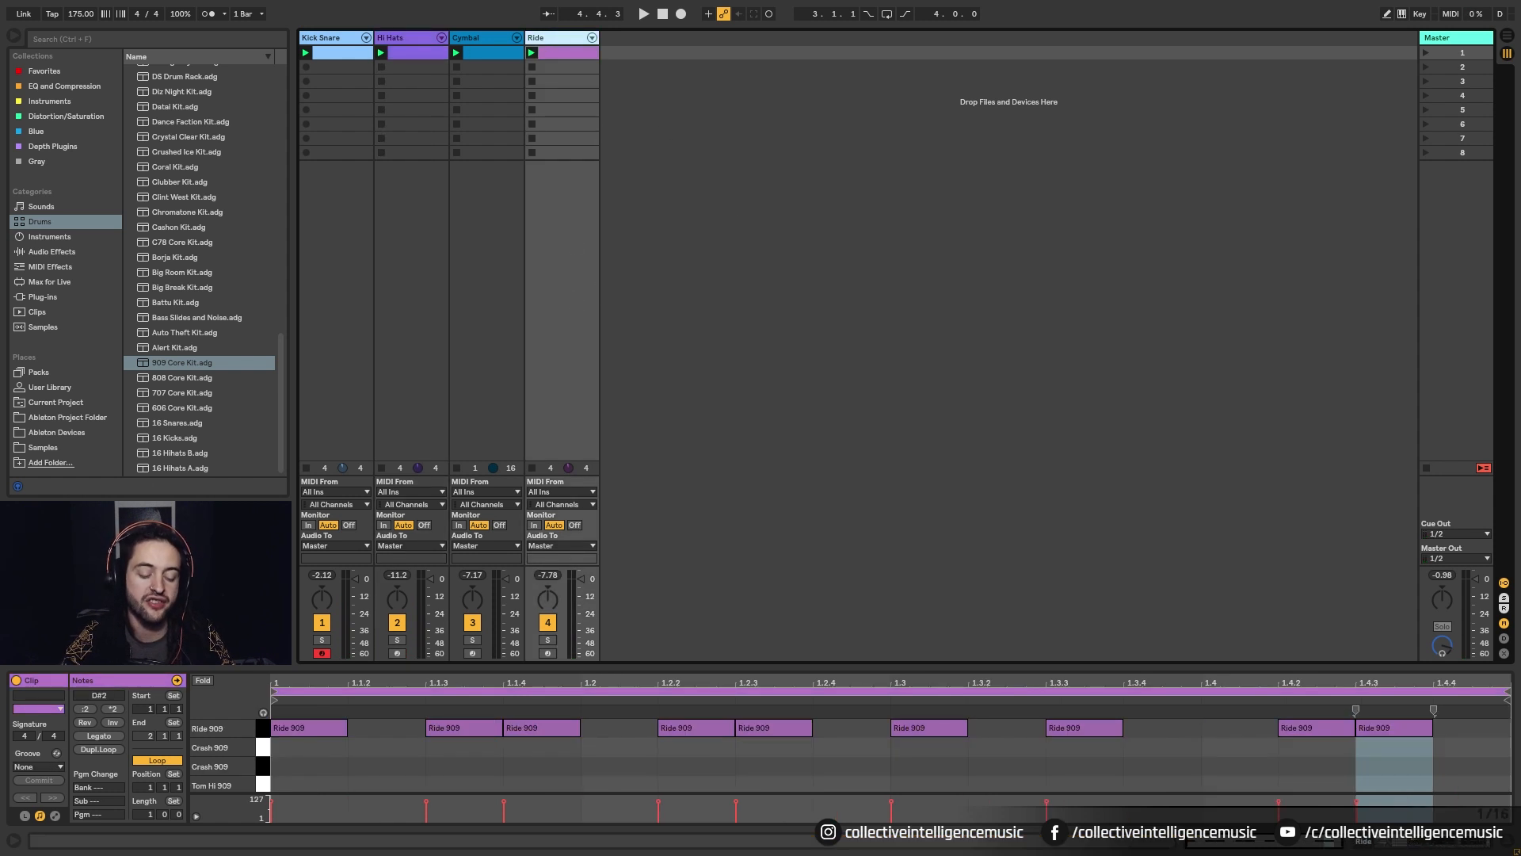
click(561, 52)
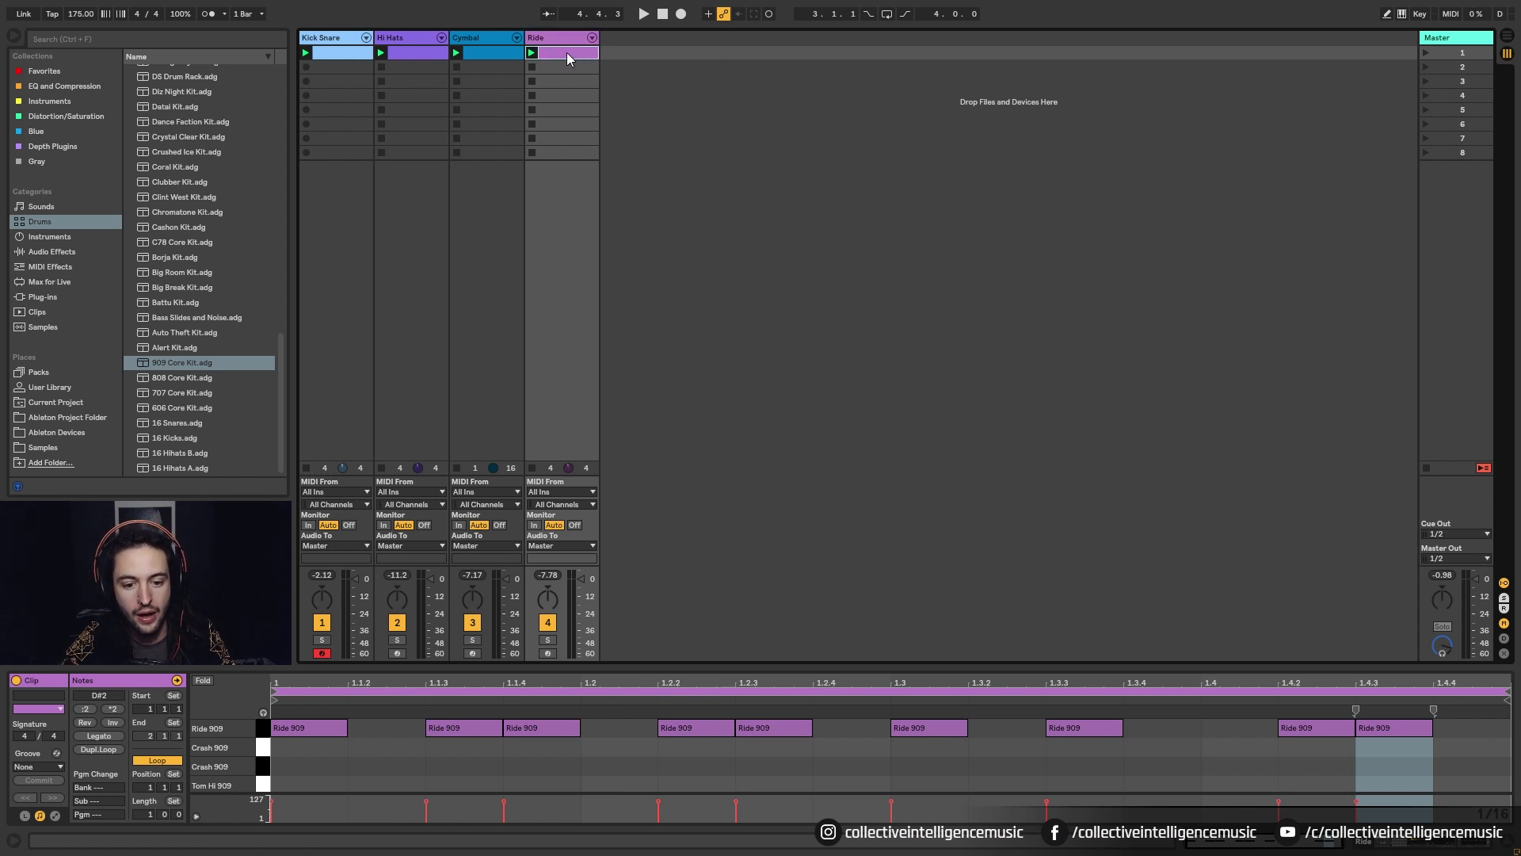
click(35, 766)
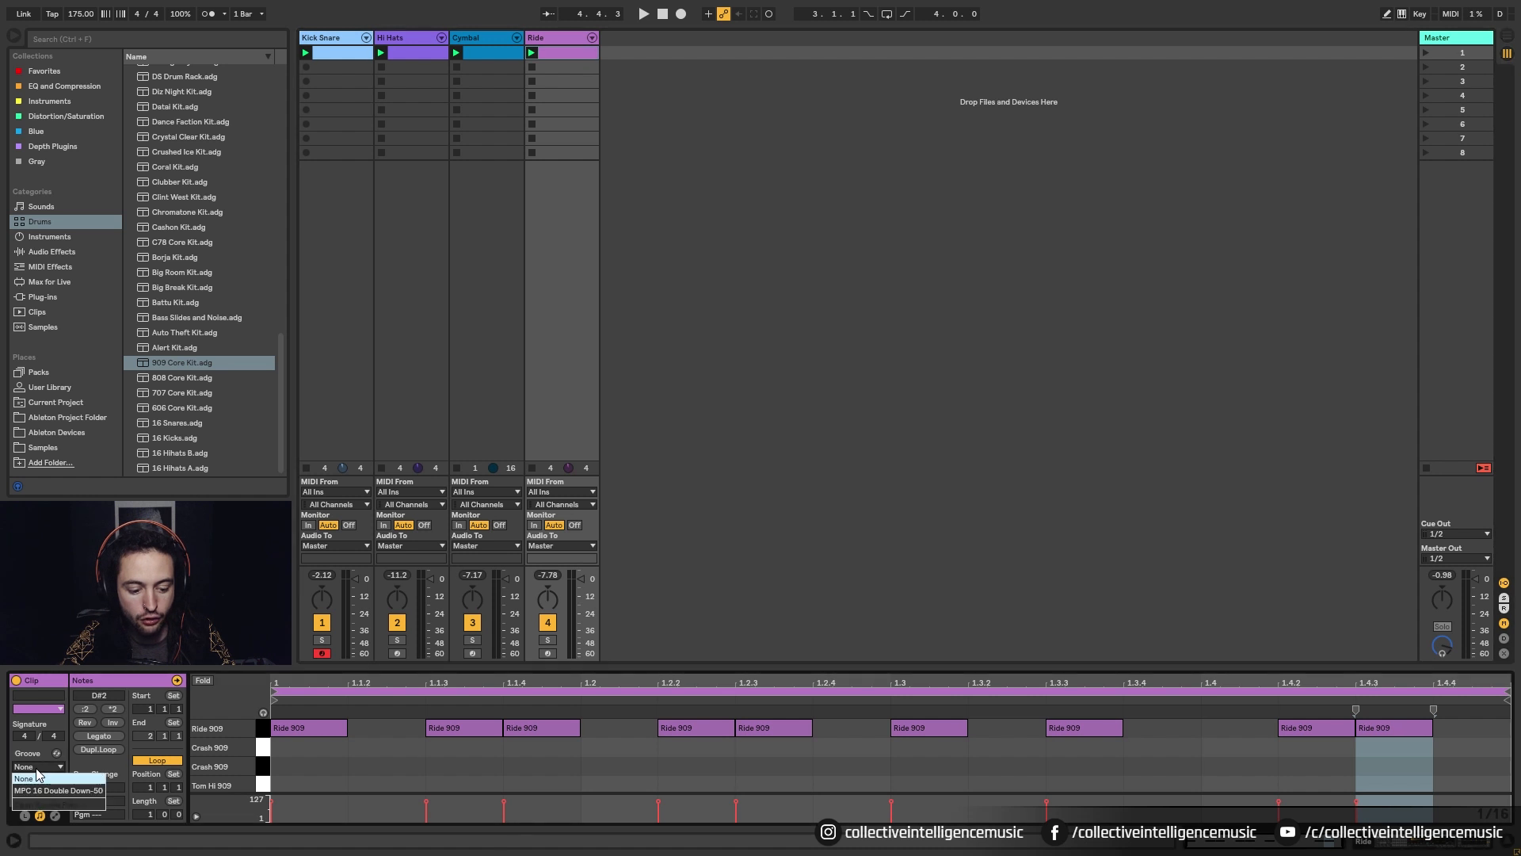
click(35, 790)
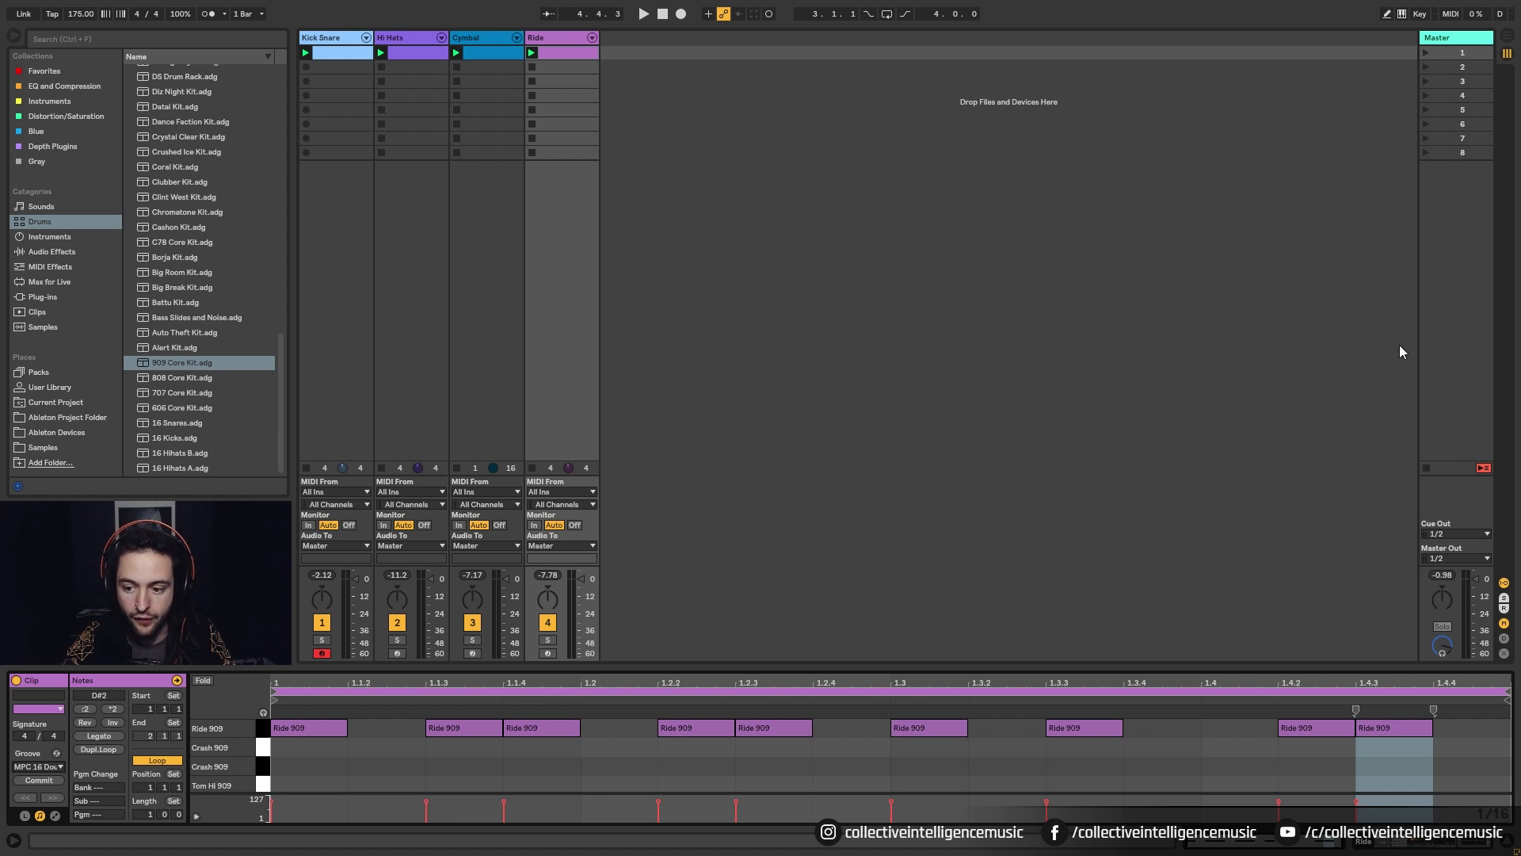
click(1427, 467)
click(530, 52)
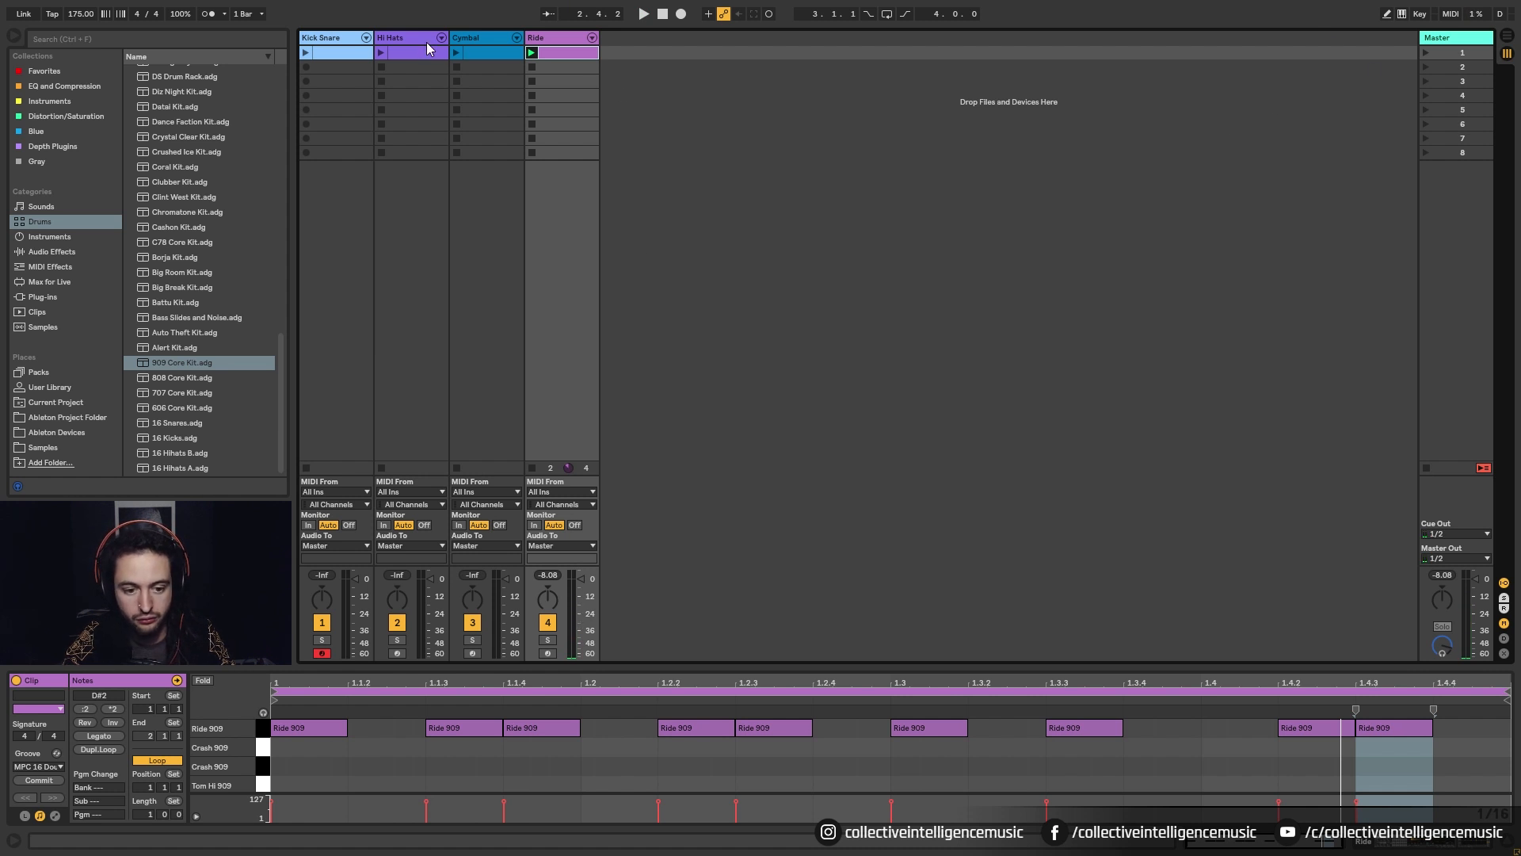
Copy the Hi Hats track's EQ Eight, Compressor and Auto Pan to the end of the Ride track's device chain
click(402, 52)
click(1446, 843)
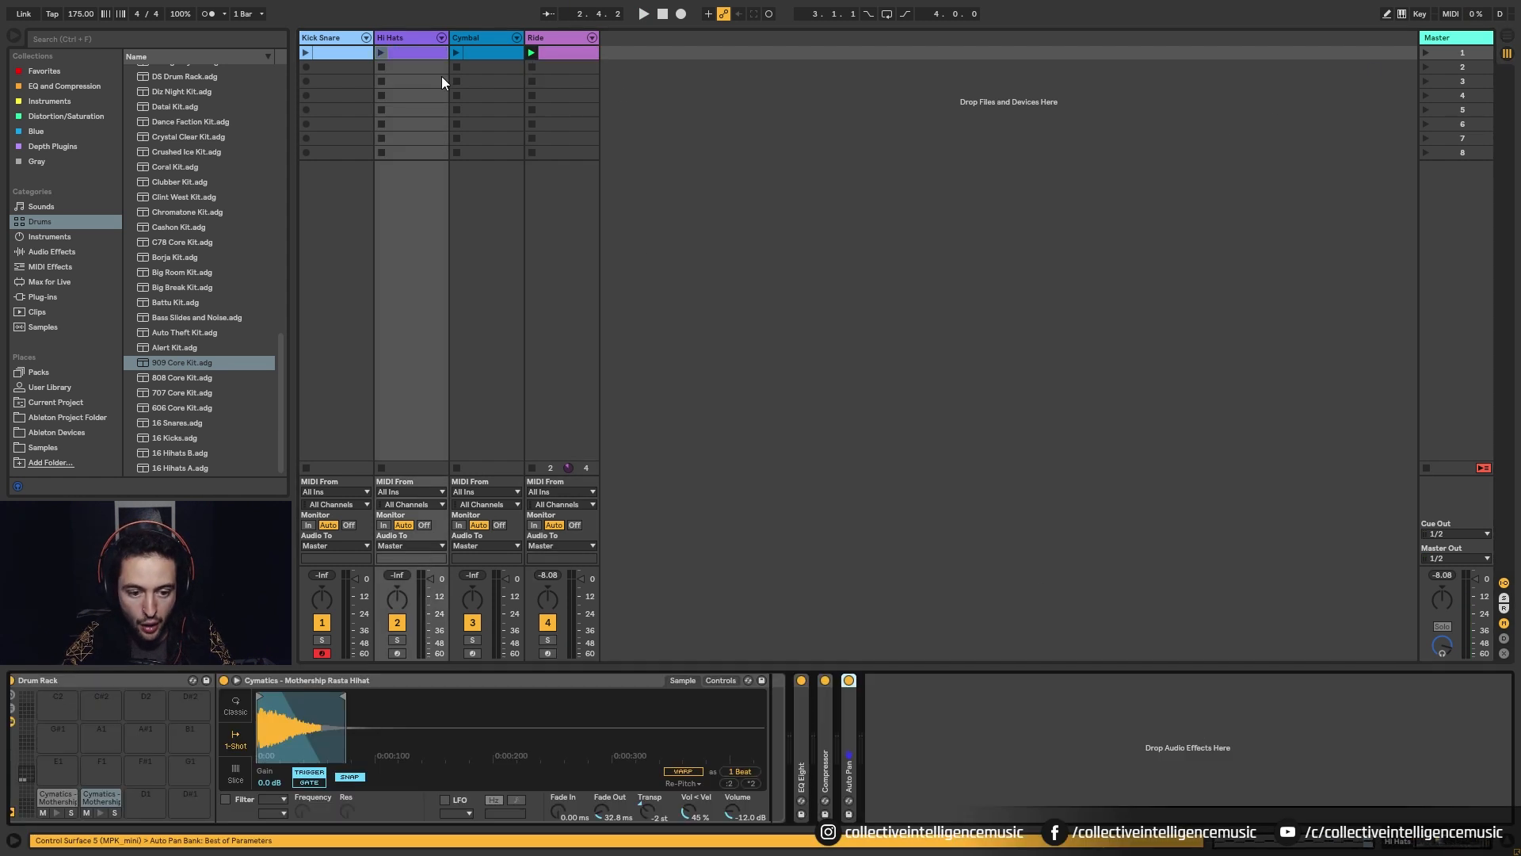
click(898, 786)
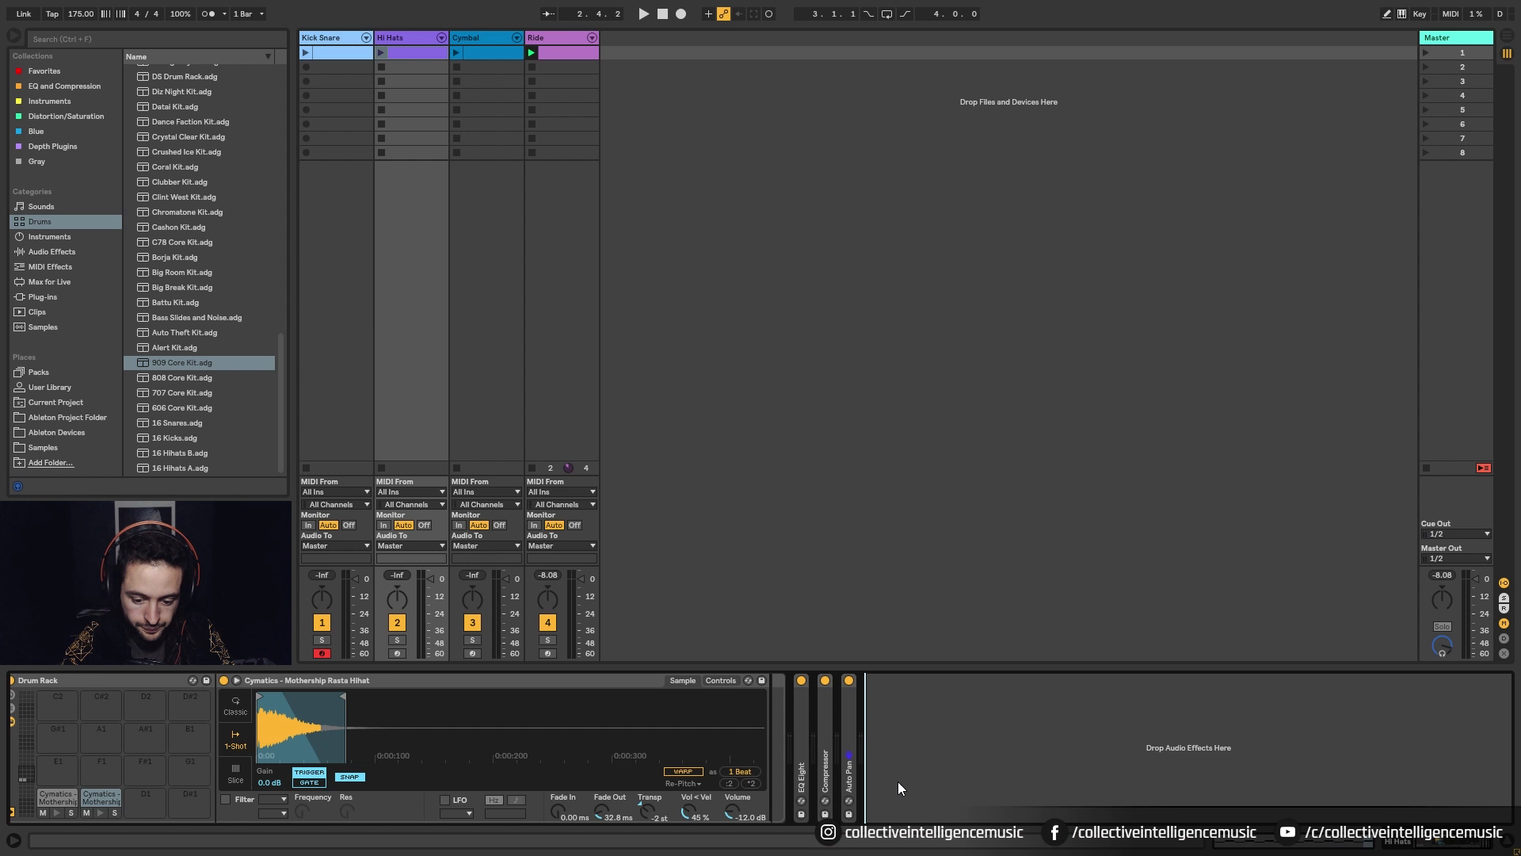
click(802, 731)
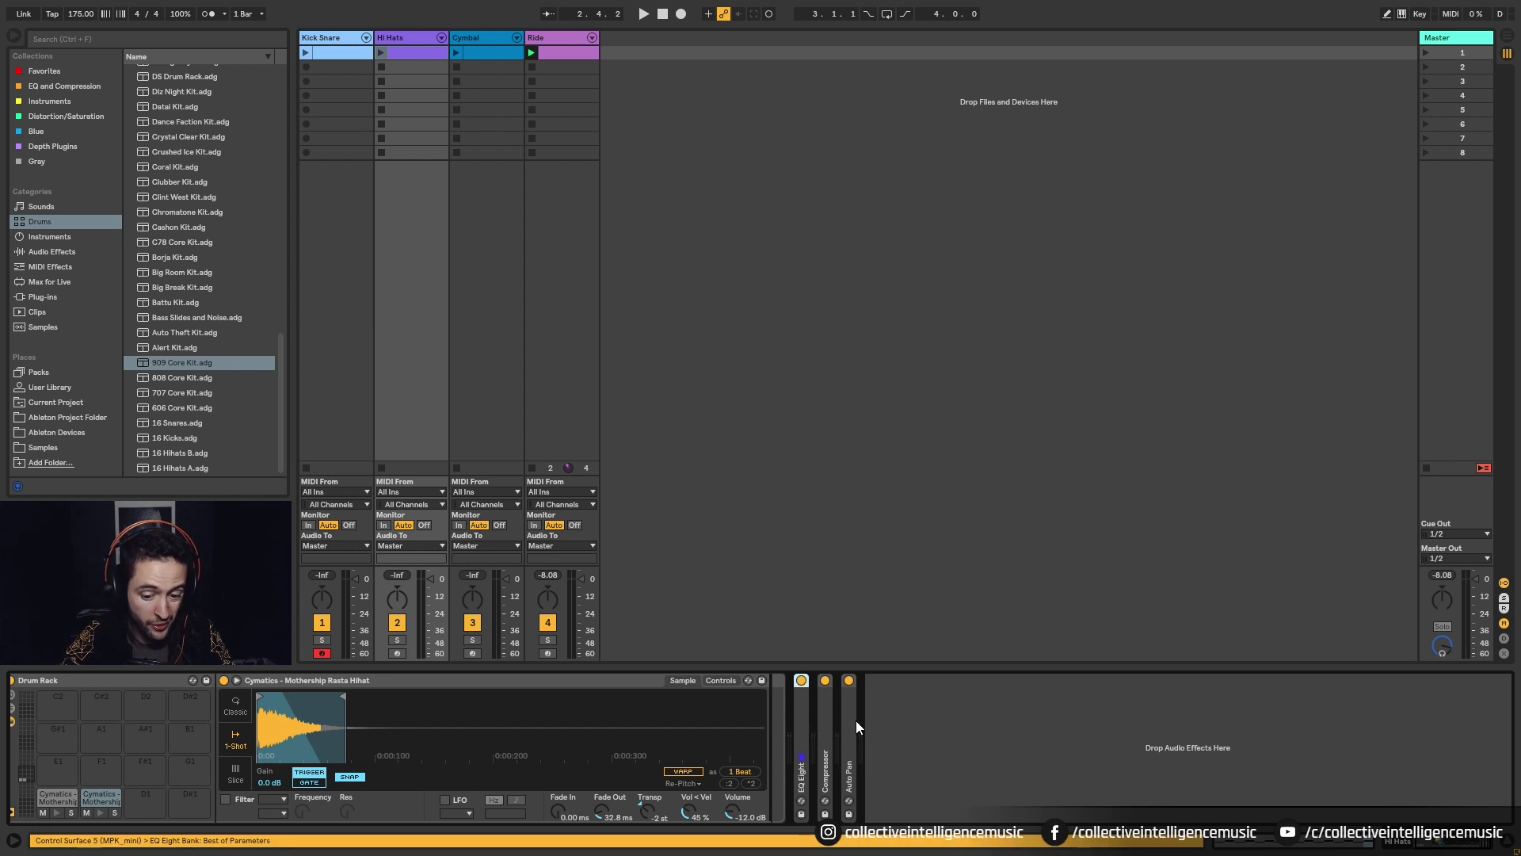
click(554, 40)
right_click(1418, 747)
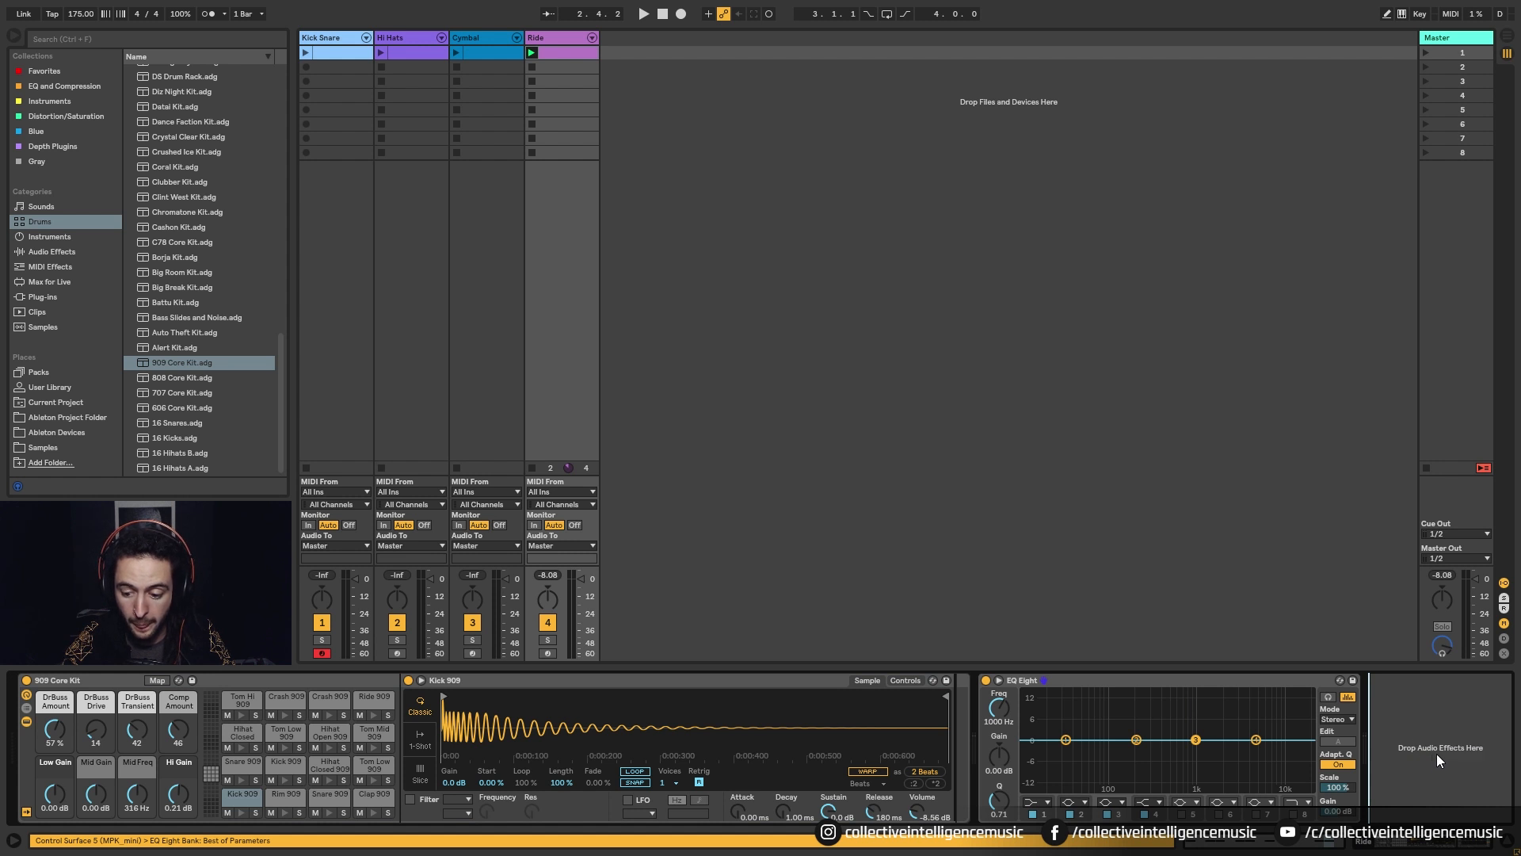
click(1436, 750)
double_click(1427, 730)
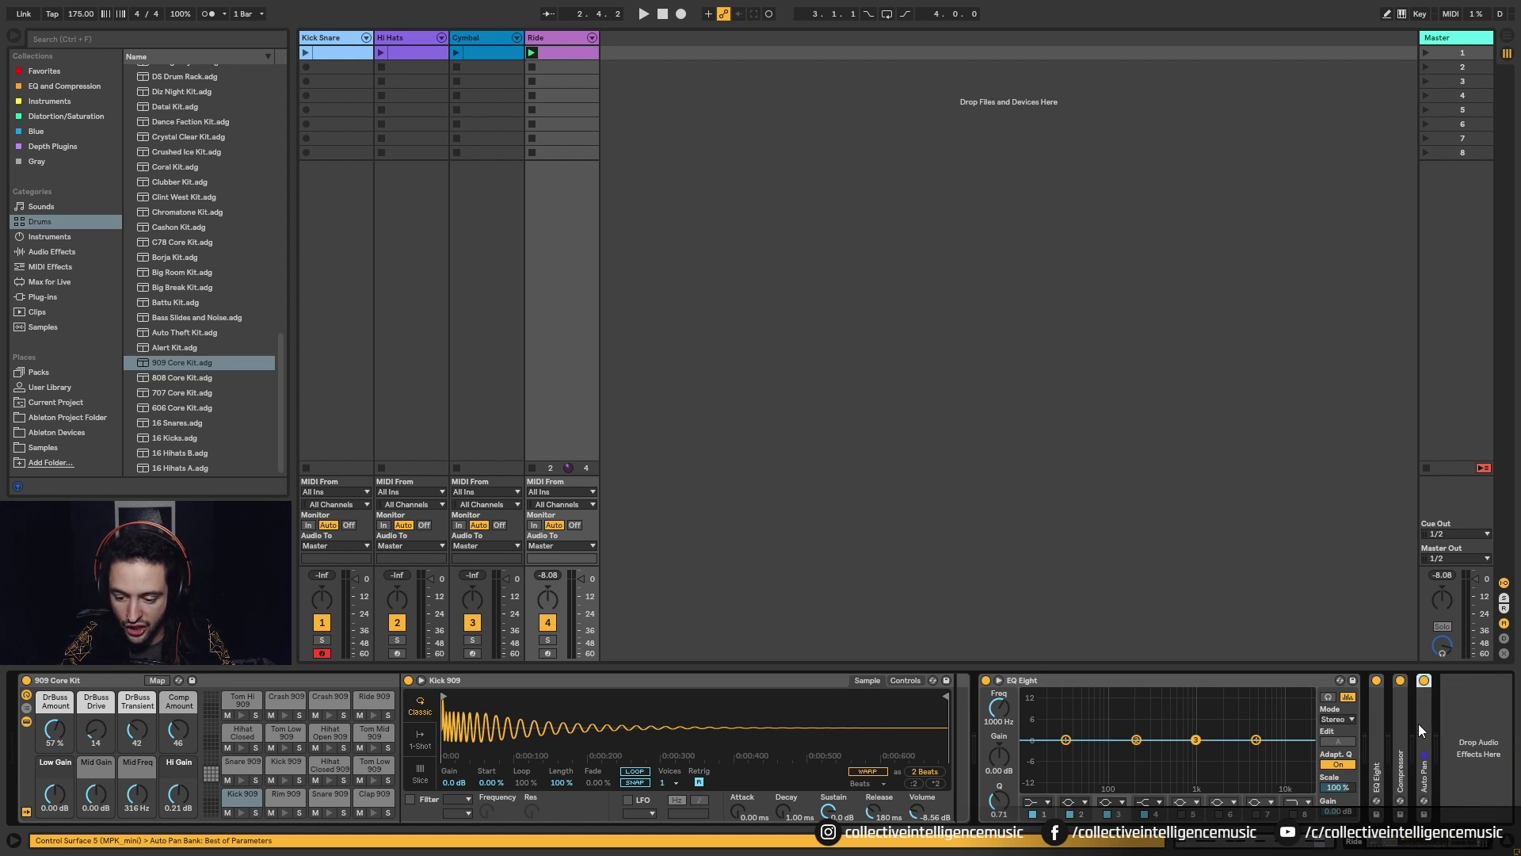
Collapse the Ride track's first EQ Eight and set its Auto Pan to an Offset of 90°, keeping the Phase at 180°
double_click(1286, 681)
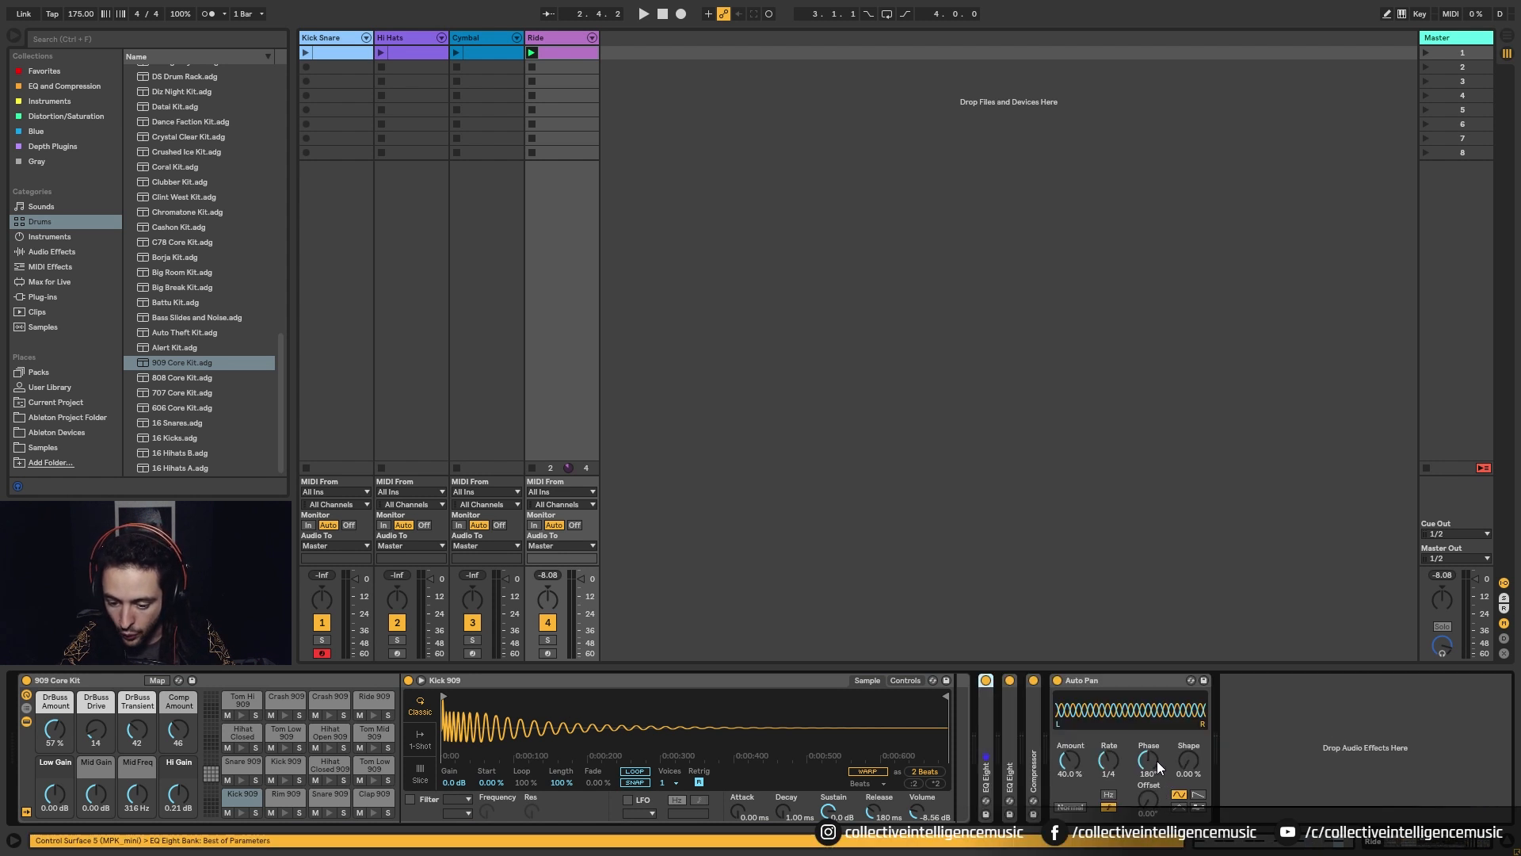
drag(1157, 764, 1157, 753)
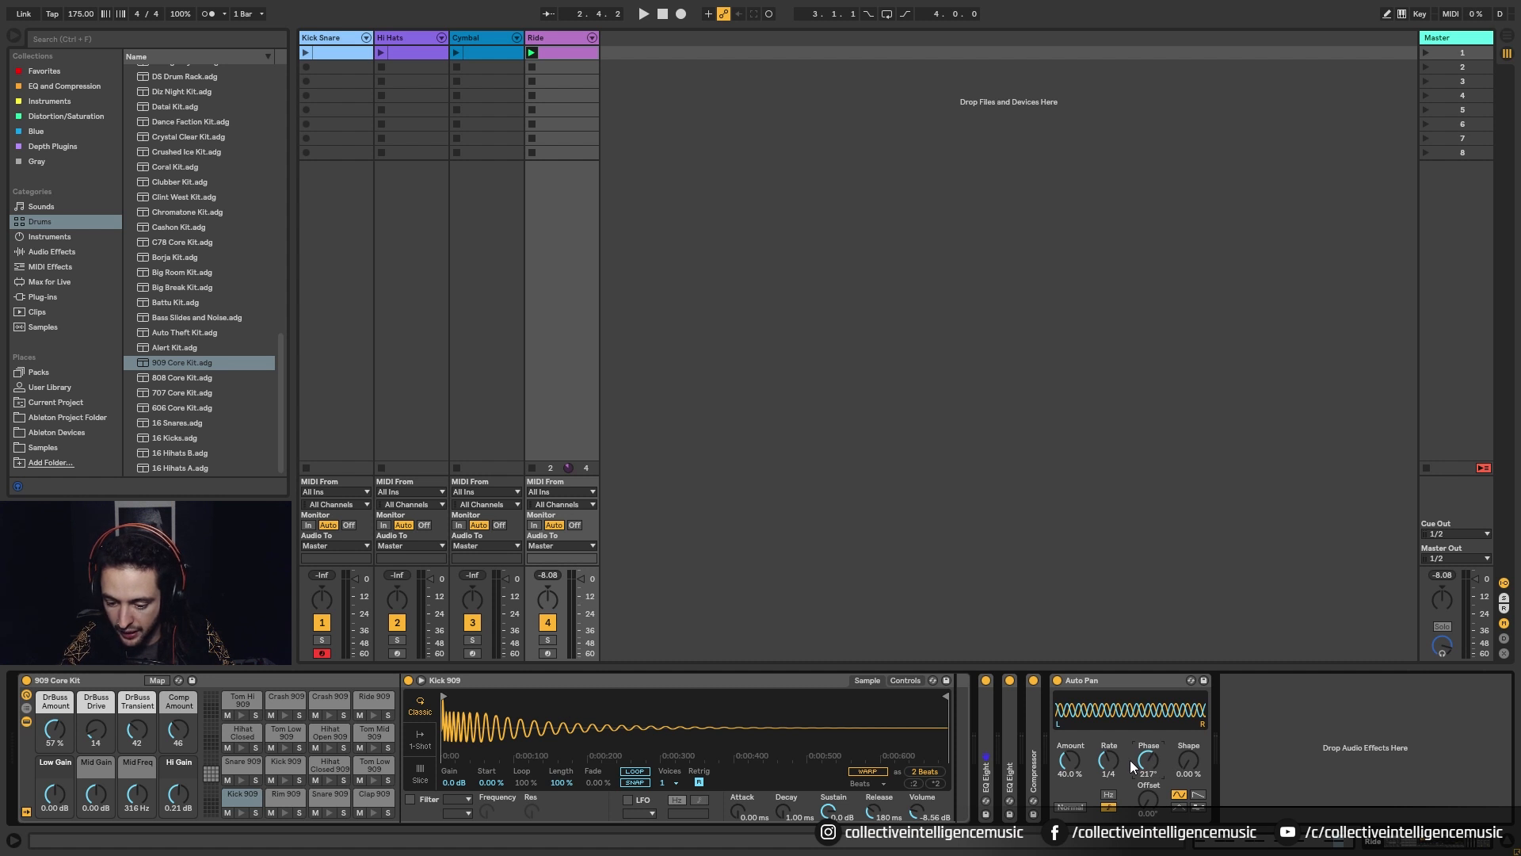
right_click(1149, 763)
click(1205, 722)
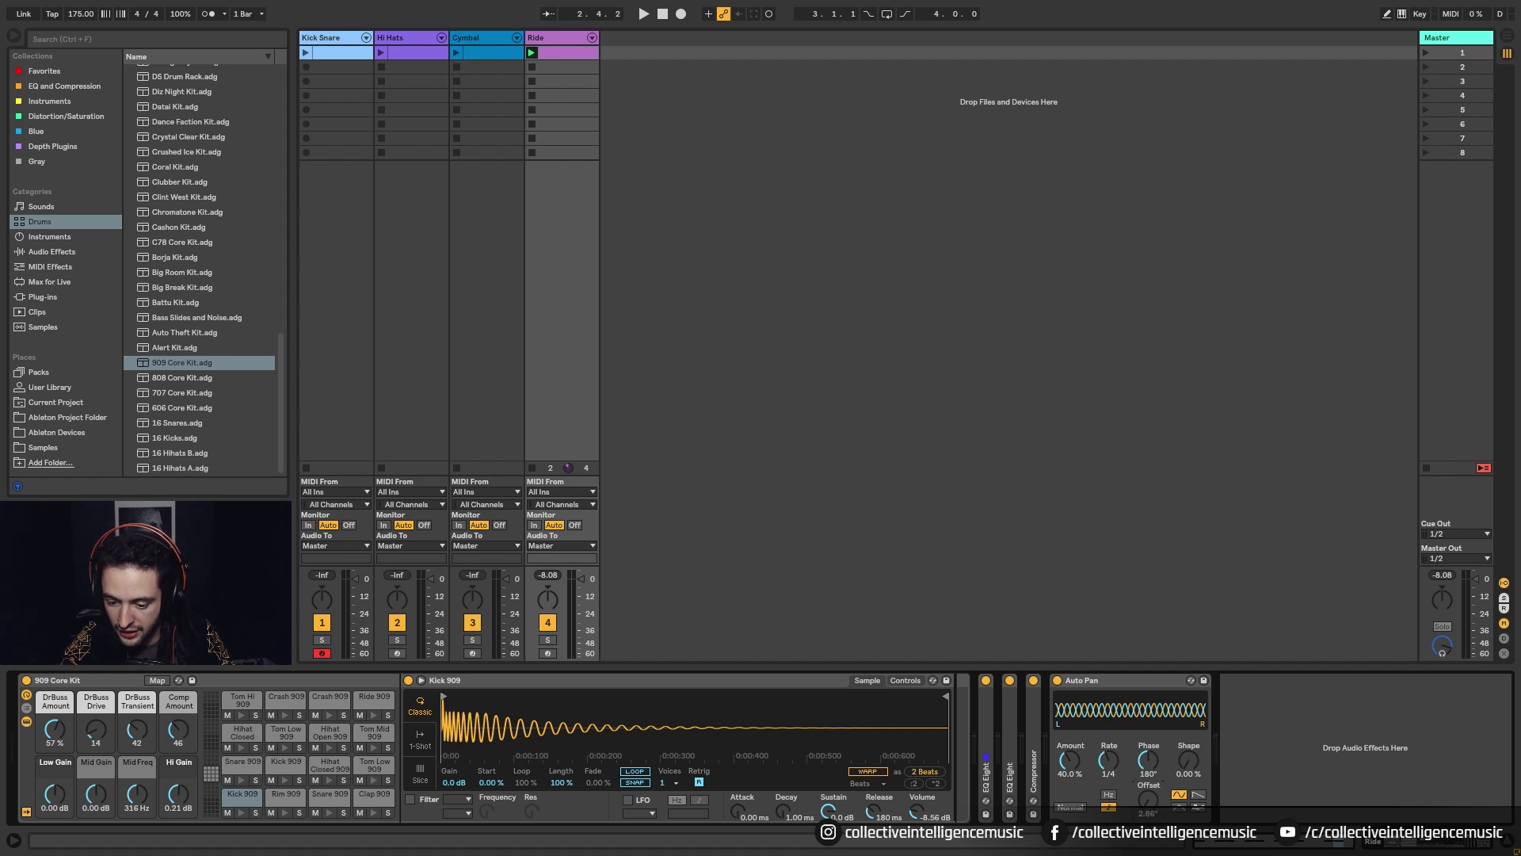
drag(1149, 798, 1149, 764)
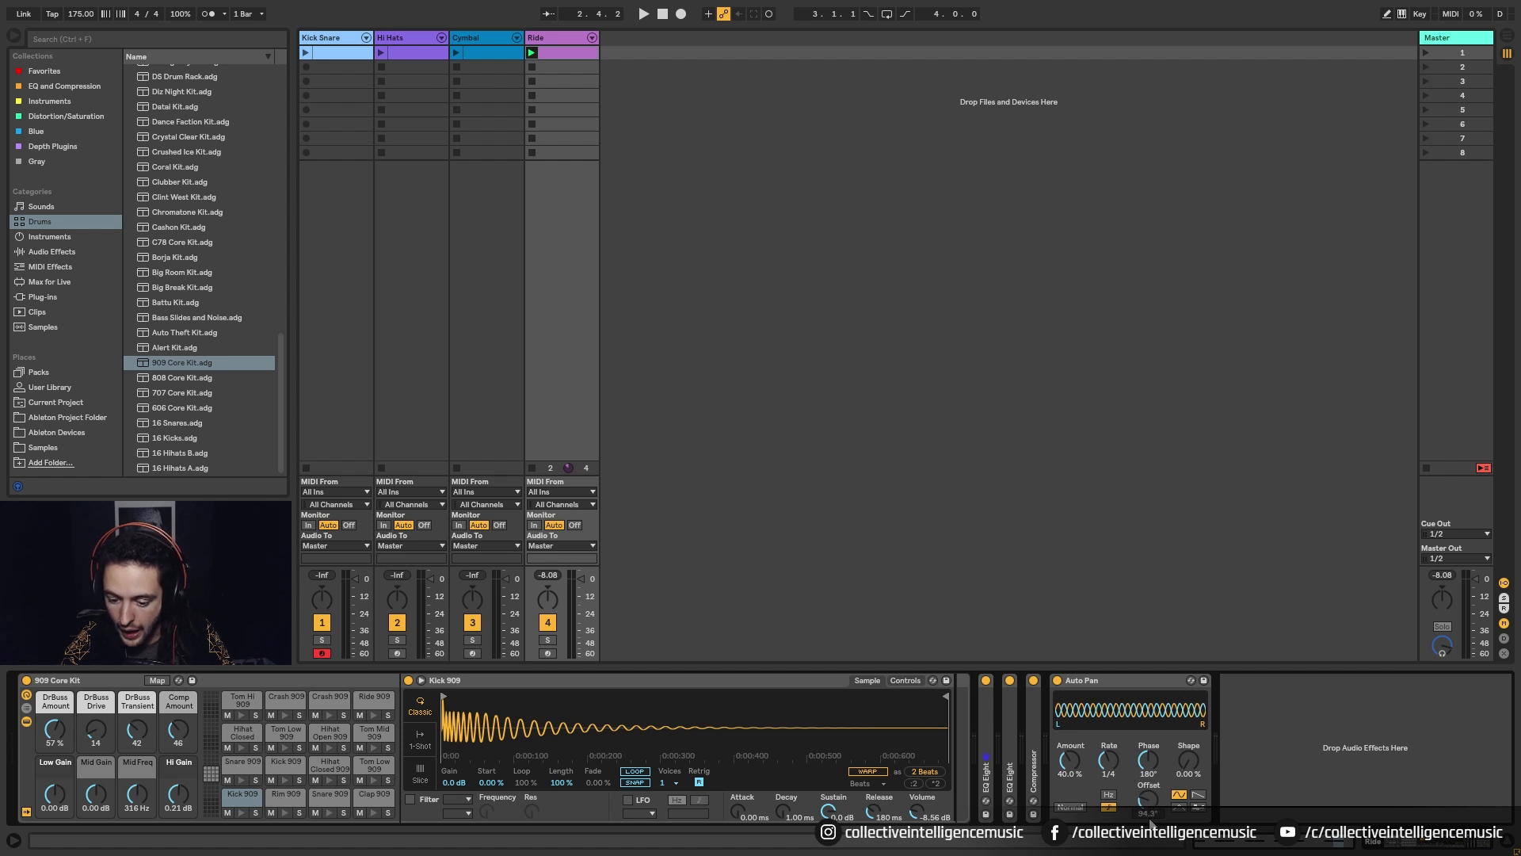
drag(1151, 824, 1151, 825)
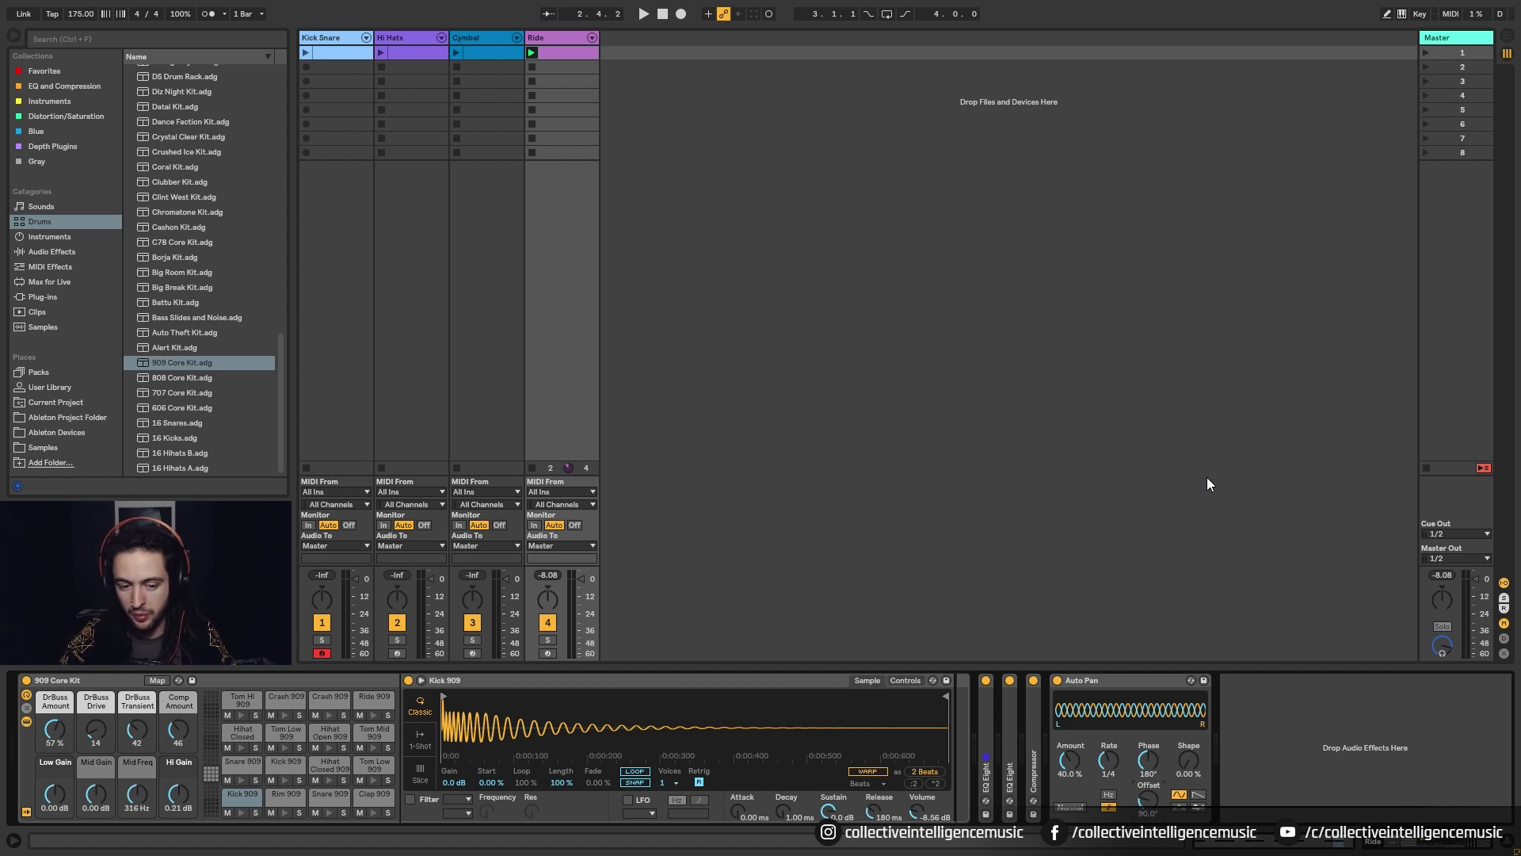
Play the Ride with the Hi Hats, lower the Ride track's volume to about -4 dB, and audition the full first scene
key(space)
click(379, 53)
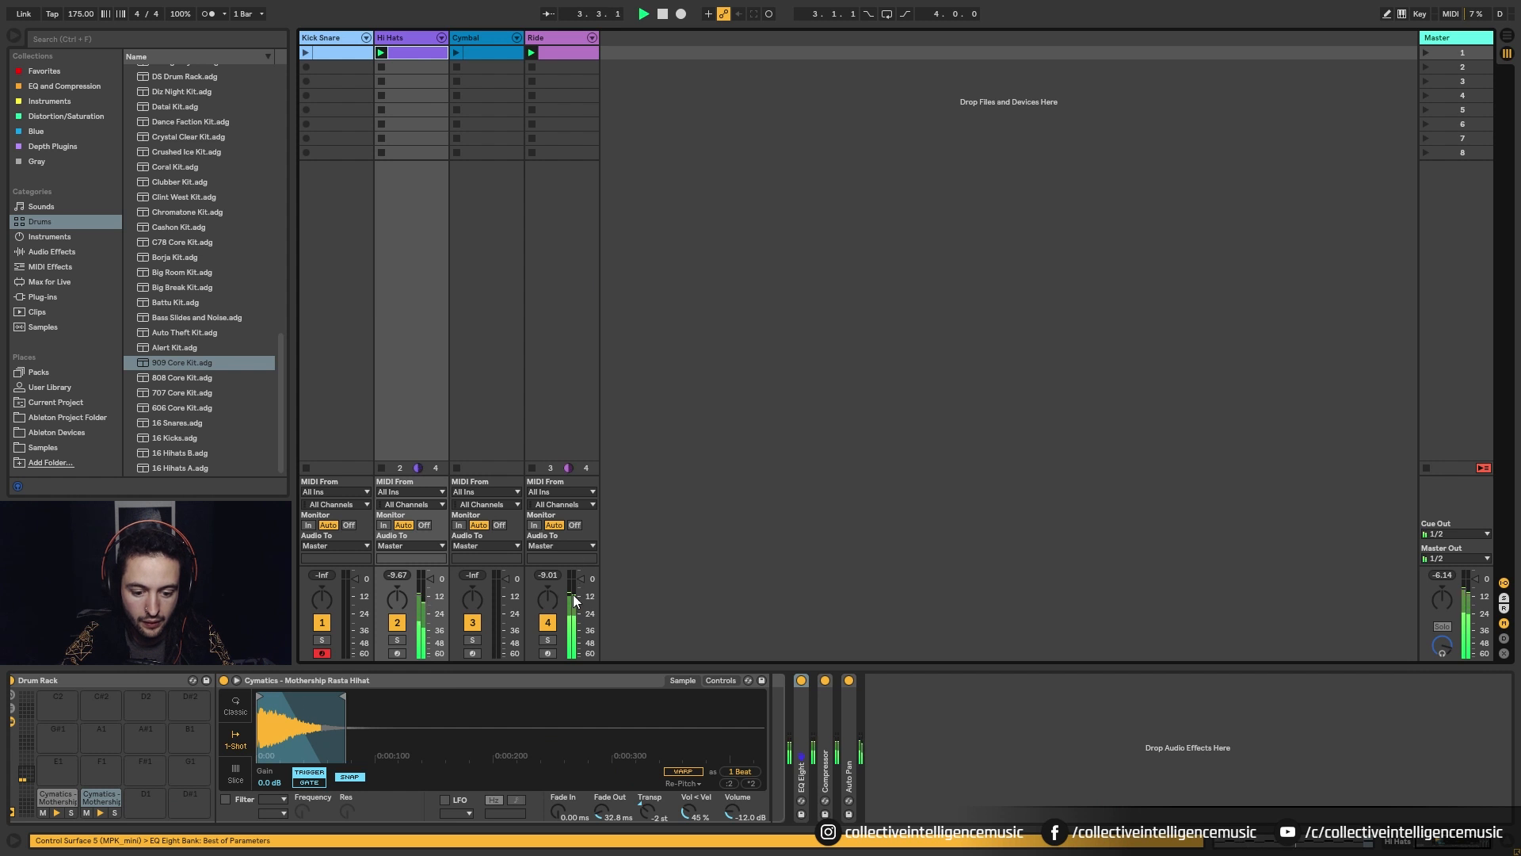
drag(576, 600, 575, 609)
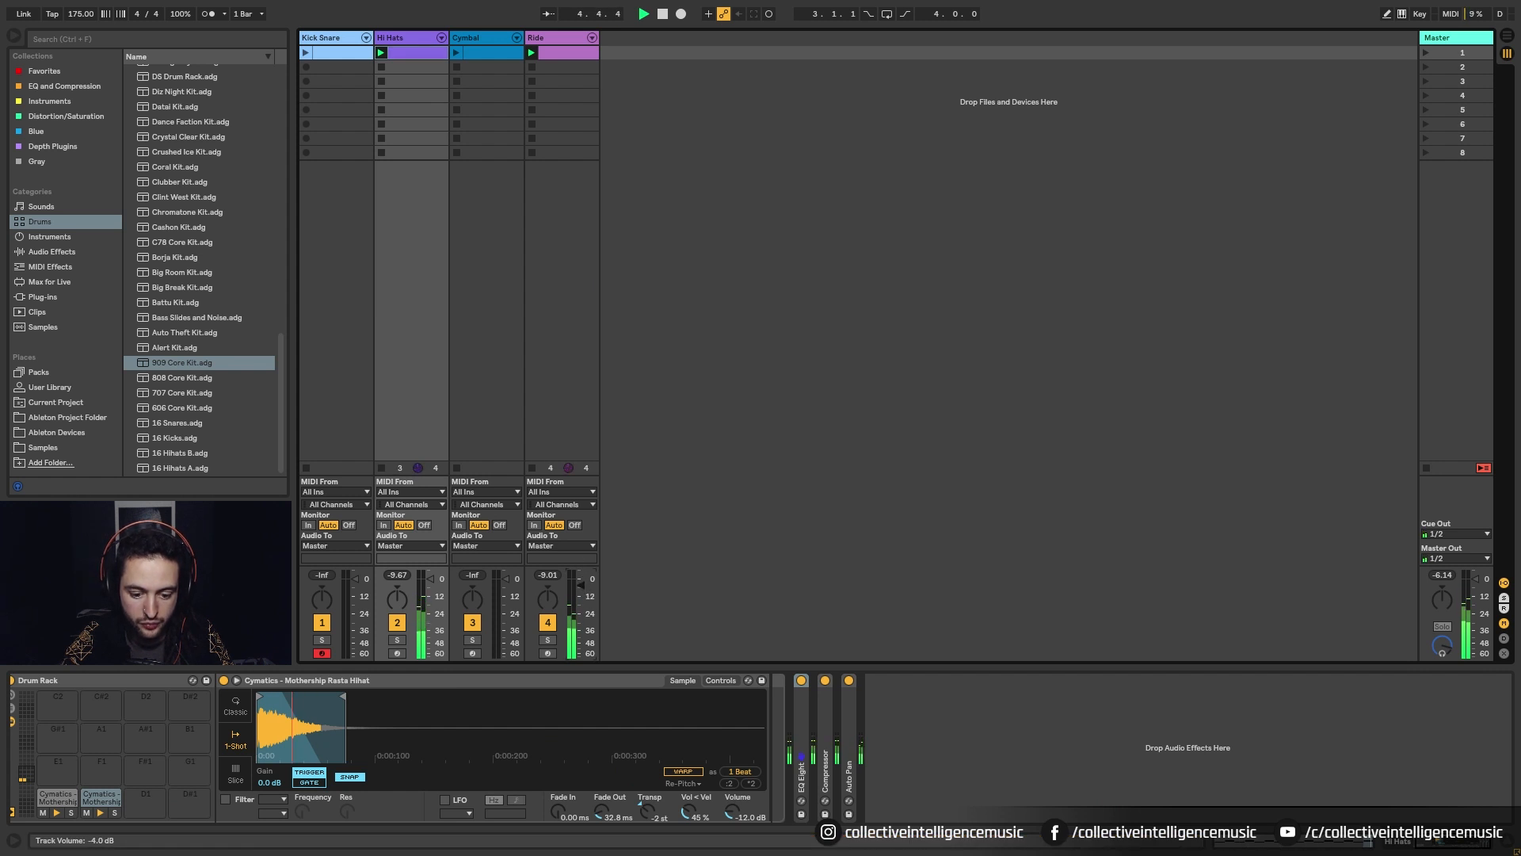
click(1424, 52)
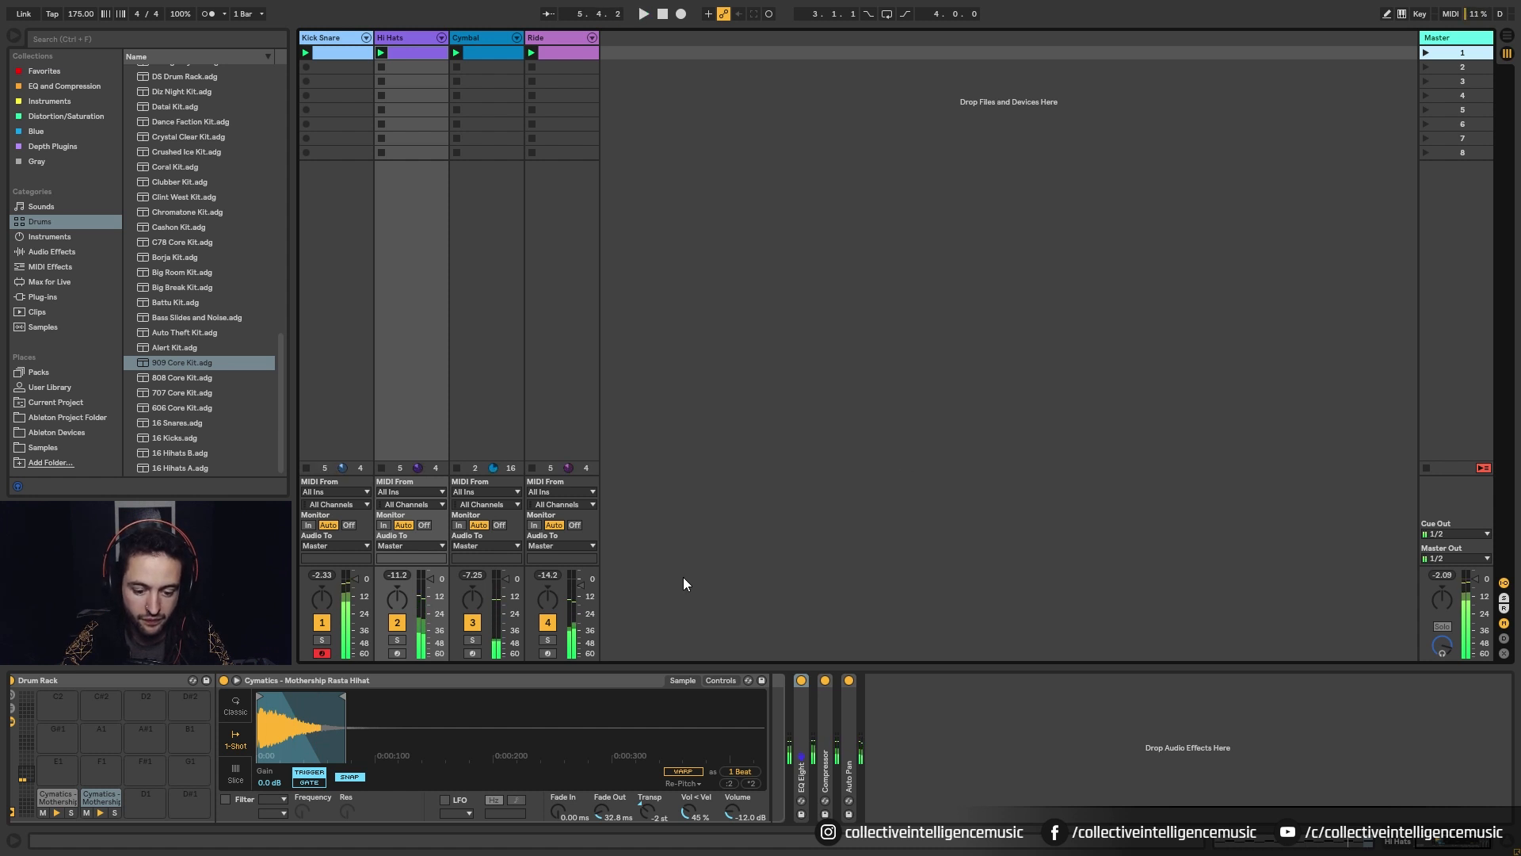
key(space)
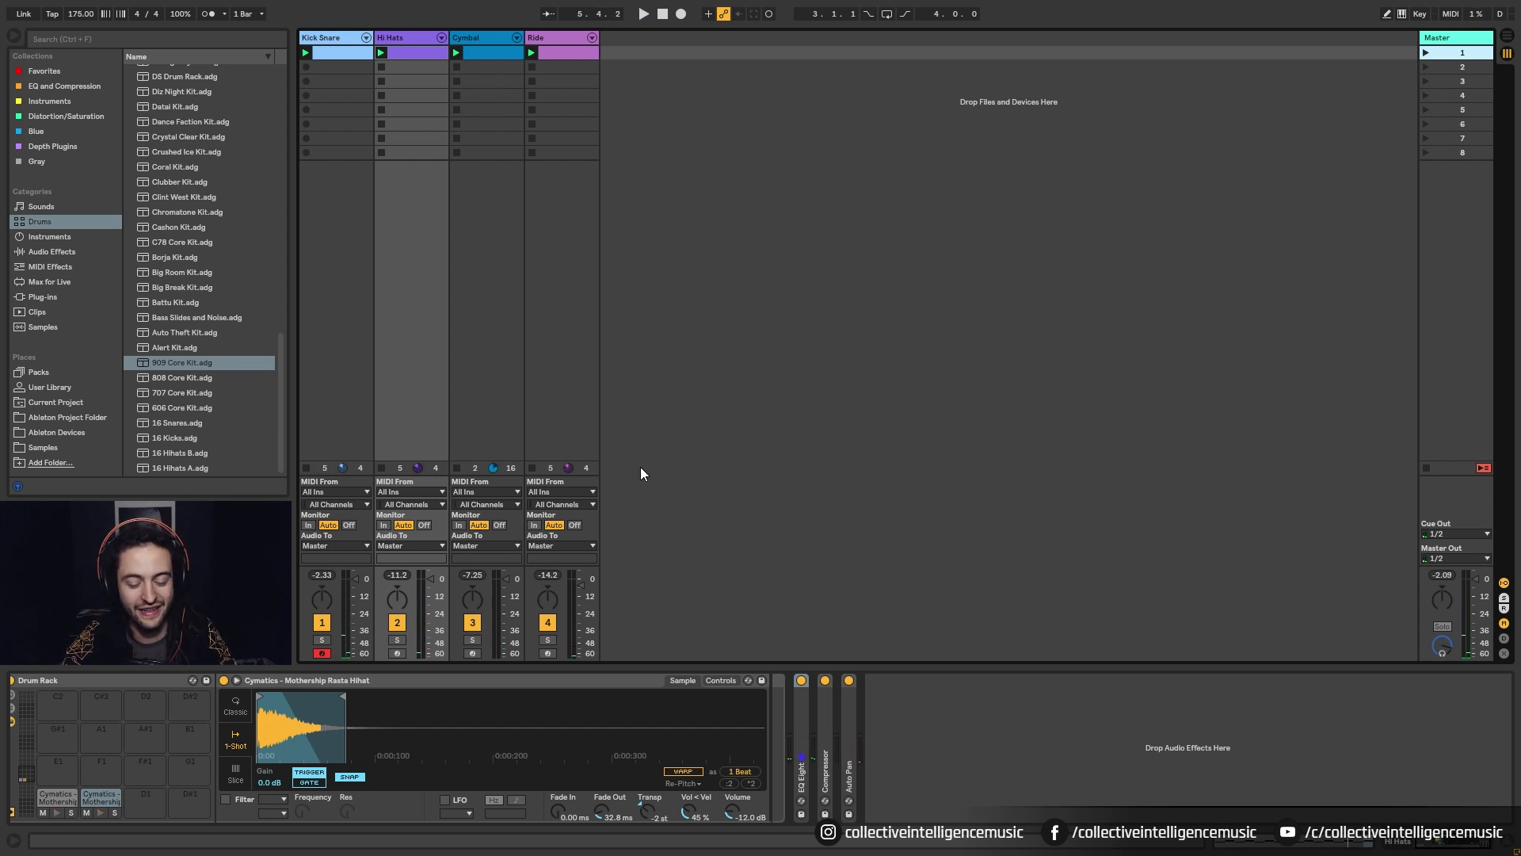
Stop all clips and collapse the 909 Core Kit device on the Cymbal track
click(1427, 468)
click(474, 38)
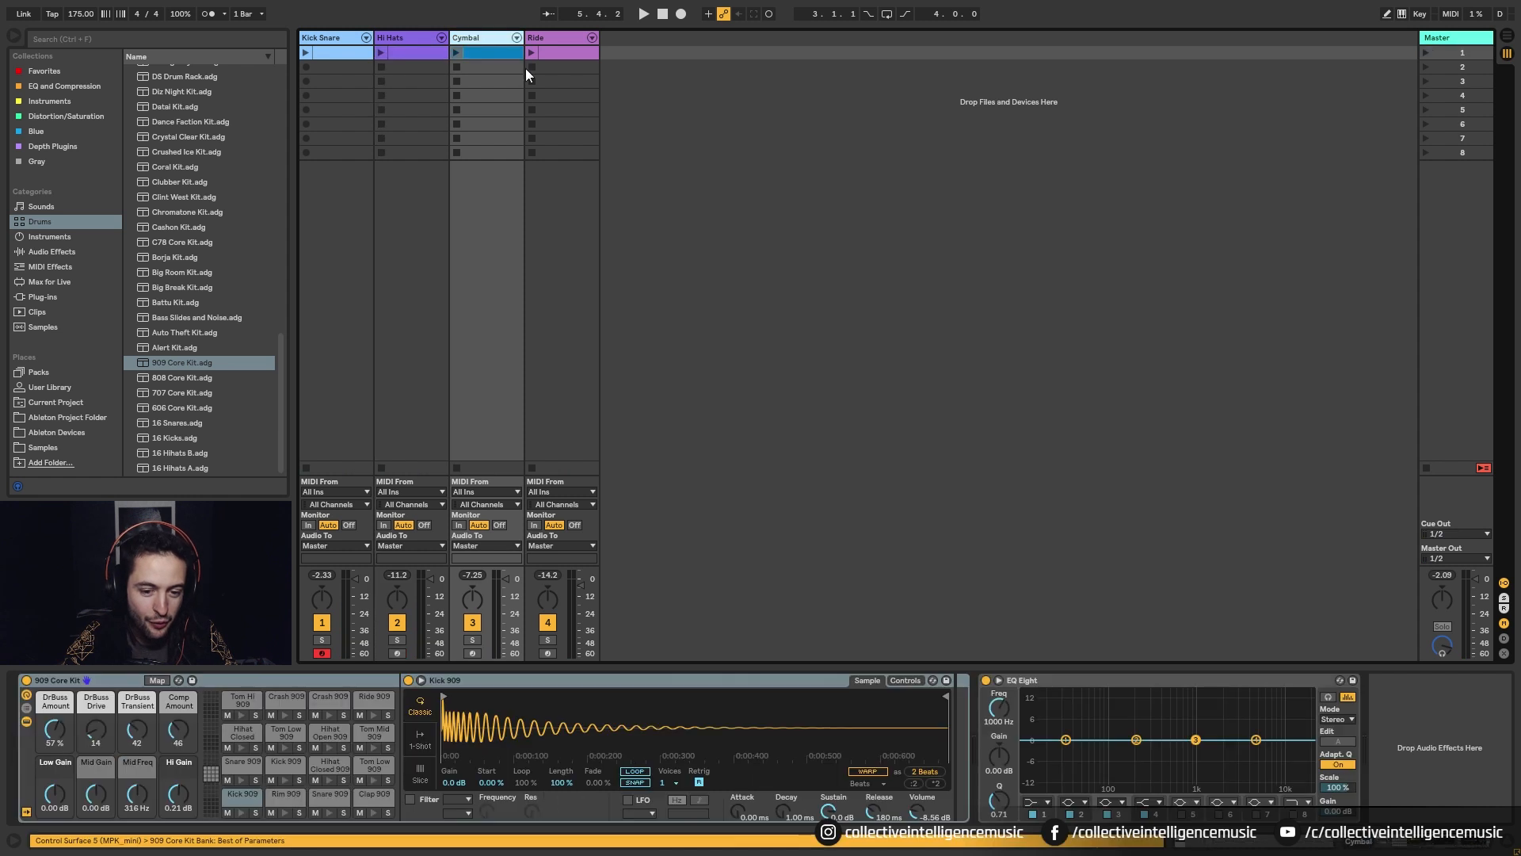
double_click(89, 678)
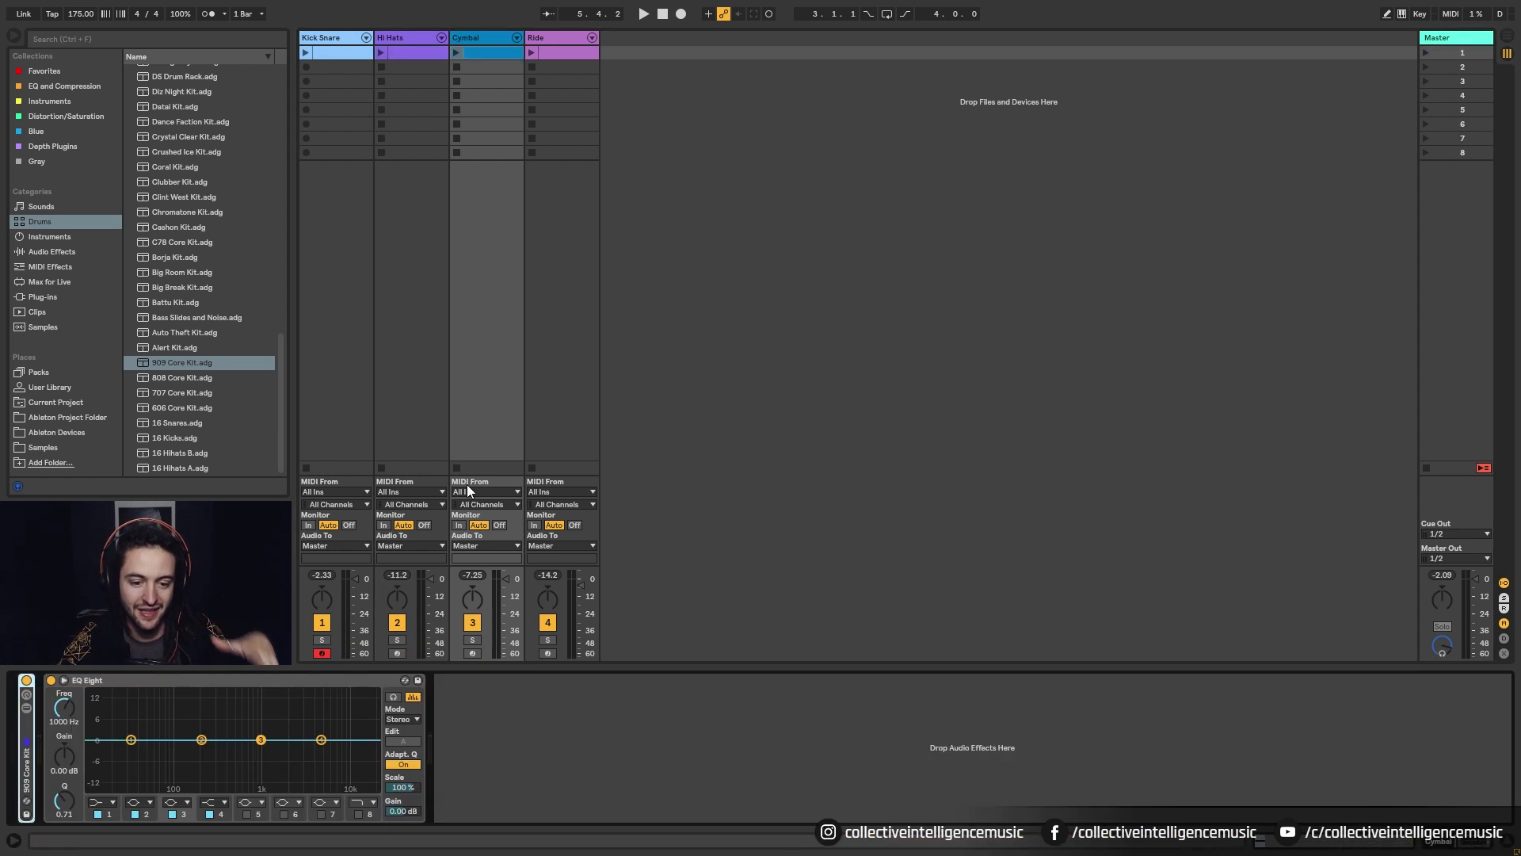
Move the Hi Hats track after the Ride track and group the two tracks under the name High
click(399, 50)
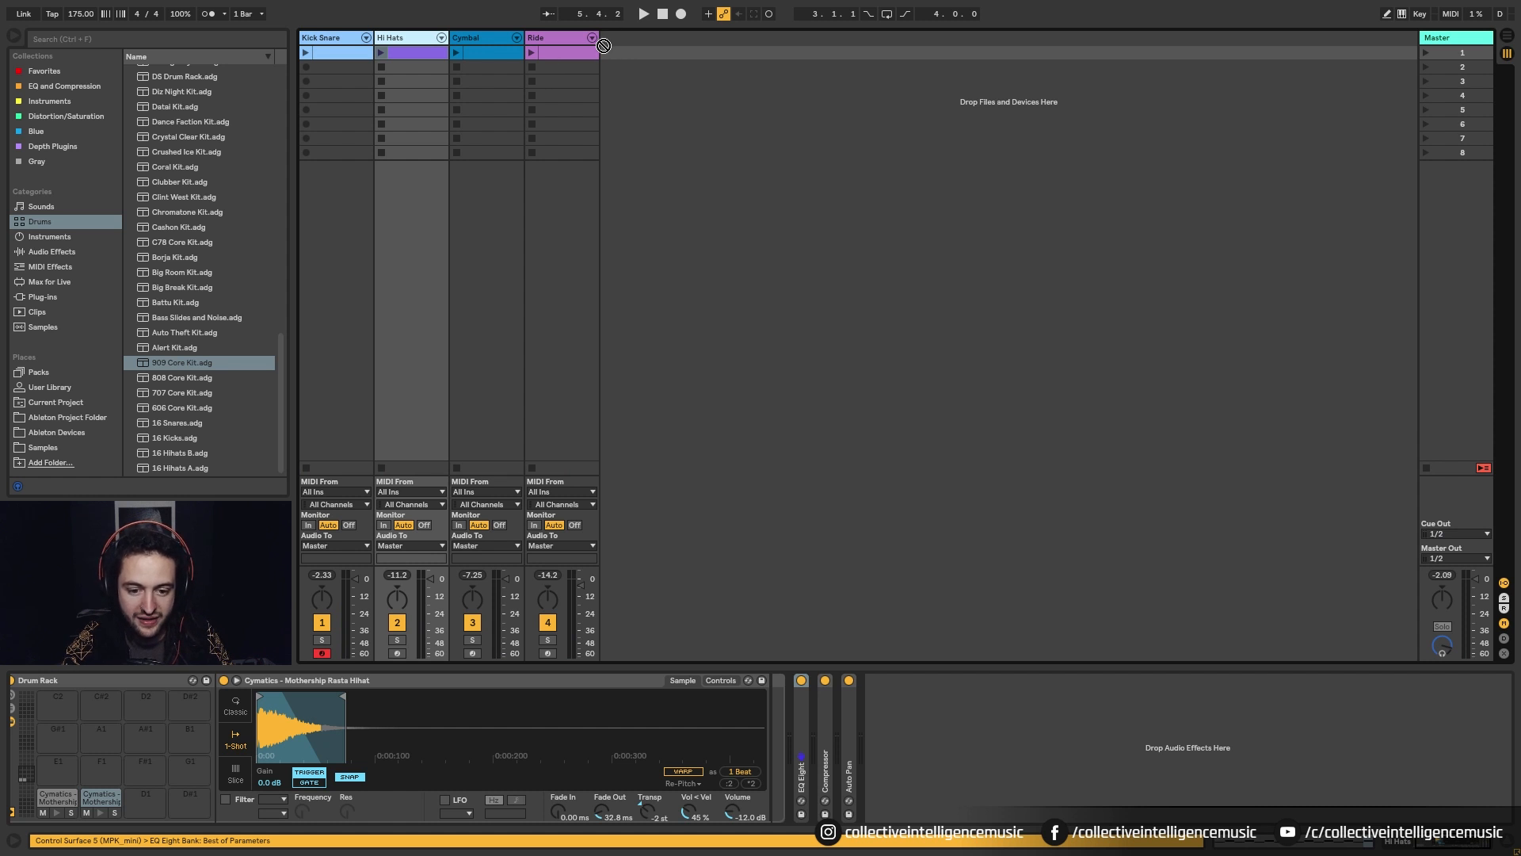
drag(603, 45, 662, 54)
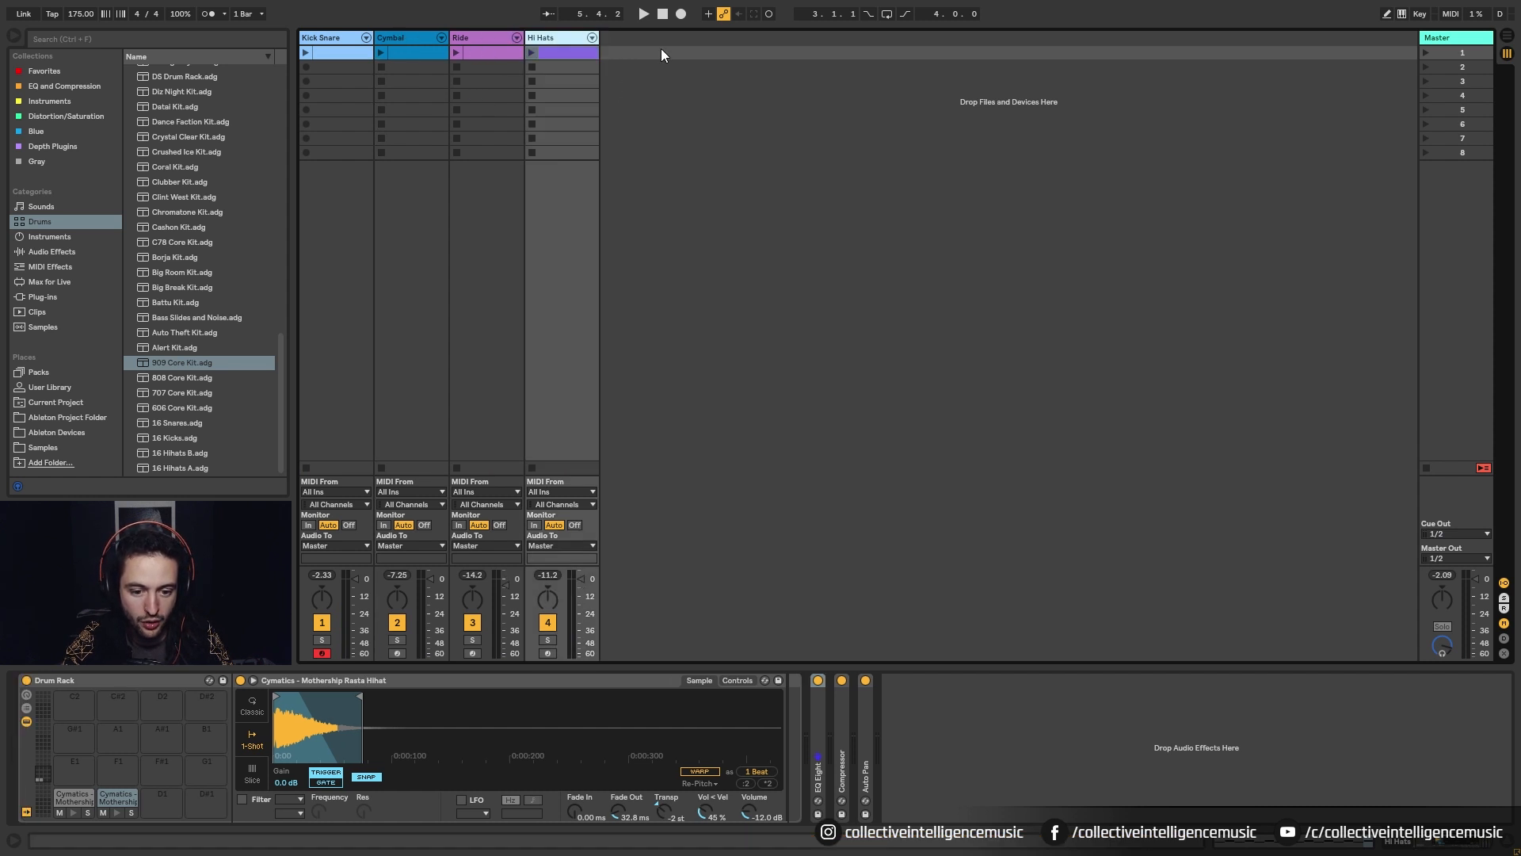
click(411, 50)
click(564, 36)
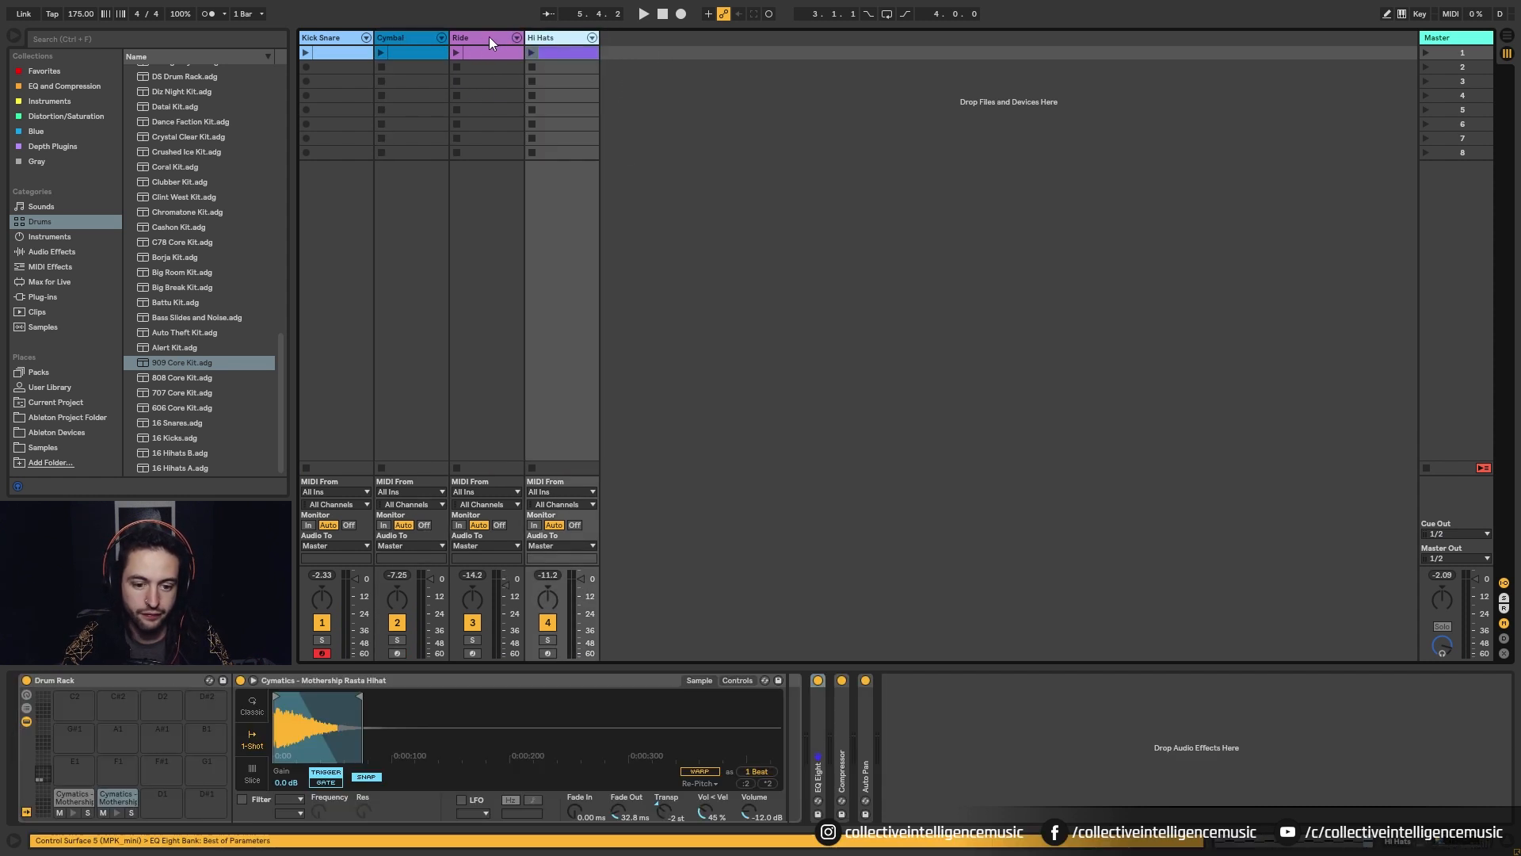
shift+click(489, 38)
right_click(485, 34)
click(544, 156)
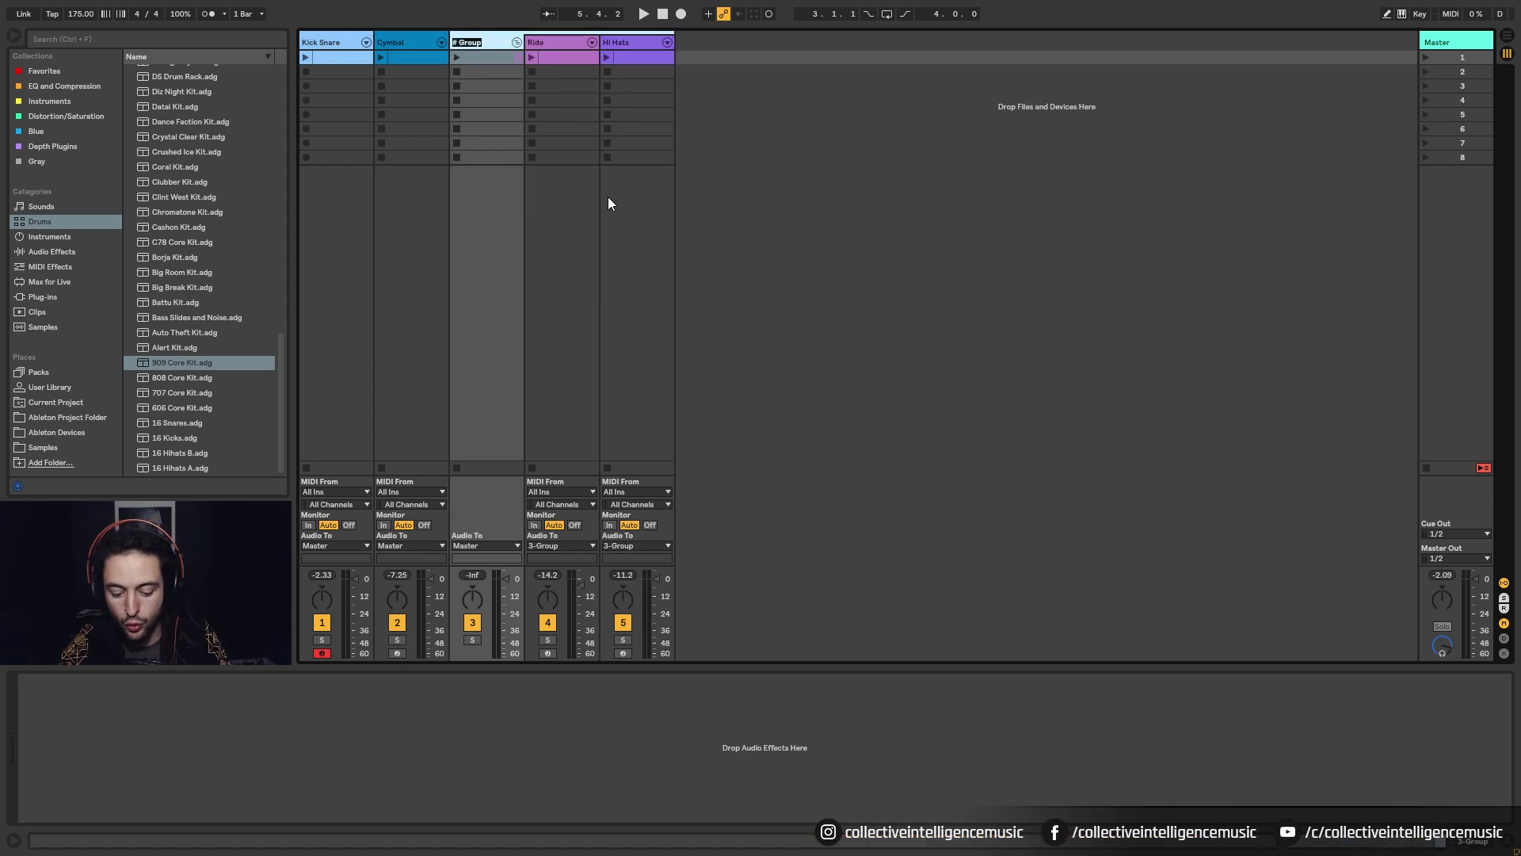
text(H)
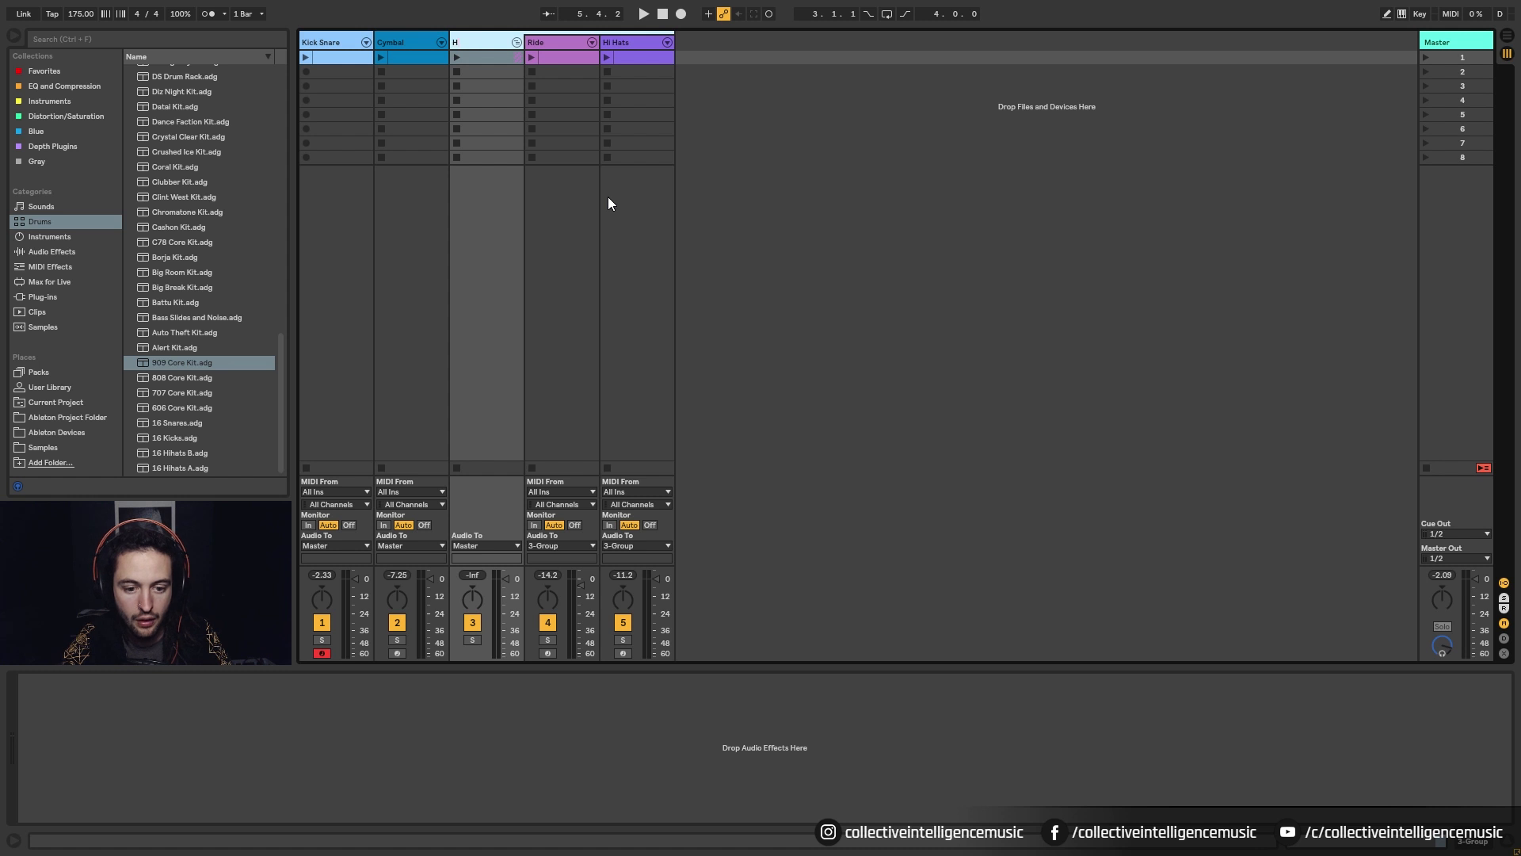
text(igh)
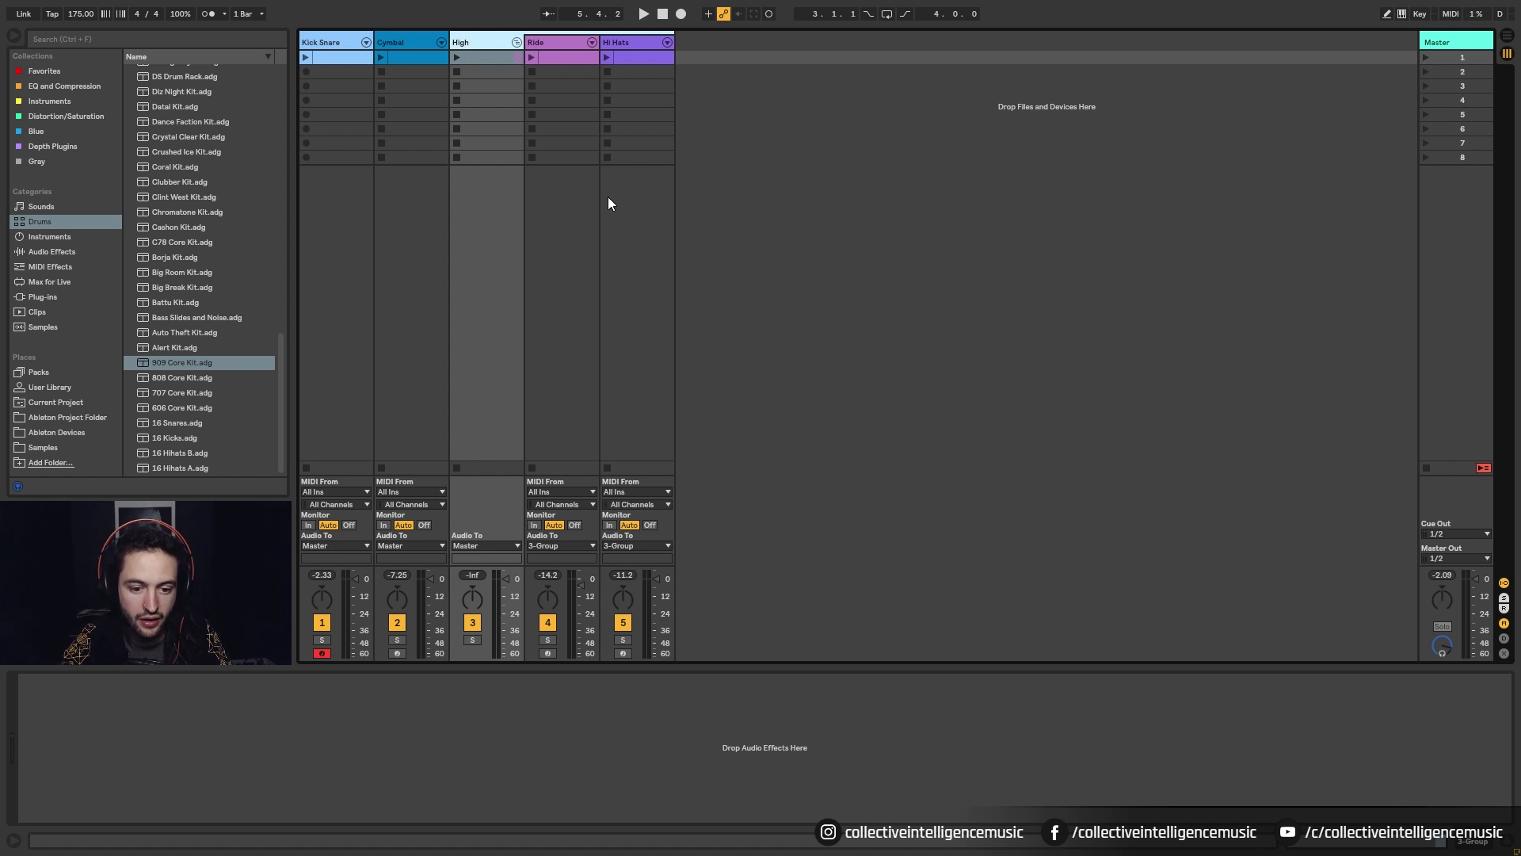
click(316, 46)
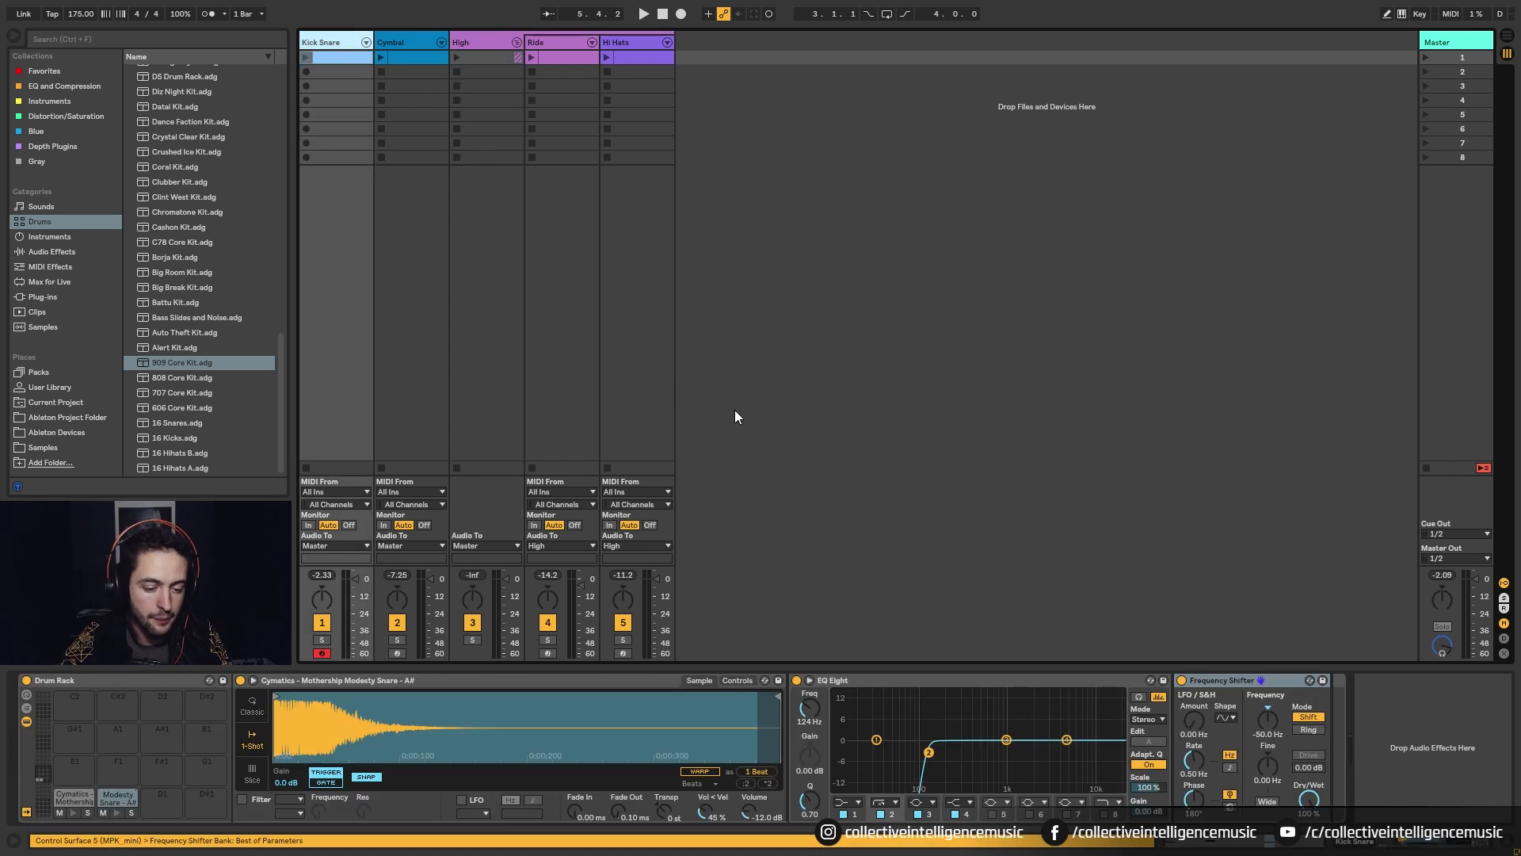
Add the Reverb audio effect to the High group and set its Dry/Wet to 30 %
click(52, 251)
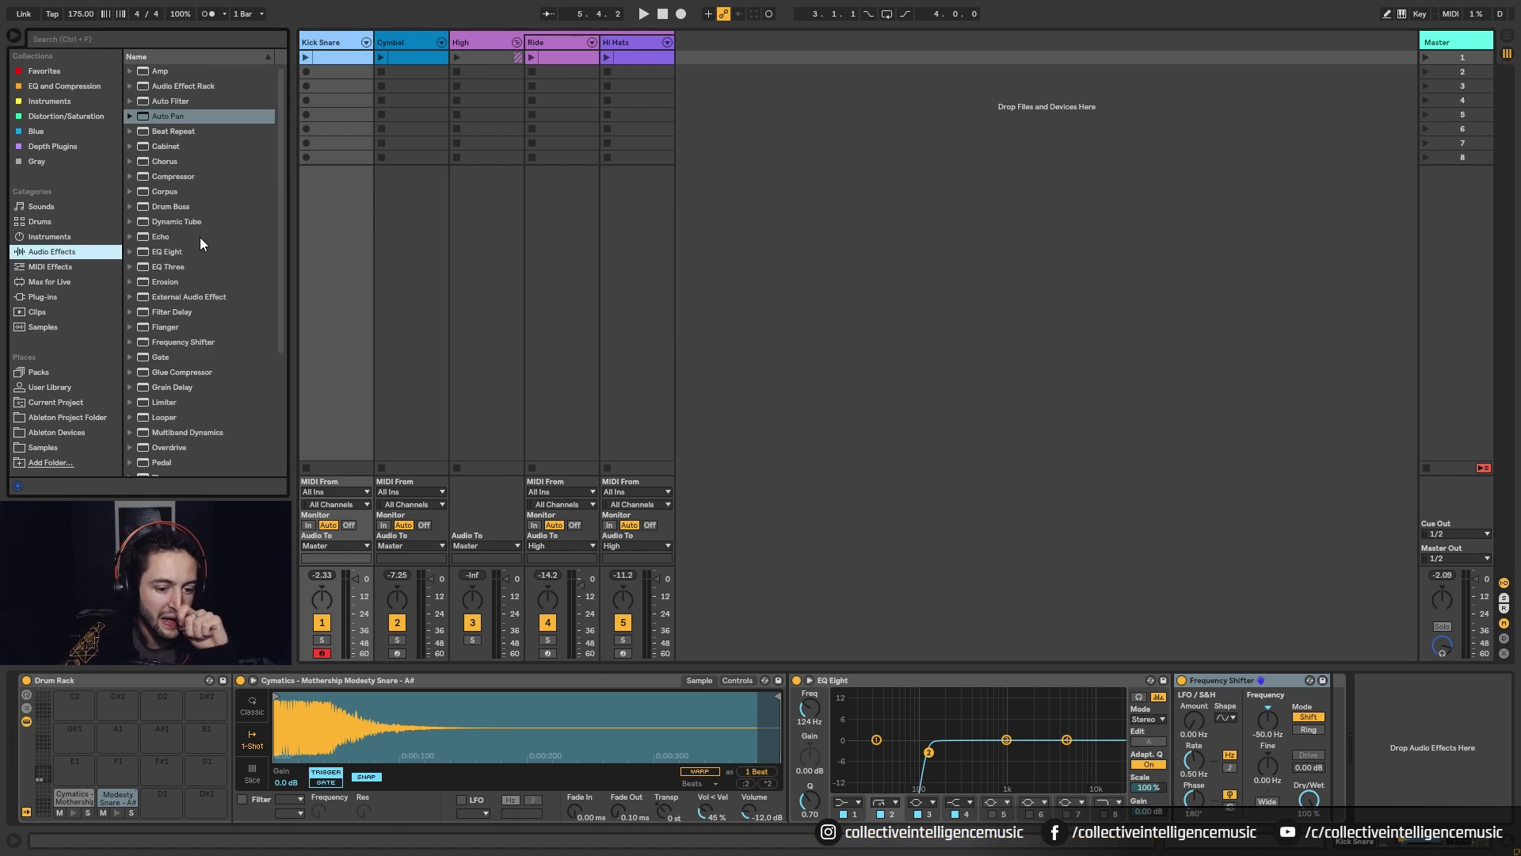
scroll(218, 224, down, 4)
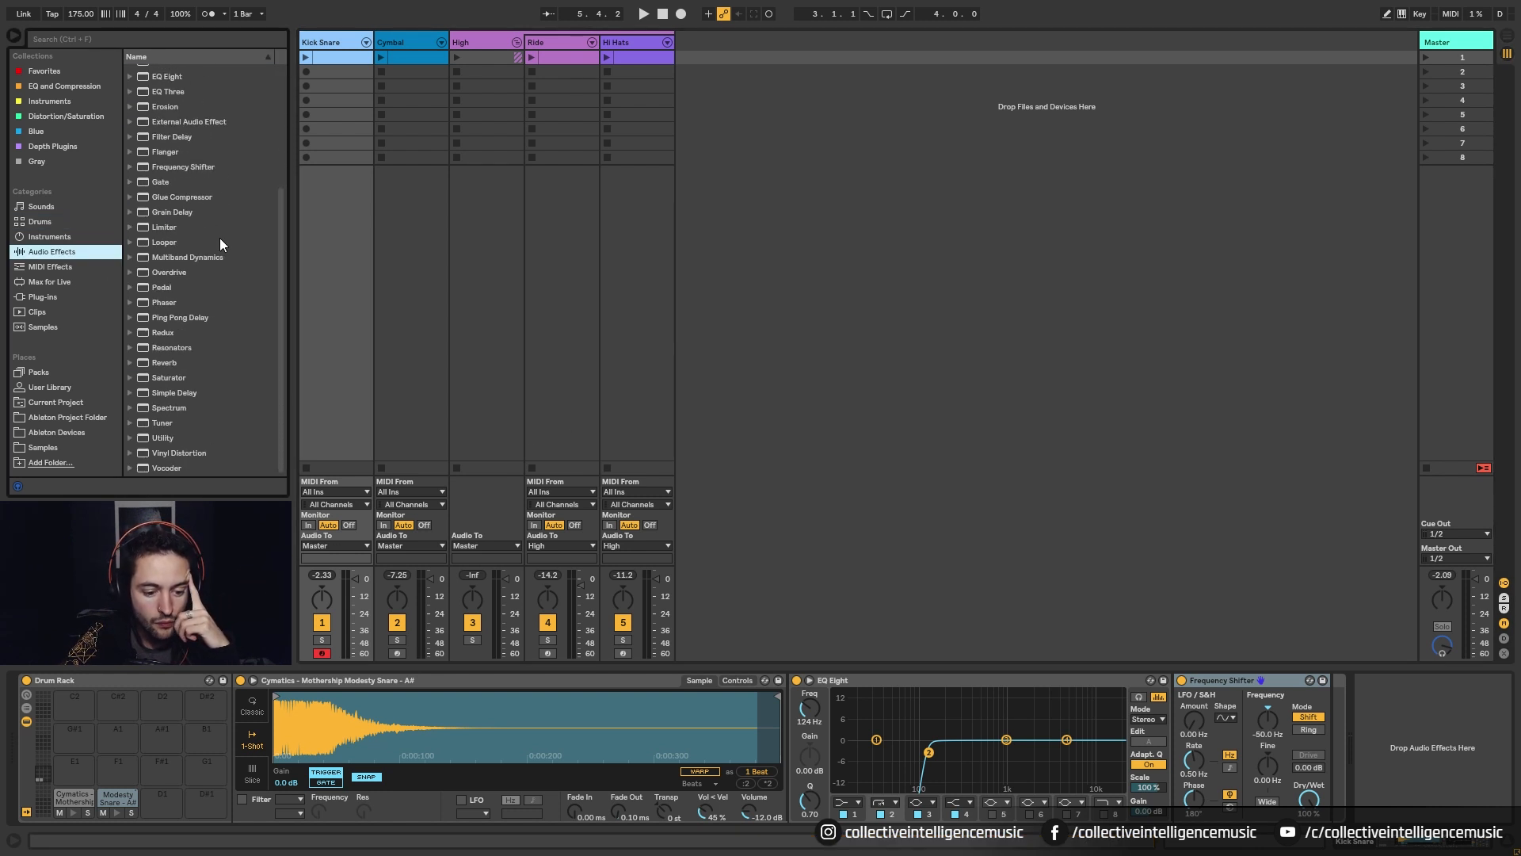
click(164, 362)
click(484, 39)
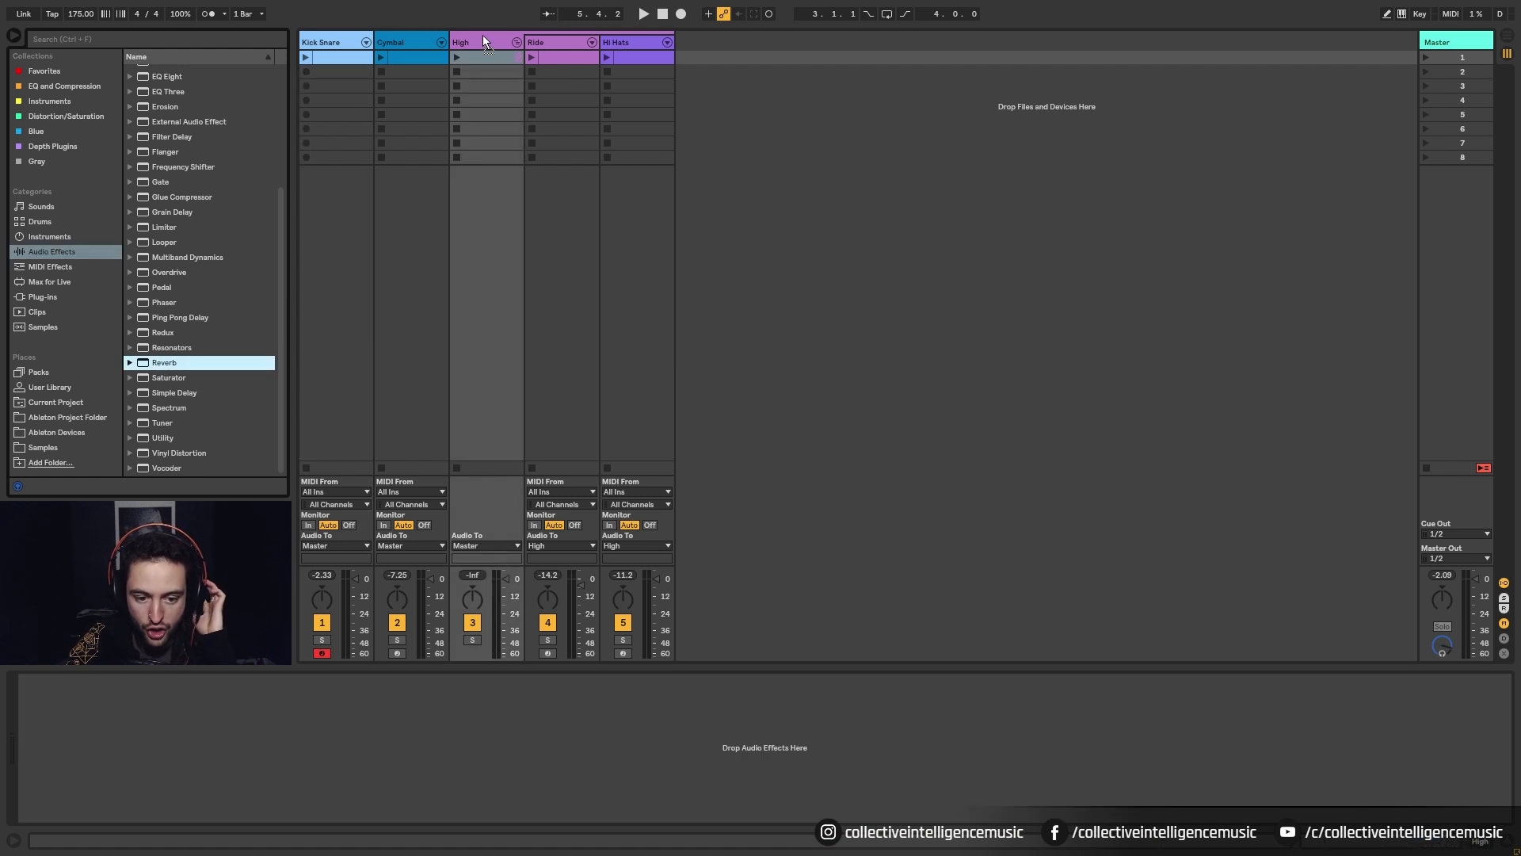
drag(482, 35, 483, 40)
click(384, 816)
text(3)
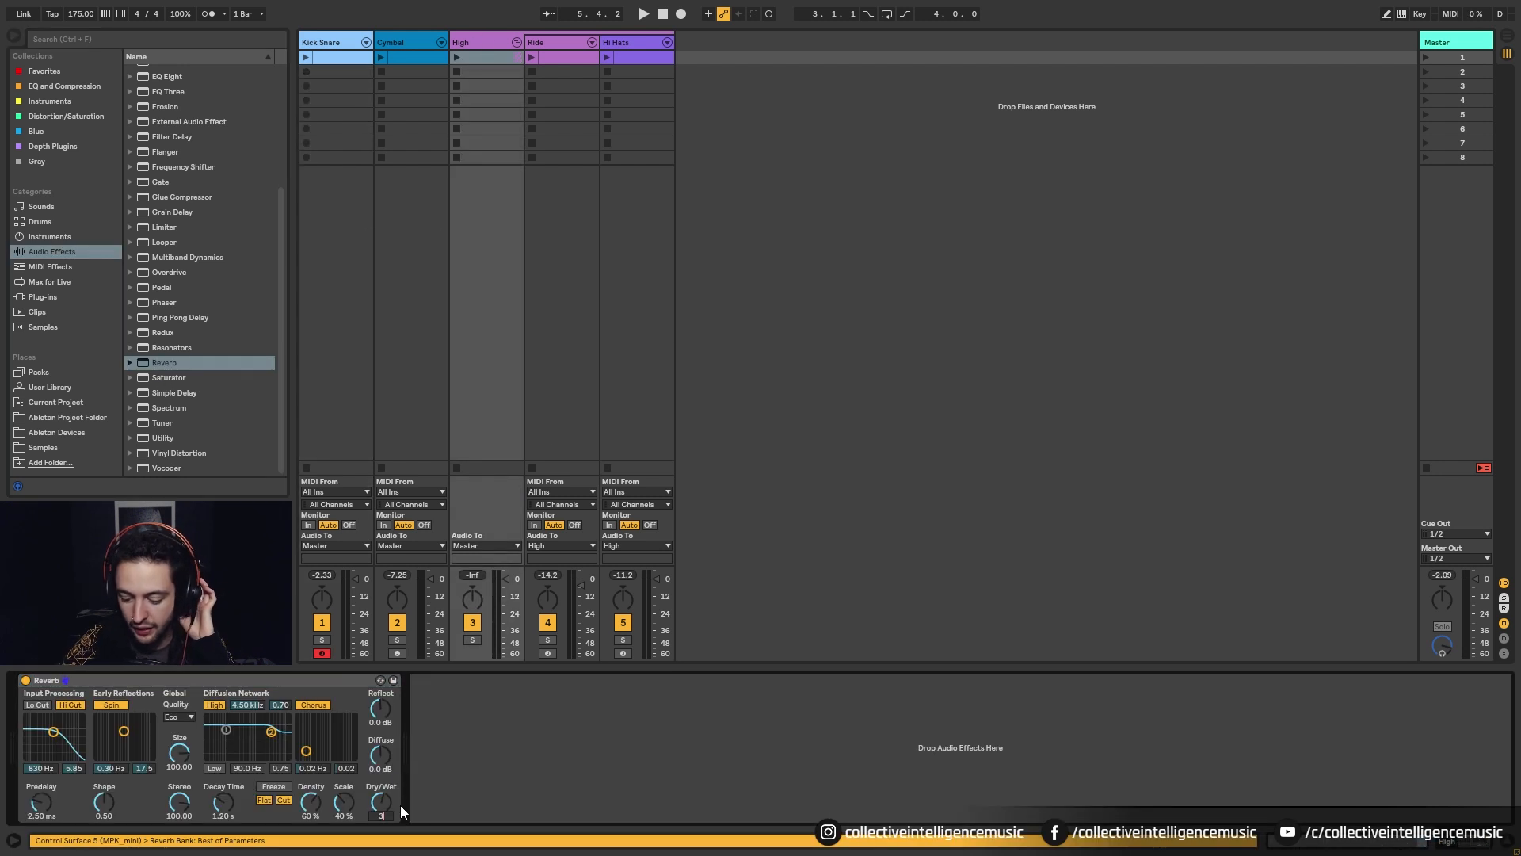
text(0)
key(Return)
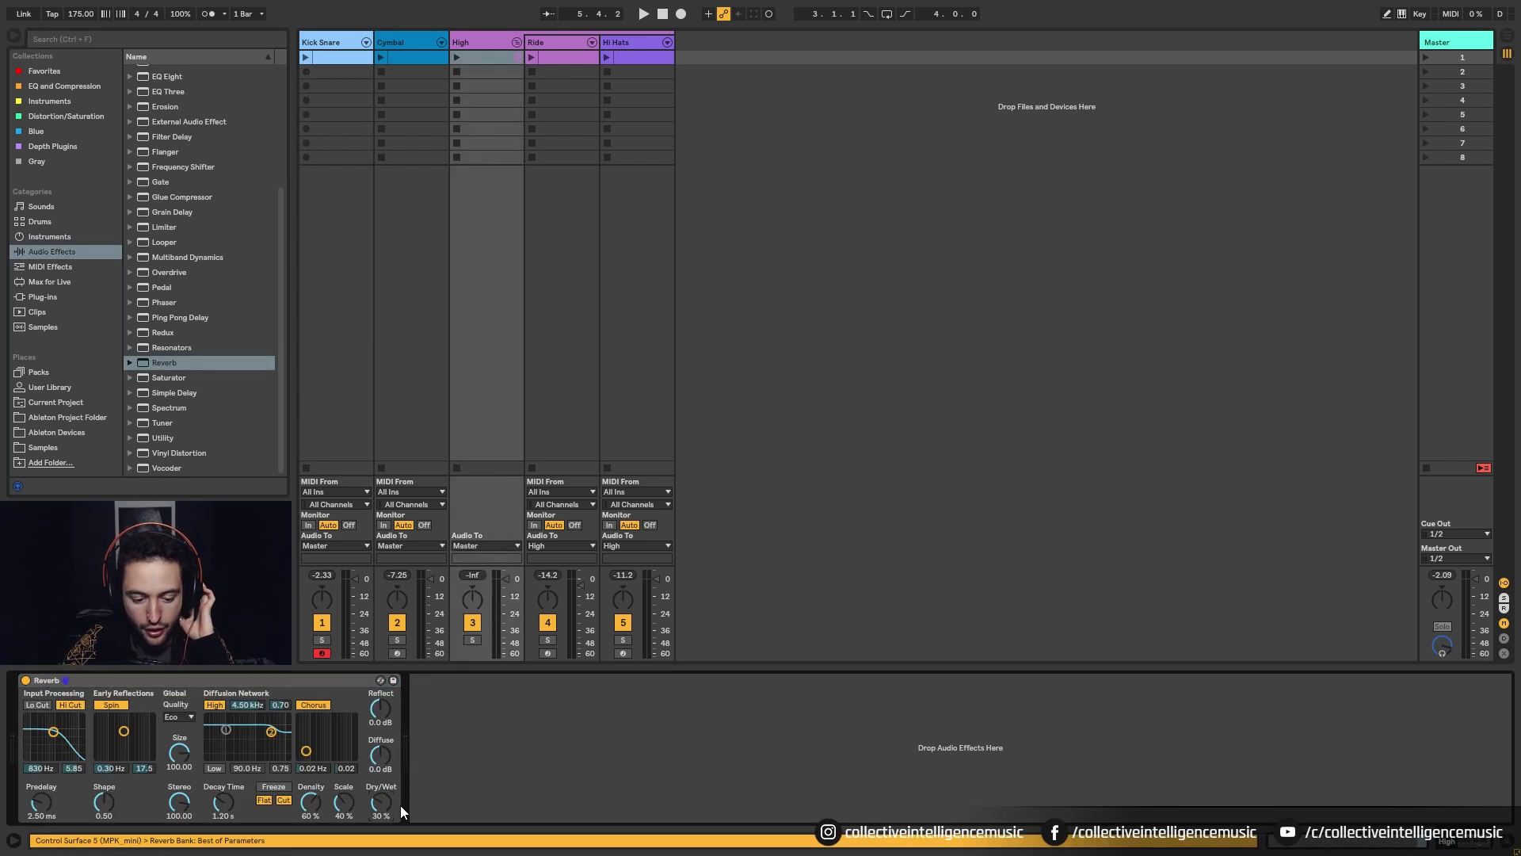
Set the High group's Reverb to High quality, 0.50 ms Predelay and 710 ms Decay Time
click(184, 717)
click(179, 748)
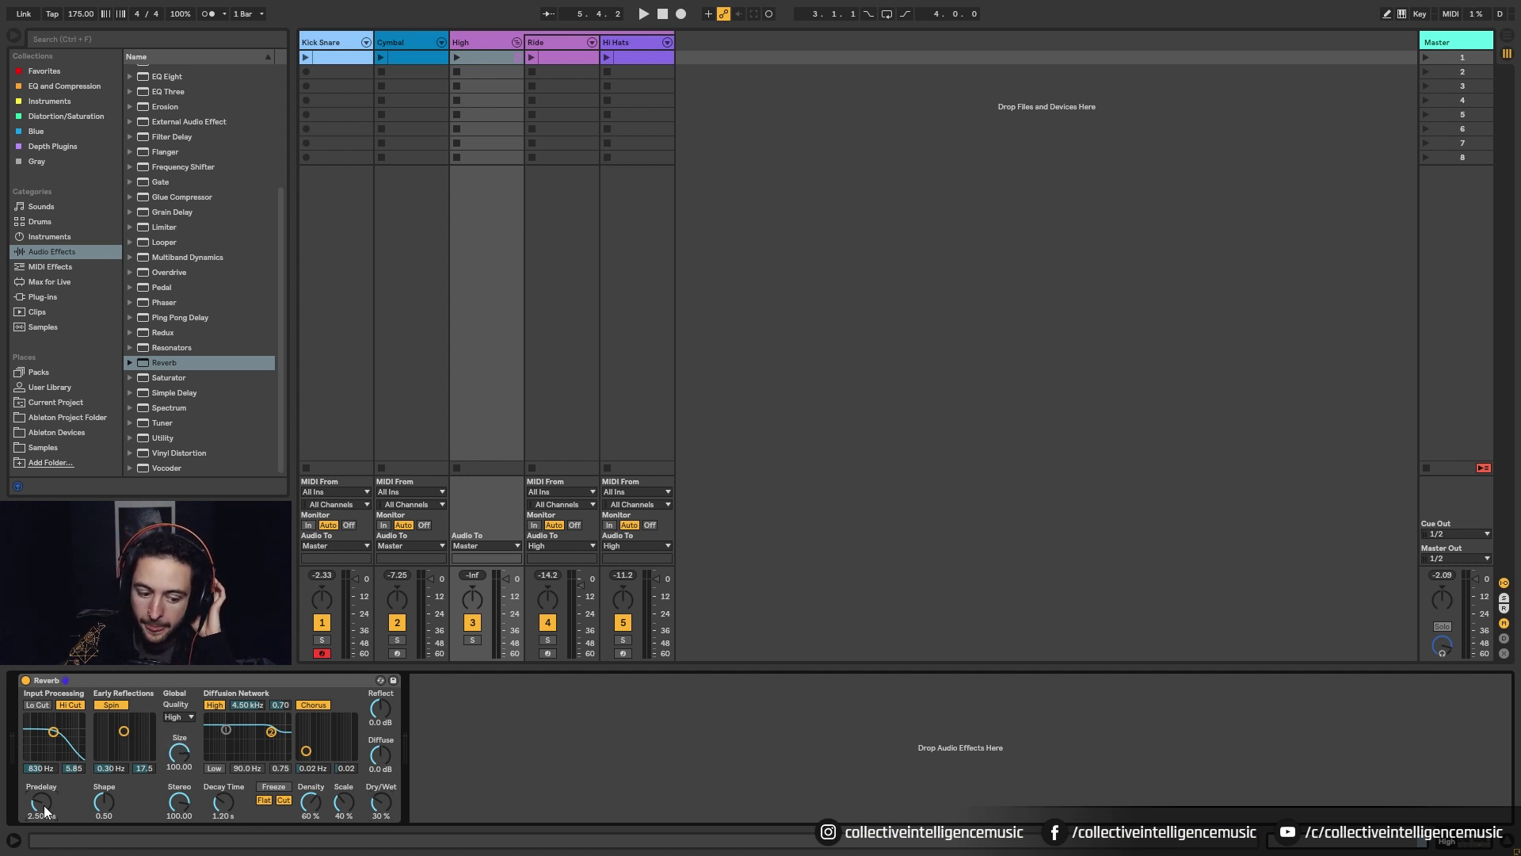
drag(45, 805, 33, 805)
drag(215, 807, 221, 810)
Play the Hi Hats clip and reduce the High group's Reverb Dry/Wet to 20 %
key(space)
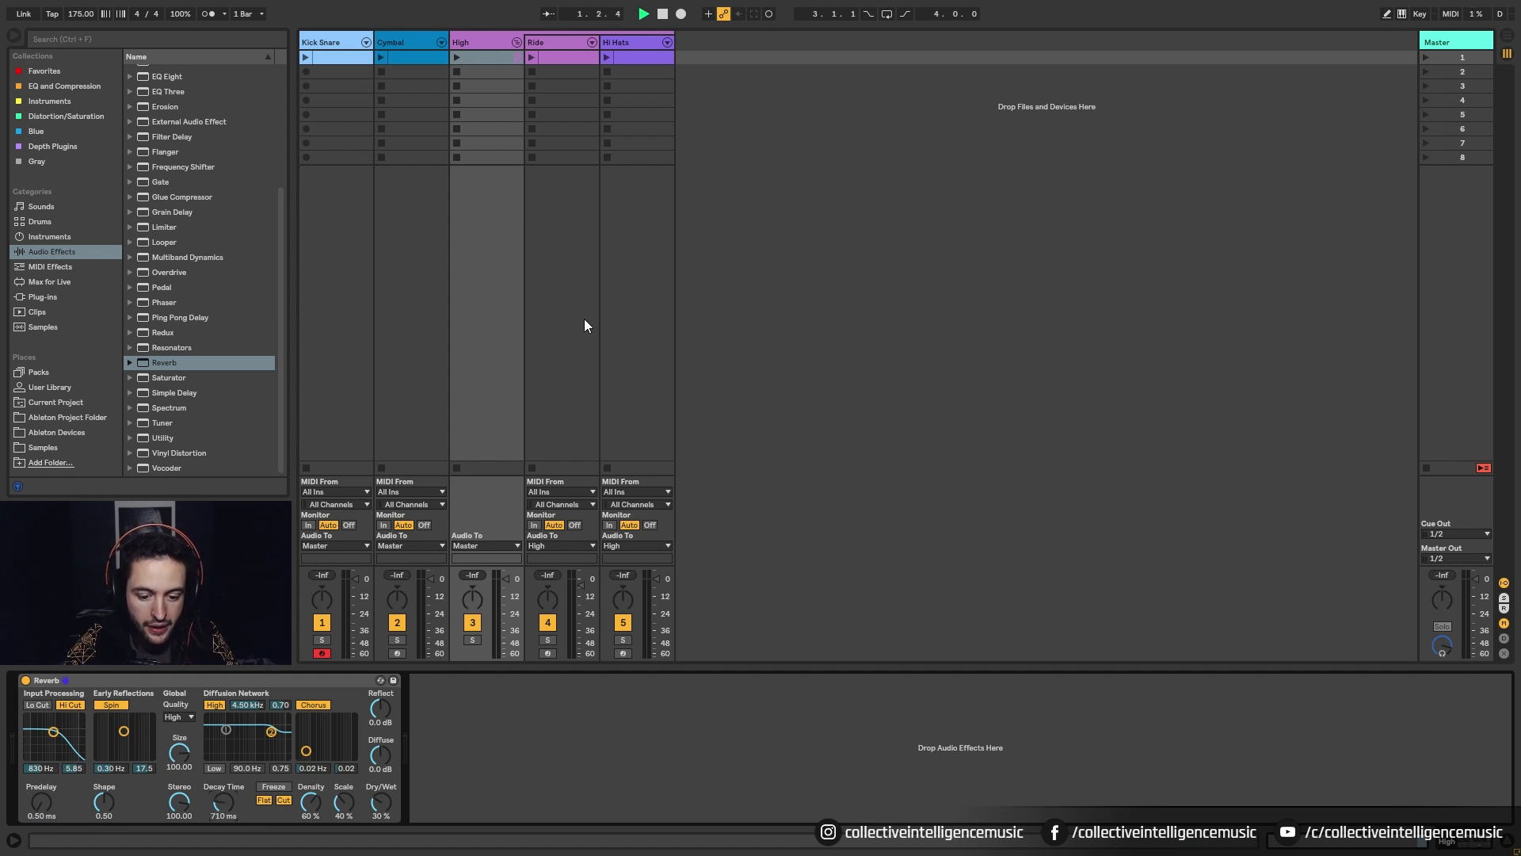
click(606, 57)
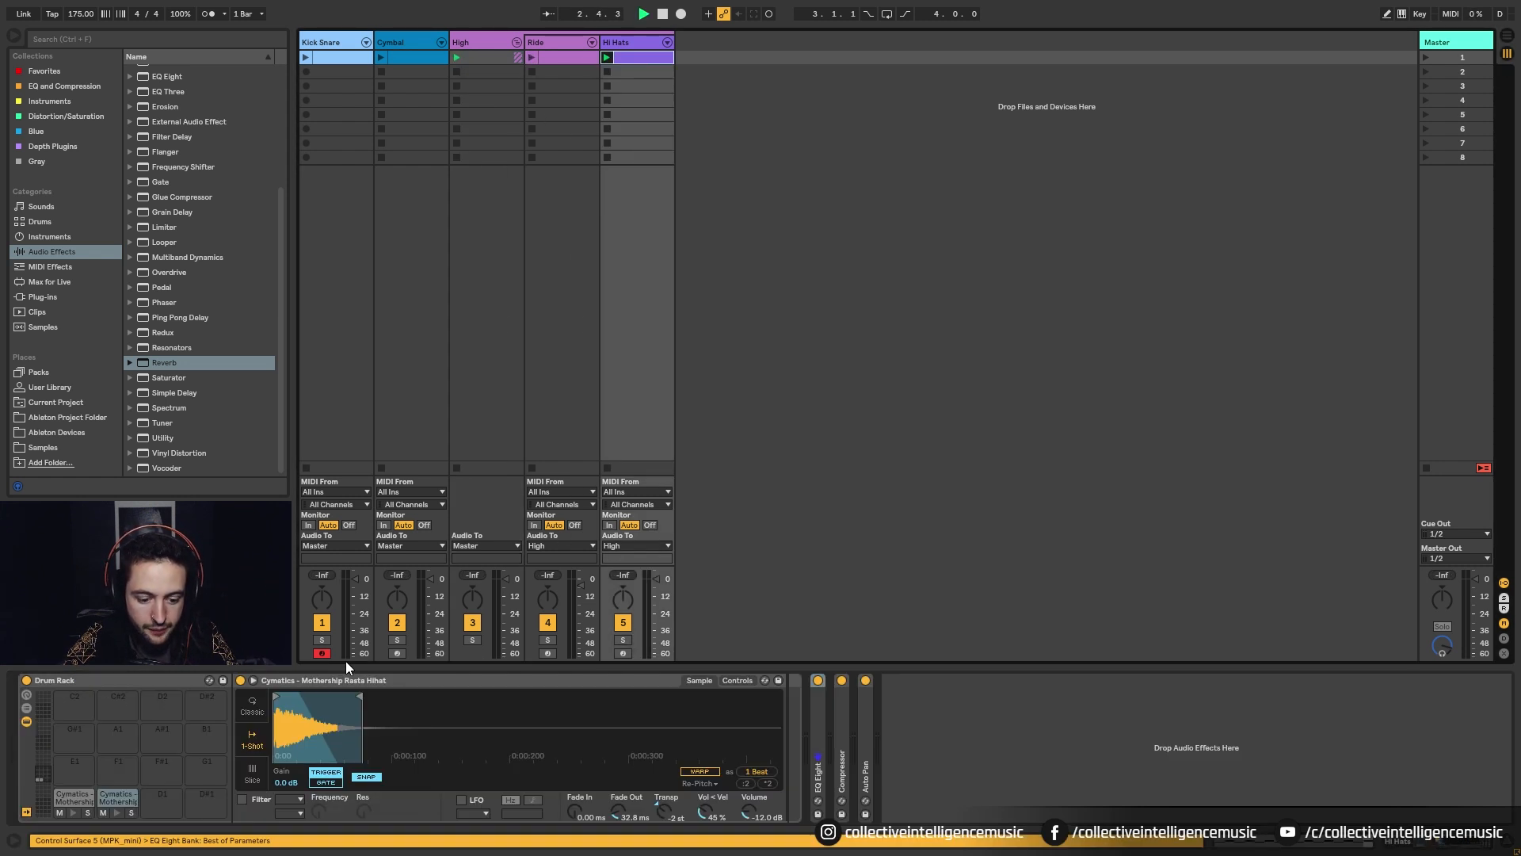
click(492, 42)
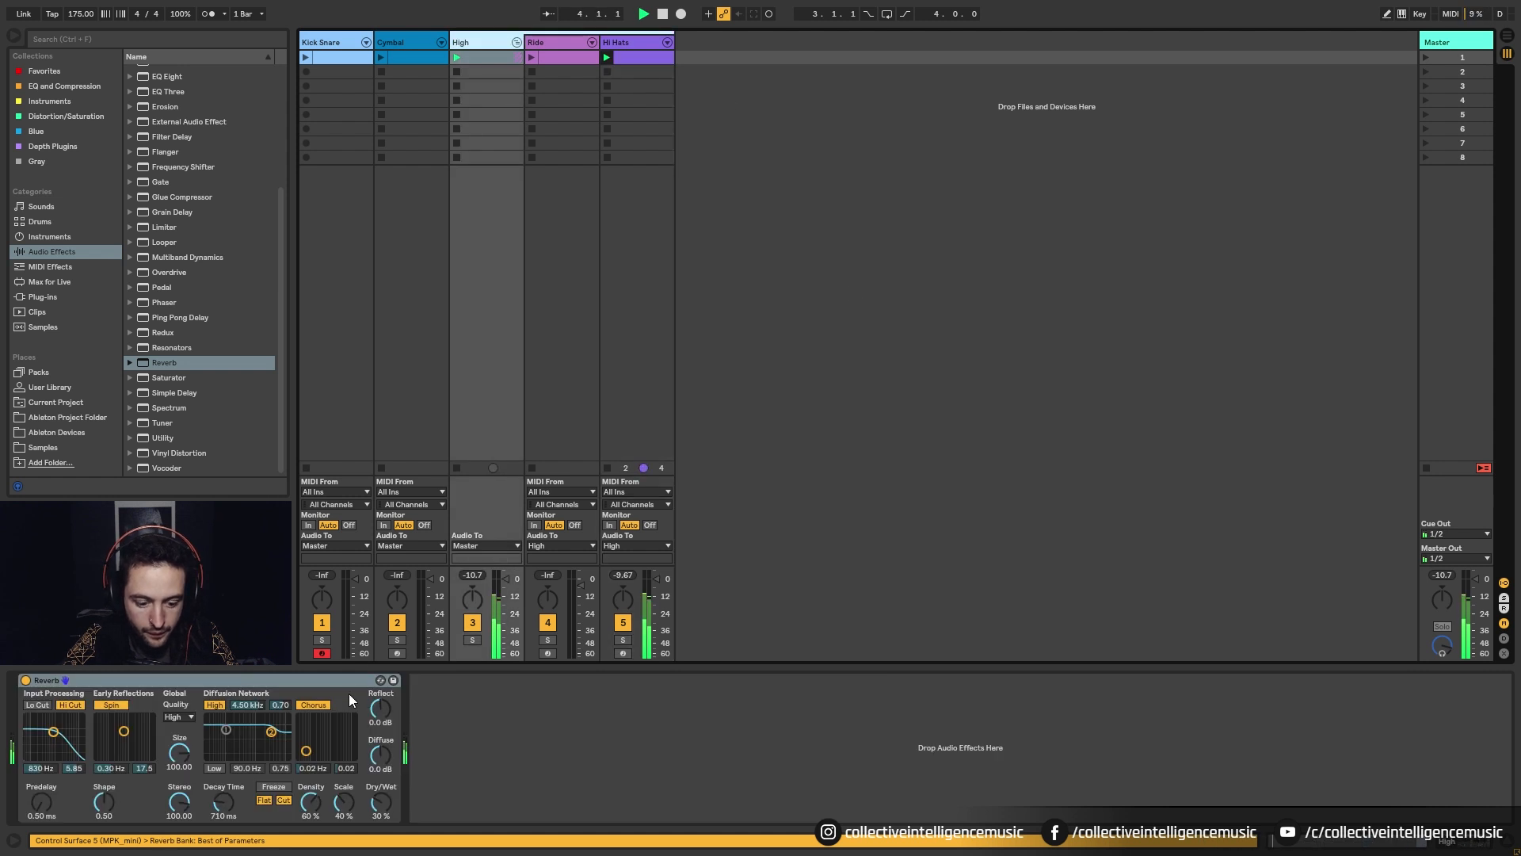
click(381, 810)
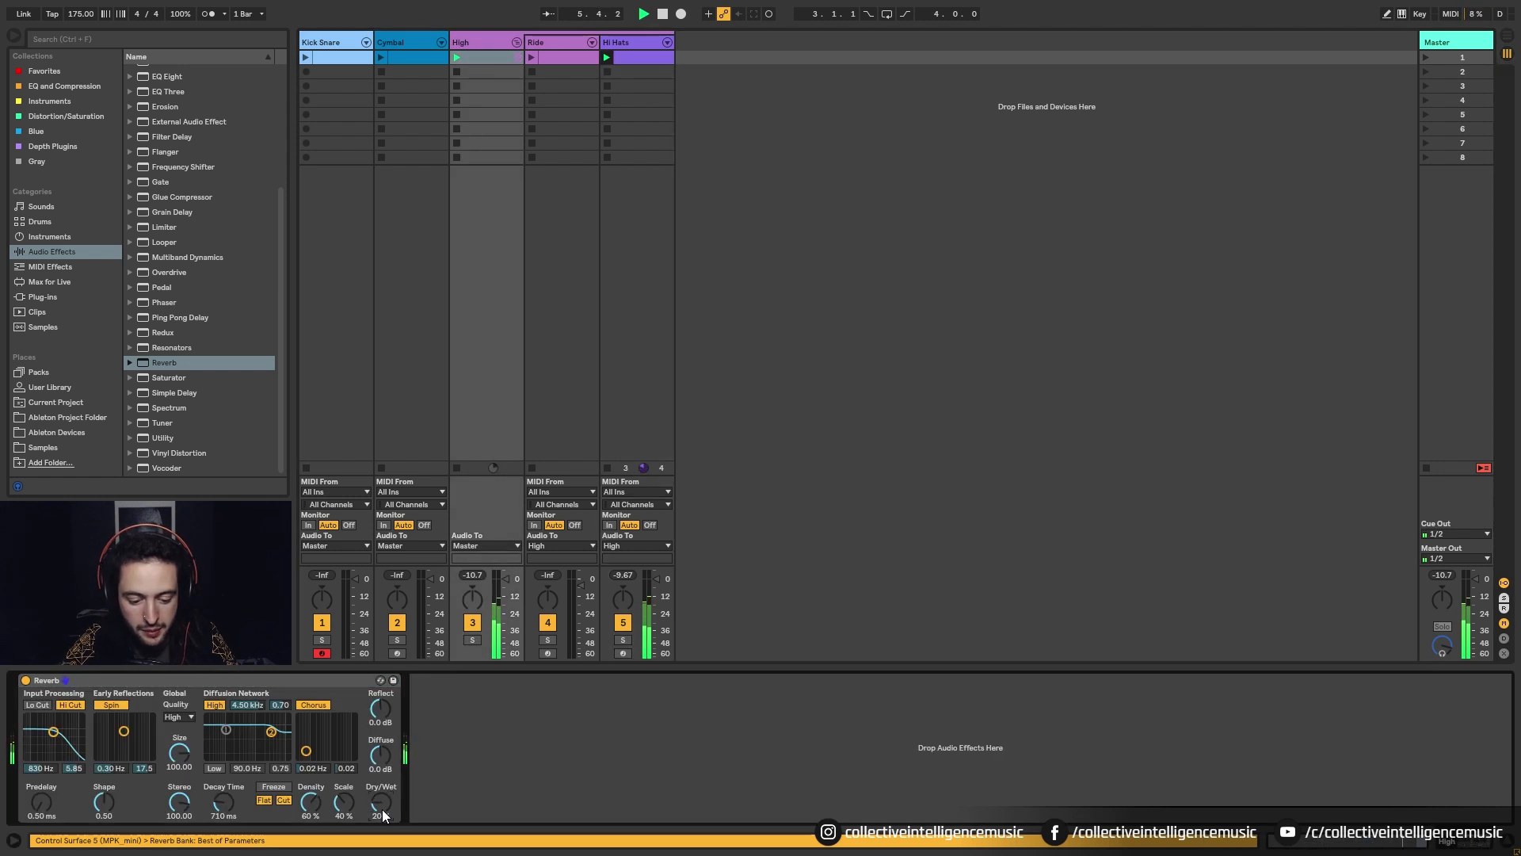
Launch the Ride clip alongside the Hi Hats and bypass the High group's Reverb to compare the sound
click(530, 57)
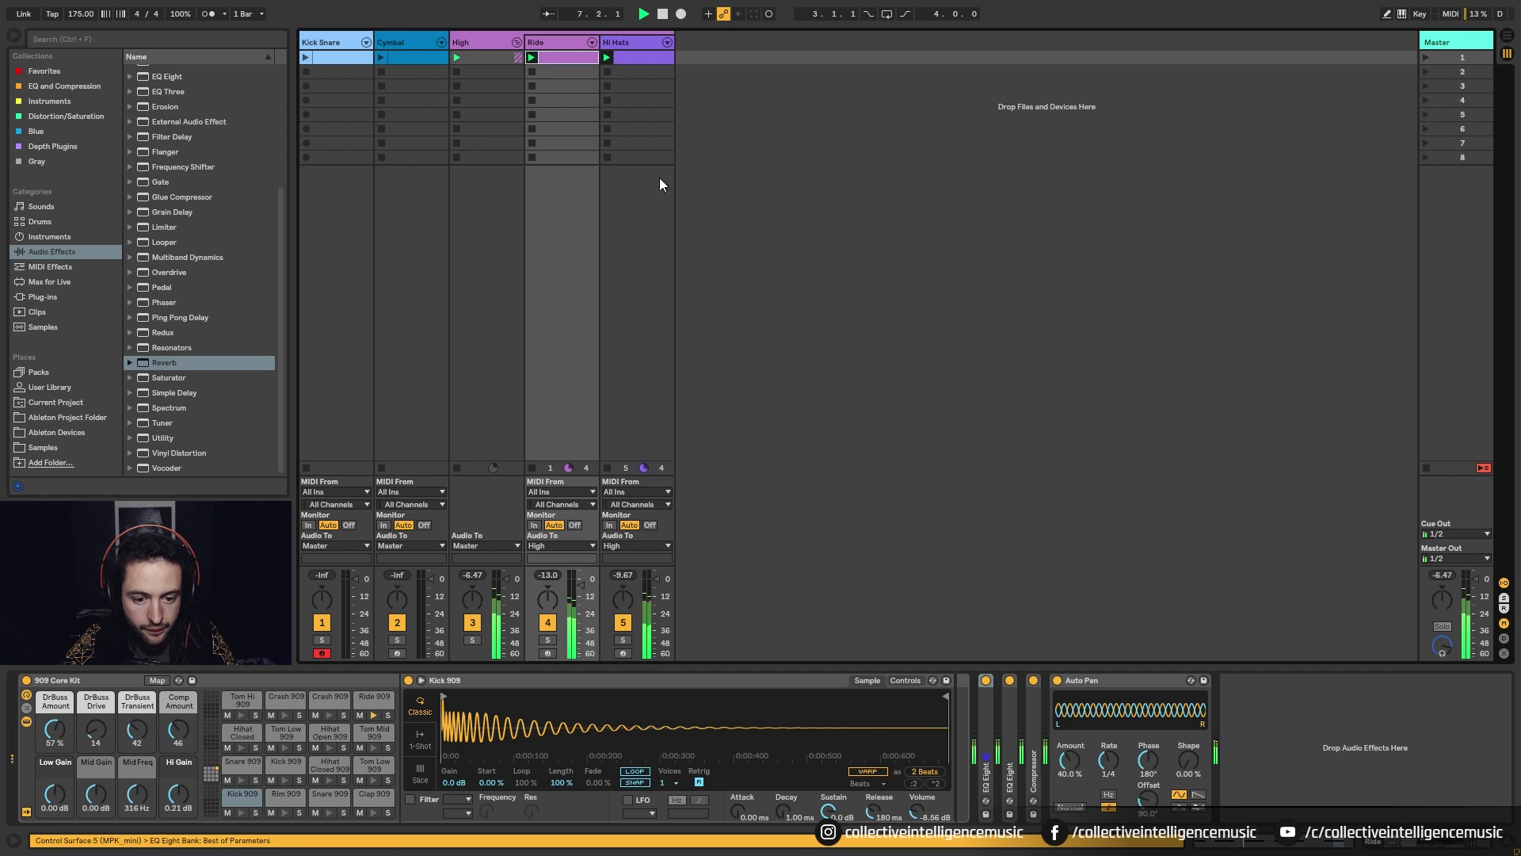
click(483, 41)
click(26, 682)
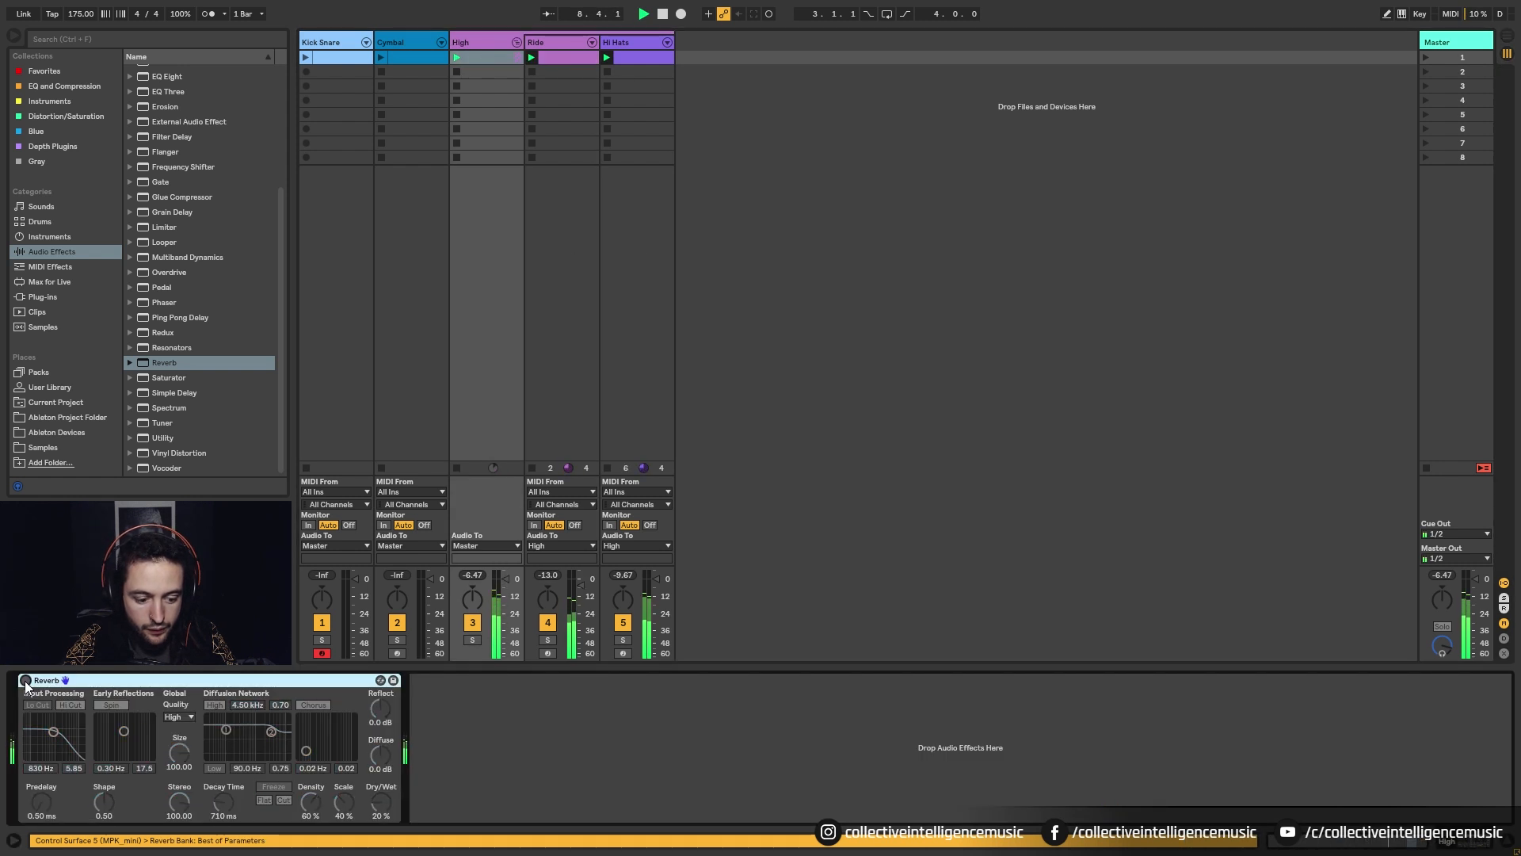
Turn the High group's Reverb back on and raise its Dry/Wet to 30 %
click(26, 681)
click(378, 803)
drag(377, 802, 377, 793)
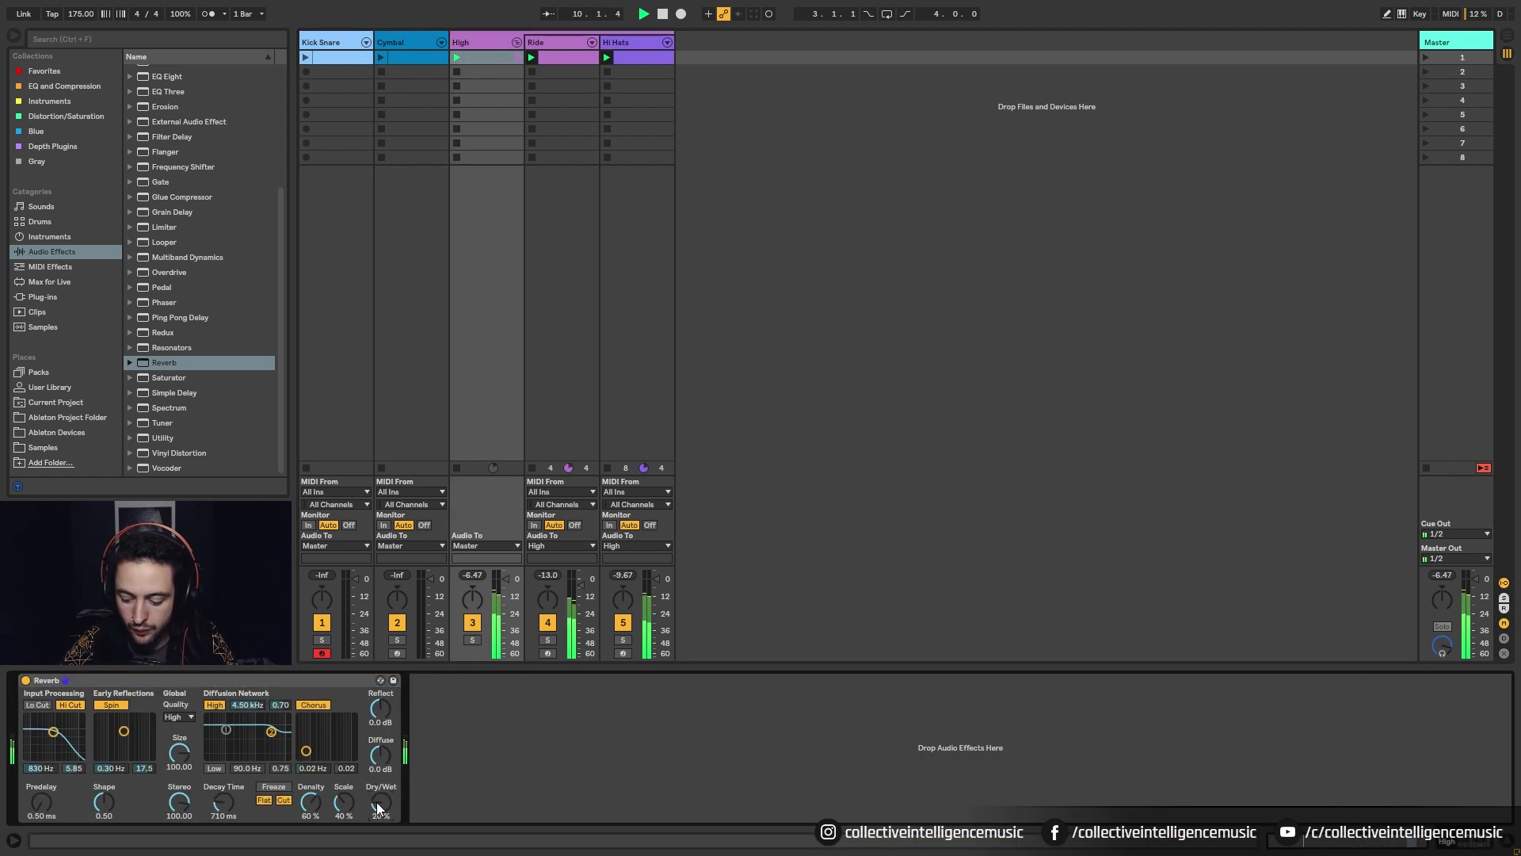
Compare the High group's sound with its Reverb bypassed and enabled, and fold the Reverb device
click(26, 681)
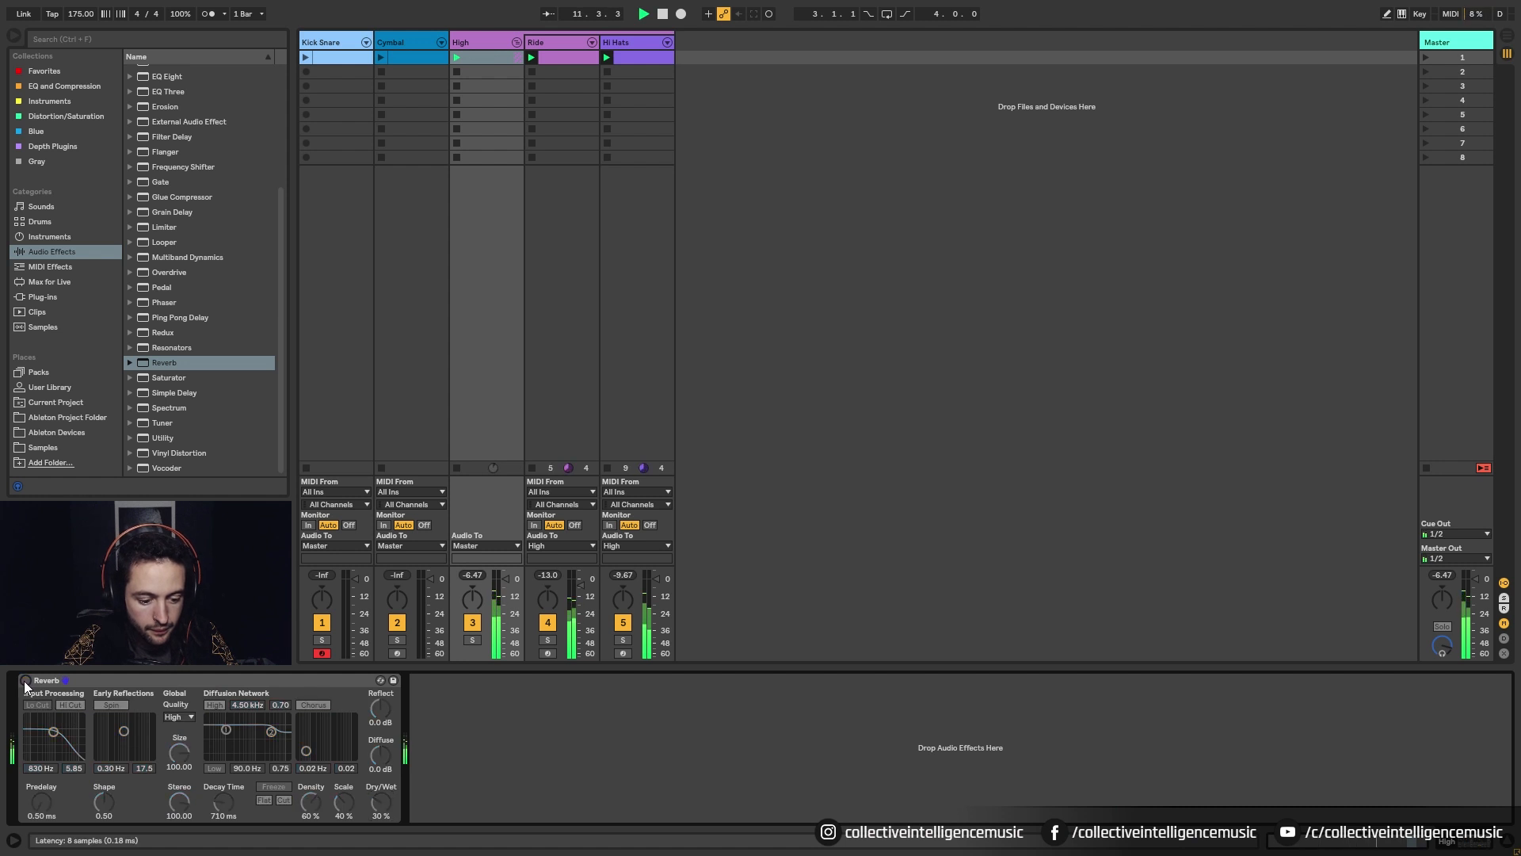
click(26, 682)
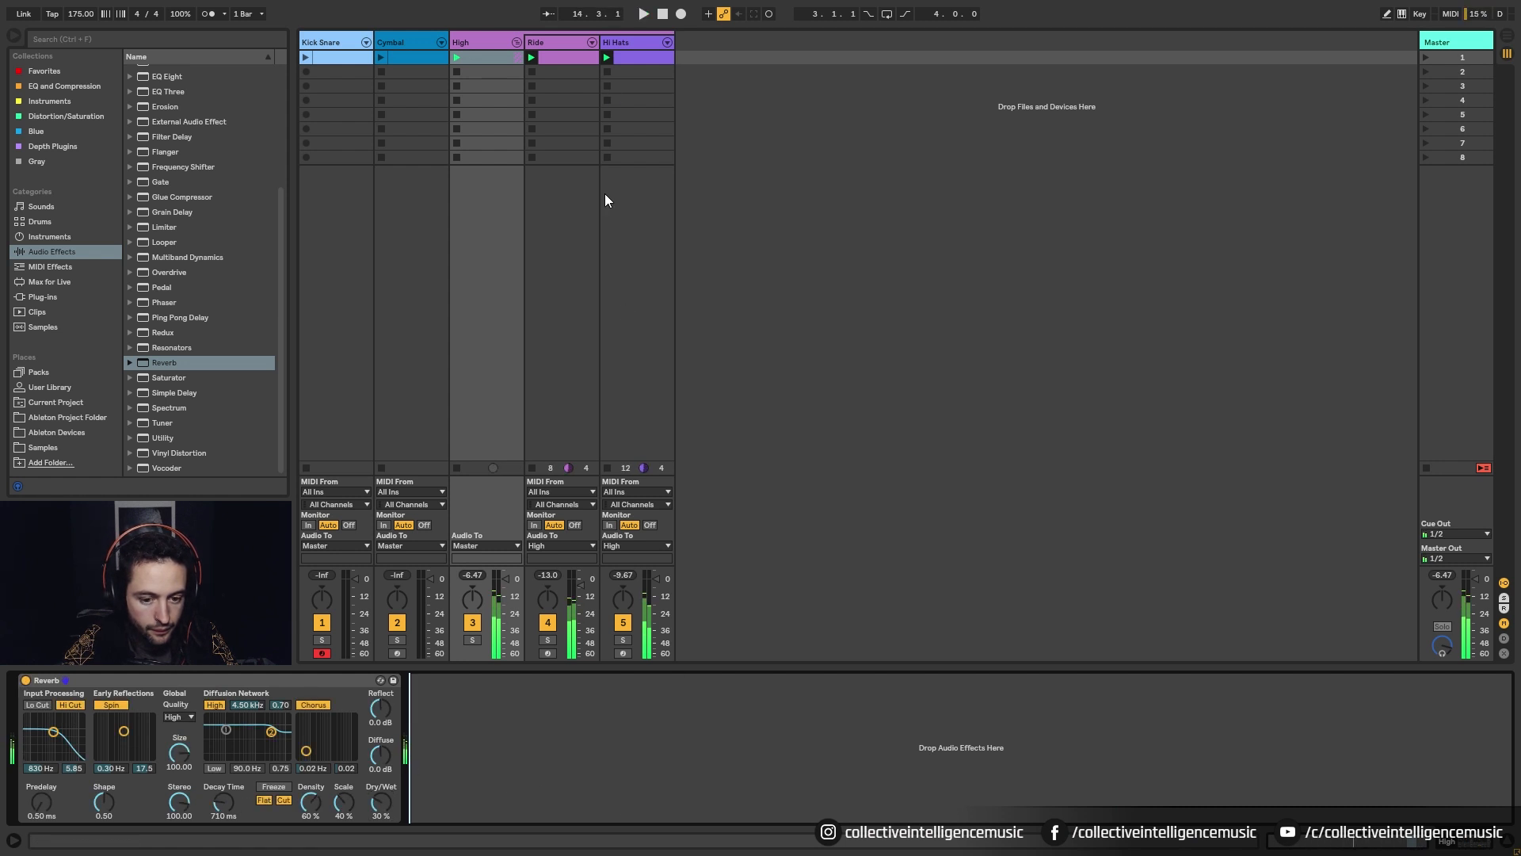
double_click(121, 683)
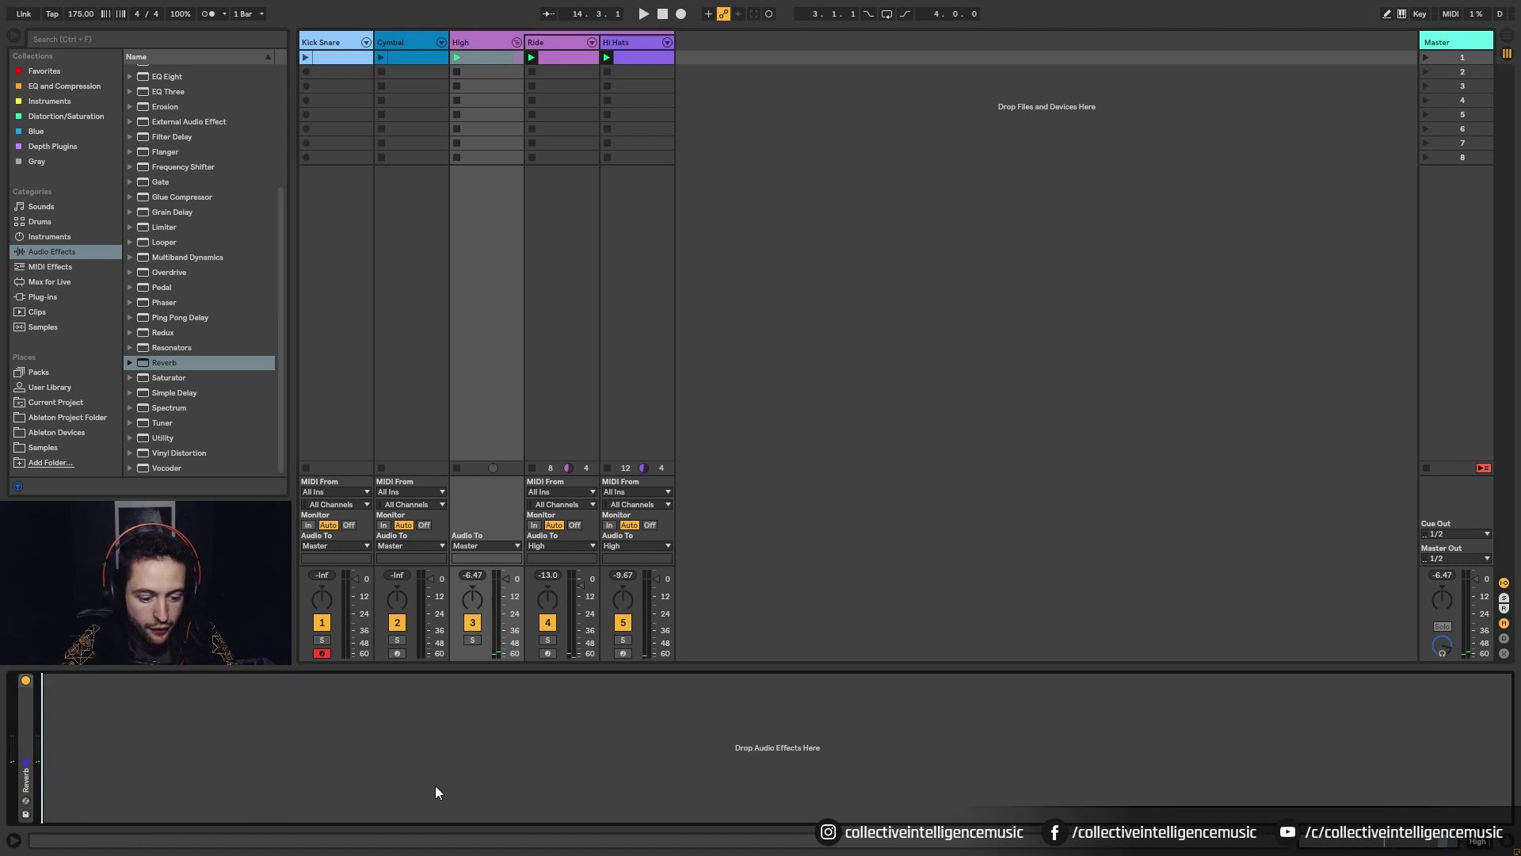
Launch the Kick Snare clip together with the Ride and Hi Hats clips, and stop playback after listening
click(331, 43)
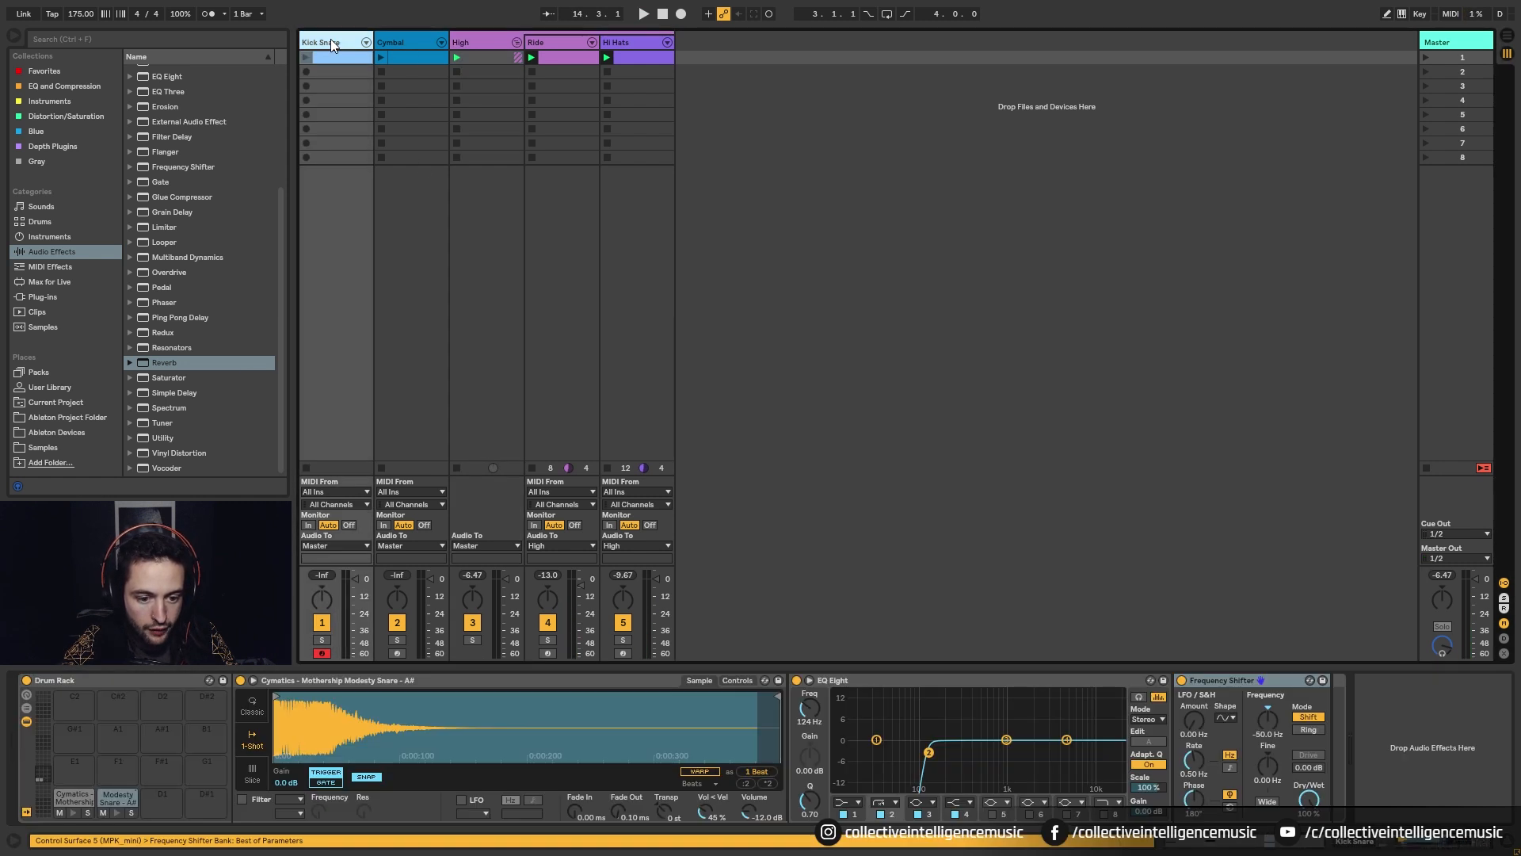
click(304, 57)
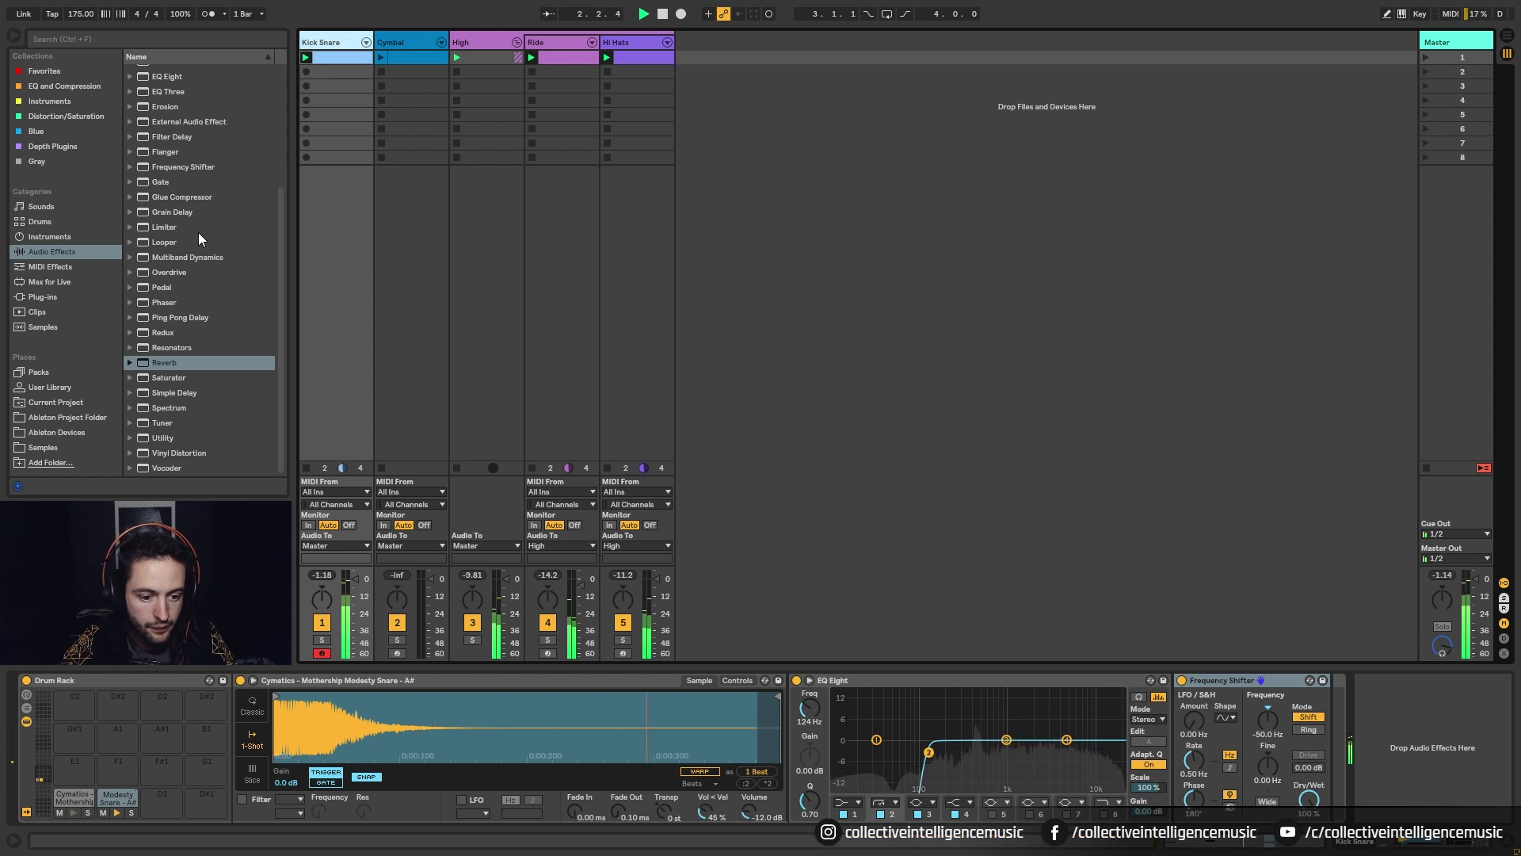
key(space)
Add the Drum Buss preset "Punchy Driven" to the Kick Snare track
scroll(205, 250, up, 4)
click(164, 206)
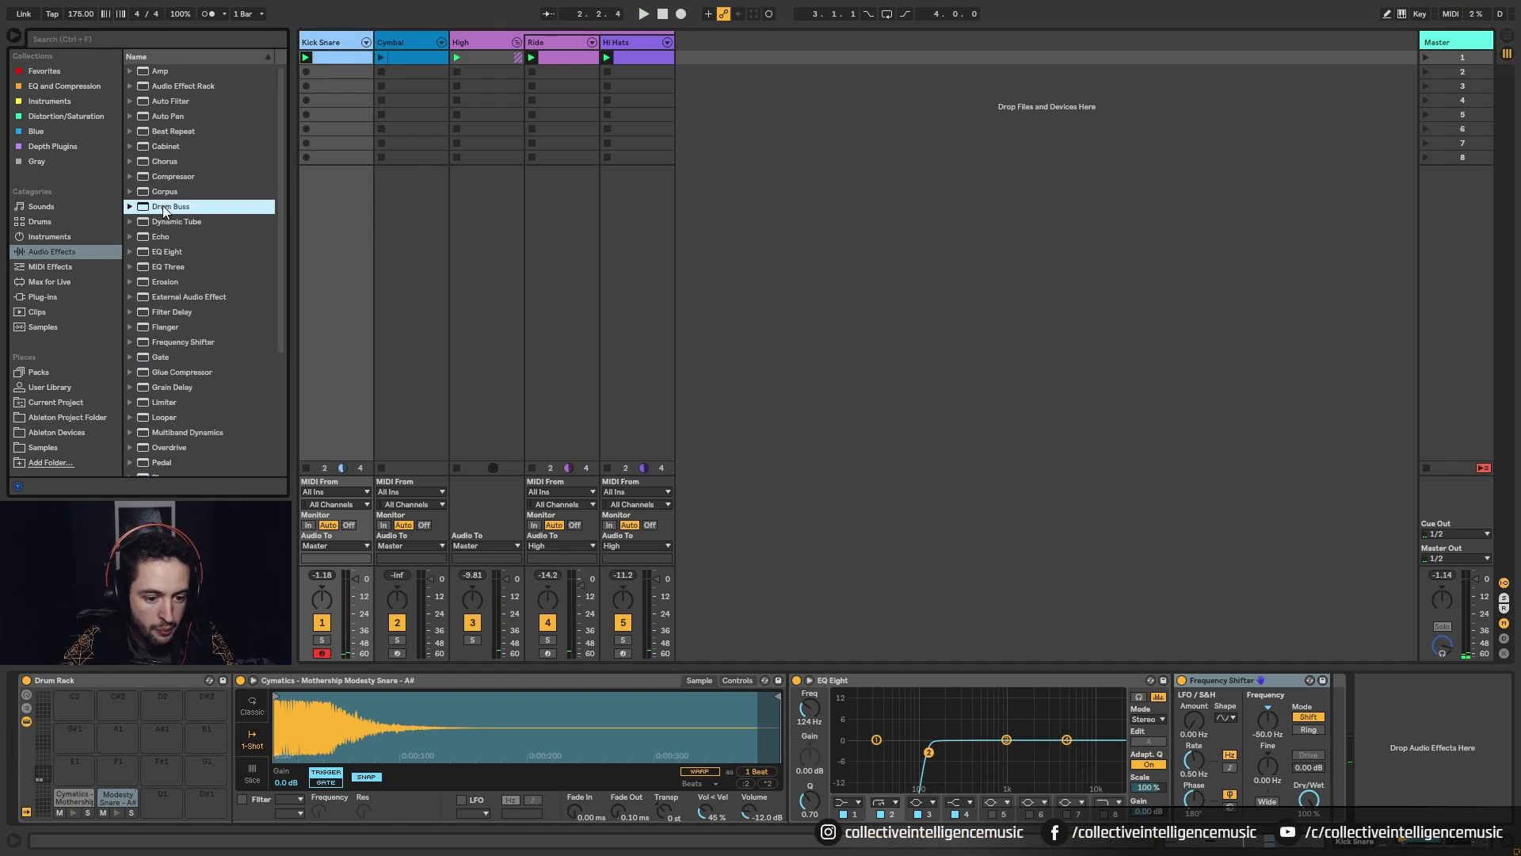
click(129, 206)
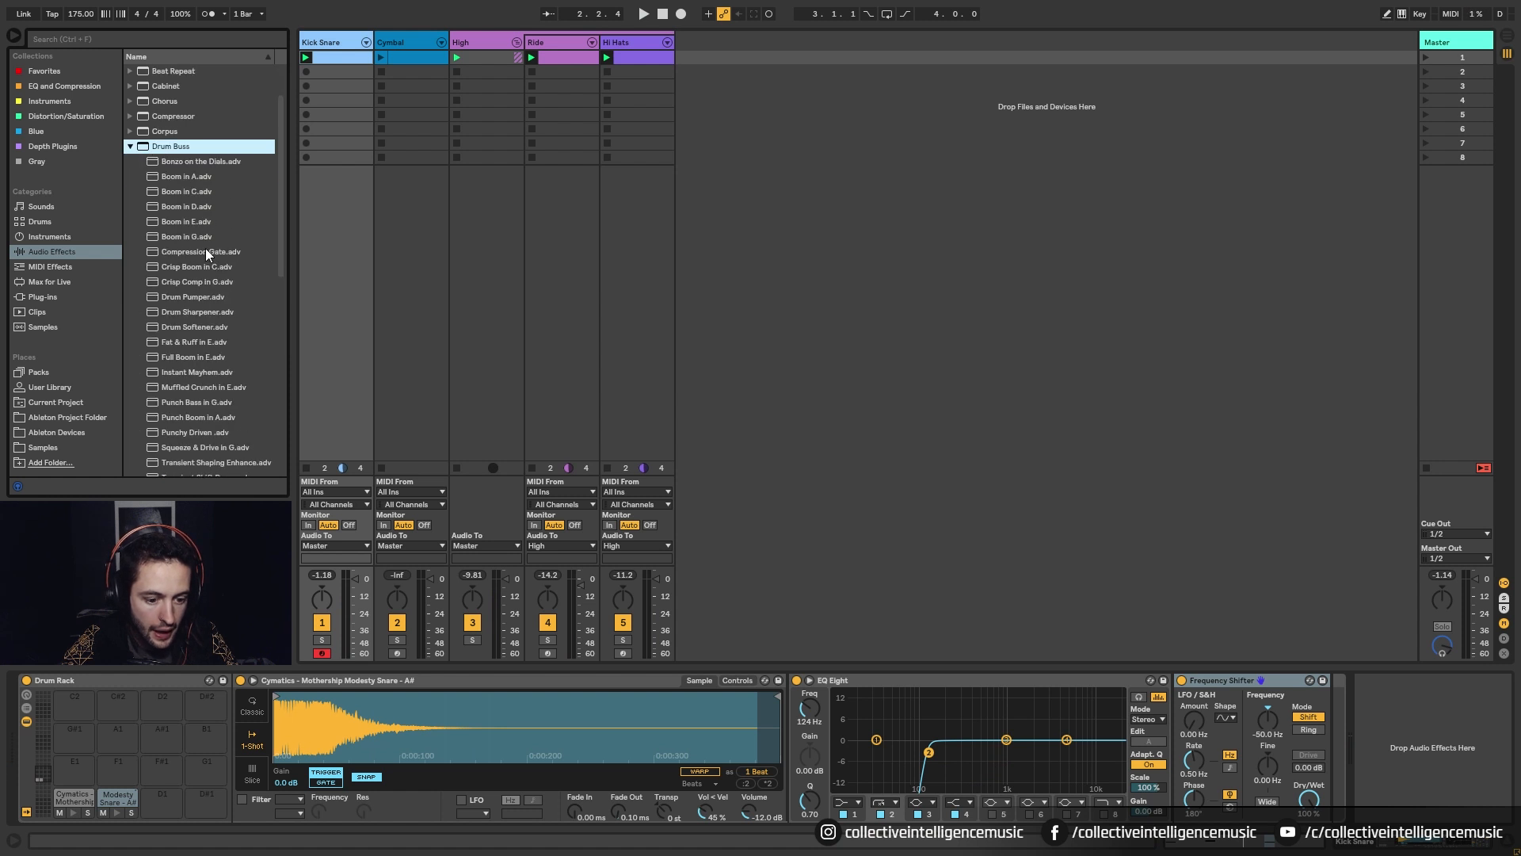
scroll(207, 245, down, 2)
drag(206, 342, 320, 42)
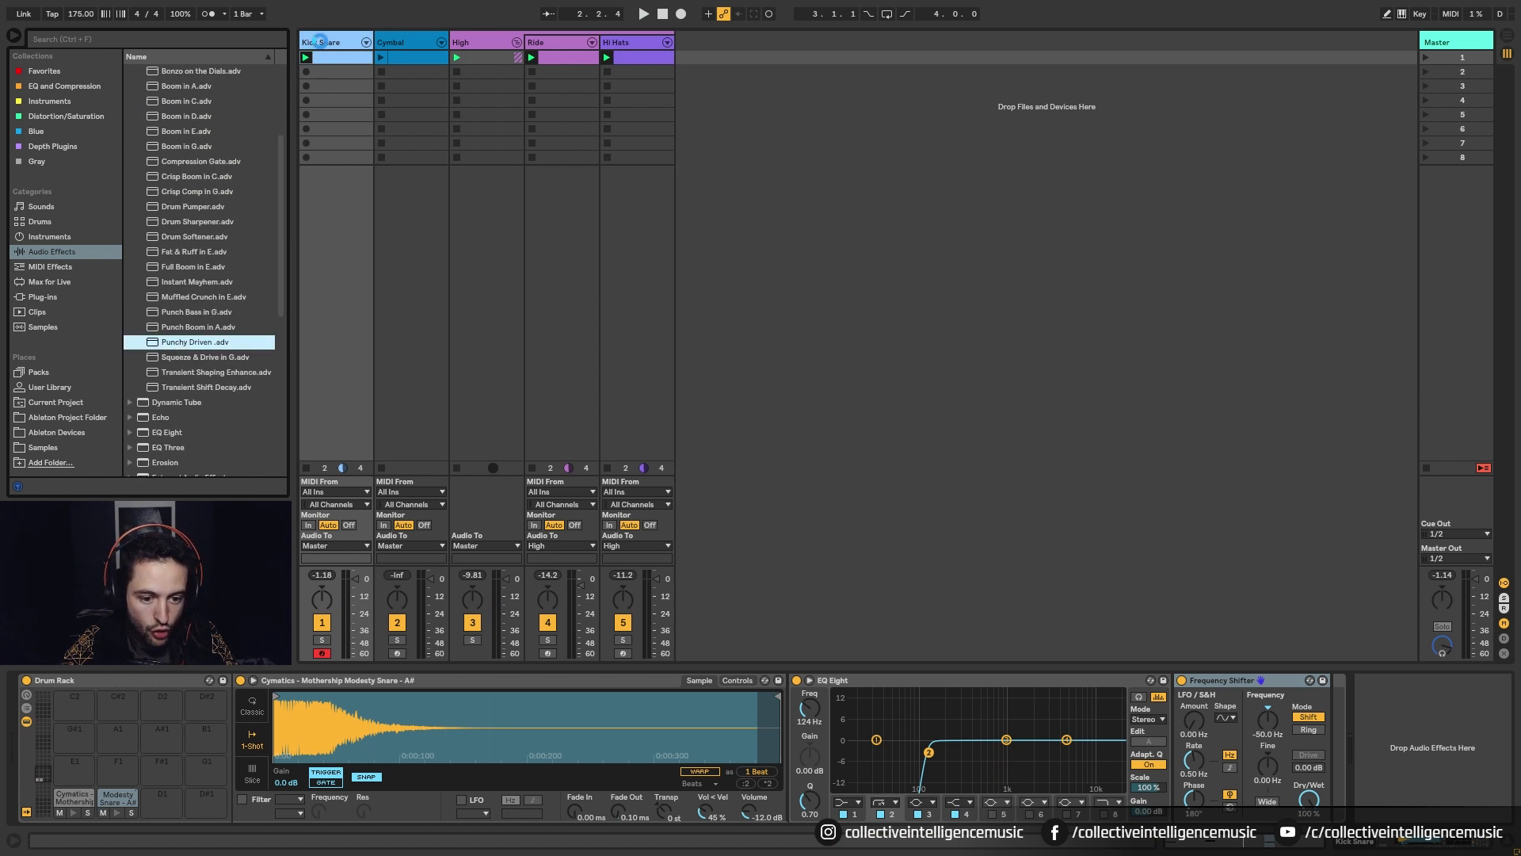
Solo the Kick Snare track and play it to hear Punchy Driven, folding the devices ahead of it in the chain
click(322, 639)
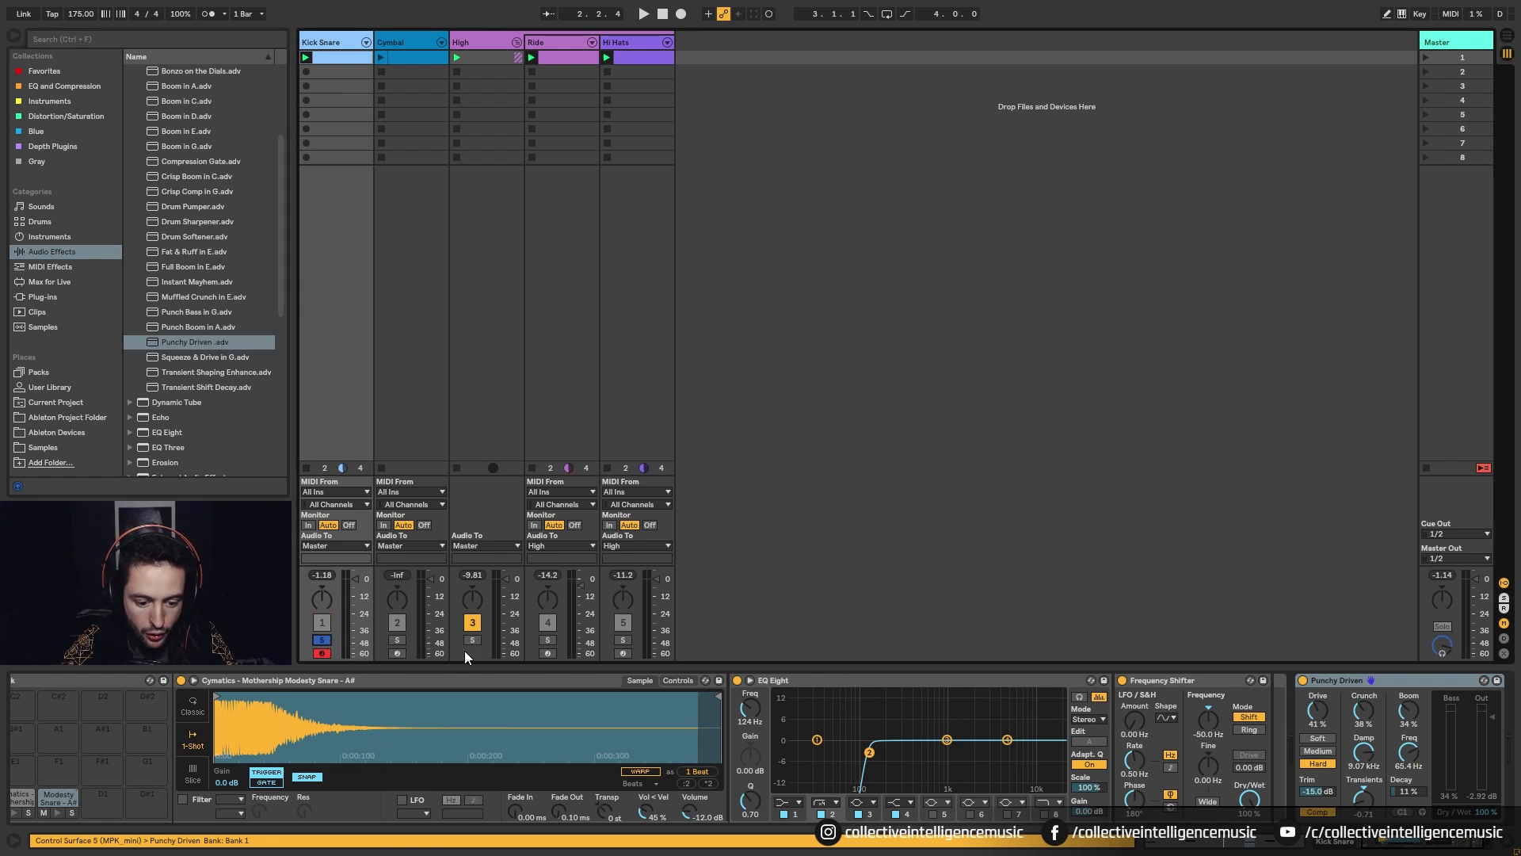
key(space)
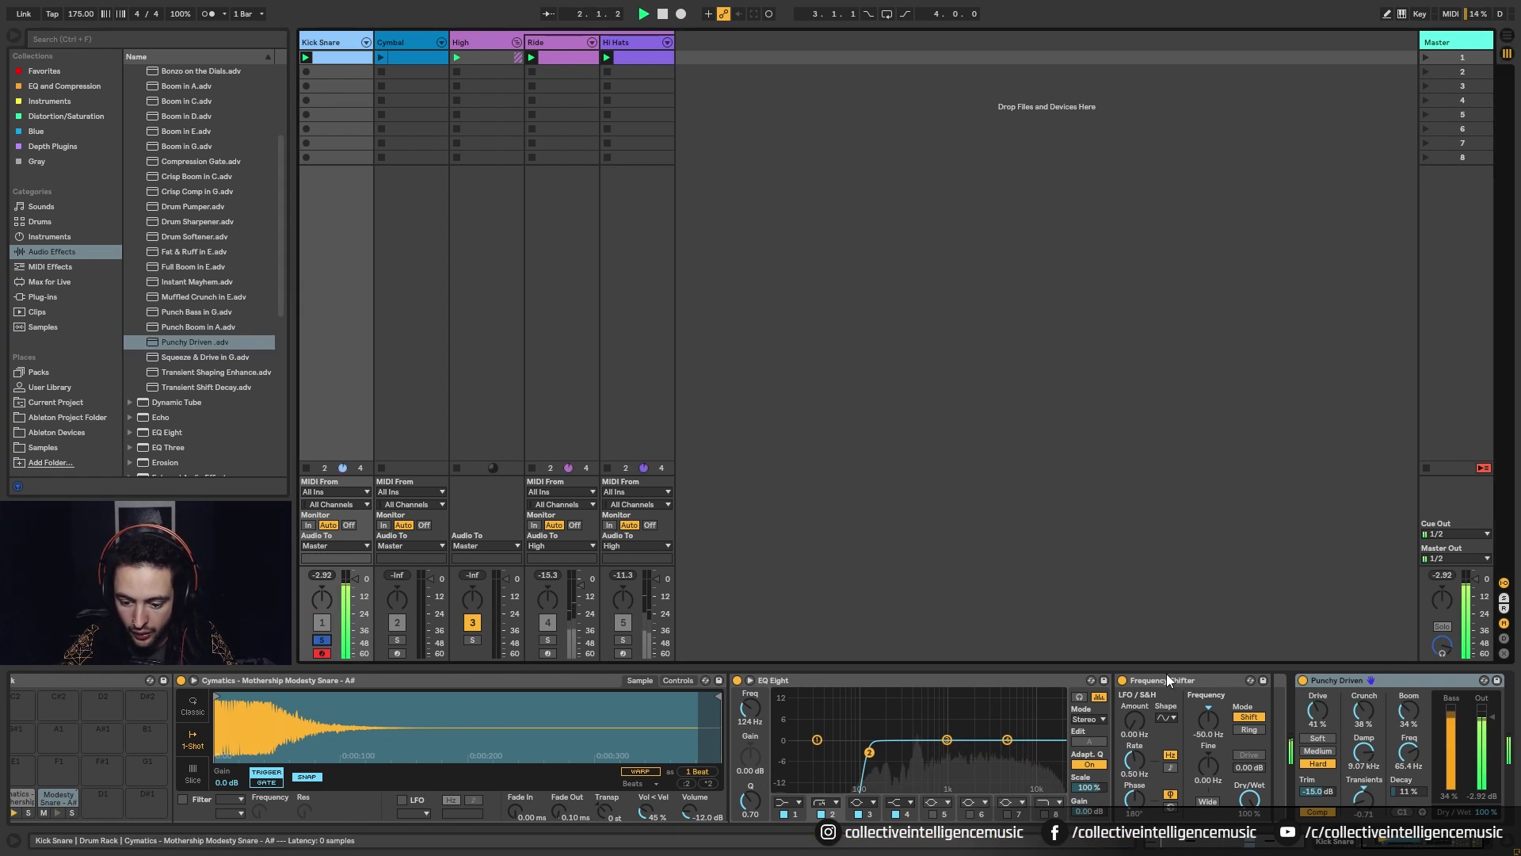
double_click(102, 682)
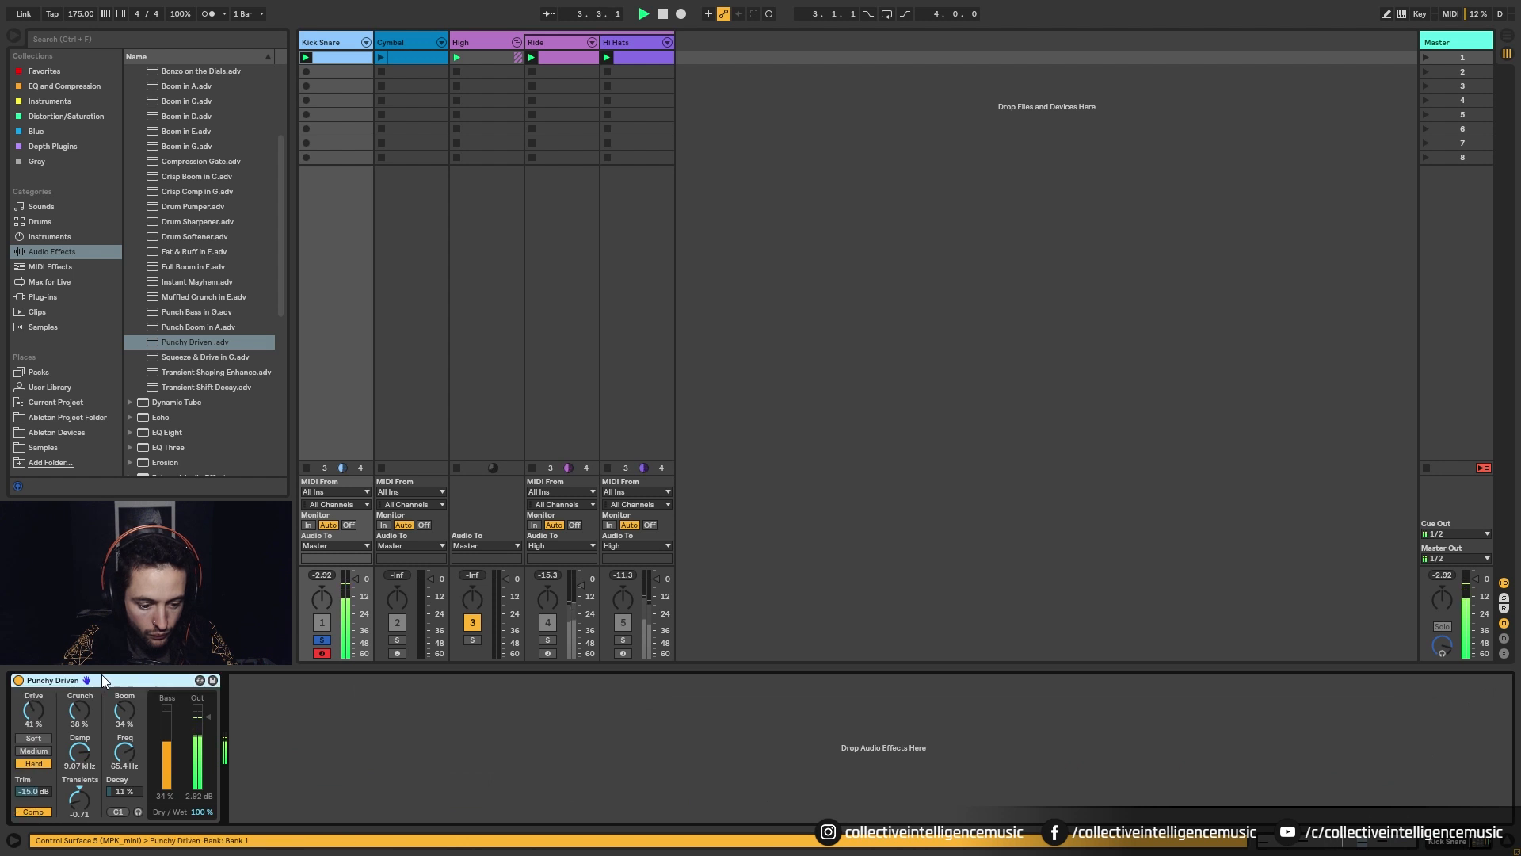
double_click(101, 679)
double_click(16, 721)
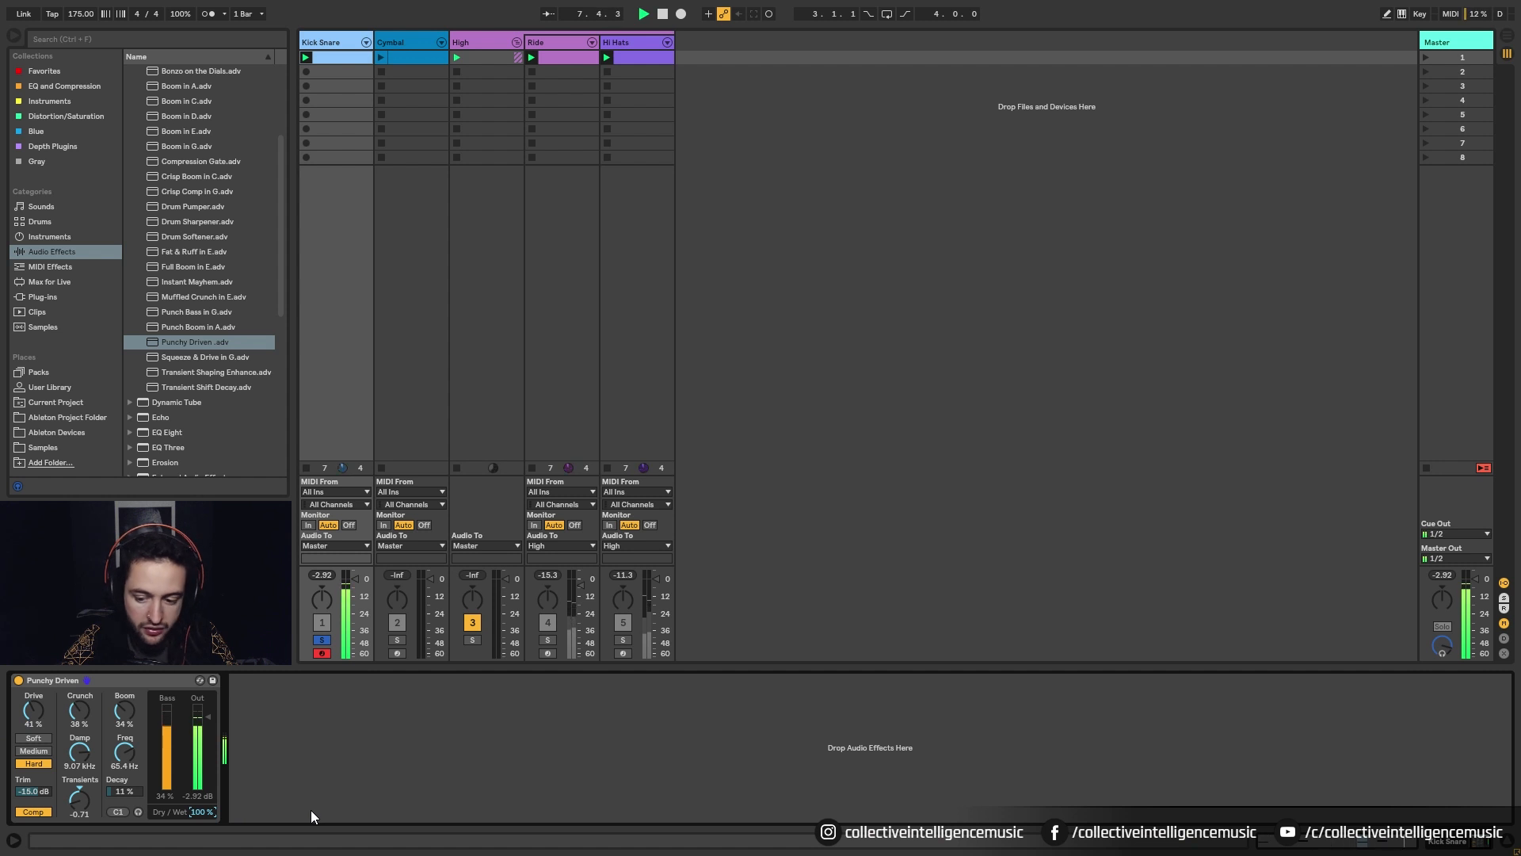
Unsolo the Kick Snare track and listen to it with Punchy Driven alongside the Ride and Hi Hats
click(322, 640)
key(space)
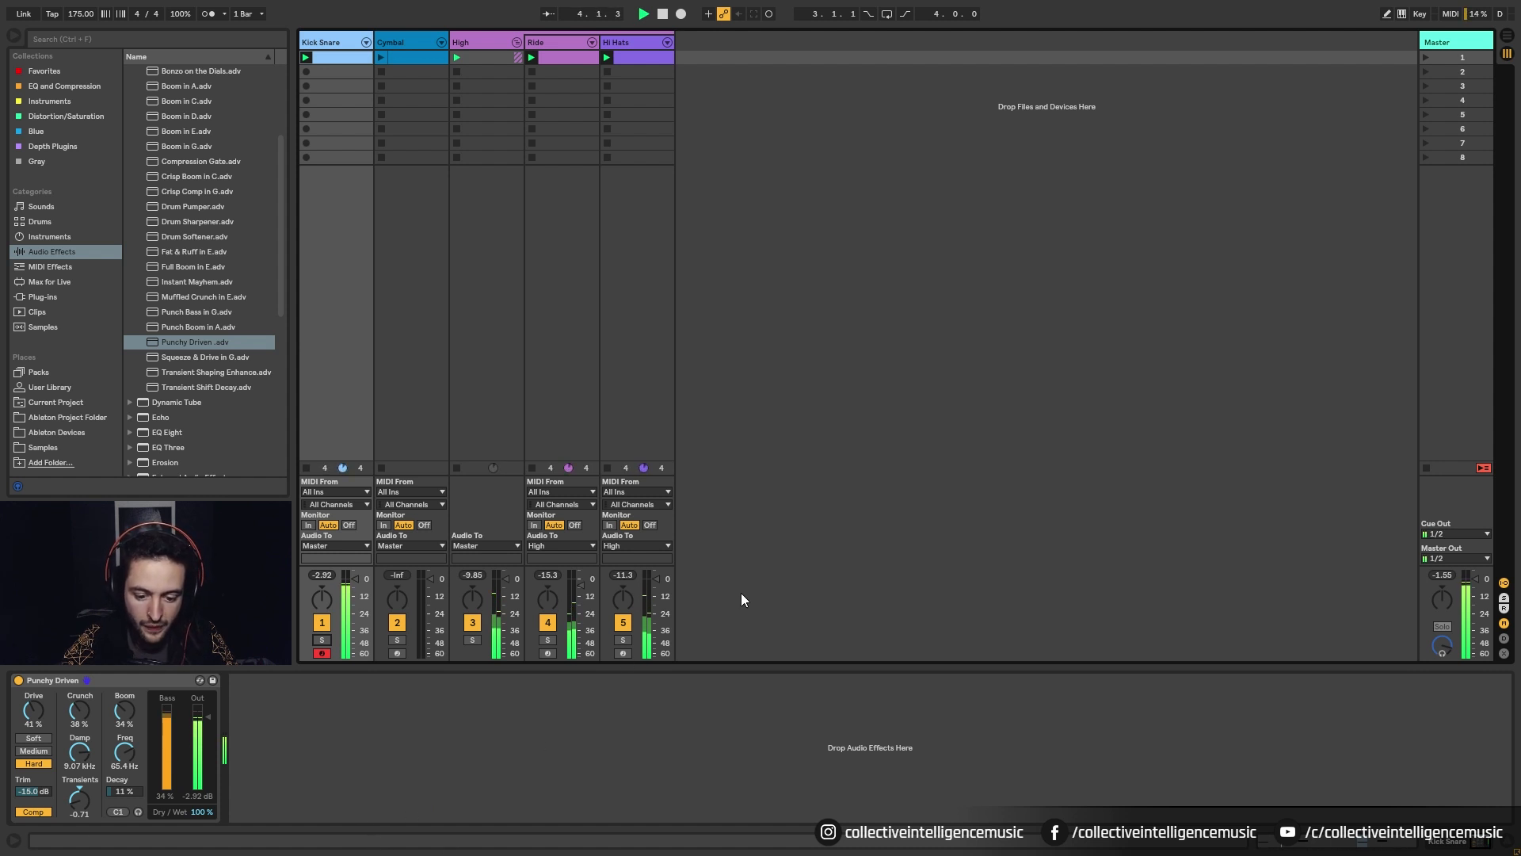
key(space)
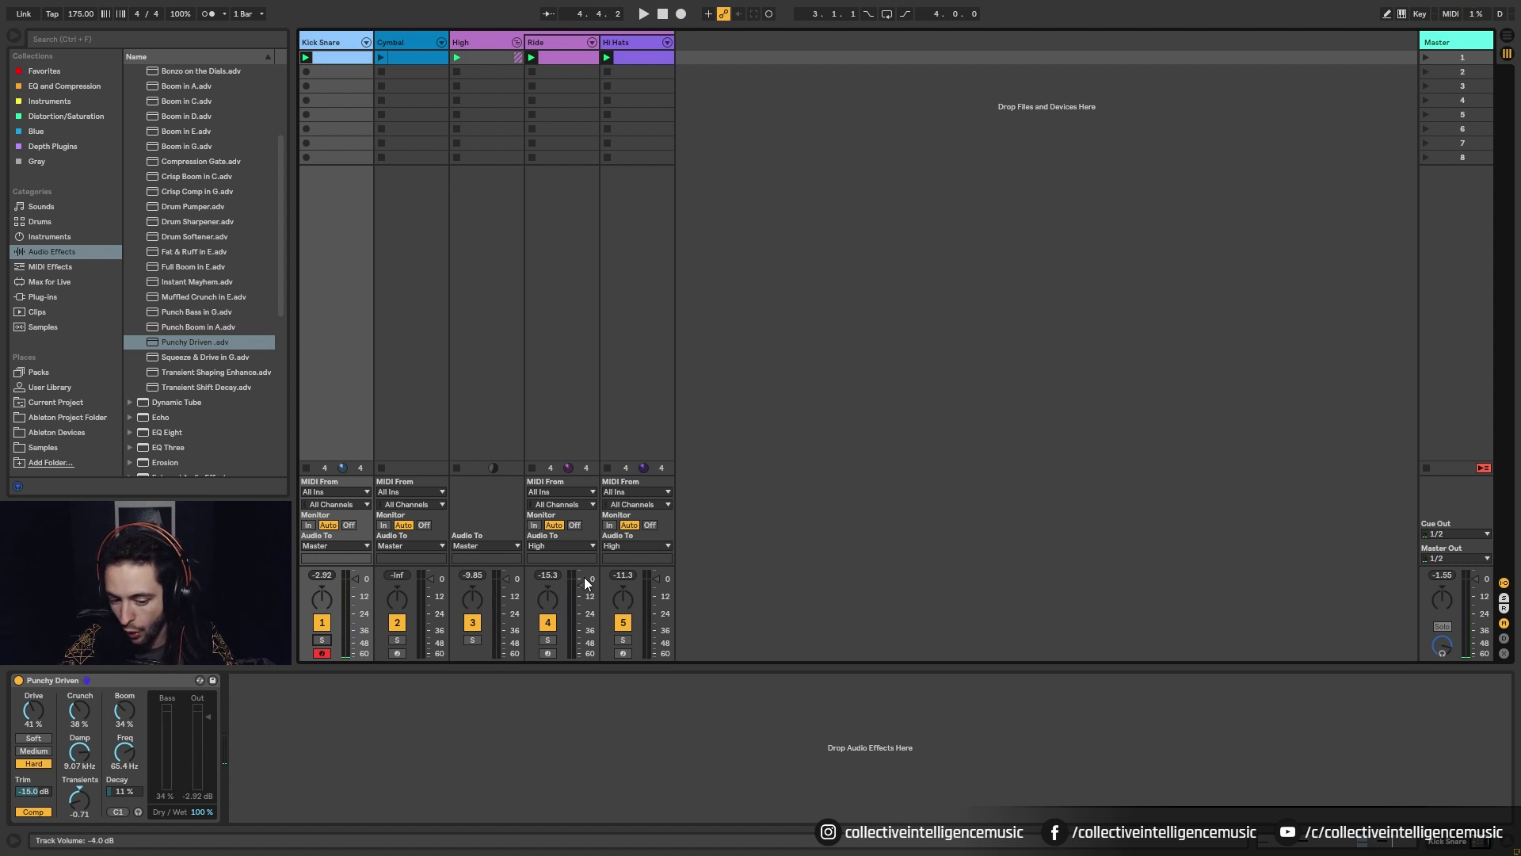
Review the note patterns of the Ride, Hi Hats and Cymbal clips, and show the Cymbal track's devices
double_click(559, 59)
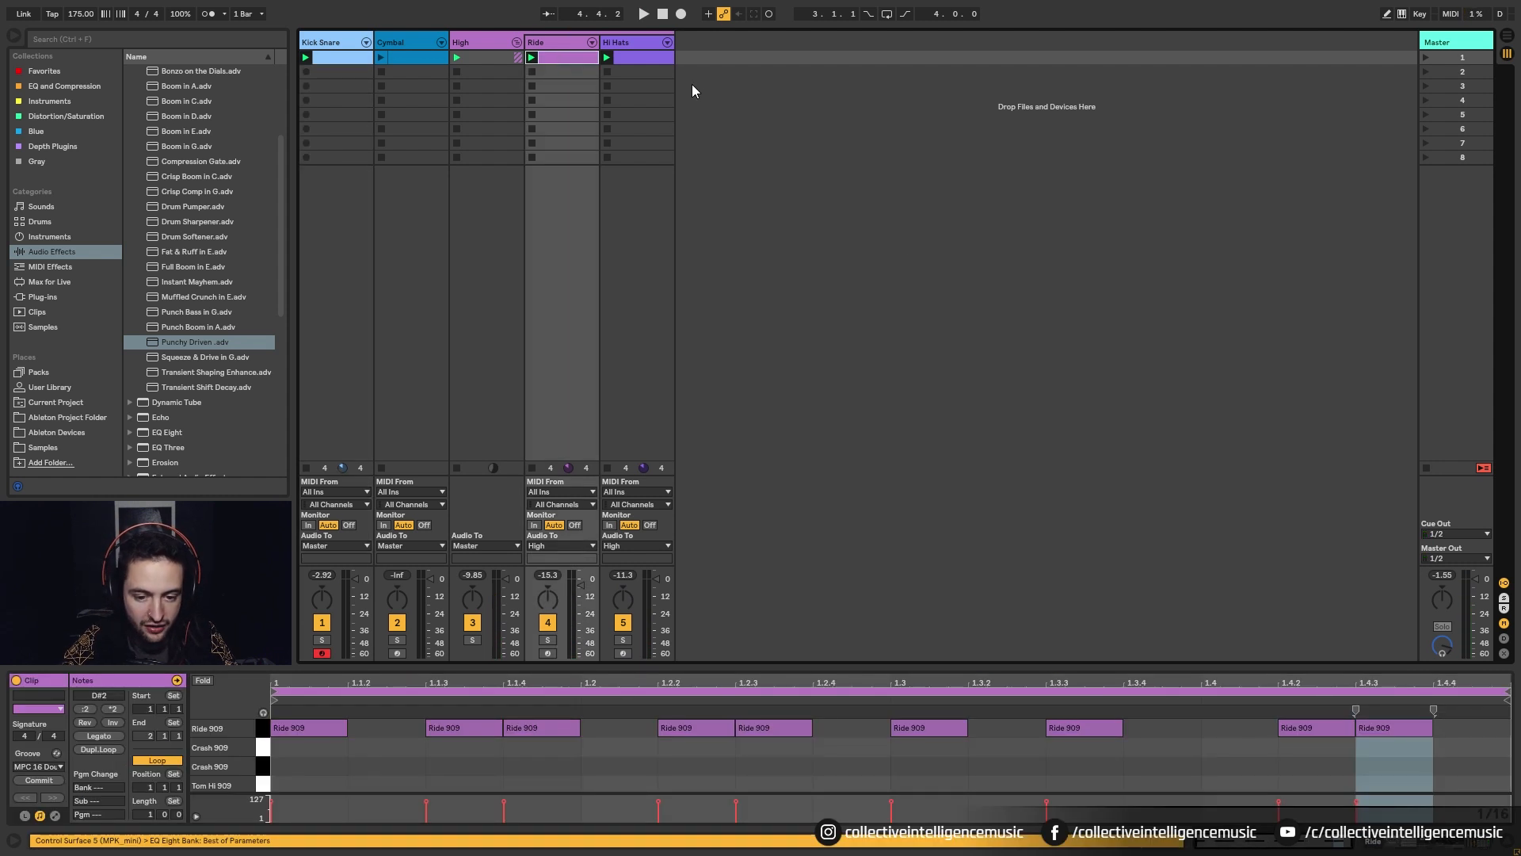
click(635, 59)
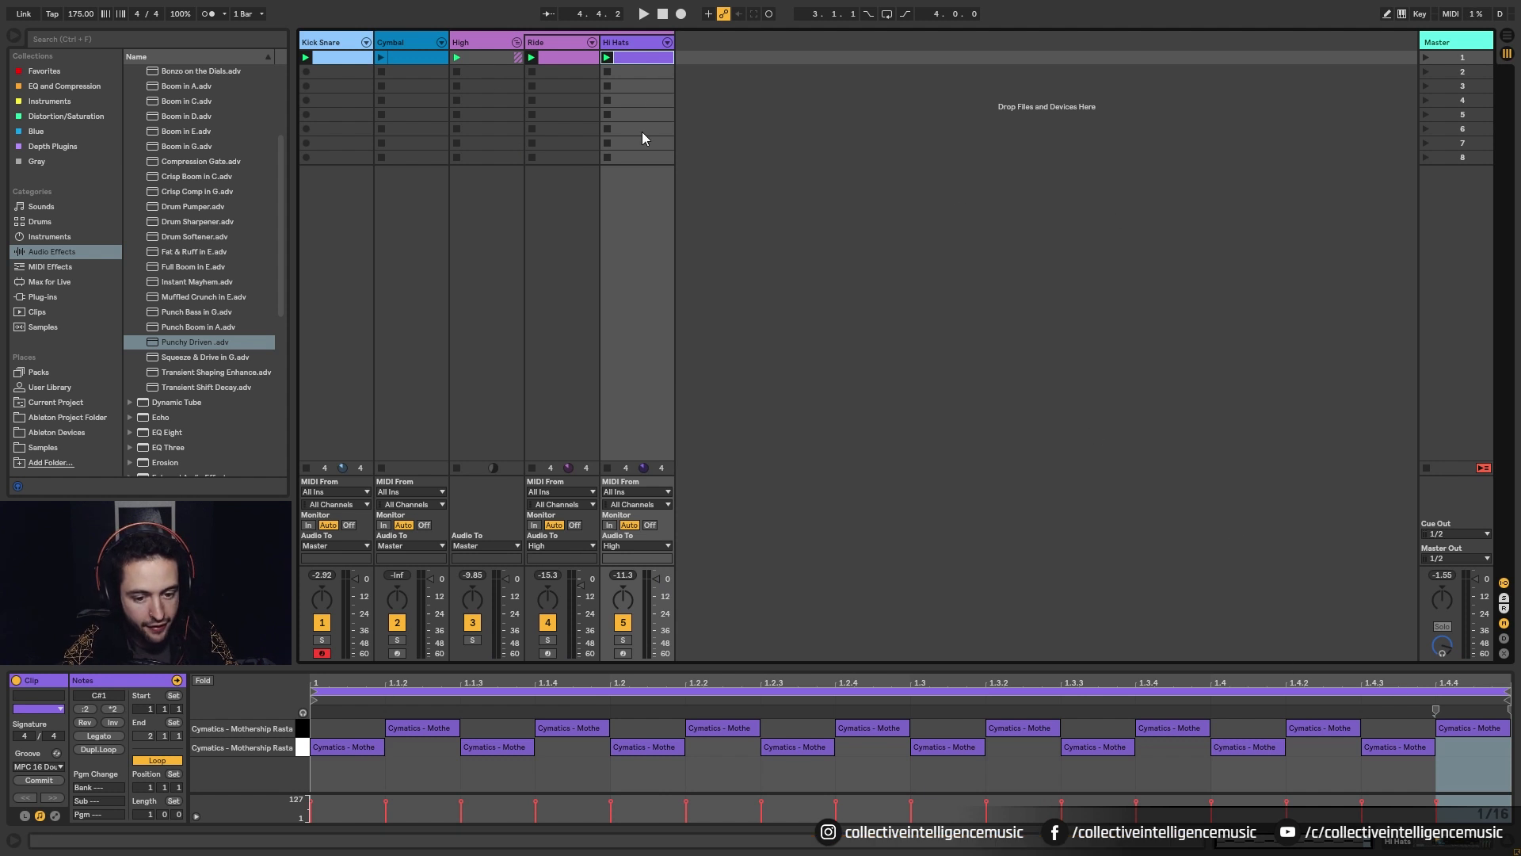
click(397, 57)
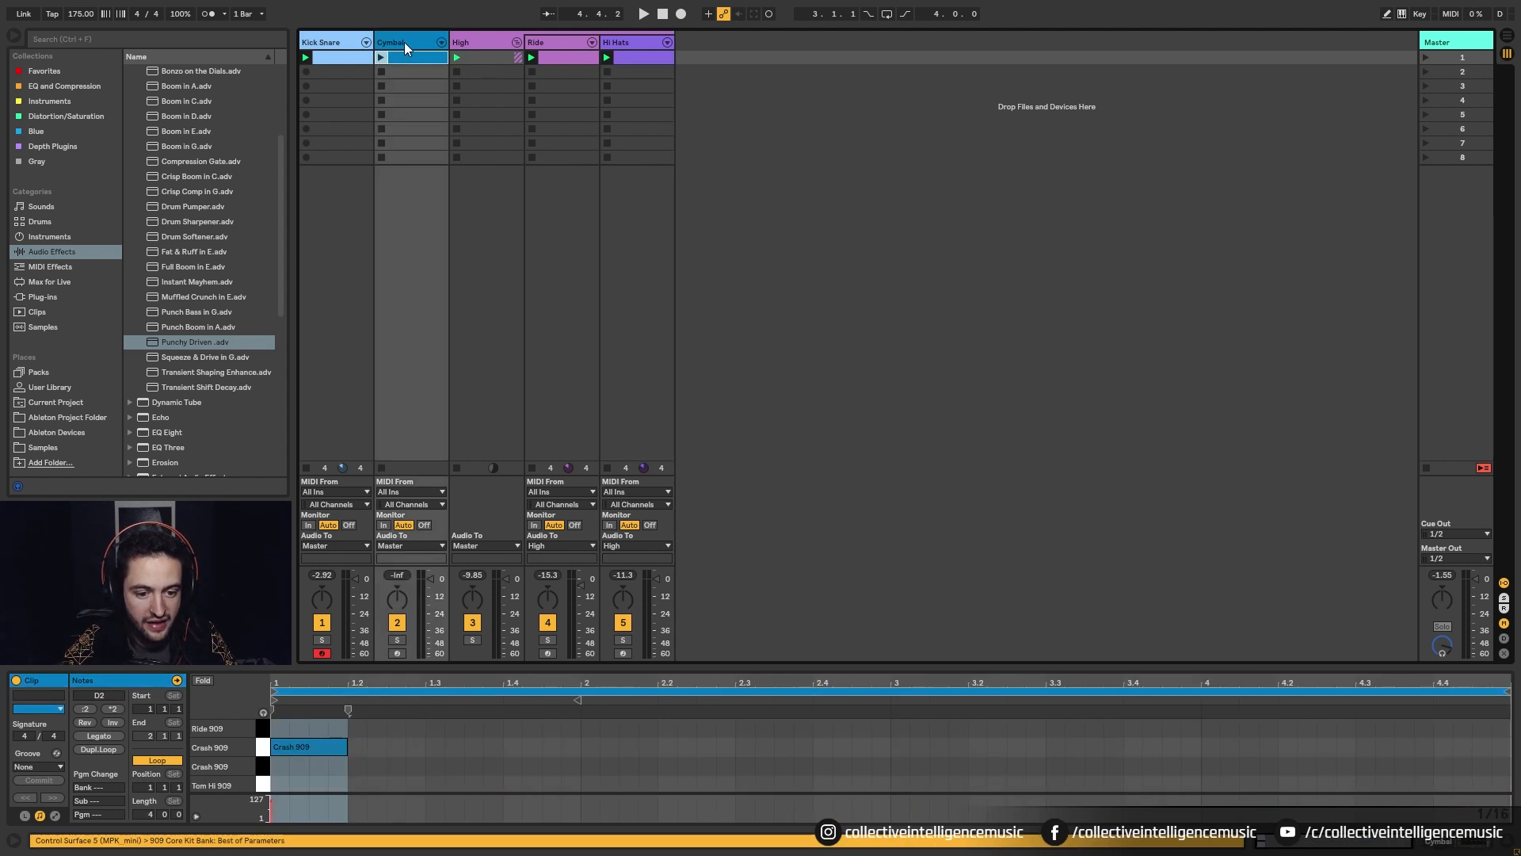
click(404, 42)
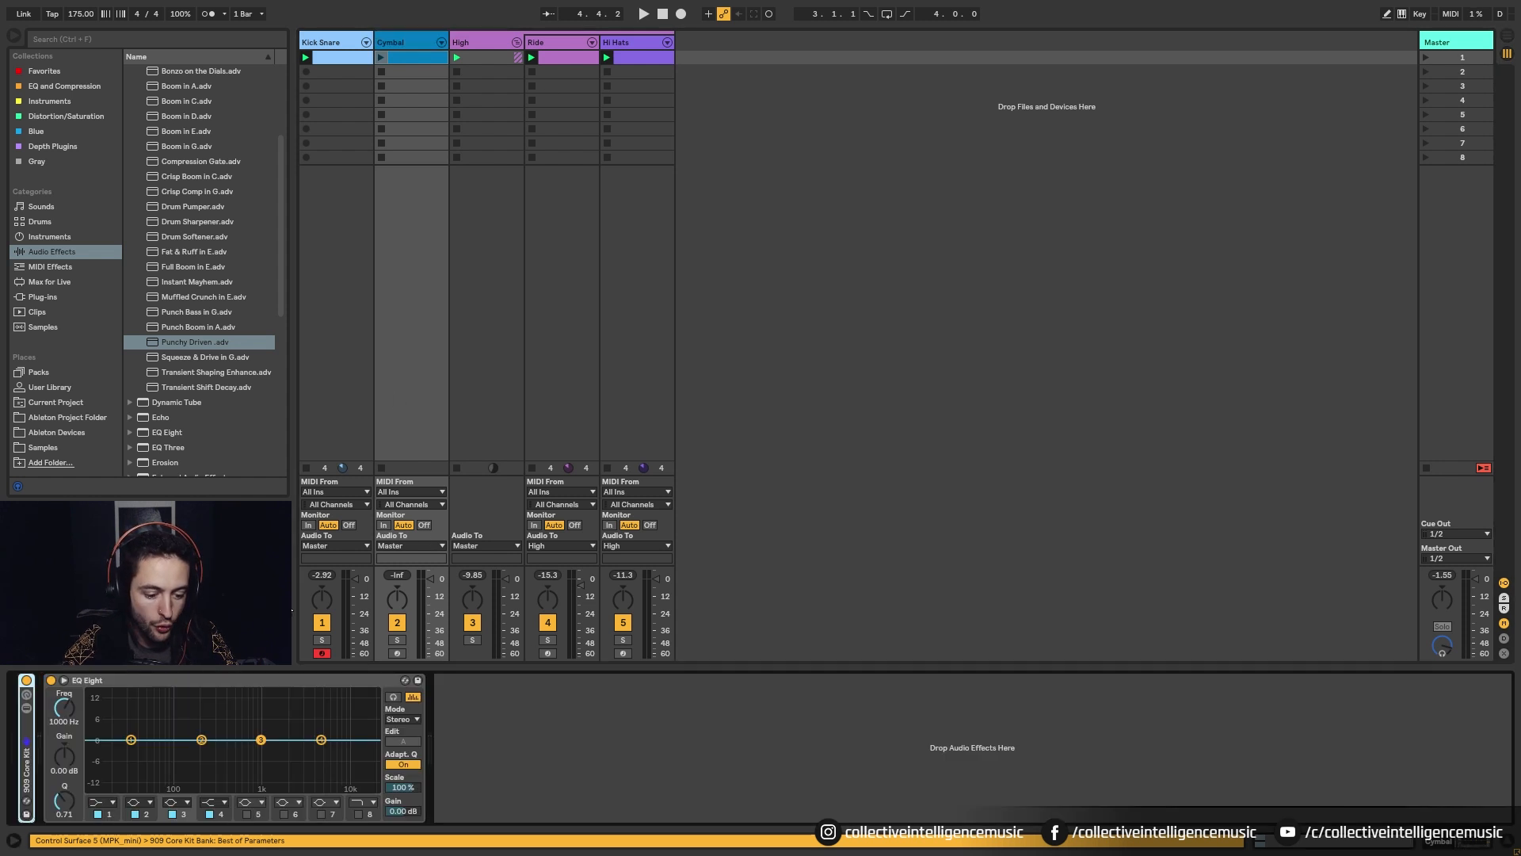